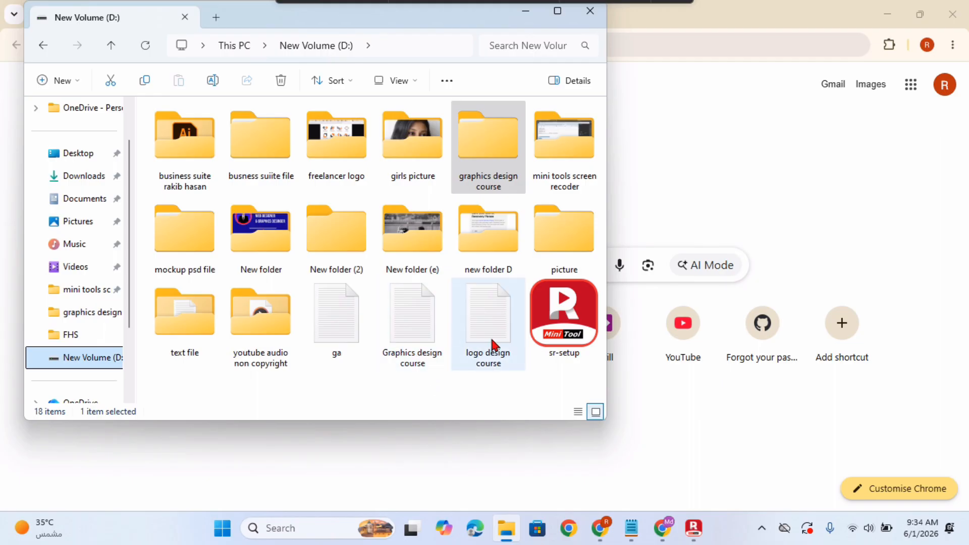
# Step: Add the line "marketplace geomatic logo" below "Real professional workflow" in section 8 of the logo design course notes
pyautogui.scroll(-7, 701, 330)
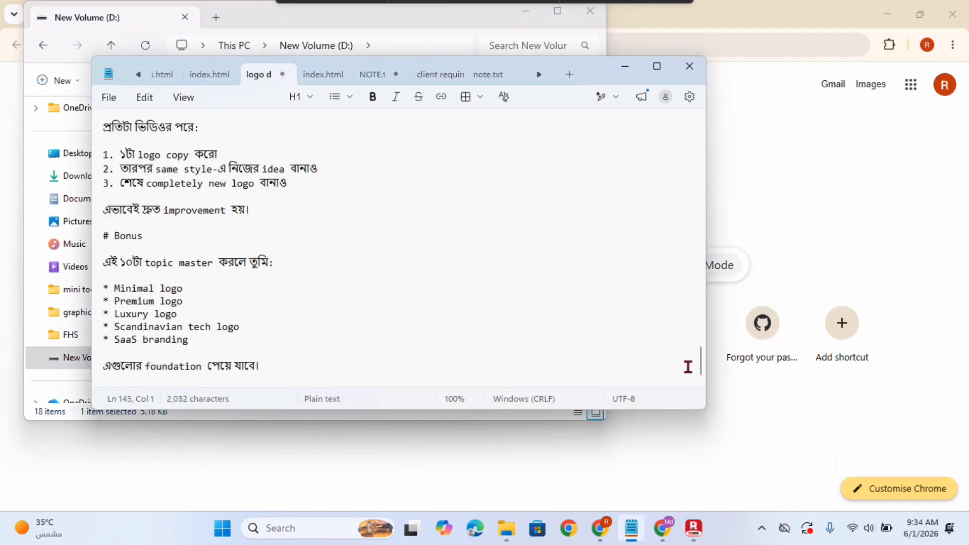
pyautogui.moveTo(701, 368); pyautogui.dragTo(684, 313)
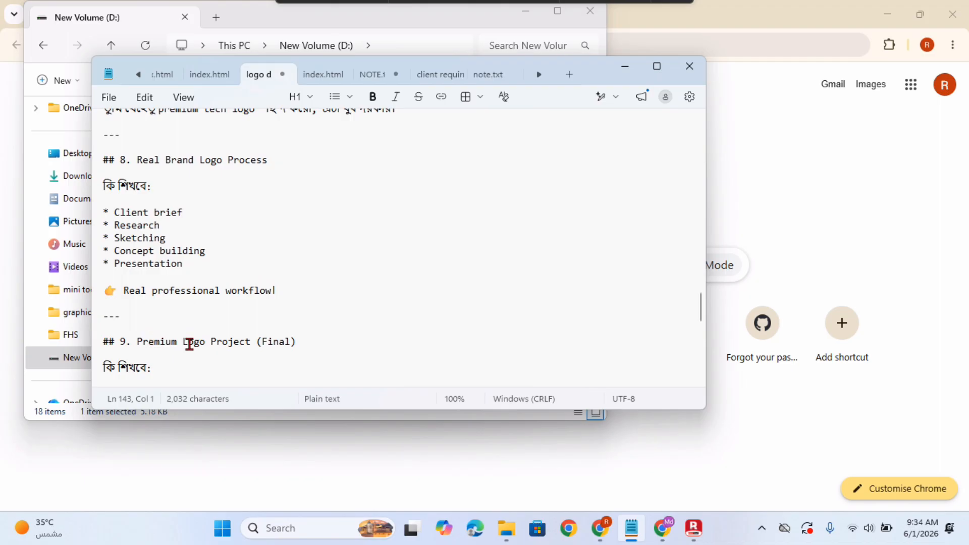
pyautogui.moveTo(701, 317); pyautogui.dragTo(701, 314)
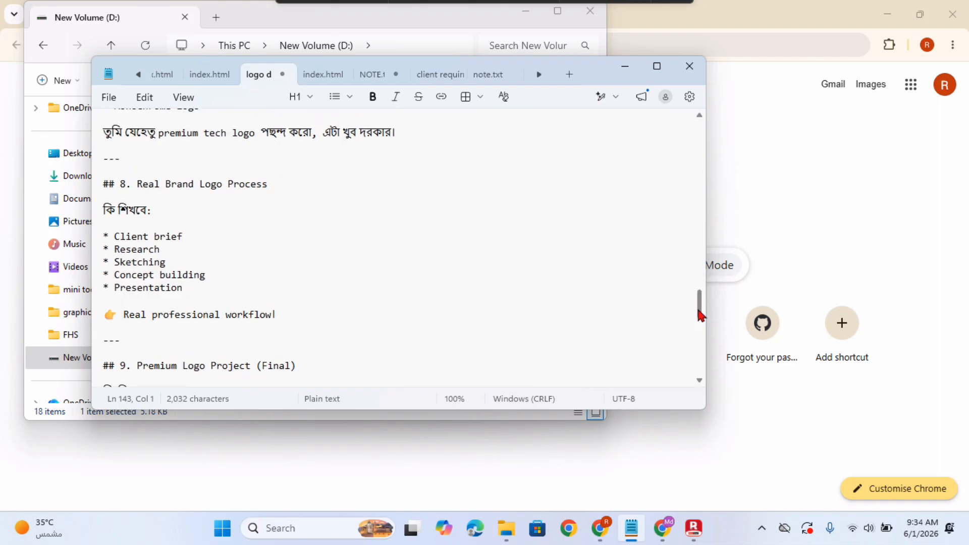
pyautogui.click(288, 317)
pyautogui.press('Return')
pyautogui.press('Return')
pyautogui.press('Return')
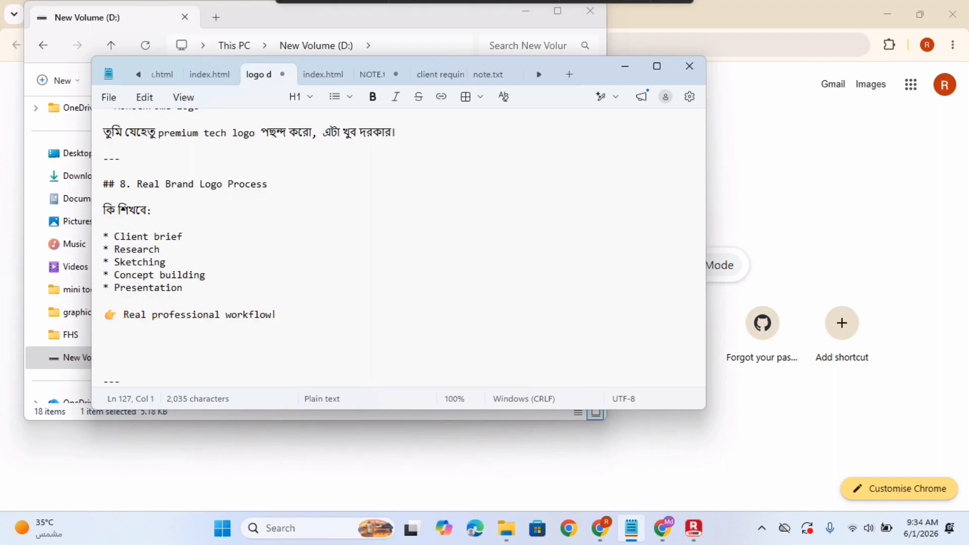
pyautogui.write('marketplace')
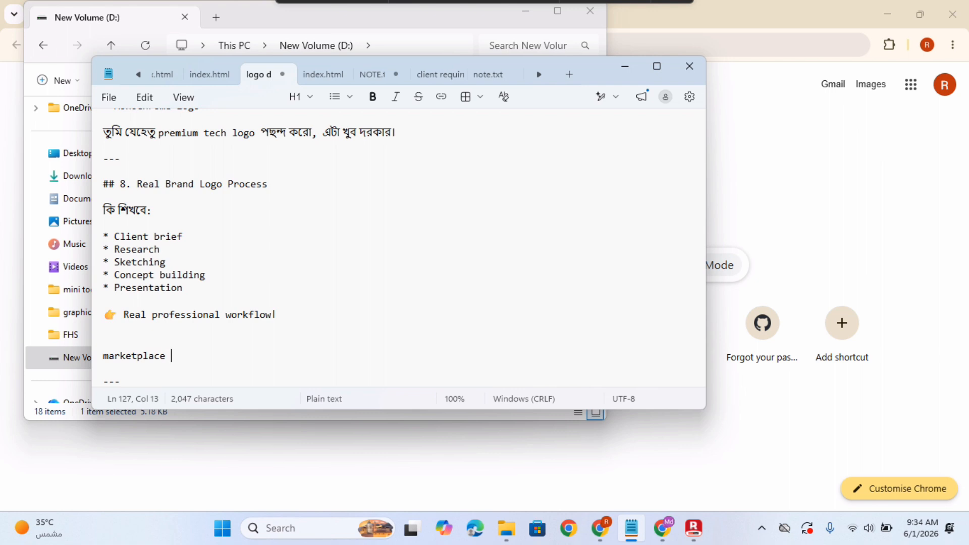
pyautogui.write(' geomatic logo')
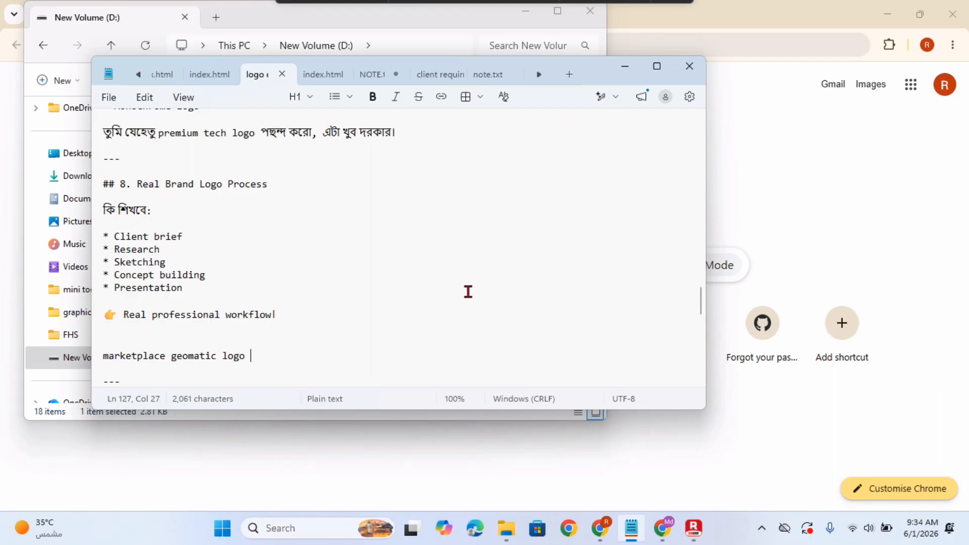
# Step: Switch to Chrome, open Freelancer from the new-tab shortcuts, and open its contest search in a new tab
pyautogui.click(760, 215)
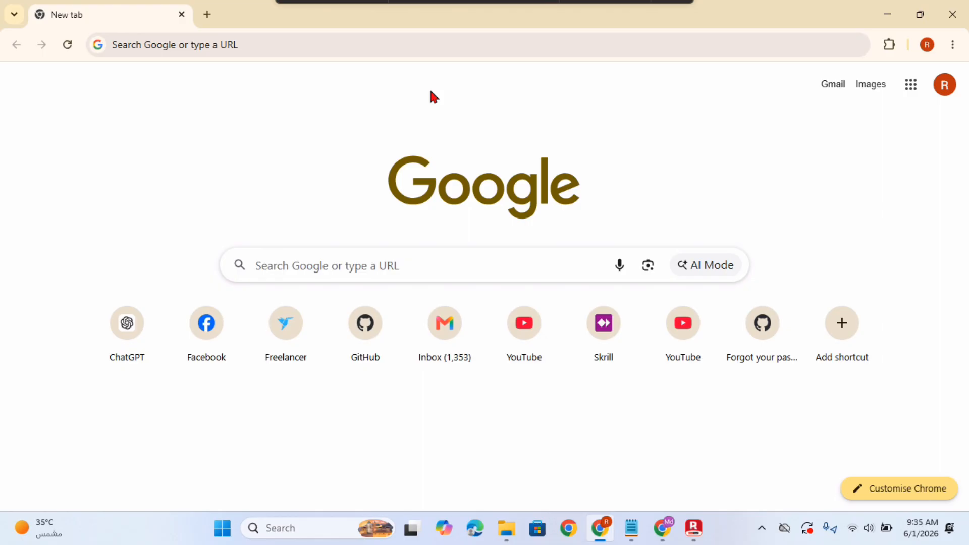
pyautogui.click(297, 342)
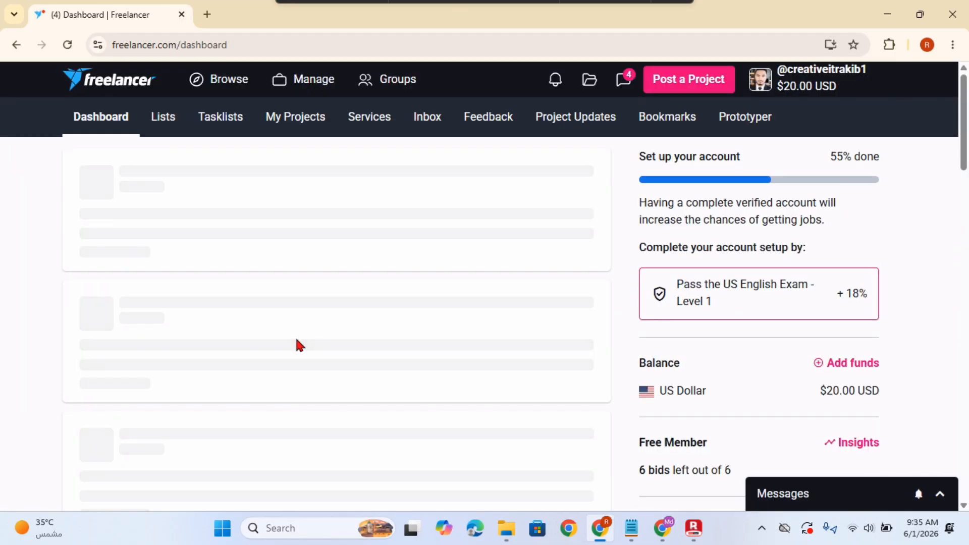
pyautogui.click(229, 82)
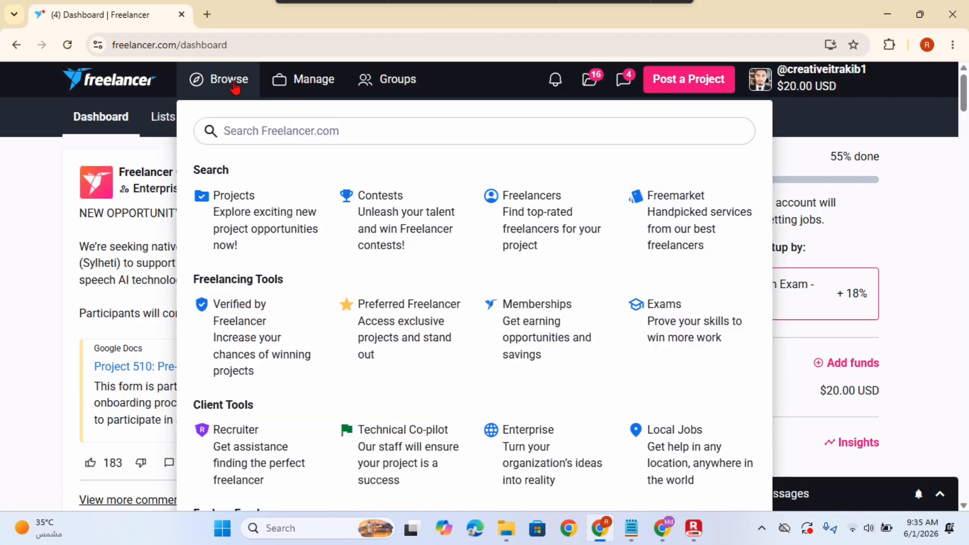
pyautogui.rightClick(378, 198)
pyautogui.click(419, 212)
pyautogui.click(258, 15)
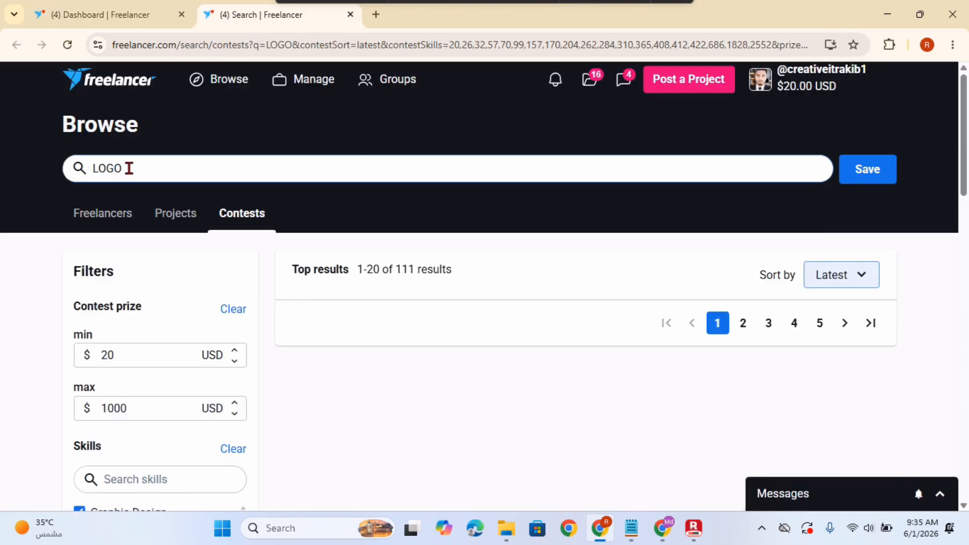
# Step: Look through the contest results for the search term LOGO
pyautogui.moveTo(127, 167); pyautogui.dragTo(67, 170)
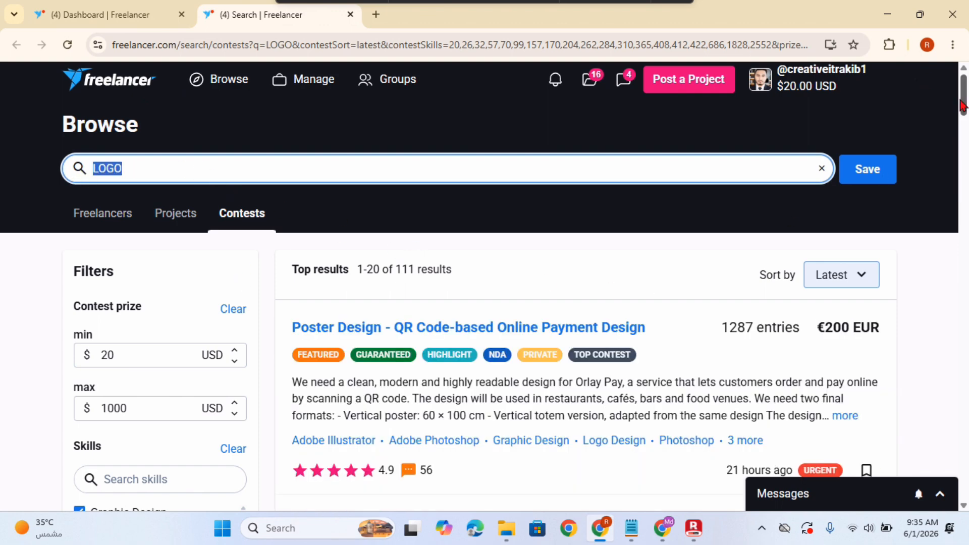
pyautogui.moveTo(964, 105); pyautogui.dragTo(874, 219)
pyautogui.click(255, 168)
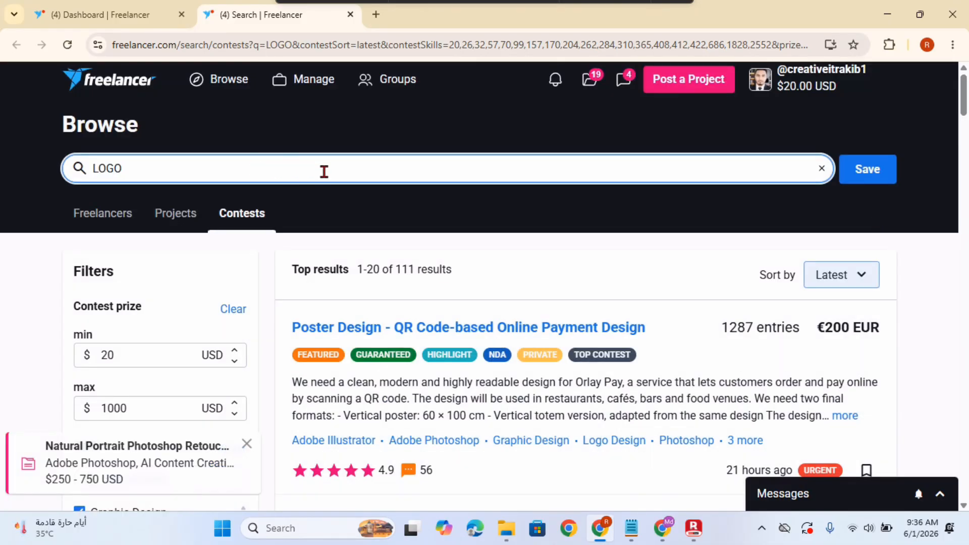
# Step: Switch to File Explorer and open the thg folder inside Desktop, FREENALCER CONTES, gematric shape logo
pyautogui.moveTo(506, 528)
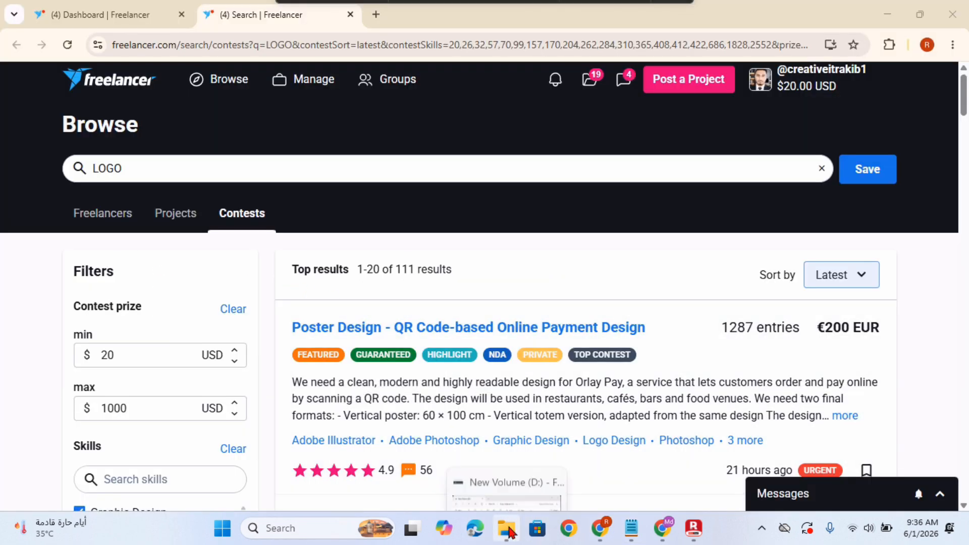
pyautogui.click(506, 528)
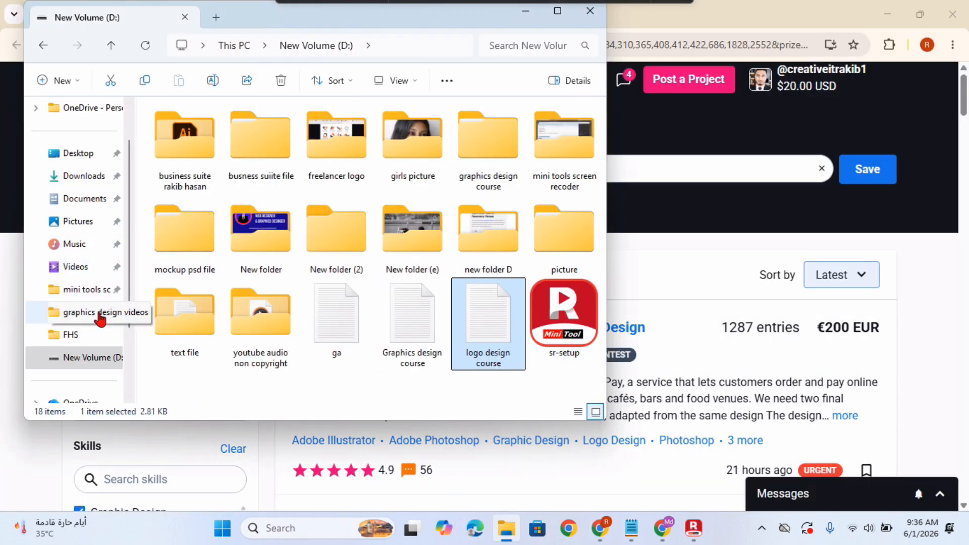
pyautogui.click(90, 156)
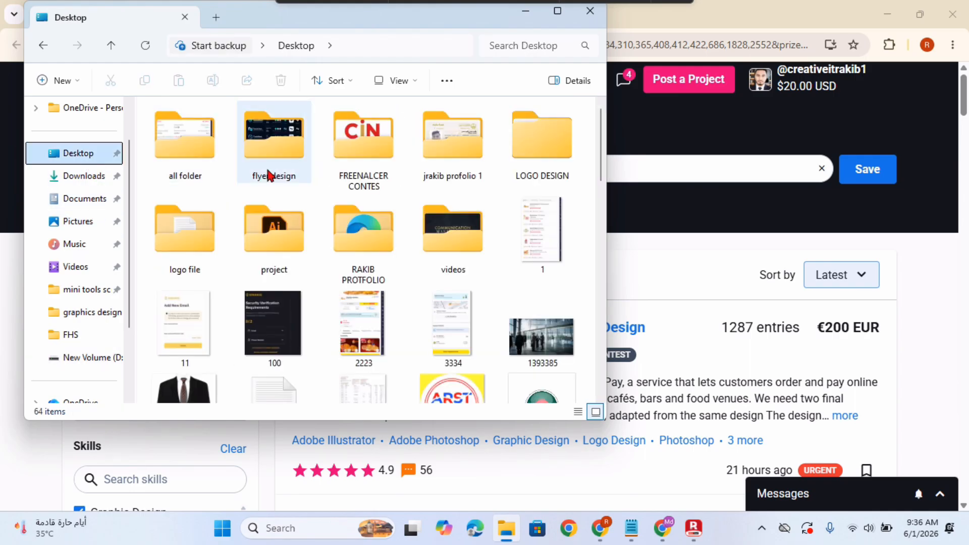
pyautogui.doubleClick(360, 161)
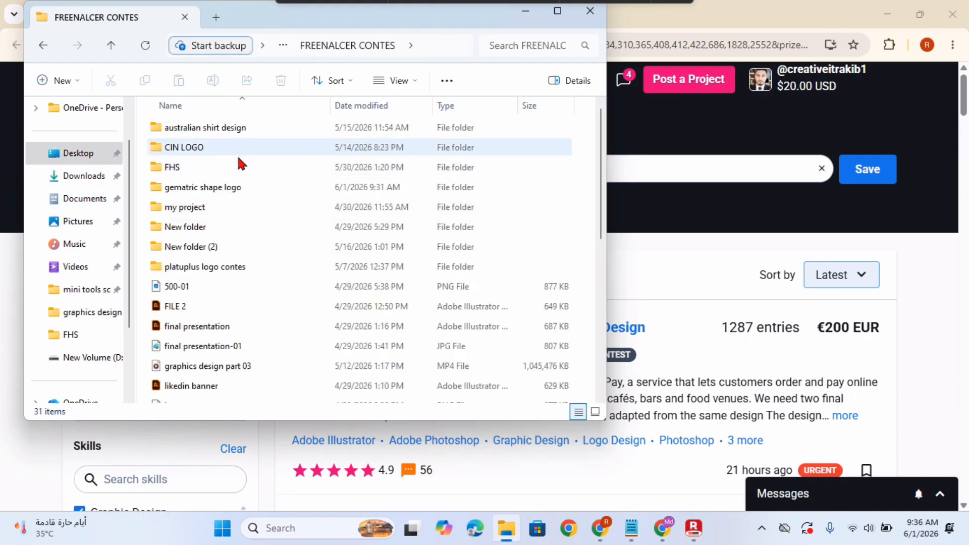
pyautogui.doubleClick(238, 187)
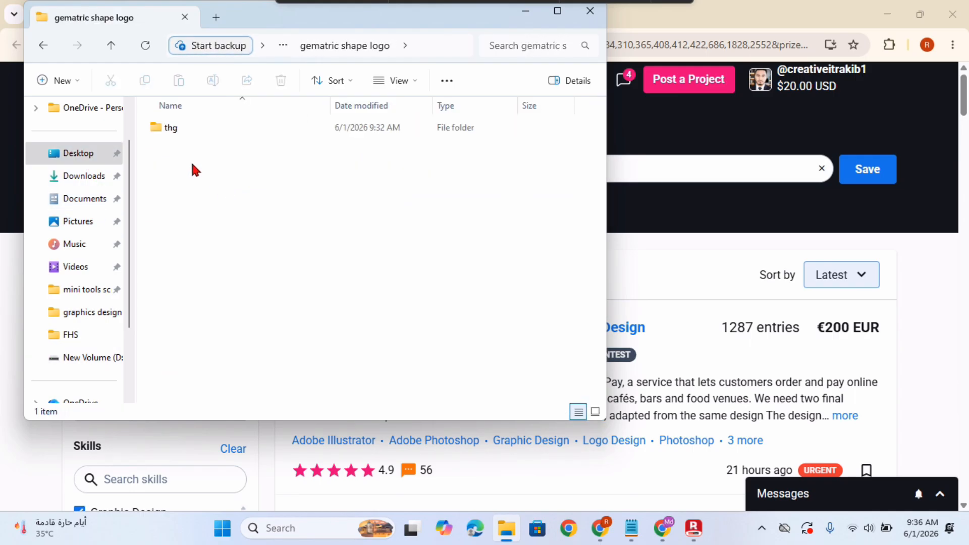
pyautogui.doubleClick(224, 129)
# Step: Open the note text file in the thg folder and copy the contest link it contains
pyautogui.click(230, 146)
pyautogui.doubleClick(229, 147)
pyautogui.tripleClick(299, 127)
pyautogui.hotkey('ctrl', 'c')
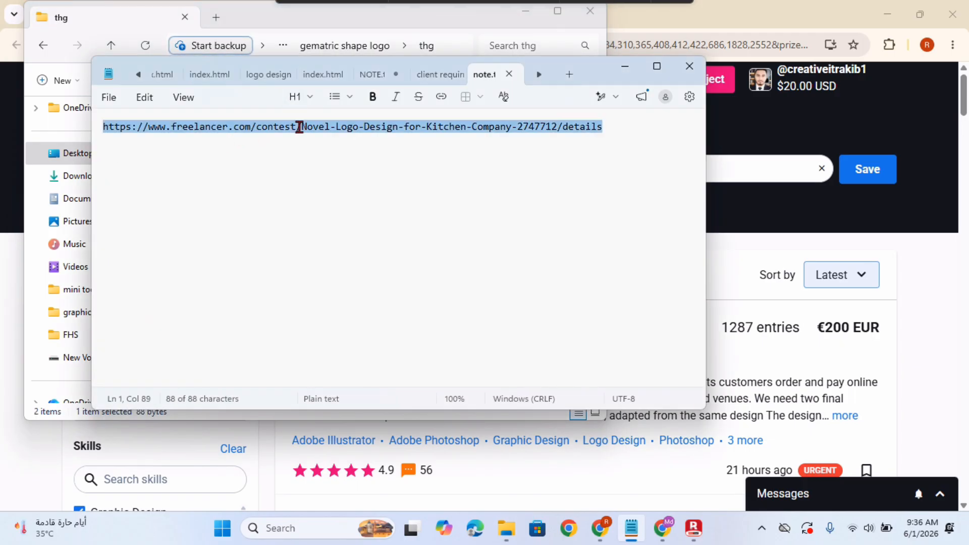
# Step: Switch to Chrome and load the copied "Novel Logo Design for Kitchen Company" contest link in the search tab
pyautogui.click(870, 98)
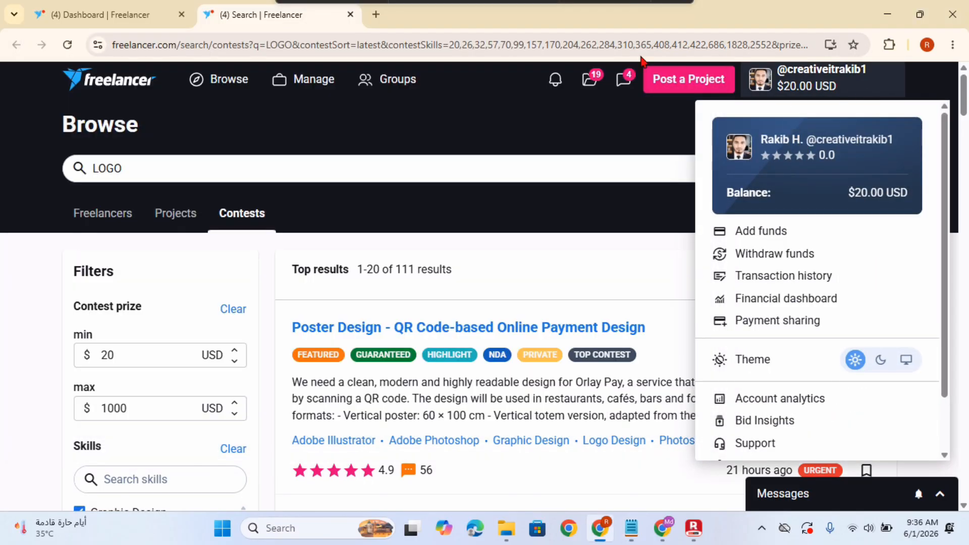
pyautogui.click(465, 45)
pyautogui.hotkey('ctrl', 'v')
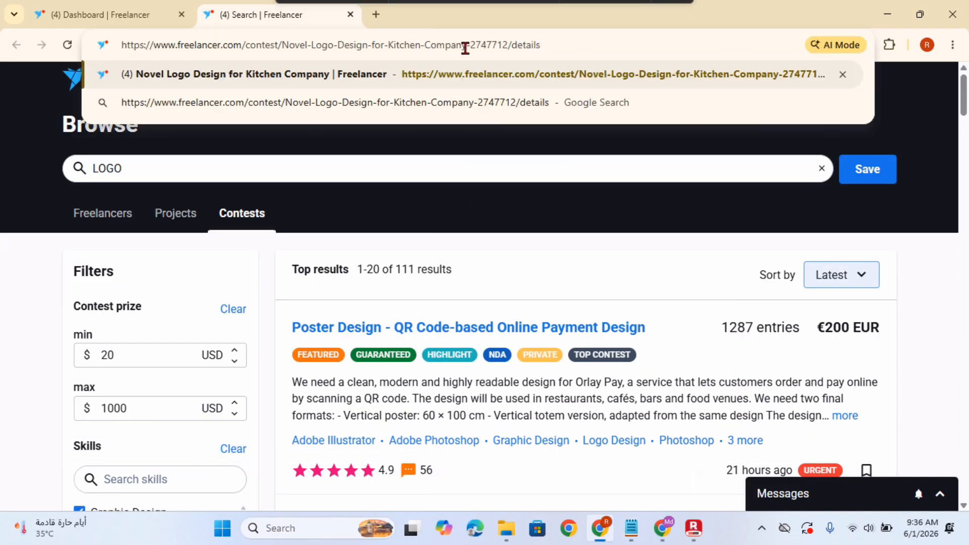
pyautogui.press('Return')
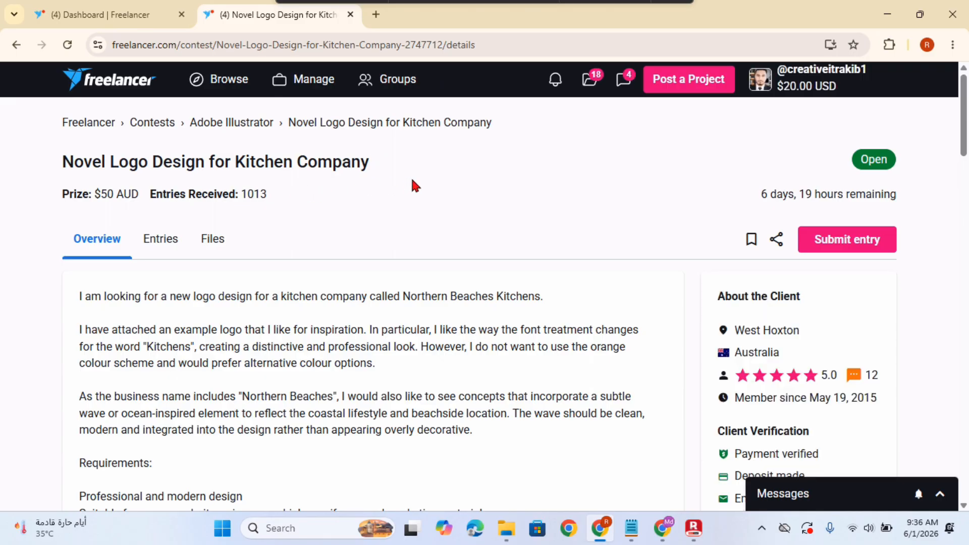
# Step: Open the contest search from the Freelancer dashboard tab and close the kitchen company contest tab
pyautogui.click(121, 15)
pyautogui.moveTo(303, 79)
pyautogui.moveTo(225, 86)
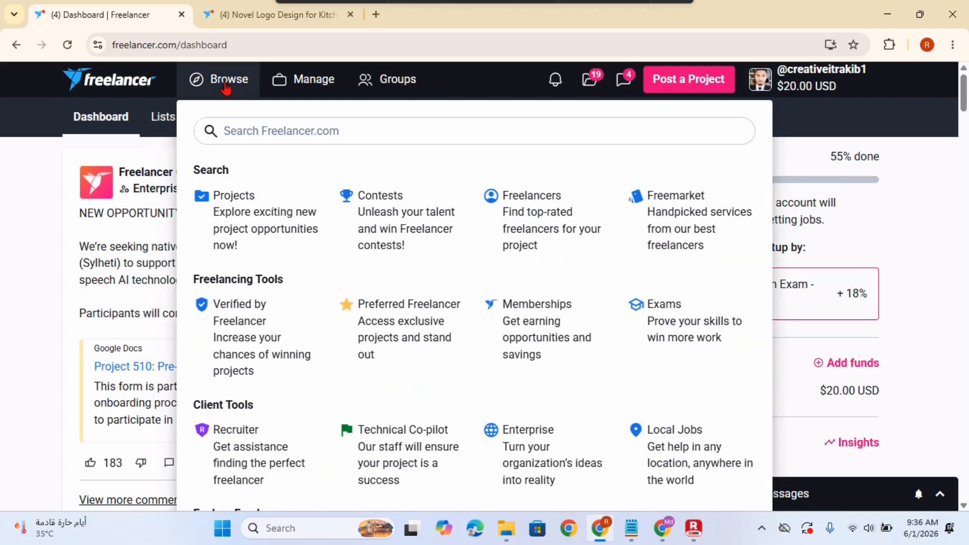
pyautogui.click(363, 190)
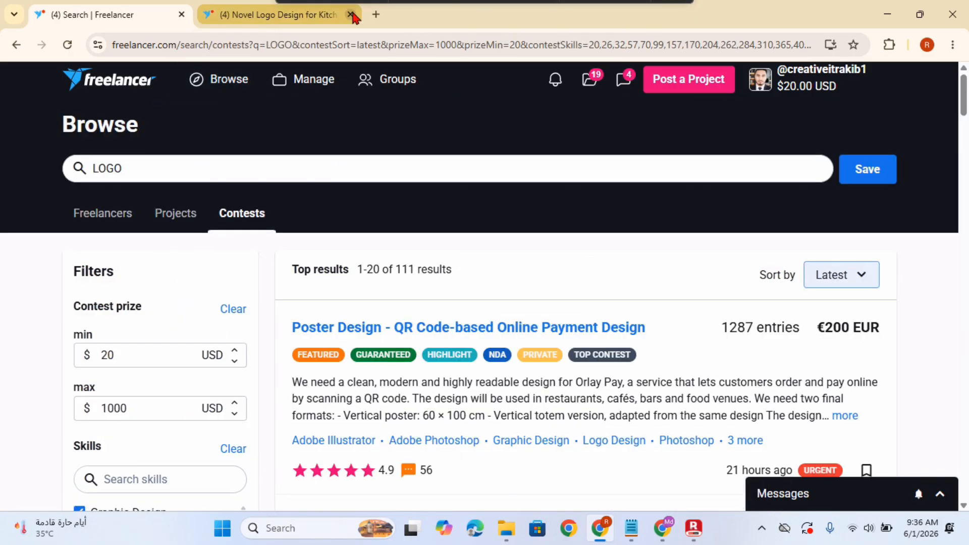
pyautogui.click(352, 14)
# Step: Open the "Novel Logo Design for Kitchen Company" contest from the search results in a new tab
pyautogui.moveTo(965, 121); pyautogui.dragTo(965, 151)
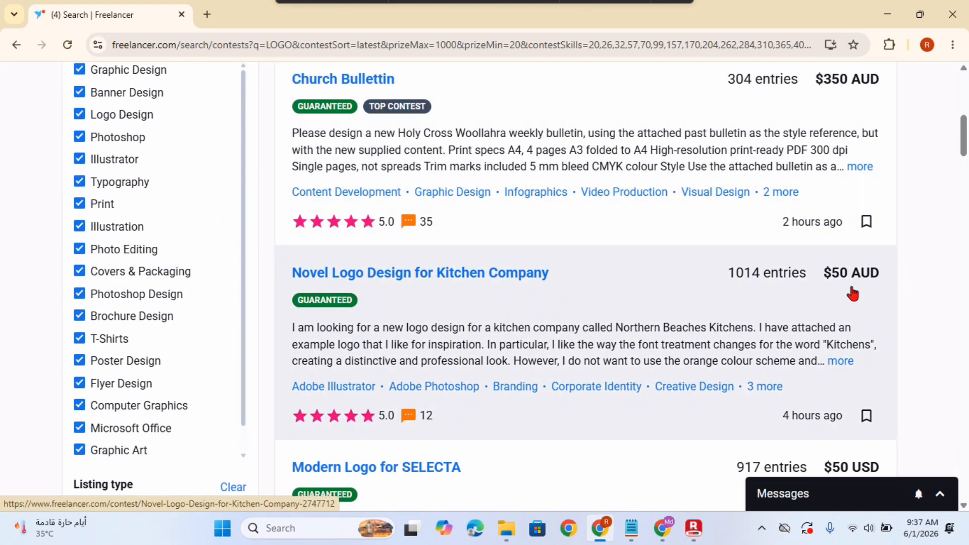
pyautogui.rightClick(506, 306)
pyautogui.click(574, 319)
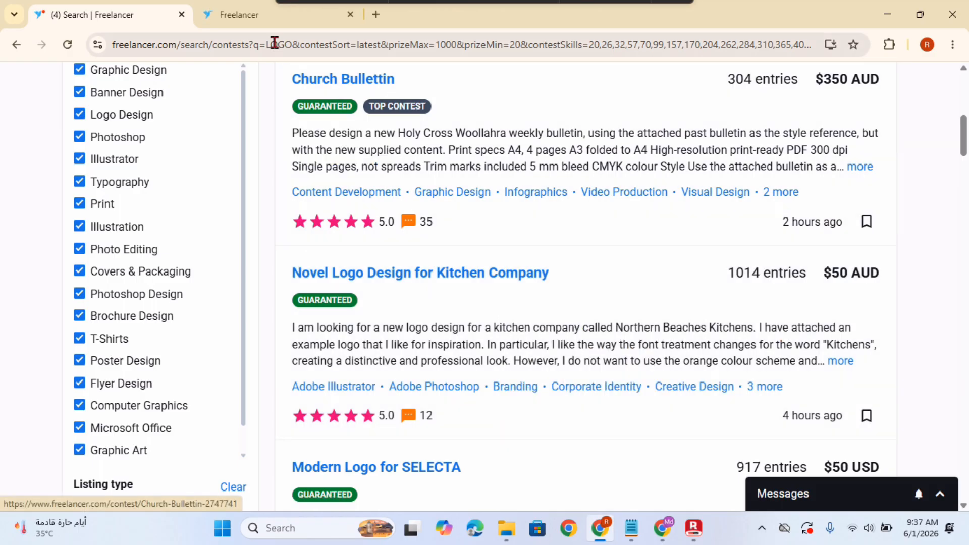
pyautogui.click(262, 15)
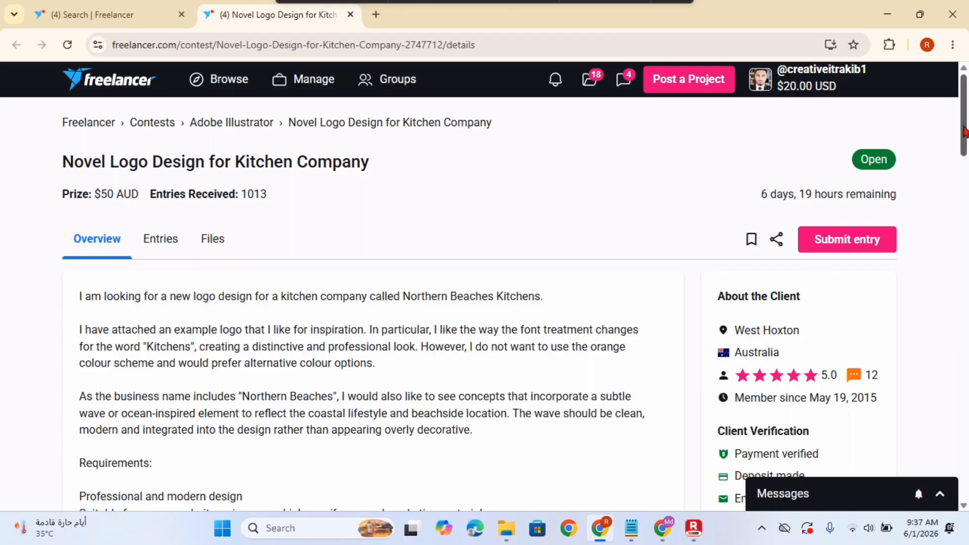
# Step: Examine the kitchen company contest's title, client brief and requirements, highlighting the text being reviewed
pyautogui.scroll(-2, 964, 132)
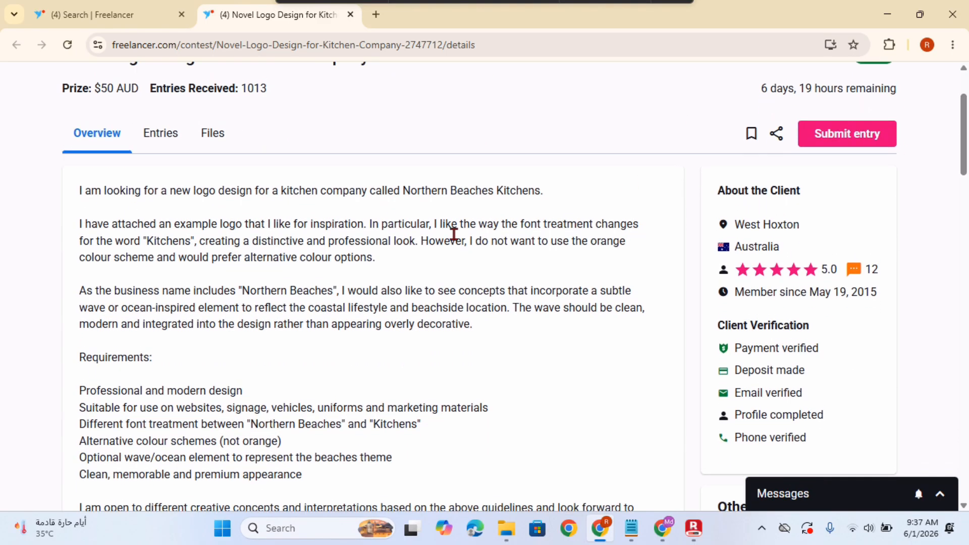
pyautogui.moveTo(75, 190); pyautogui.dragTo(376, 244)
pyautogui.scroll(-10, 399, 429)
pyautogui.scroll(10, 301, 66)
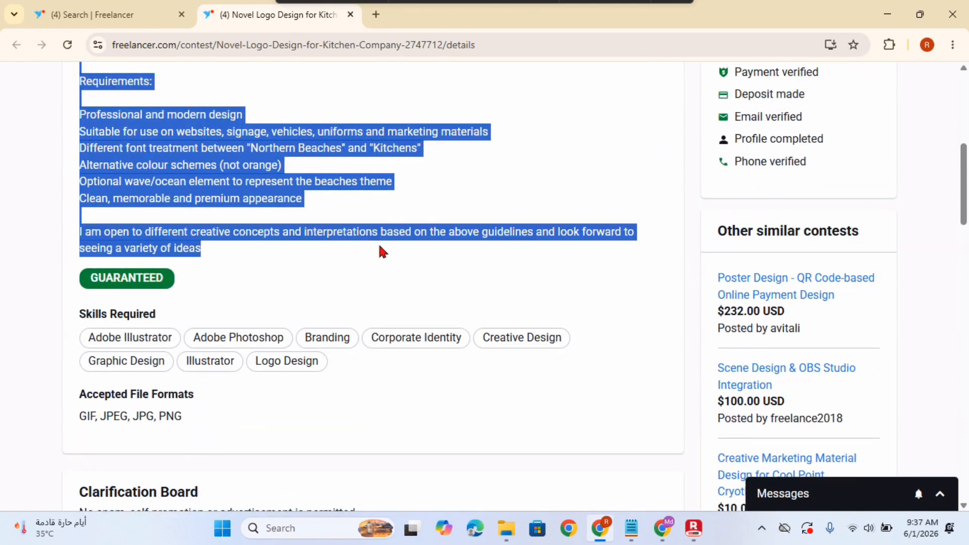
pyautogui.scroll(4, 385, 253)
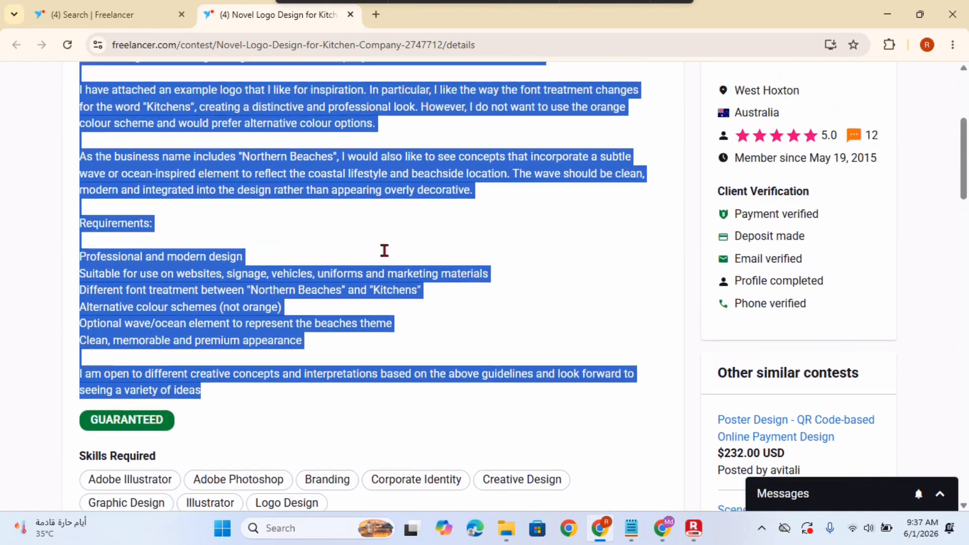
pyautogui.scroll(4, 387, 257)
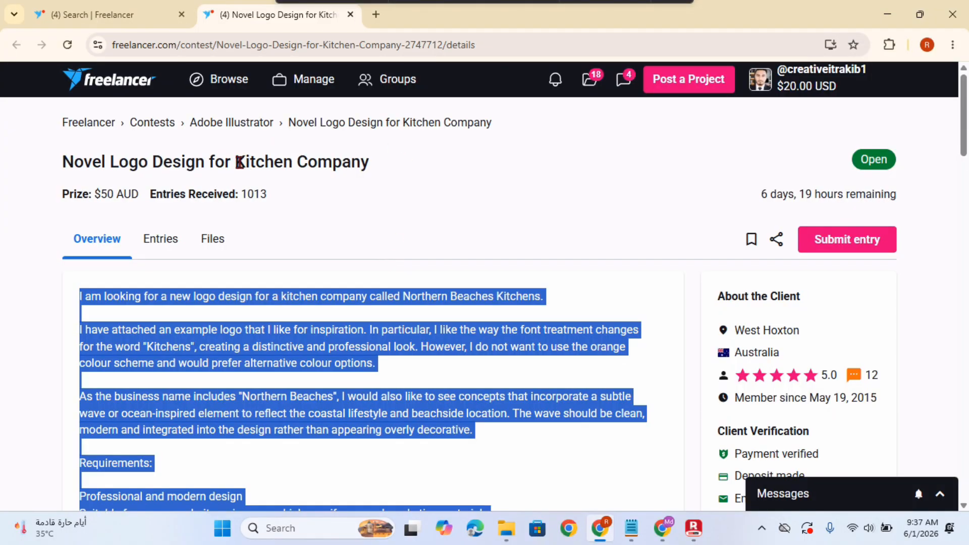
pyautogui.click(78, 164)
pyautogui.moveTo(61, 164); pyautogui.dragTo(302, 174)
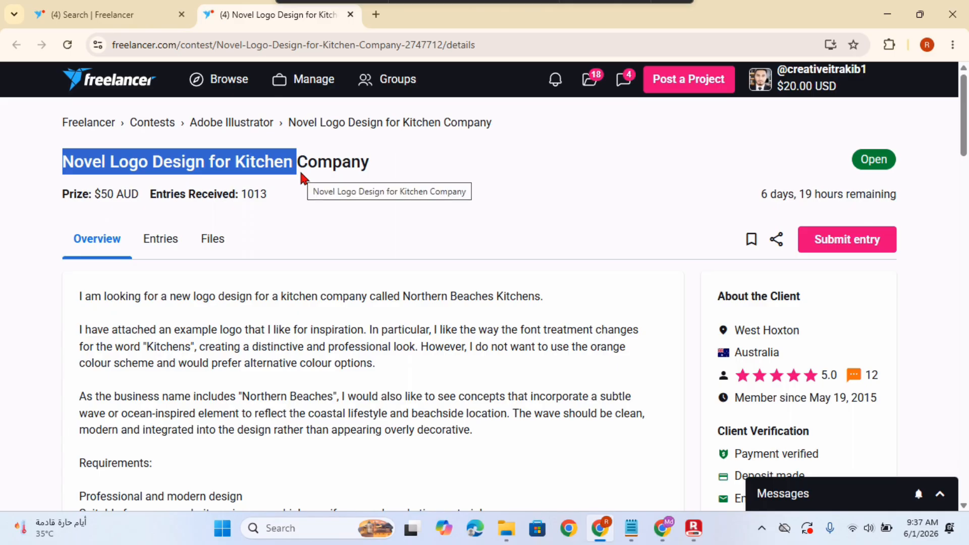
pyautogui.click(299, 388)
pyautogui.scroll(-2, 297, 388)
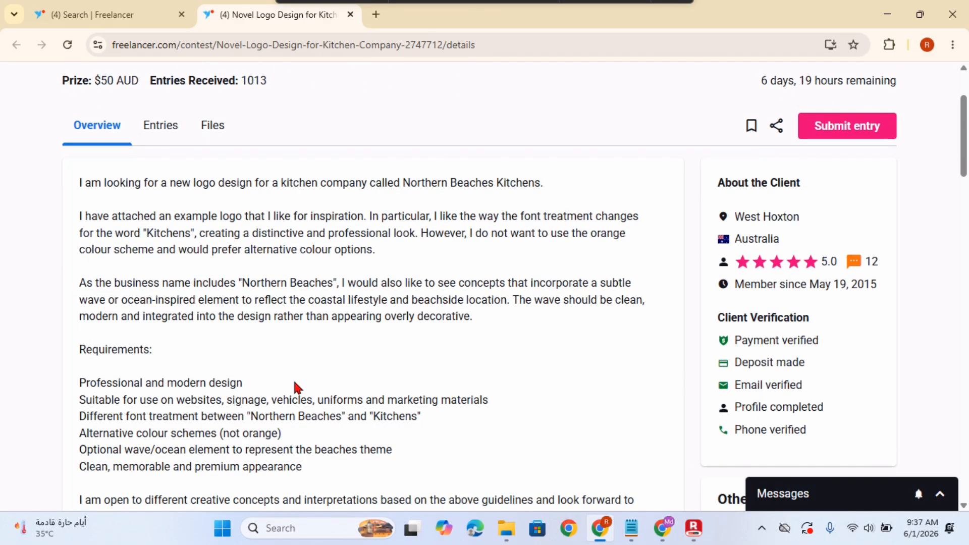
pyautogui.scroll(-1, 294, 387)
pyautogui.scroll(-1, 294, 386)
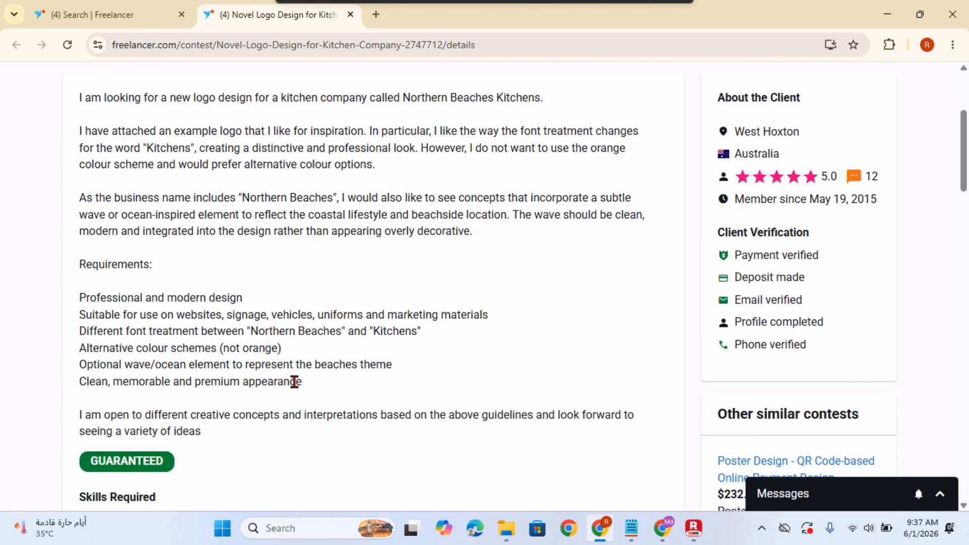
# Step: Return from the search results to the kitchen company contest's entries page and highlight the contest title
pyautogui.click(588, 17)
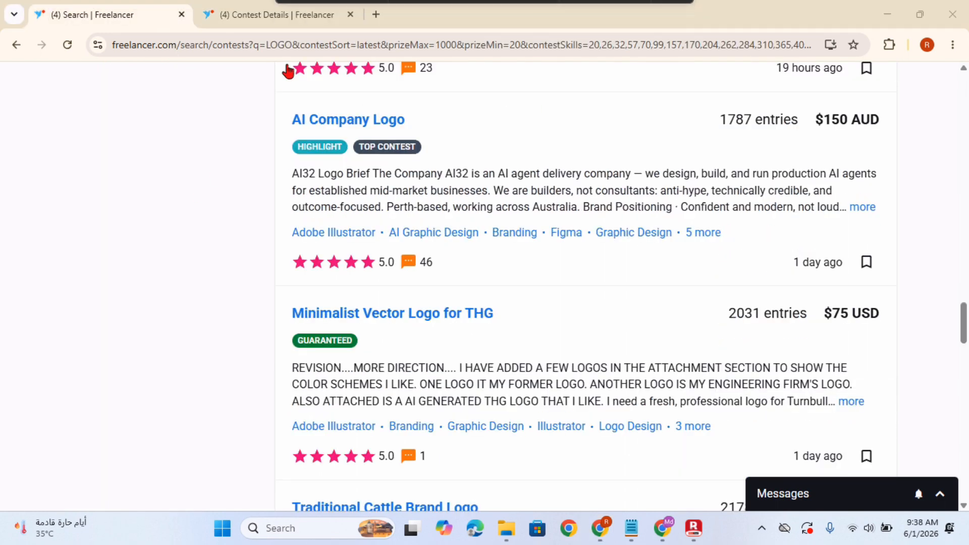
pyautogui.click(279, 20)
pyautogui.moveTo(73, 165); pyautogui.dragTo(382, 180)
pyautogui.moveTo(348, 39)
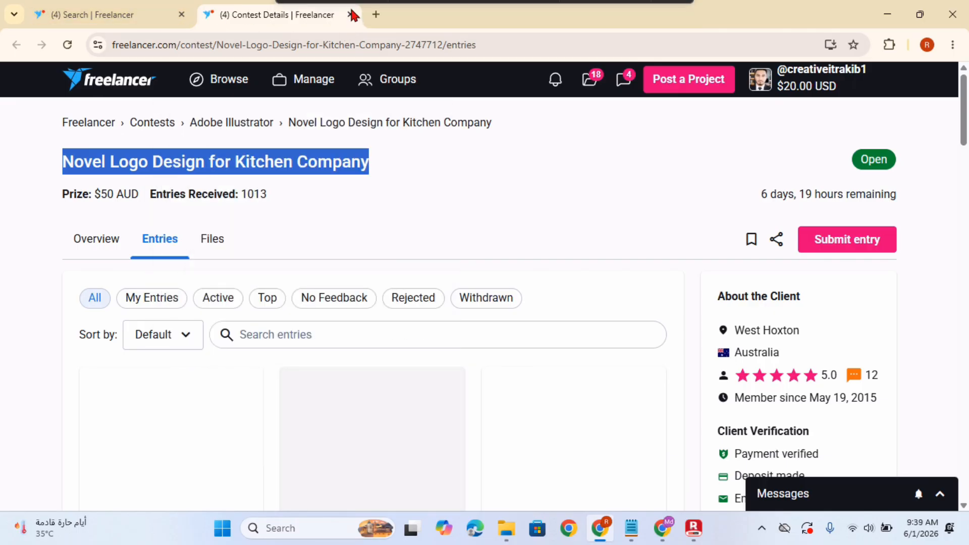
# Step: Close the kitchen company contest tab and open the "Minimalist Vector Logo for THG" contest from the search results in a new tab
pyautogui.click(350, 15)
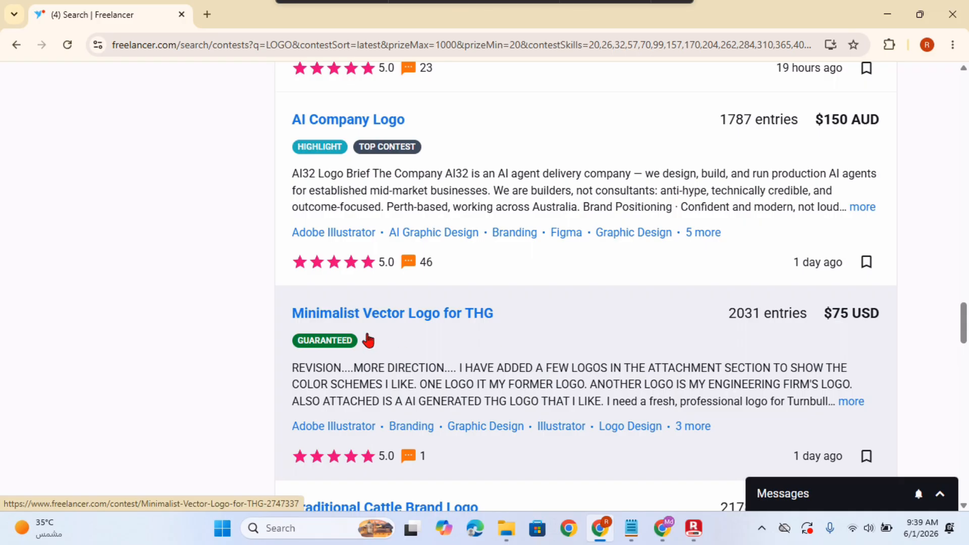
pyautogui.moveTo(339, 342)
pyautogui.rightClick(603, 346)
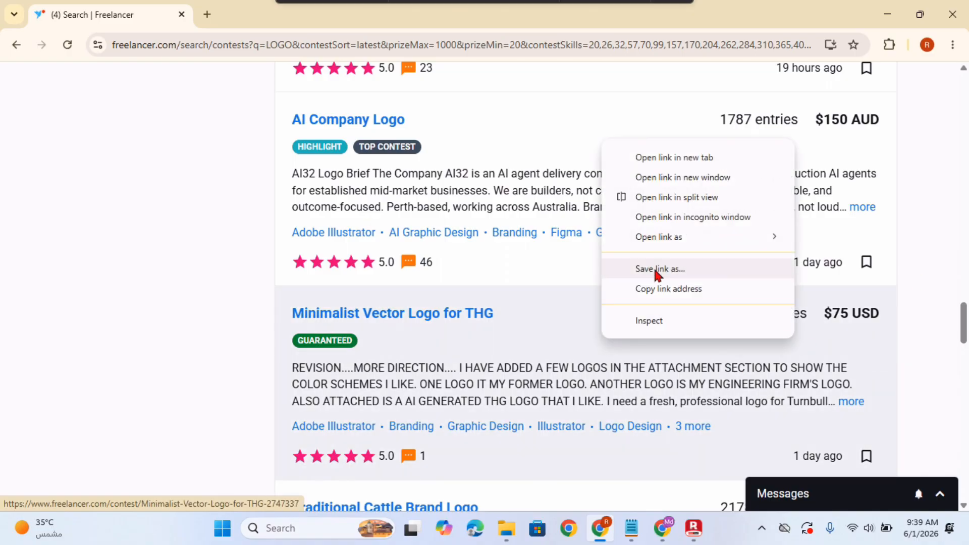
pyautogui.click(649, 157)
pyautogui.click(290, 20)
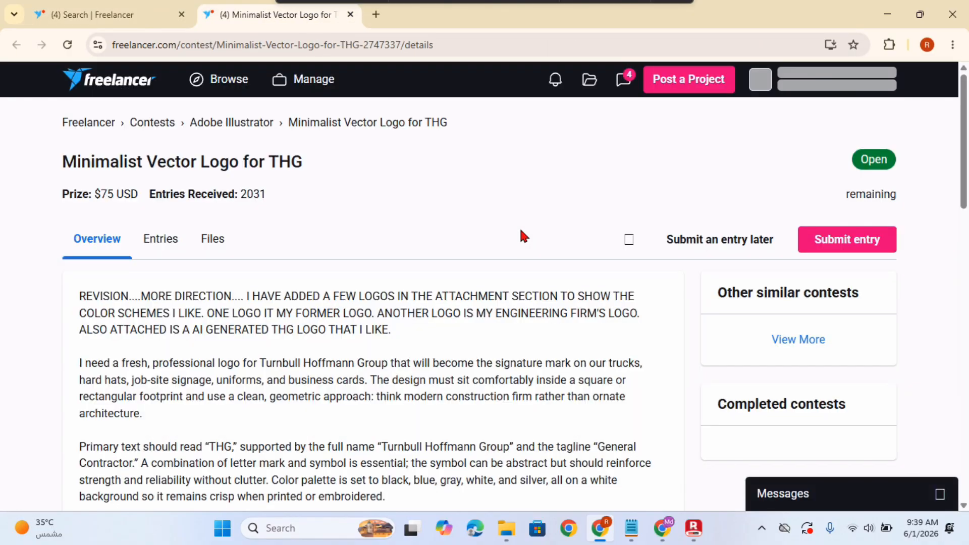
pyautogui.moveTo(963, 124)
pyautogui.mouseDown()
pyautogui.moveTo(963, 135)
pyautogui.moveTo(960, 112)
pyautogui.mouseUp()
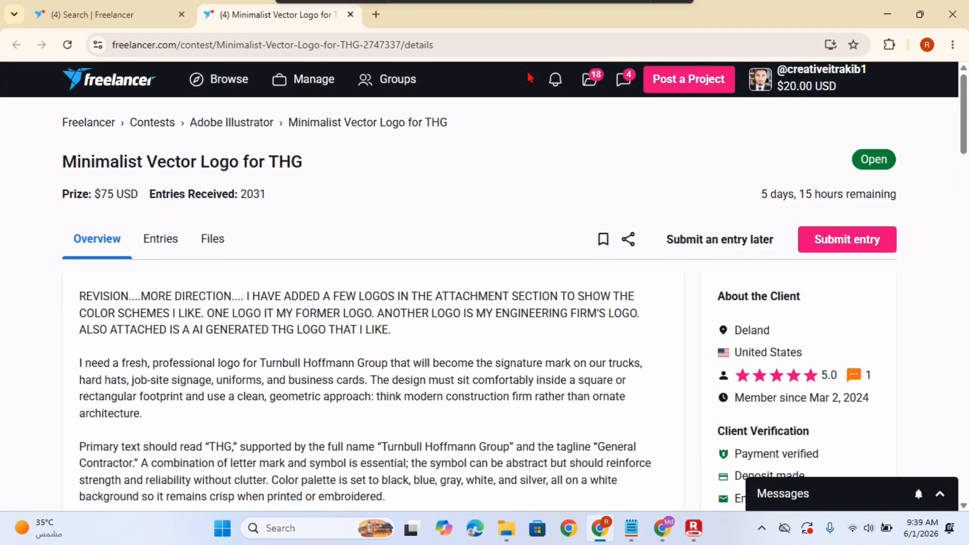
# Step: Copy the THG contest's web address, replace the contents of note.txt in Notepad with it, and return to the contest page
pyautogui.click(509, 48)
pyautogui.hotkey('ctrl', 'c')
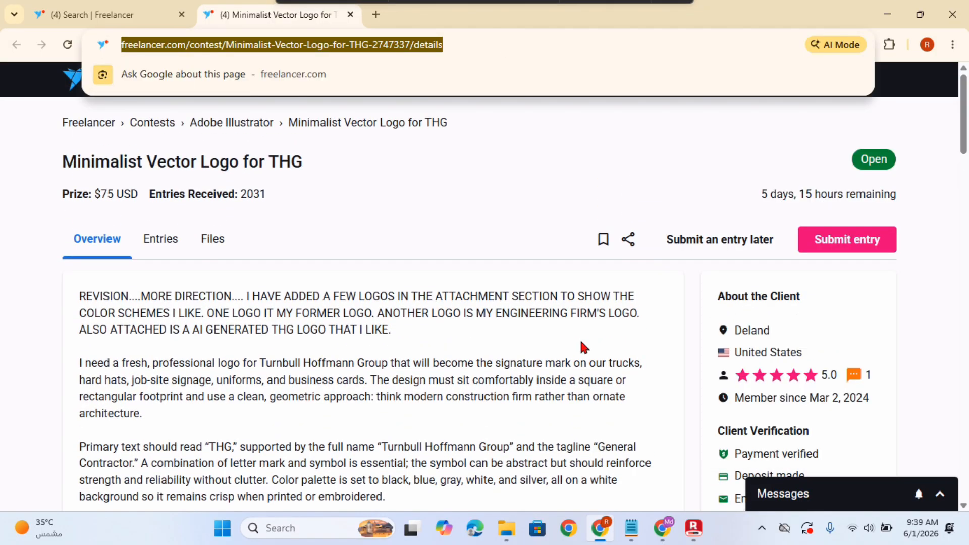
pyautogui.hotkey('alt', 'Tab')
pyautogui.moveTo(603, 127); pyautogui.dragTo(256, 147)
pyautogui.hotkey('ctrl', 'a')
pyautogui.hotkey('ctrl', 'v')
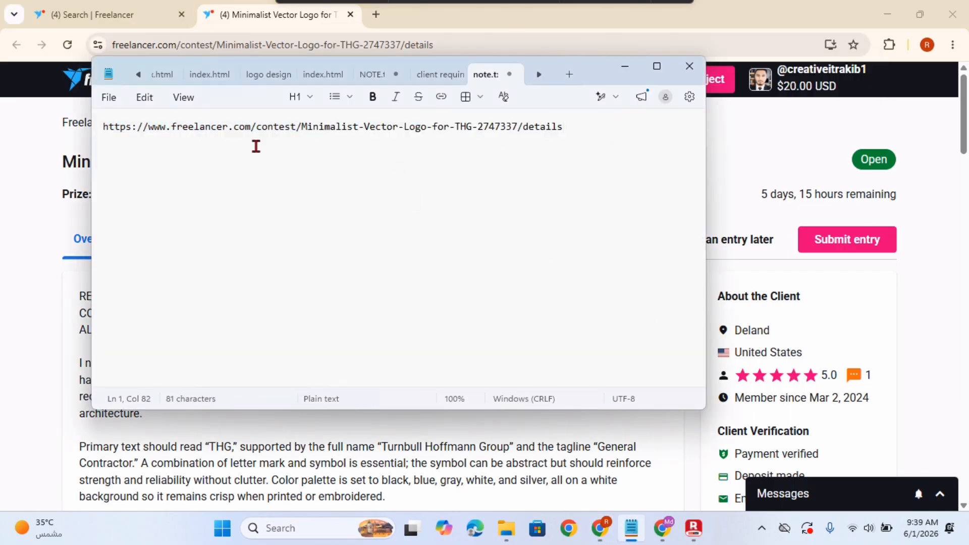
pyautogui.click(727, 187)
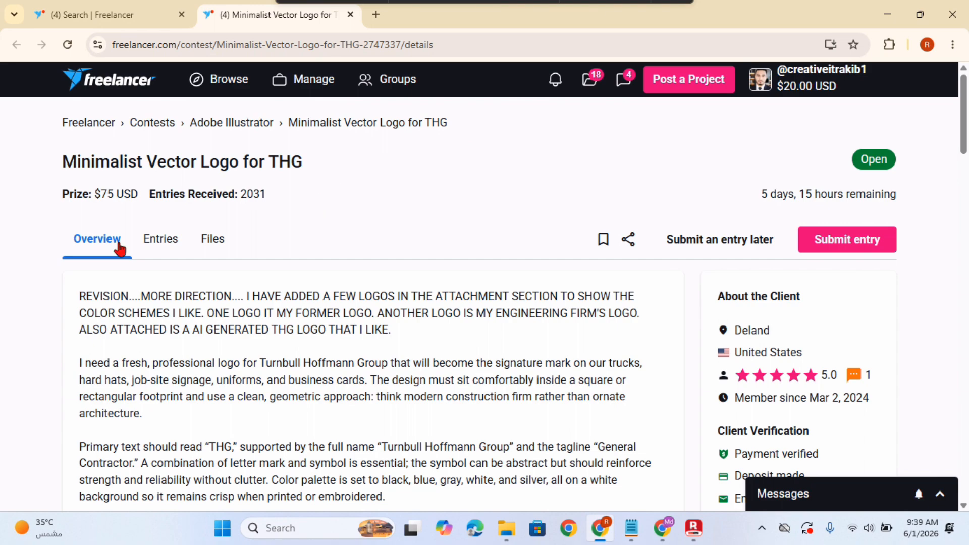
# Step: Examine the THG contest's client brief, highlighting the revision notes, the design requirements and the required company name and tagline text
pyautogui.scroll(-2, 162, 307)
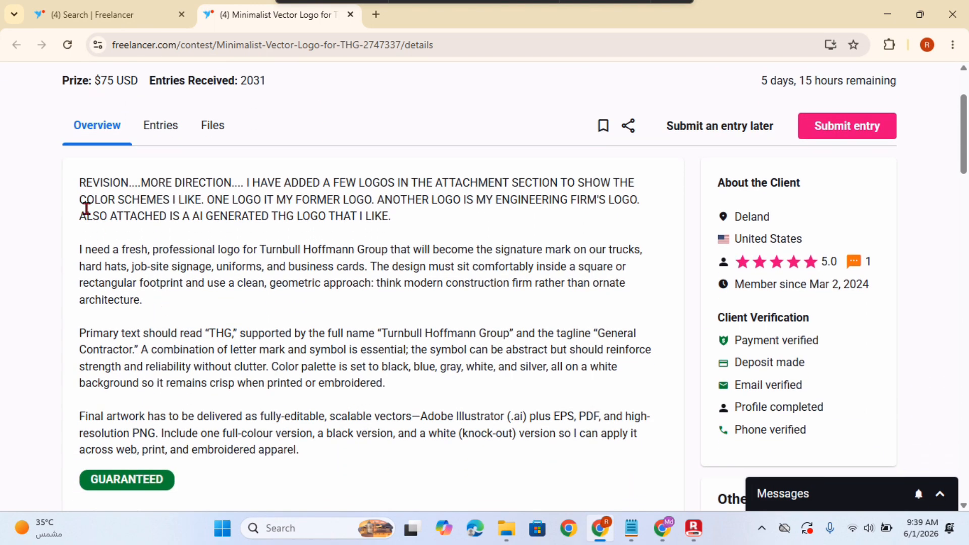
pyautogui.moveTo(83, 185); pyautogui.dragTo(346, 534)
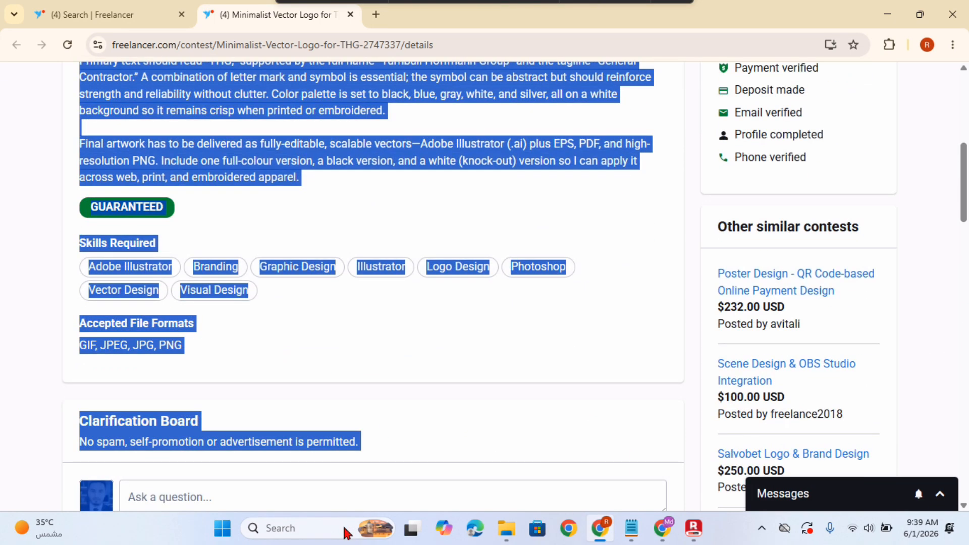
pyautogui.click(324, 193)
pyautogui.scroll(7, 325, 194)
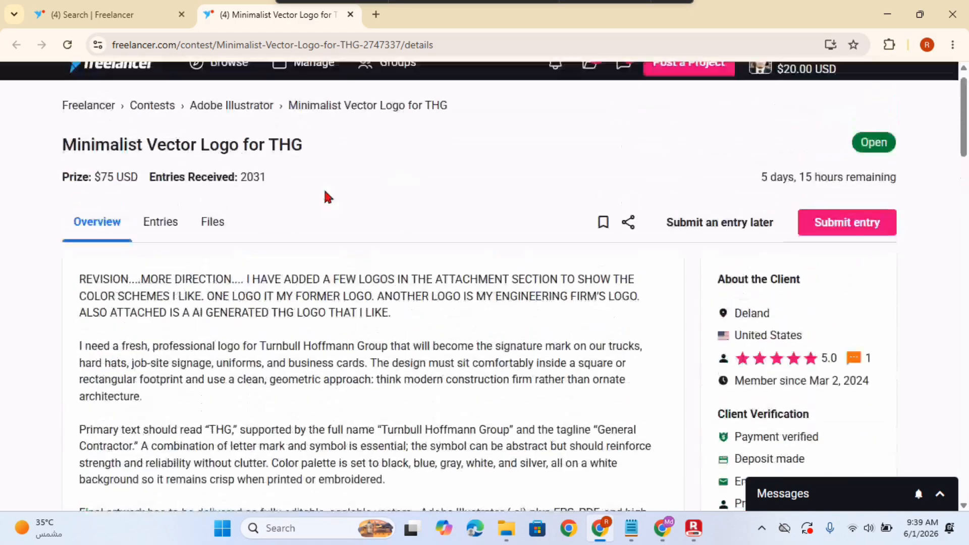
pyautogui.moveTo(83, 299); pyautogui.dragTo(273, 429)
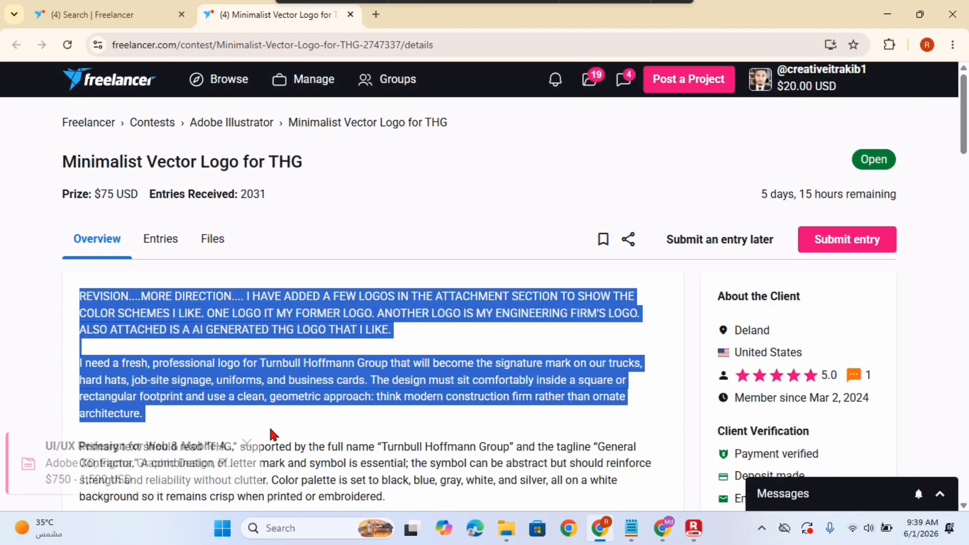
pyautogui.click(309, 441)
pyautogui.scroll(-3, 310, 441)
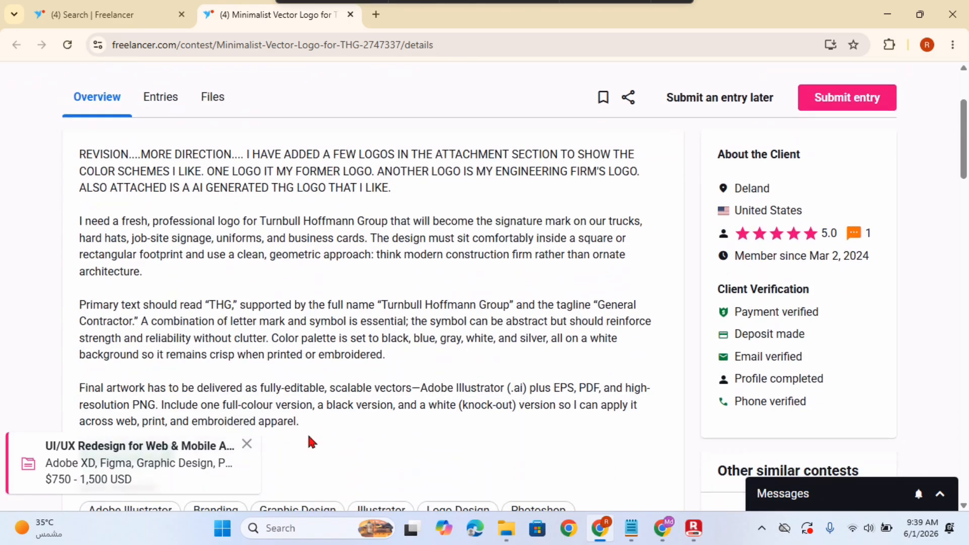
pyautogui.moveTo(387, 305); pyautogui.dragTo(494, 288)
pyautogui.moveTo(578, 306); pyautogui.dragTo(507, 305)
pyautogui.click(621, 305)
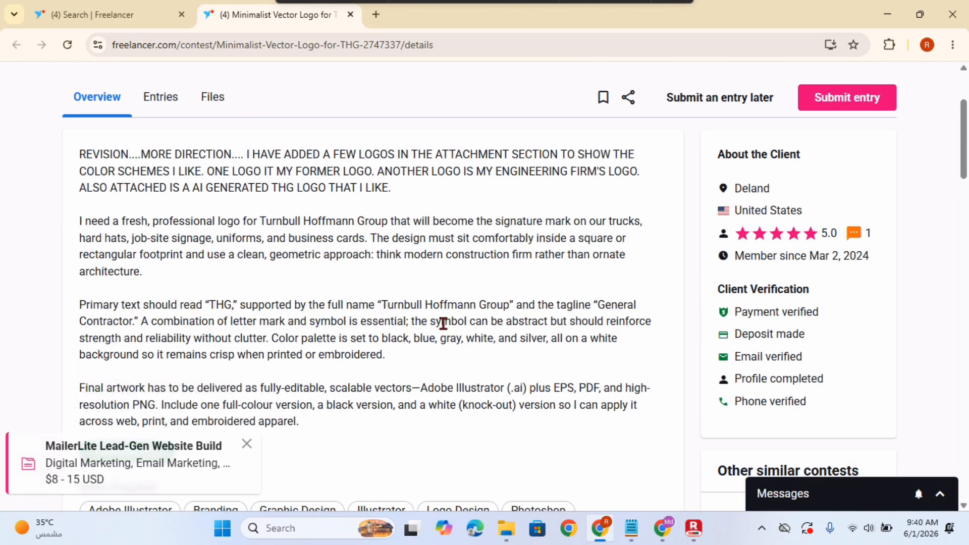
pyautogui.scroll(-2, 372, 359)
pyautogui.scroll(3, 373, 364)
pyautogui.scroll(2, 374, 365)
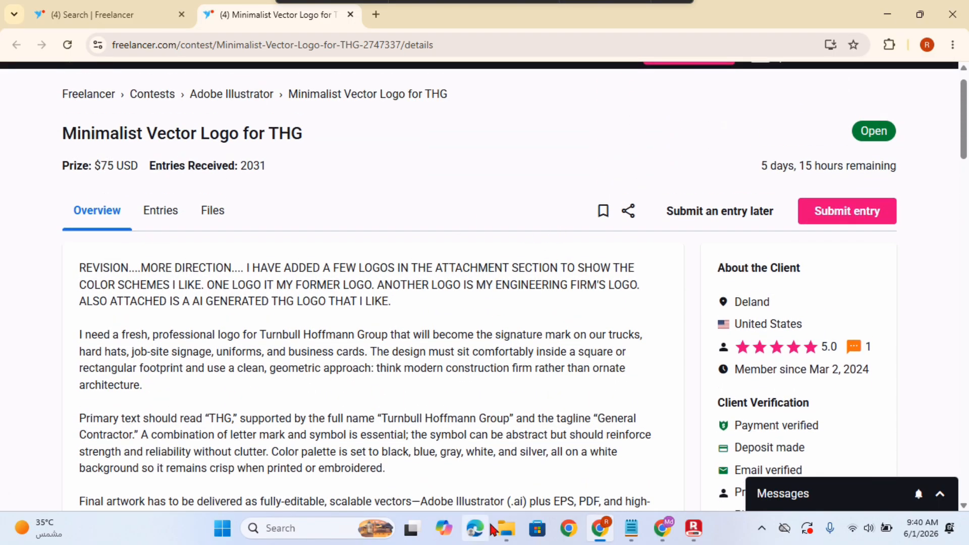
# Step: Open the "client requirment" text file from the thg folder in File Explorer and read through the translated brief
pyautogui.moveTo(506, 528)
pyautogui.click(511, 473)
pyautogui.doubleClick(205, 130)
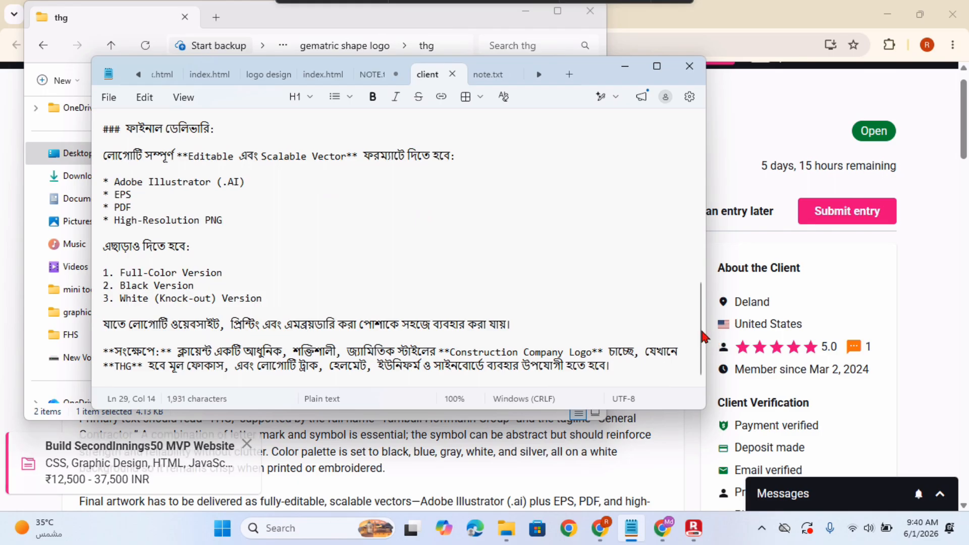
pyautogui.moveTo(701, 333); pyautogui.dragTo(656, 117)
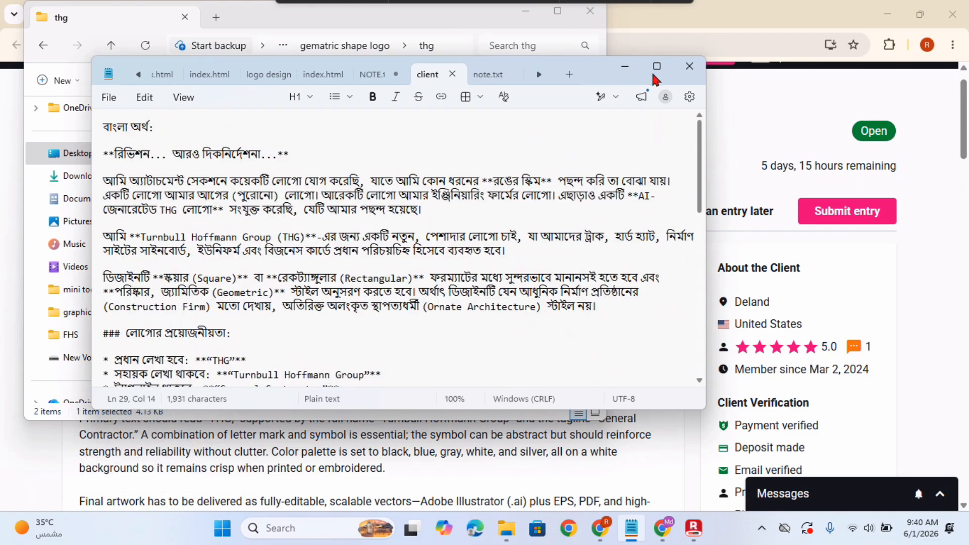
pyautogui.scroll(-5, 678, 209)
pyautogui.scroll(-5, 688, 248)
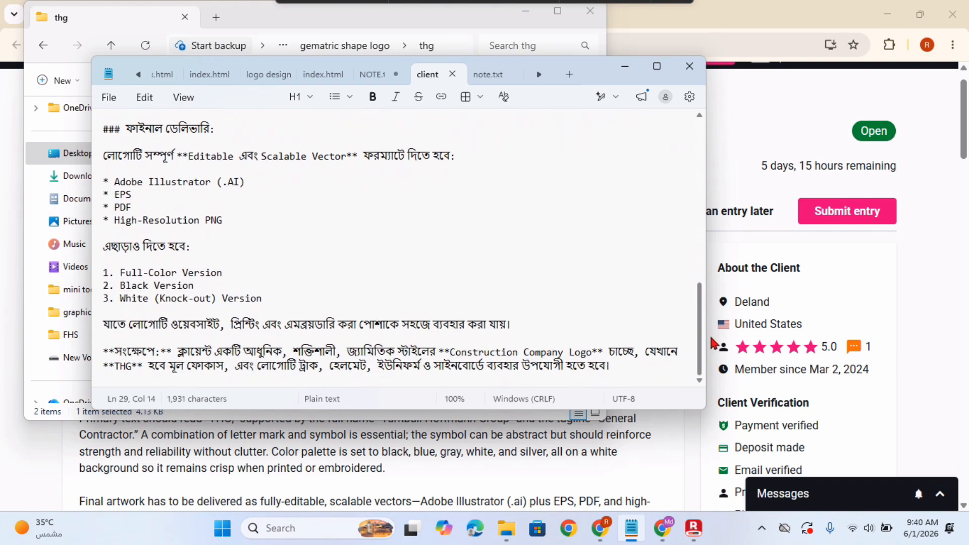
# Step: Show the thg project folder inside its parent folder "gematric shape logo" in File Explorer, and return to the contest page
pyautogui.click(503, 531)
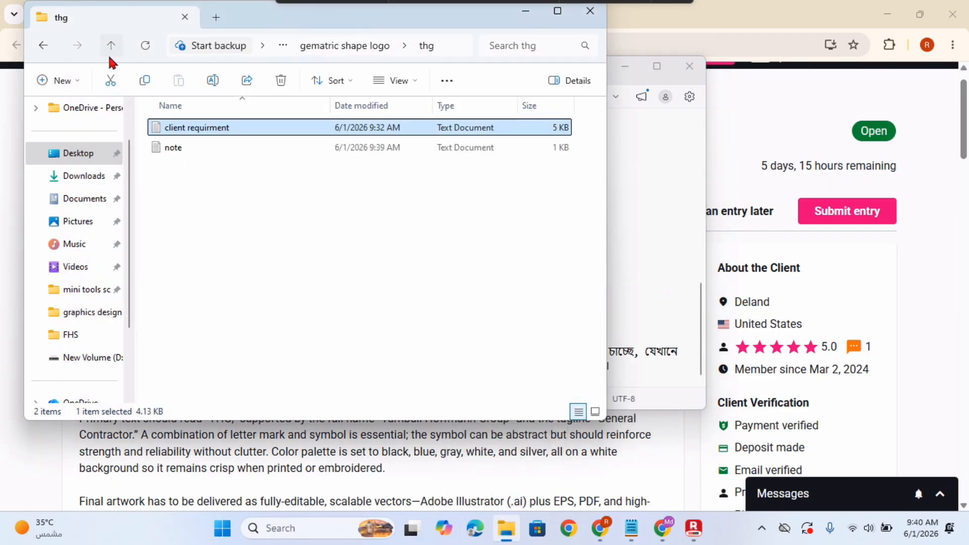
pyautogui.click(110, 53)
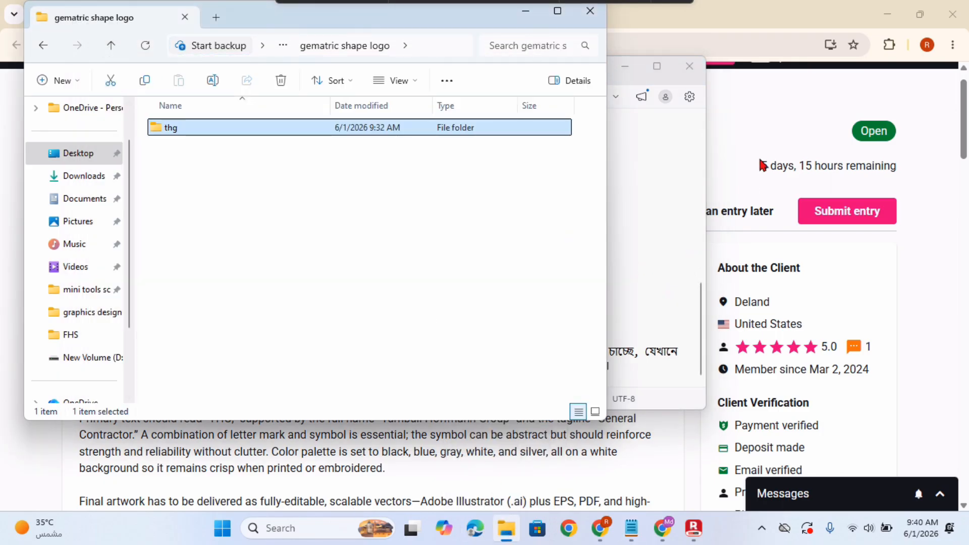
pyautogui.click(760, 161)
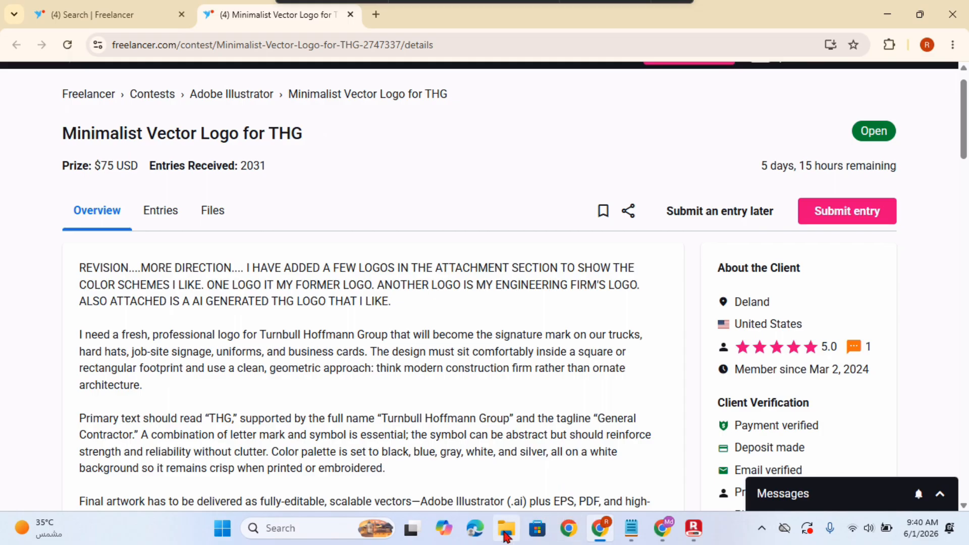
pyautogui.click(539, 474)
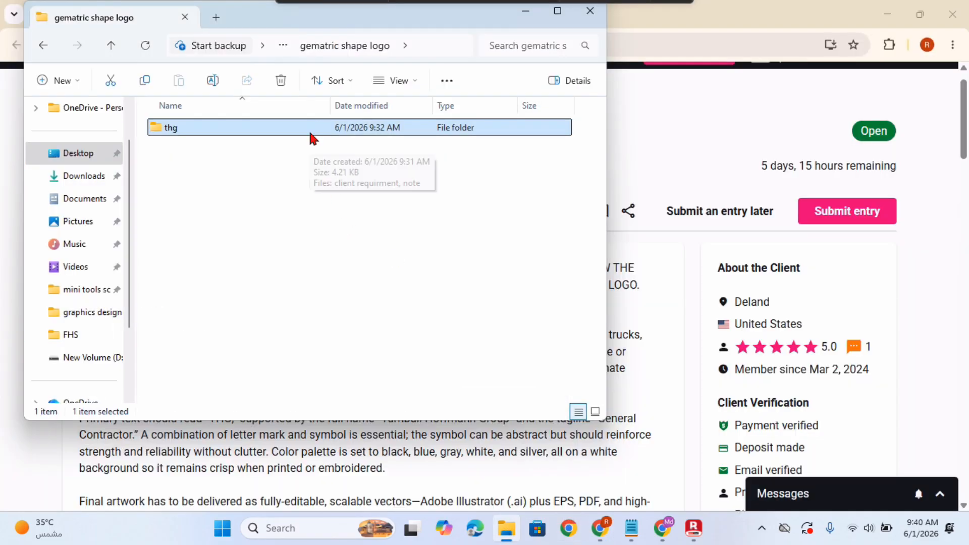
pyautogui.click(629, 140)
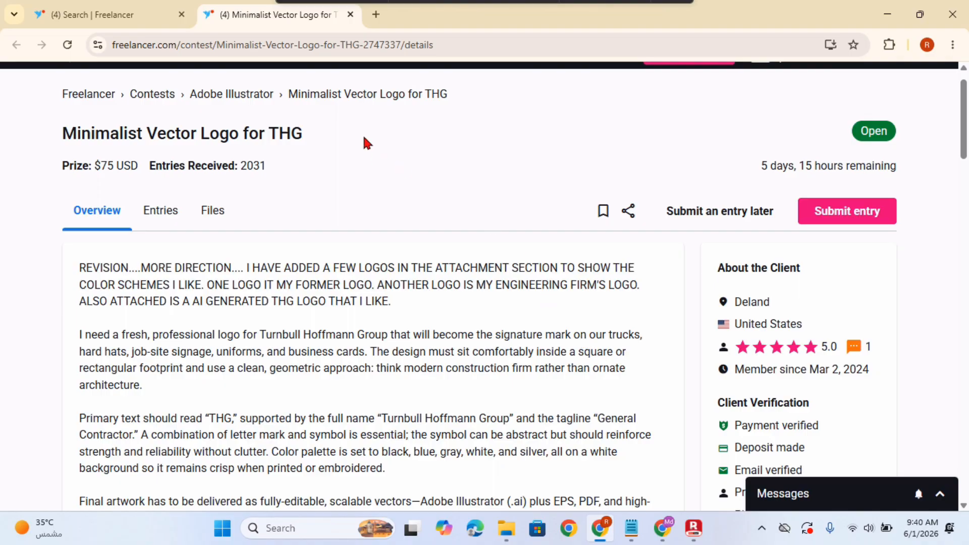
# Step: Reread the translated client requirements in Notepad from the beginning through the logo requirements, and return to the contest page
pyautogui.moveTo(295, 141); pyautogui.dragTo(278, 140)
pyautogui.click(279, 140)
pyautogui.click(627, 530)
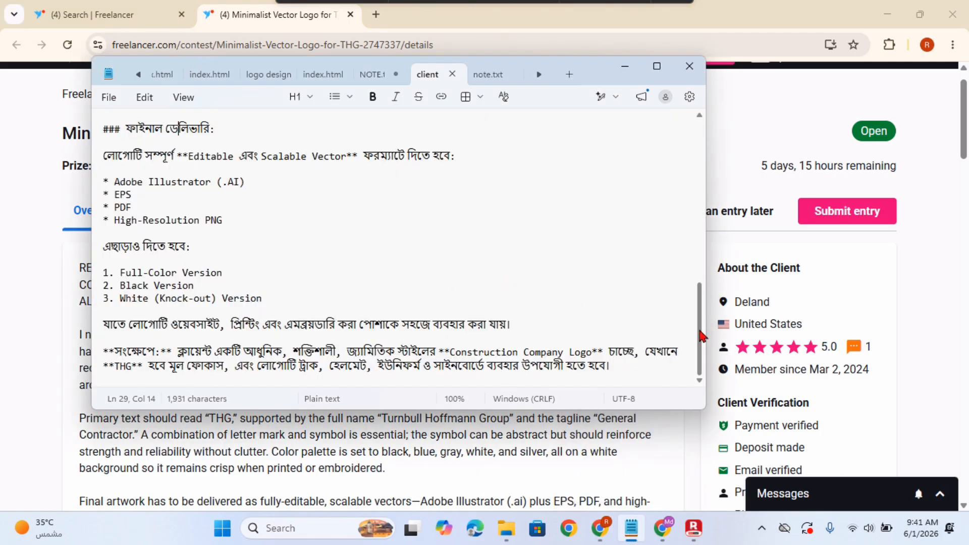
pyautogui.scroll(5, 690, 273)
pyautogui.scroll(8, 688, 265)
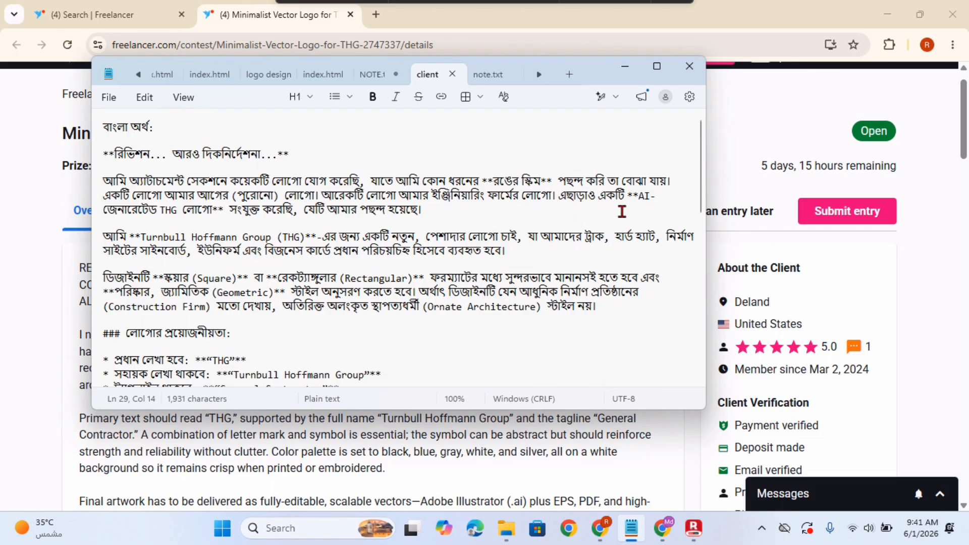
pyautogui.moveTo(702, 185); pyautogui.dragTo(712, 198)
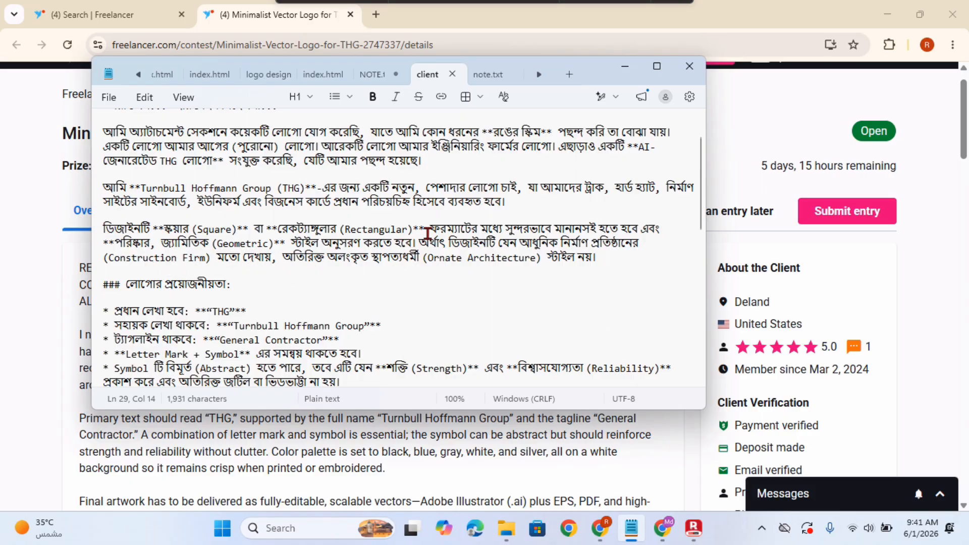
pyautogui.click(750, 124)
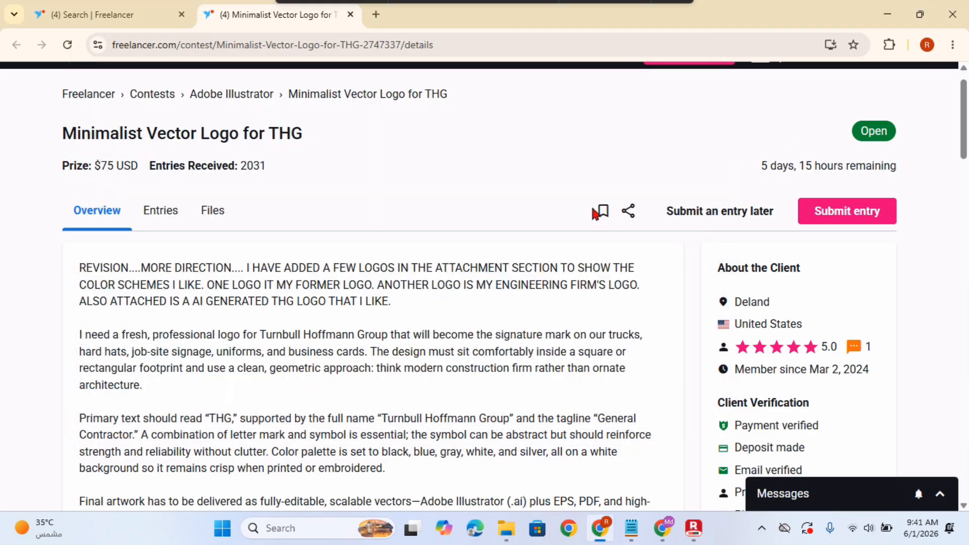
# Step: Find and launch Adobe Illustrator 2019, and return to the THG contest page in the browser while it loads
pyautogui.click(313, 526)
pyautogui.write('illus')
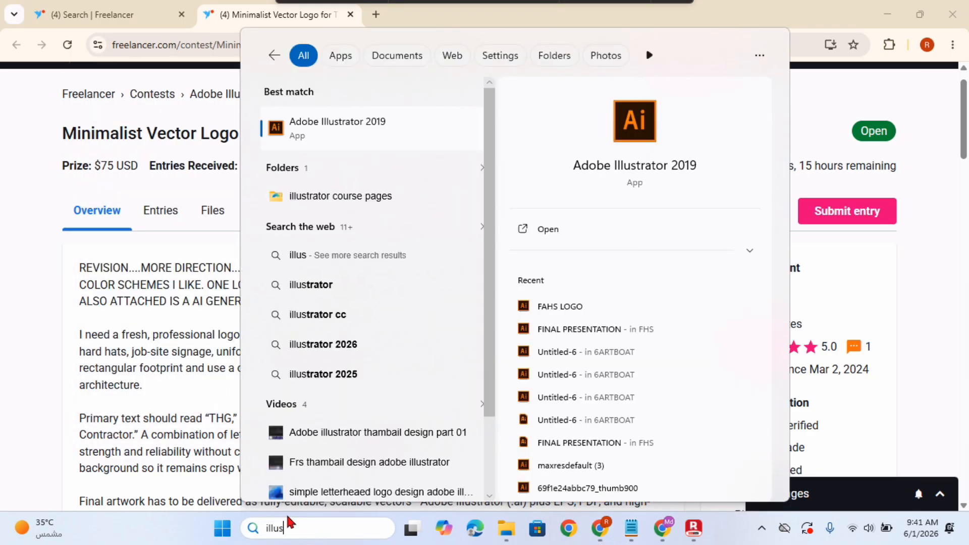
pyautogui.click(413, 126)
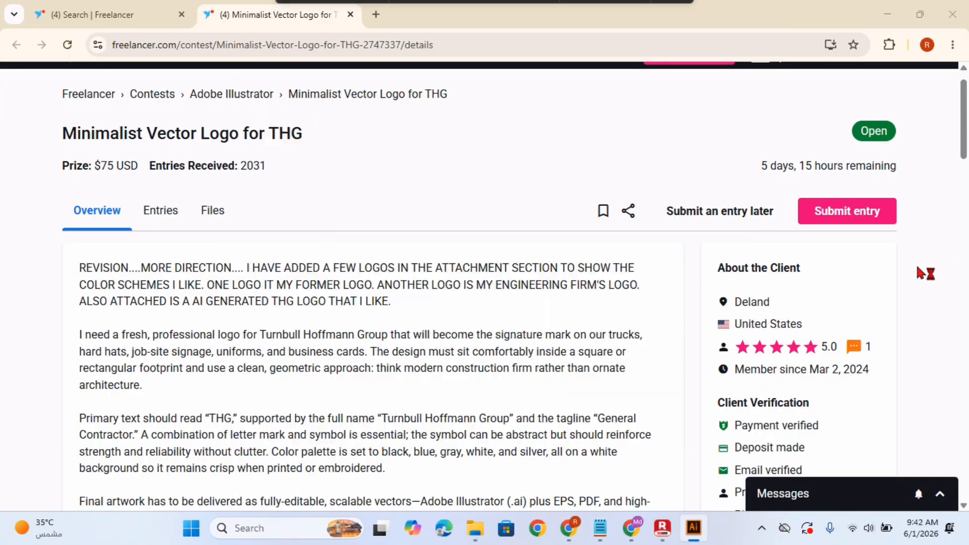
pyautogui.click(918, 267)
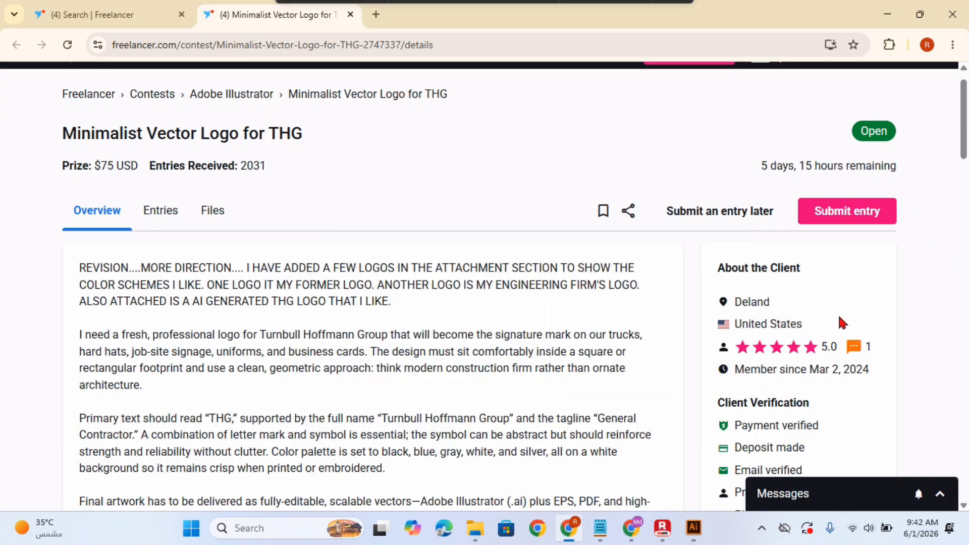
# Step: Examine the THG client's location, rating and verification details, plus the contest's prize and number of entries received, highlighting each
pyautogui.moveTo(828, 324); pyautogui.dragTo(732, 328)
pyautogui.moveTo(779, 306); pyautogui.dragTo(712, 298)
pyautogui.scroll(-3, 712, 297)
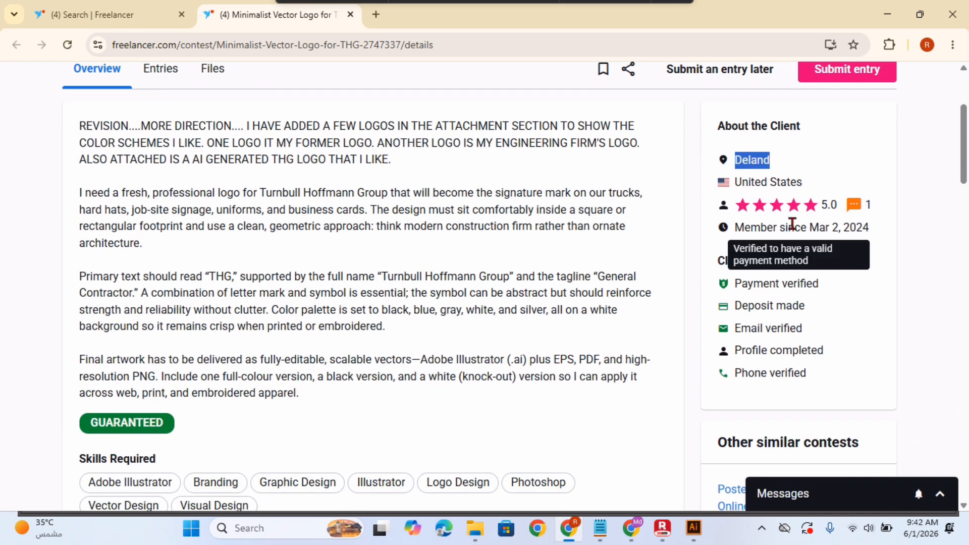
pyautogui.moveTo(875, 209); pyautogui.dragTo(756, 212)
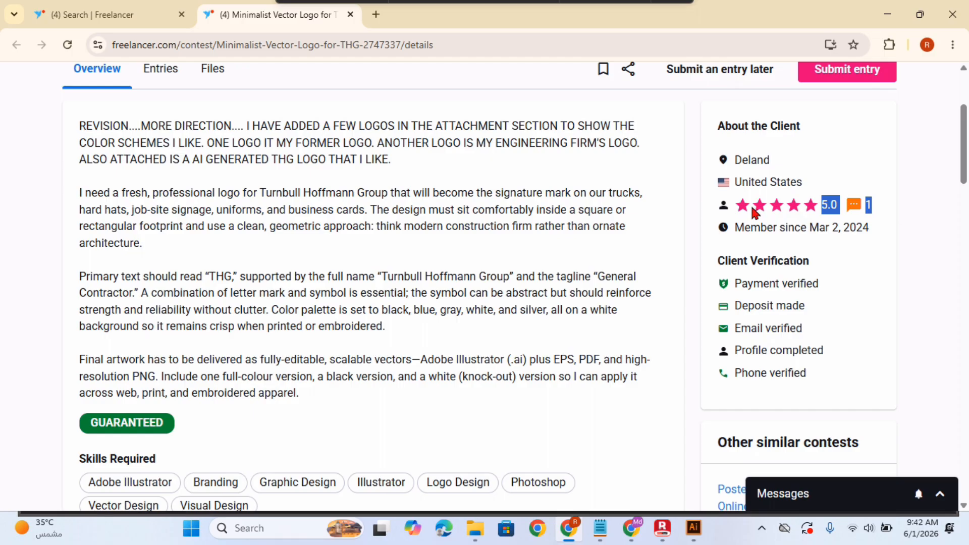
pyautogui.scroll(3, 755, 211)
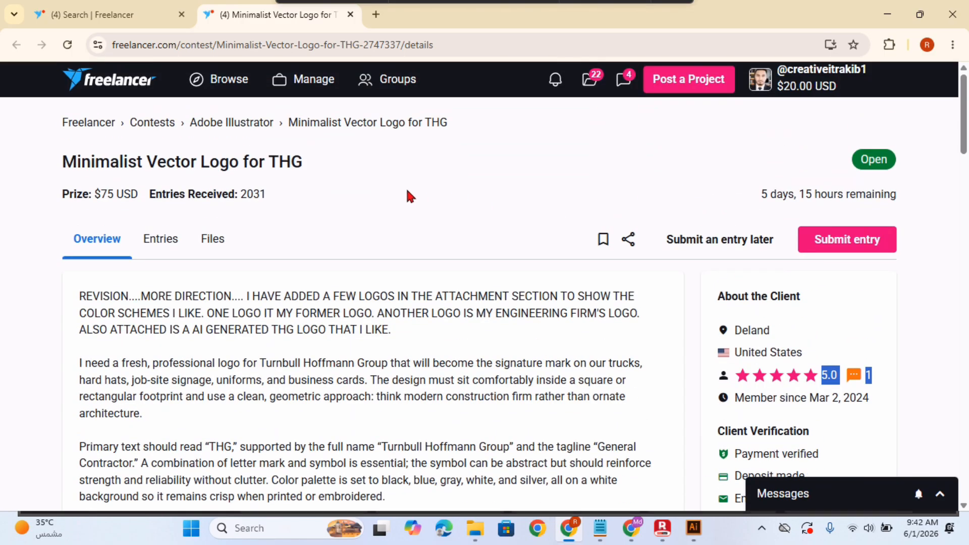
pyautogui.moveTo(96, 195); pyautogui.dragTo(110, 196)
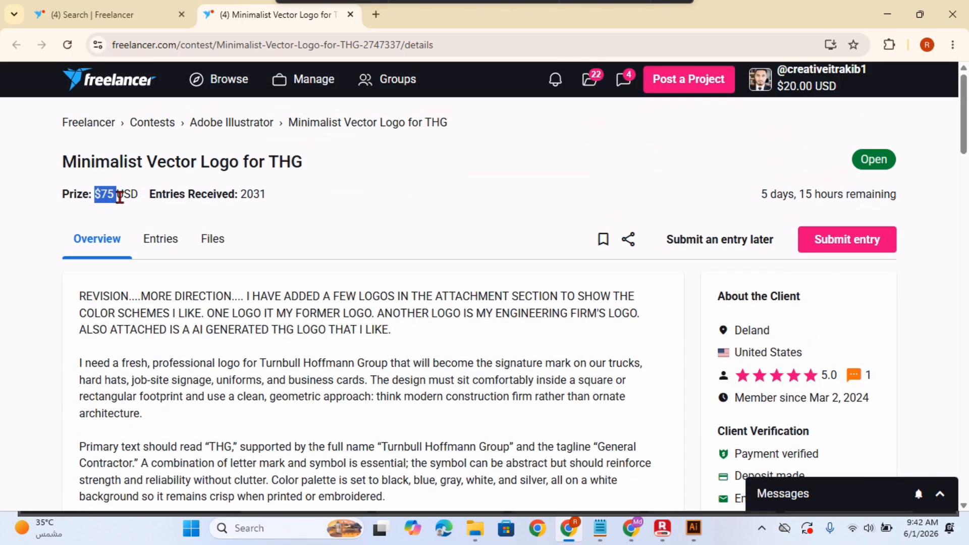
pyautogui.click(111, 196)
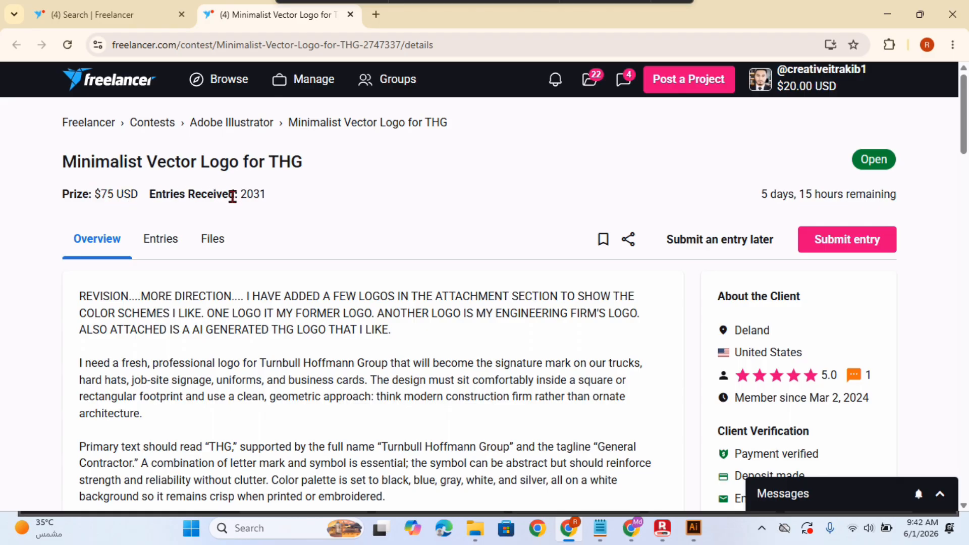
pyautogui.moveTo(240, 197); pyautogui.dragTo(276, 200)
pyautogui.click(271, 197)
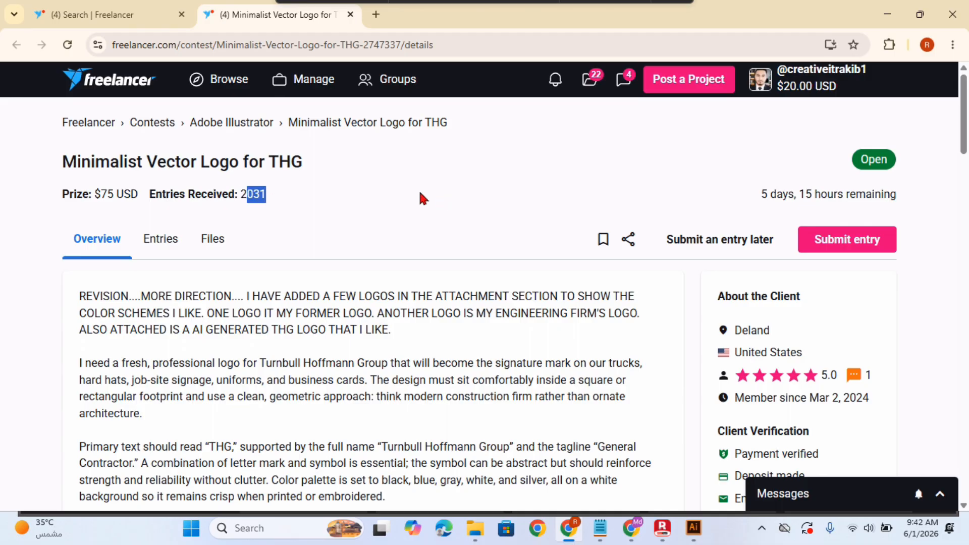
# Step: Look over the THG contest's number of entries, required skills and accepted file formats
pyautogui.moveTo(241, 194); pyautogui.dragTo(263, 192)
pyautogui.scroll(-10, 397, 198)
pyautogui.scroll(8, 397, 198)
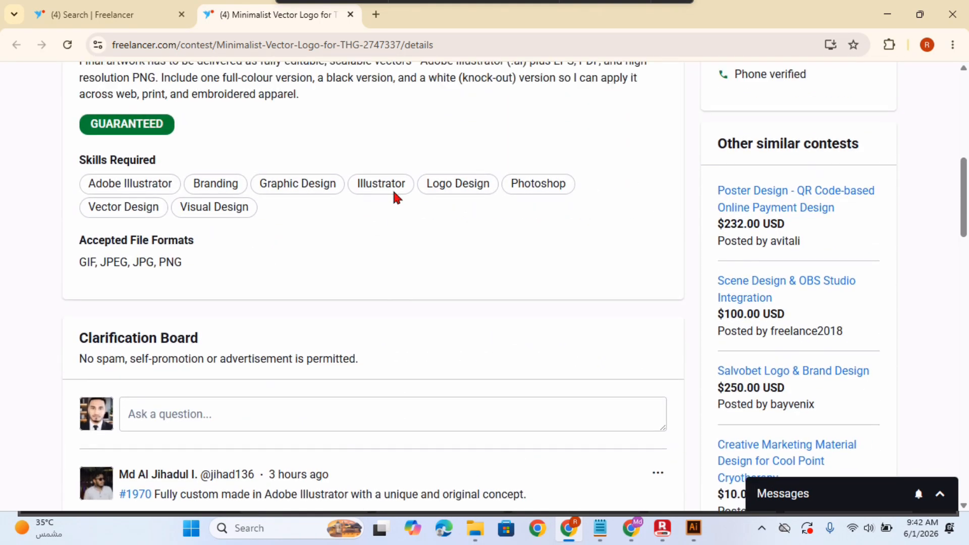
# Step: Switch to Illustrator, dismiss the recovery message, and create a new portrait RGB document of 8.268 by 11.693 inches
pyautogui.click(704, 540)
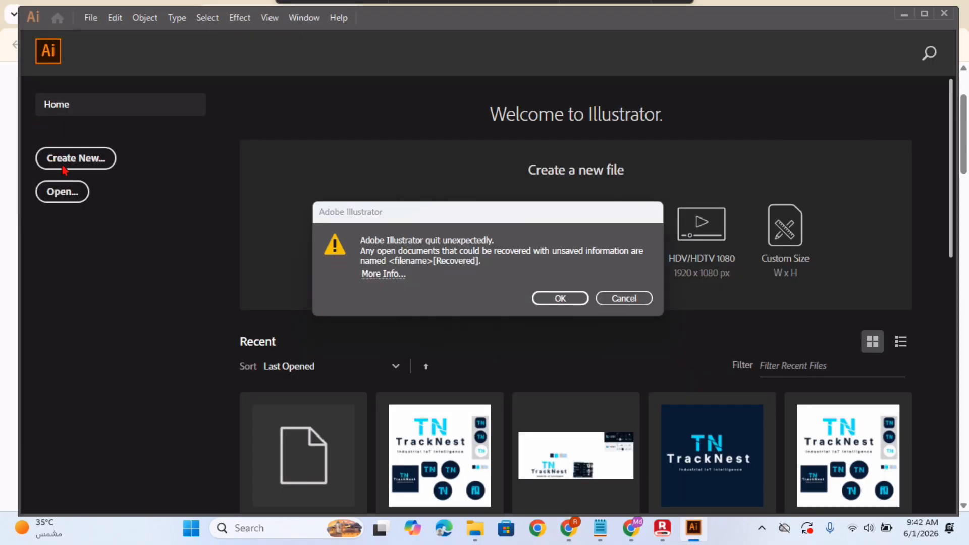
pyautogui.click(622, 299)
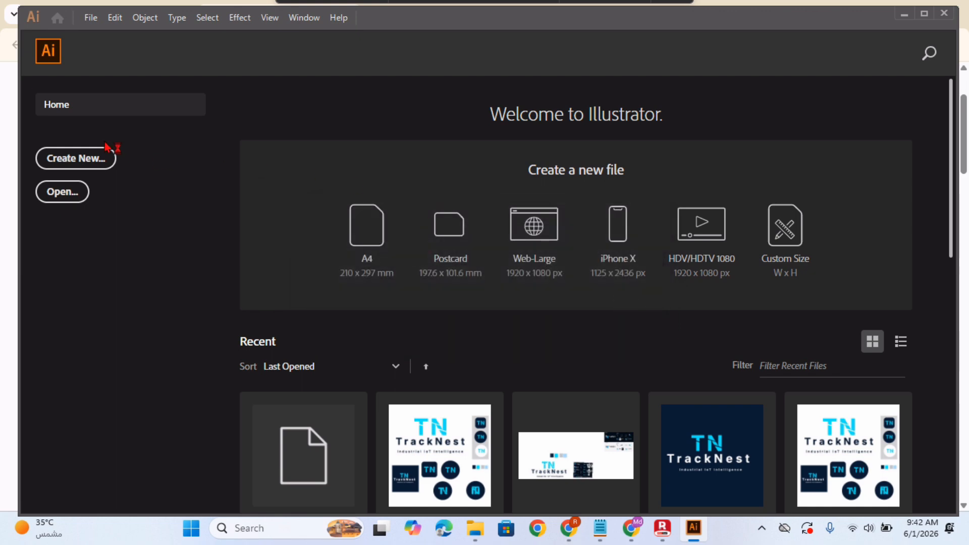
pyautogui.click(104, 158)
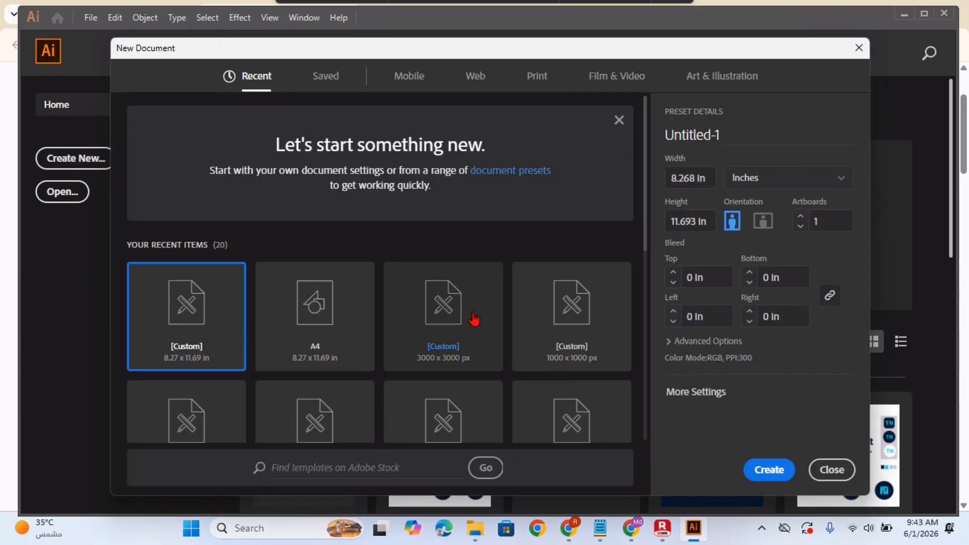
pyautogui.click(769, 470)
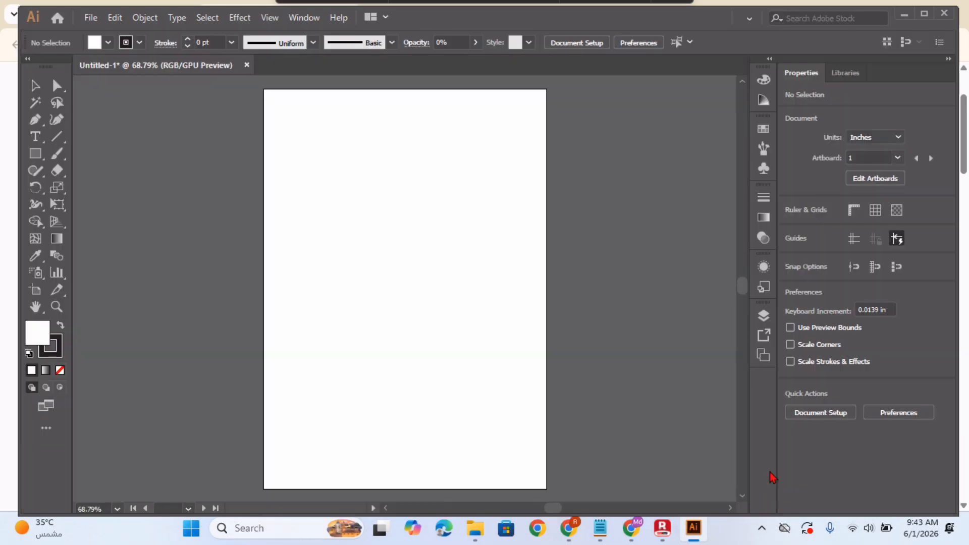
pyautogui.hotkey('ctrl', '+')
pyautogui.hotkey('ctrl', '+')
pyautogui.hotkey('ctrl', '+')
pyautogui.hotkey('ctrl', '+')
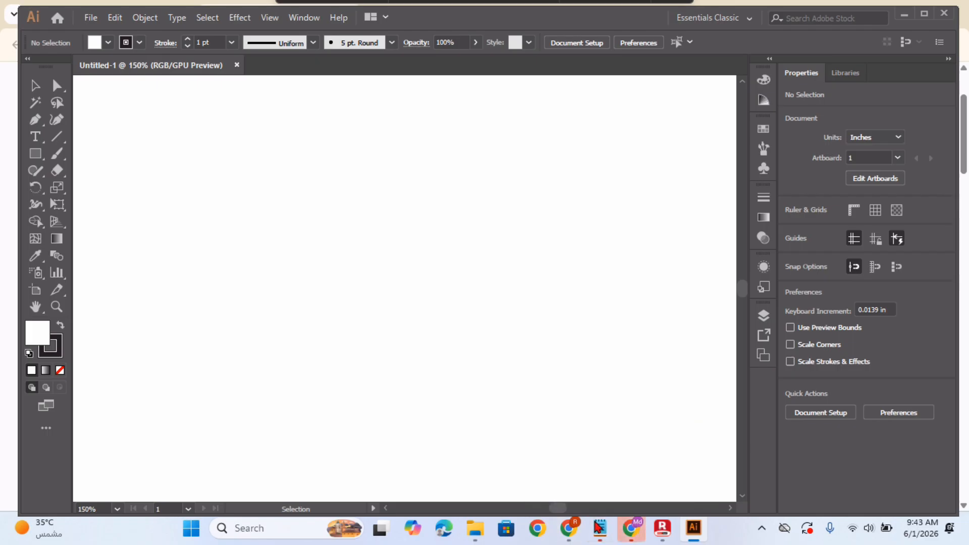
# Step: Check the translated logo requirements in Notepad and return to the blank Illustrator document
pyautogui.click(601, 529)
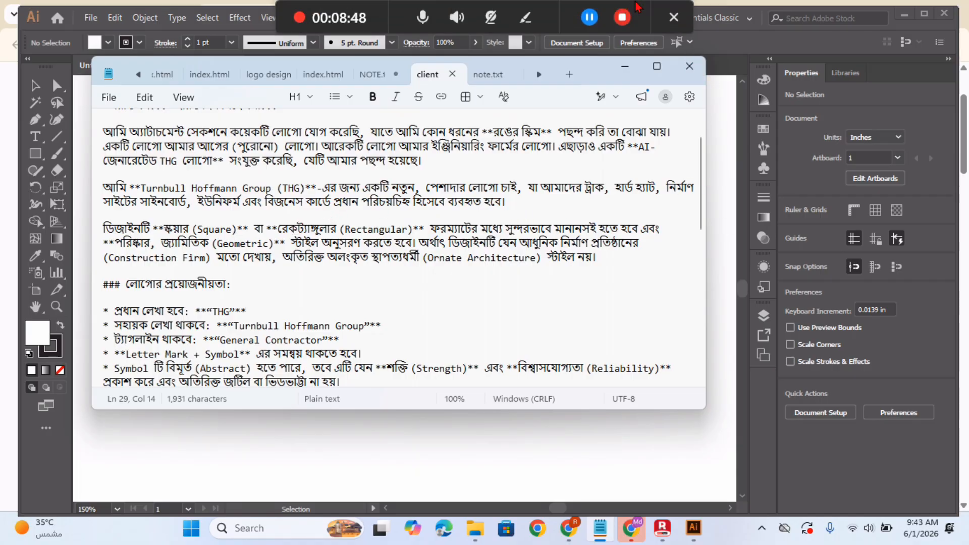
pyautogui.click(726, 319)
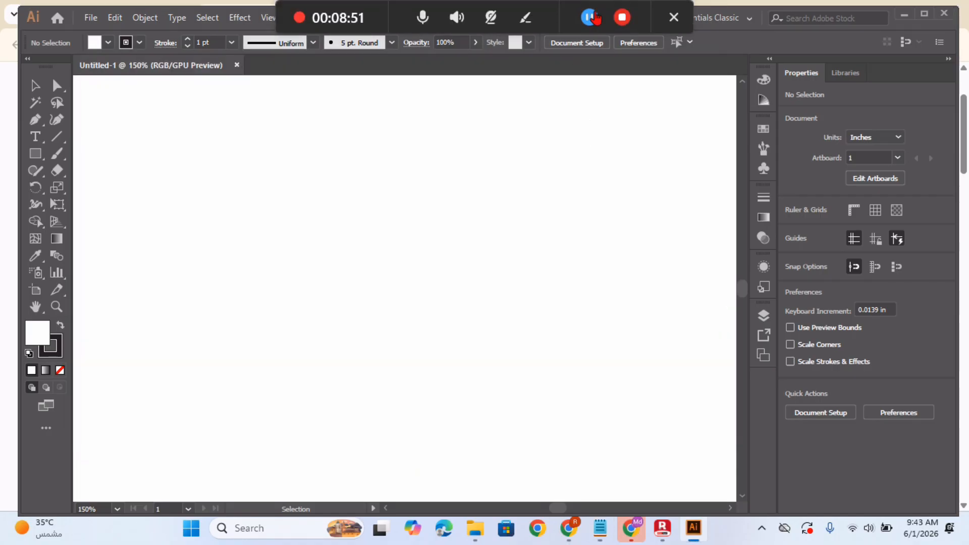
pyautogui.click(588, 16)
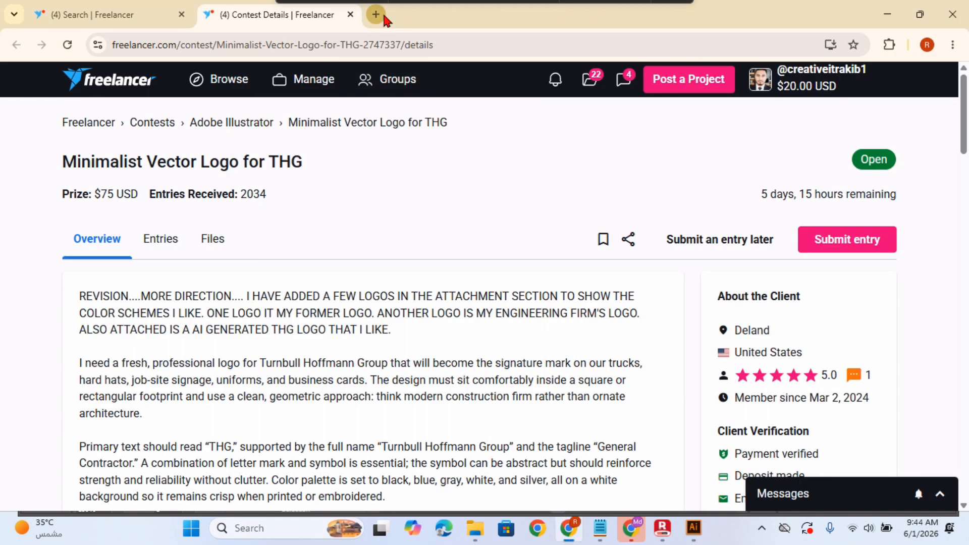
# Step: Search Google for "contruction logo" in a new browser tab and show the image results
pyautogui.click(377, 15)
pyautogui.click(425, 45)
pyautogui.write('cont')
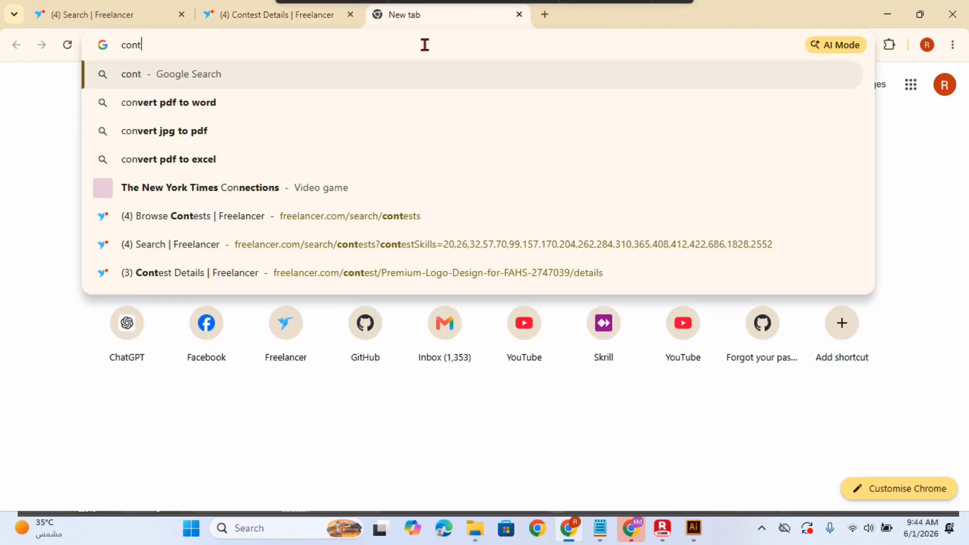
pyautogui.write('ruction logo')
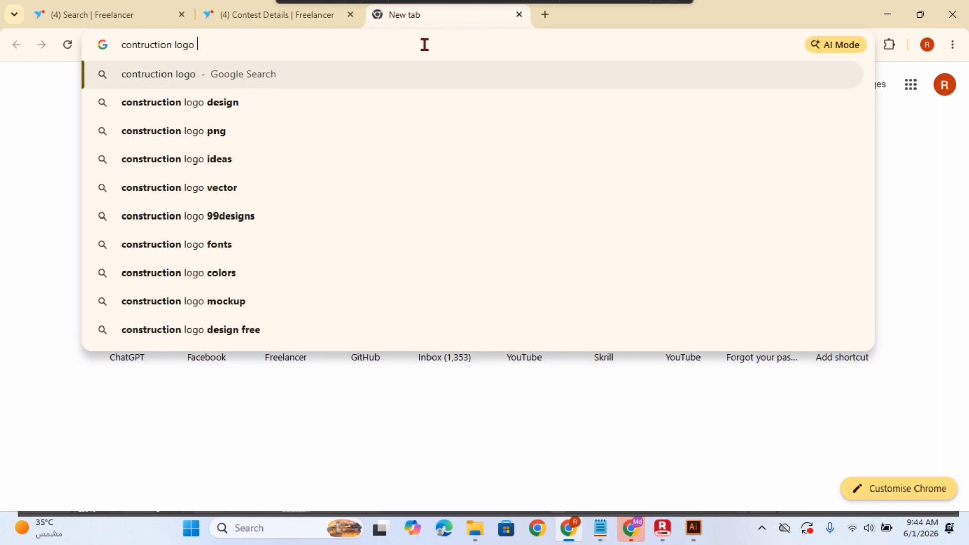
pyautogui.press('Return')
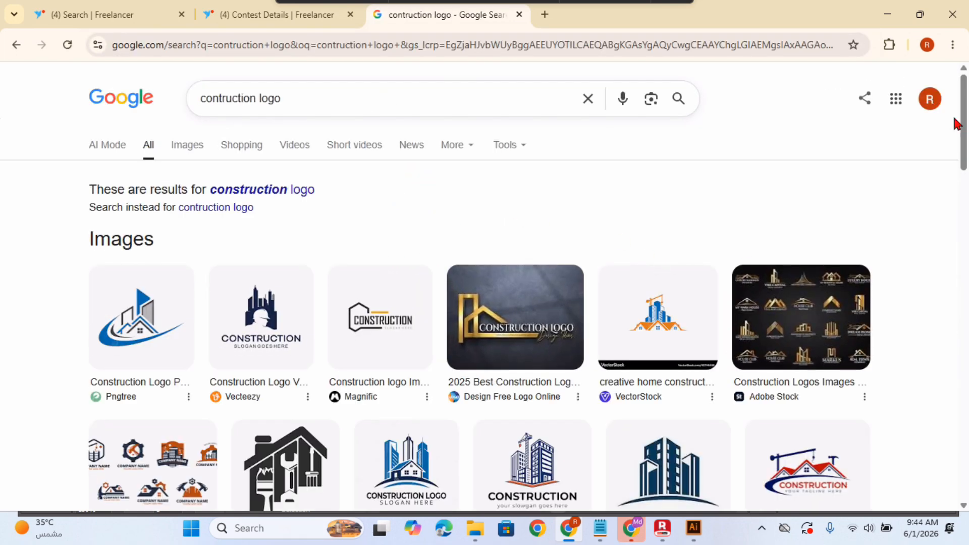
pyautogui.scroll(-3, 810, 273)
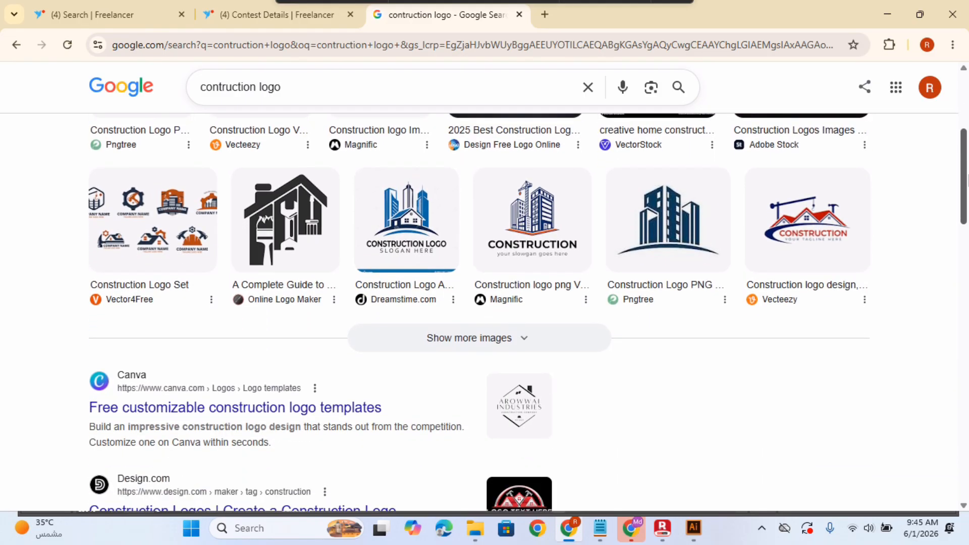
pyautogui.scroll(5, 571, 119)
pyautogui.click(209, 152)
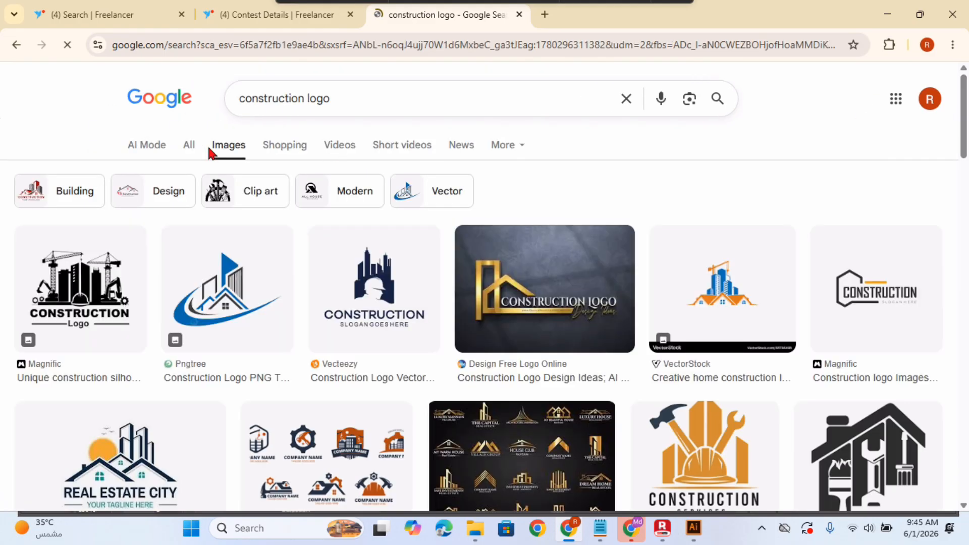
# Step: Extend the image search to "construction logo gemotic letter logo" and browse the geometric letter logos for ideas
pyautogui.click(356, 103)
pyautogui.write('gemetic letter logo')
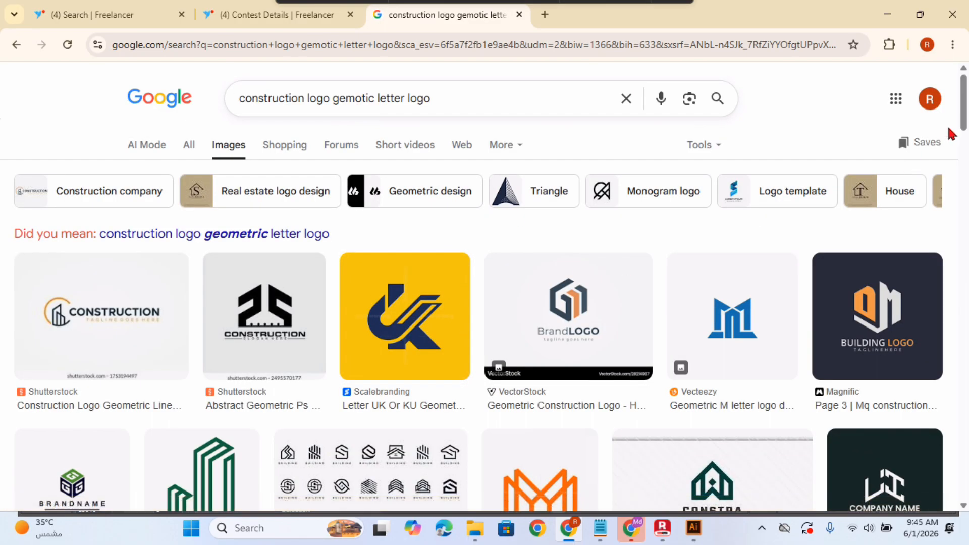
pyautogui.moveTo(964, 117); pyautogui.dragTo(964, 448)
pyautogui.scroll(20, 942, 378)
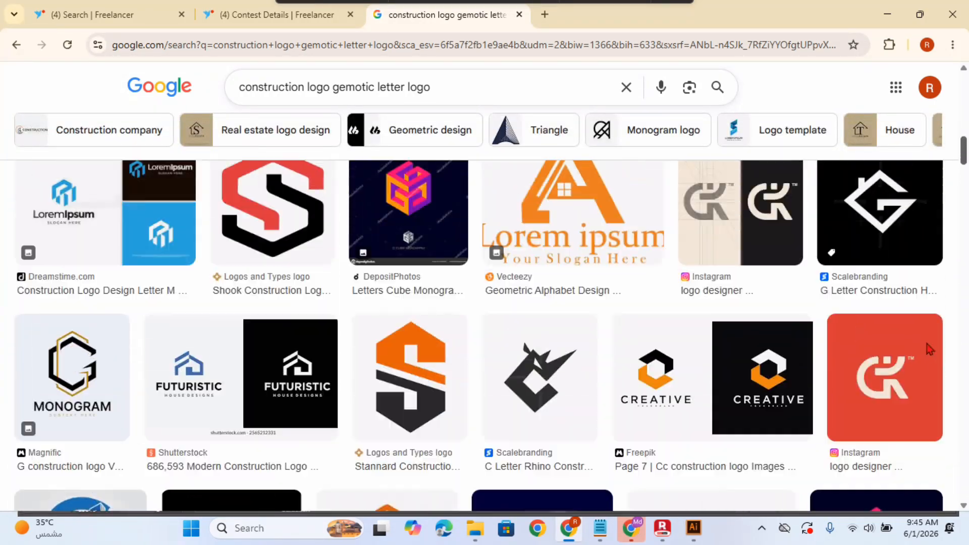
pyautogui.scroll(6, 916, 328)
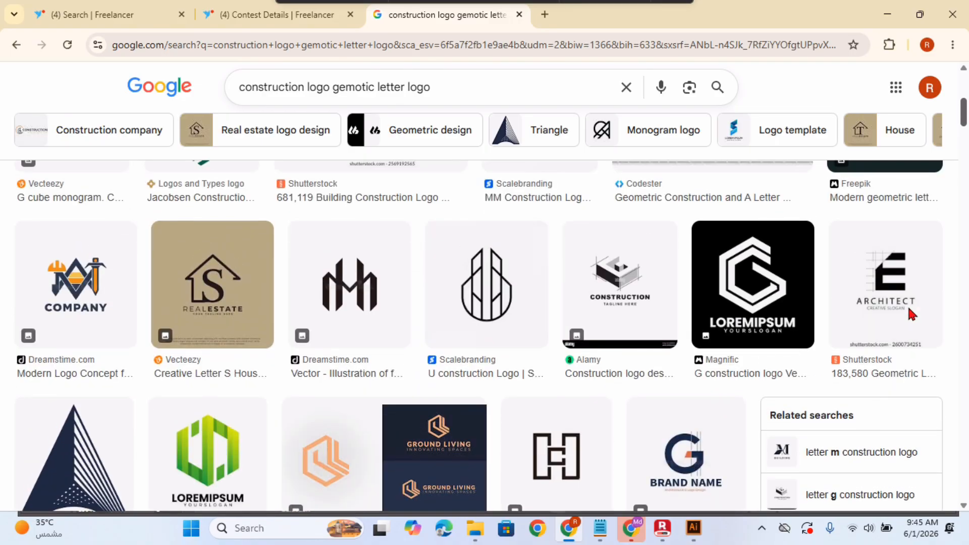
pyautogui.scroll(5, 907, 304)
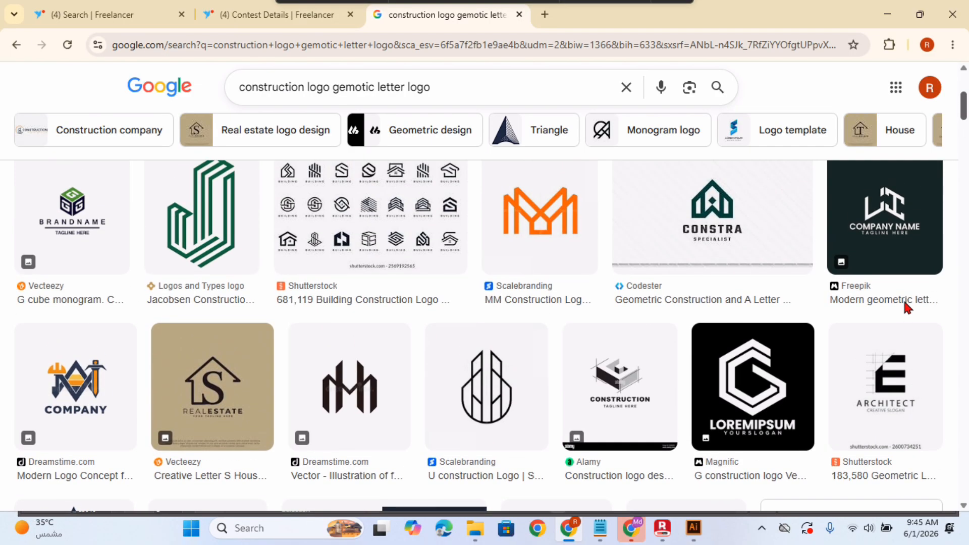
pyautogui.scroll(4, 903, 302)
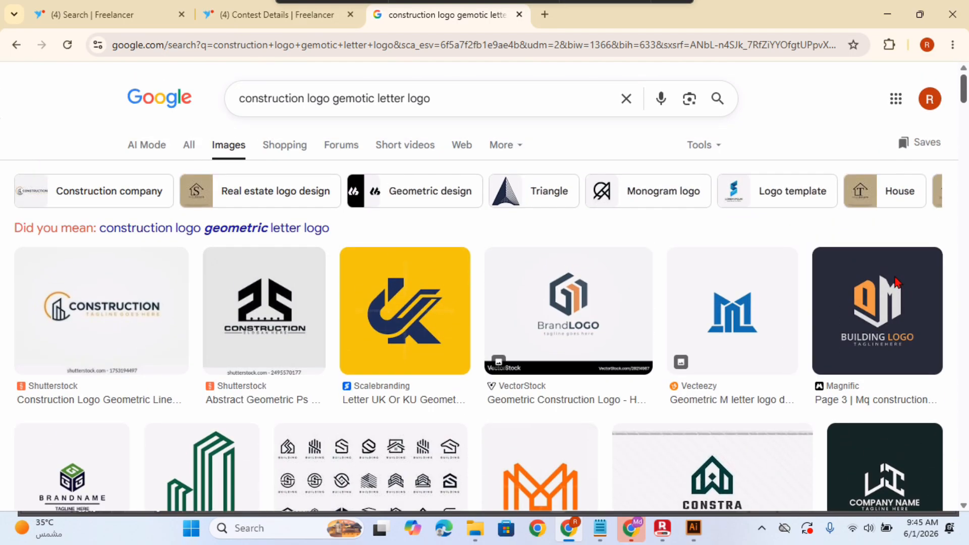
pyautogui.scroll(-2, 897, 282)
pyautogui.scroll(2, 896, 288)
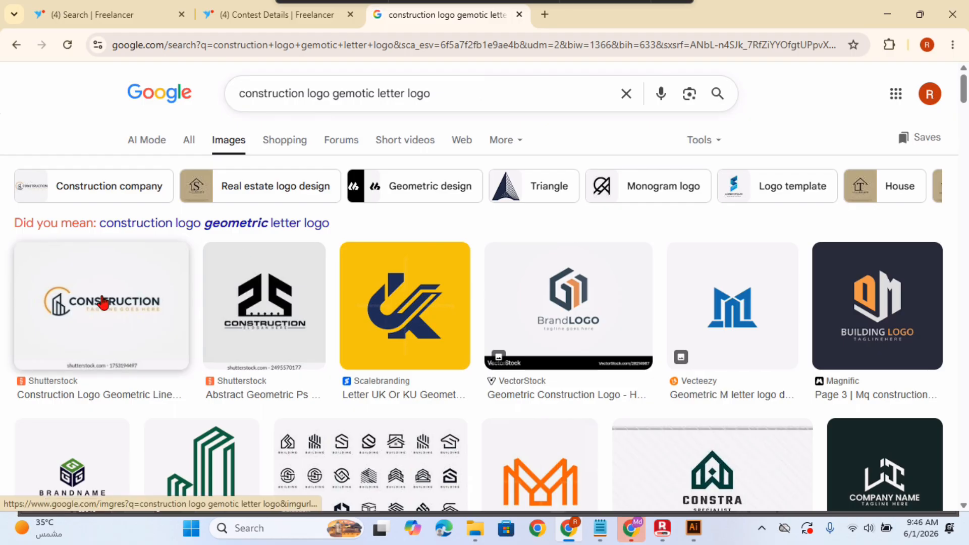
# Step: Preview the Shutterstock geometric linear construction logo from the image results
pyautogui.click(102, 301)
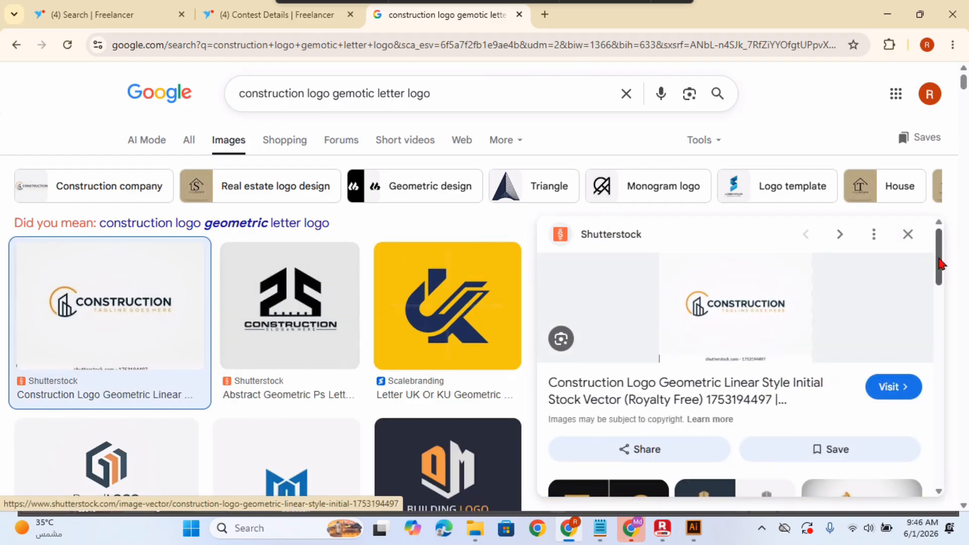
pyautogui.scroll(-2, 939, 268)
pyautogui.moveTo(940, 273); pyautogui.dragTo(924, 212)
# Step: Search Google for "thg logo" and show the image results
pyautogui.click(439, 41)
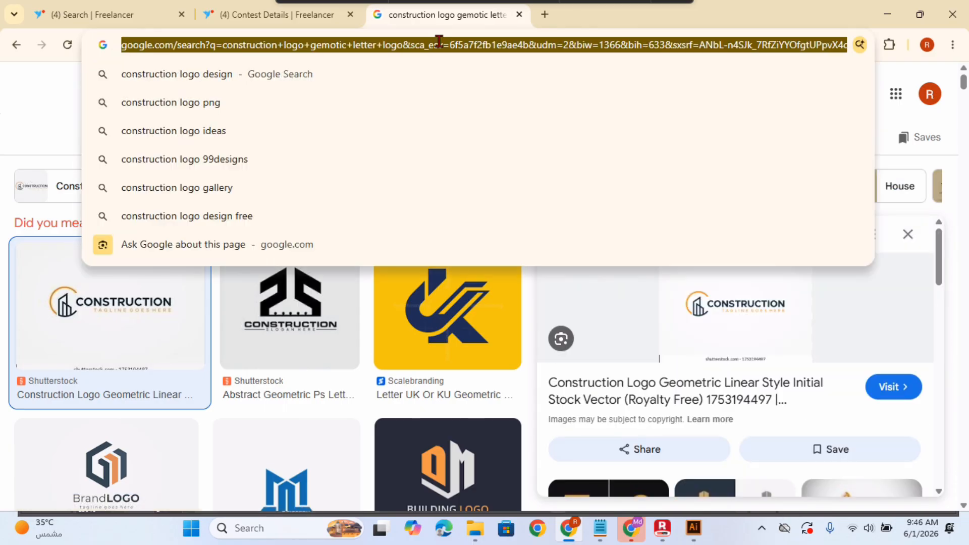
pyautogui.write('thg logo')
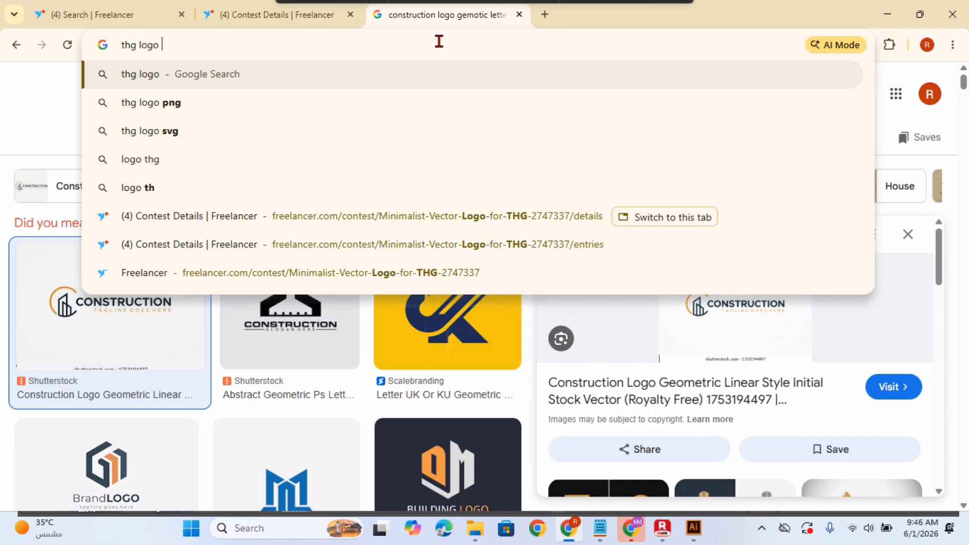
pyautogui.press('Return')
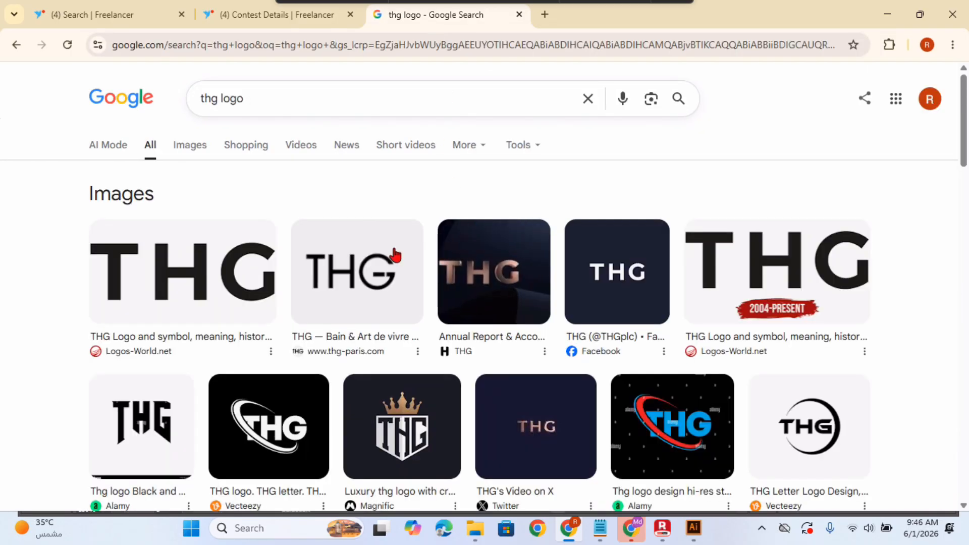
pyautogui.scroll(-1, 964, 148)
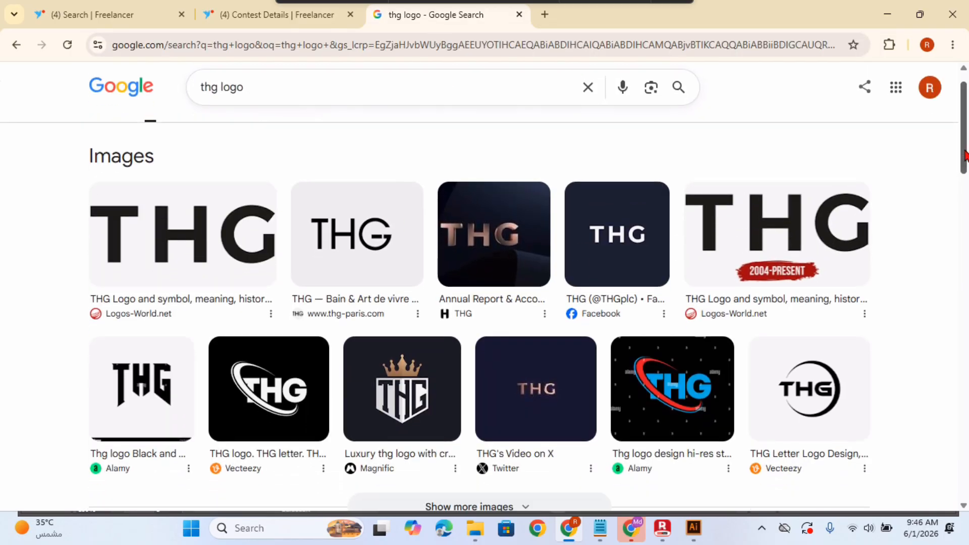
pyautogui.scroll(1, 964, 148)
pyautogui.click(188, 151)
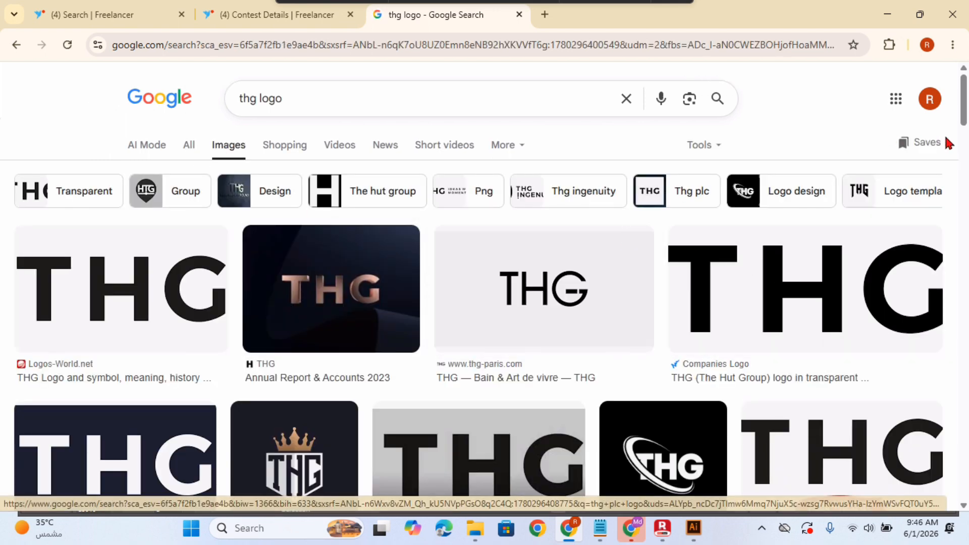
# Step: Browse the THG logo images for a suitable lettermark reference
pyautogui.scroll(-2, 965, 136)
pyautogui.scroll(1, 965, 135)
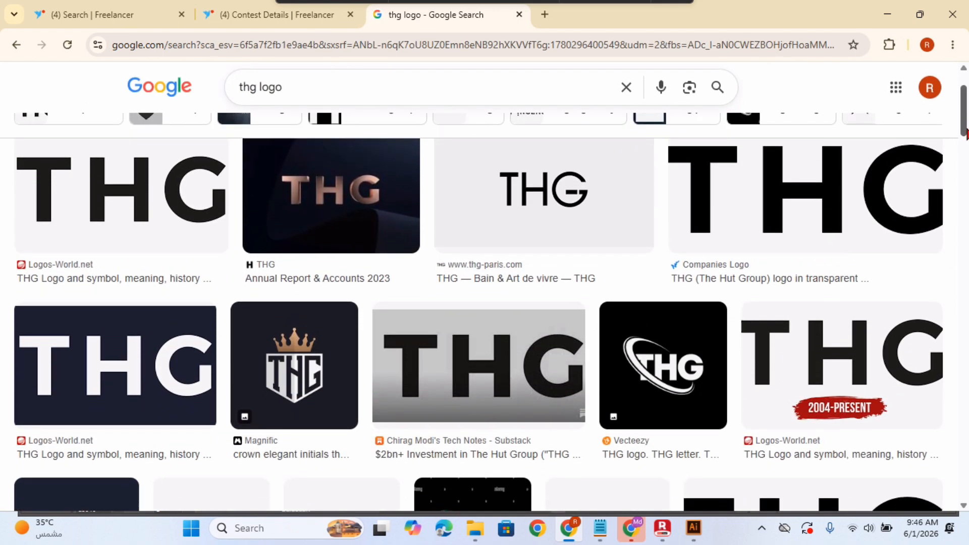
pyautogui.scroll(-4, 965, 135)
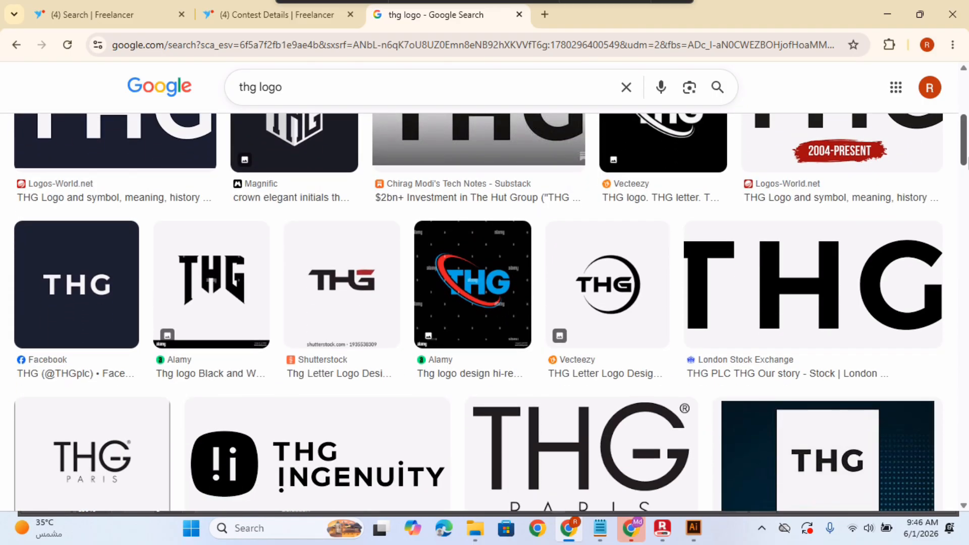
pyautogui.scroll(2, 965, 149)
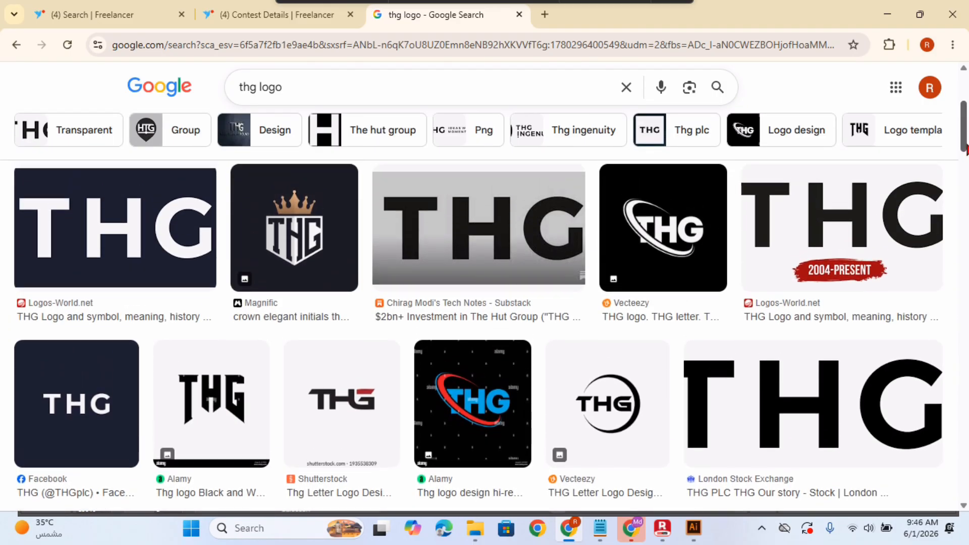
pyautogui.moveTo(966, 149); pyautogui.dragTo(966, 174)
pyautogui.scroll(-3, 964, 175)
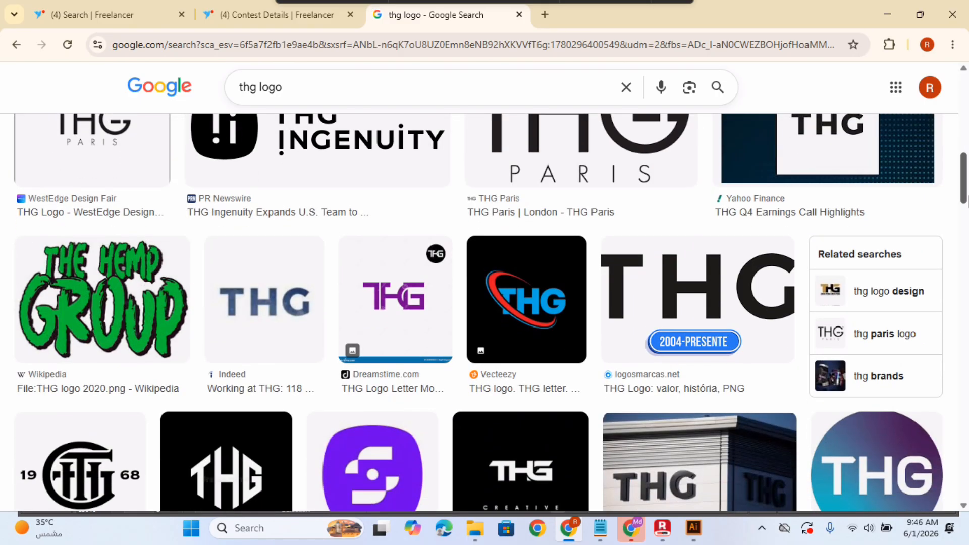
pyautogui.scroll(5, 964, 174)
pyautogui.moveTo(962, 168); pyautogui.dragTo(959, 158)
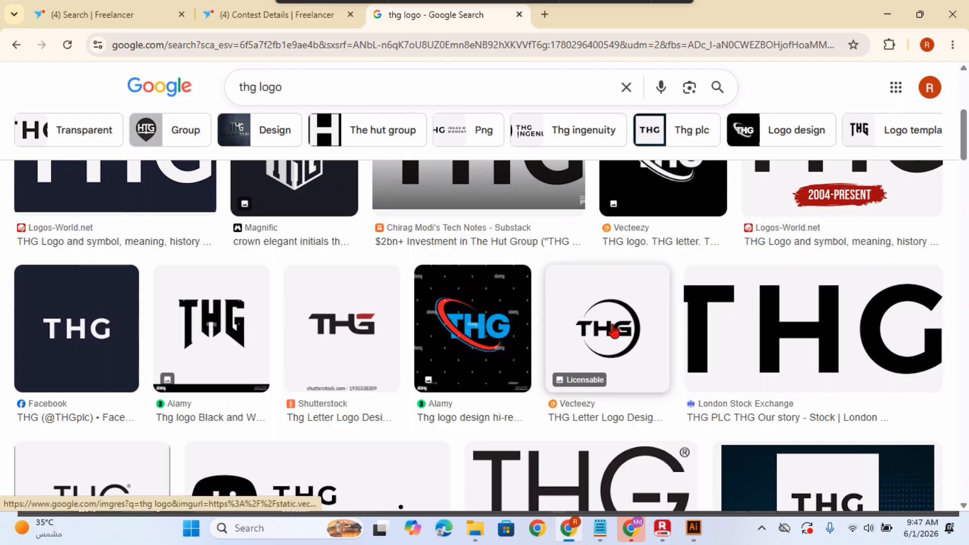
# Step: Preview Vecteezy's black THG logo with the crescent circle and copy its image
pyautogui.click(610, 333)
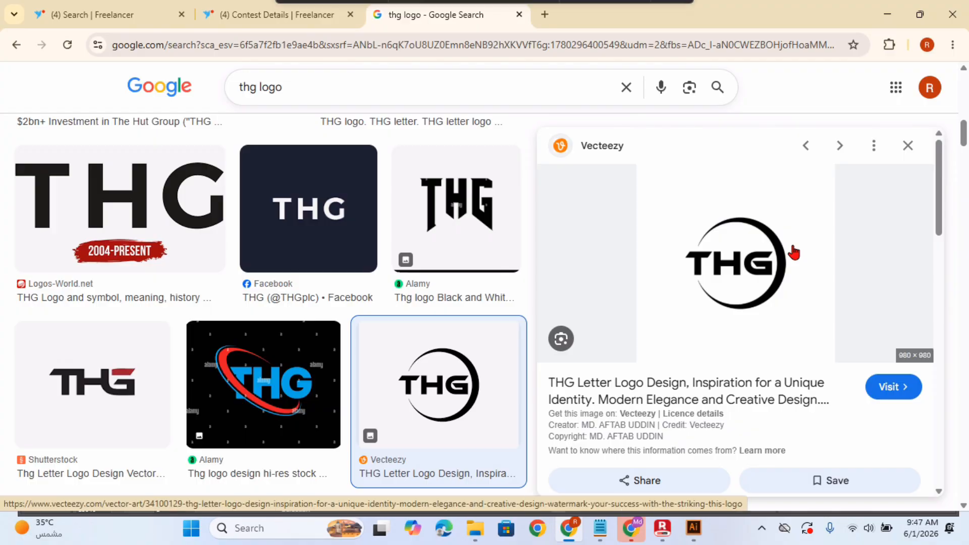
pyautogui.moveTo(939, 203); pyautogui.dragTo(959, 144)
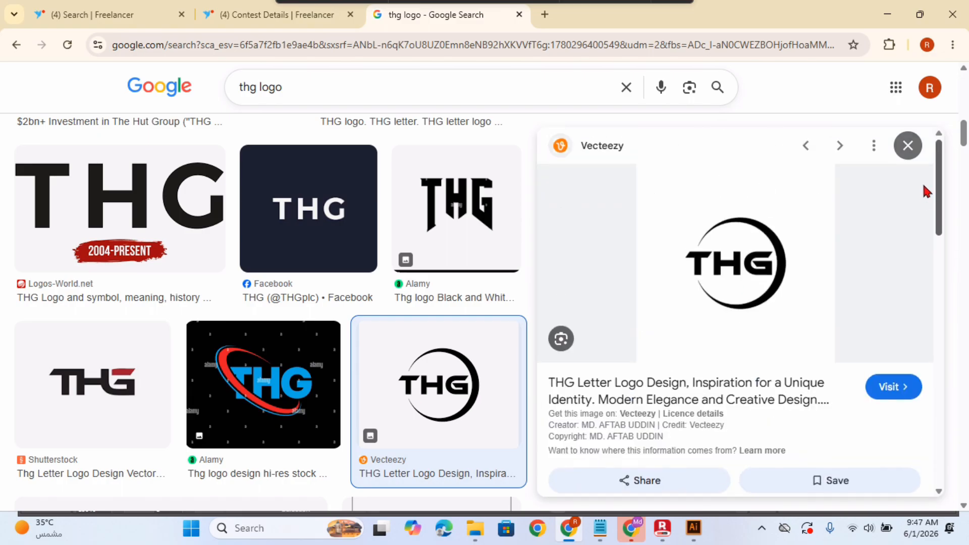
pyautogui.rightClick(738, 272)
pyautogui.click(790, 419)
# Step: Switch to Illustrator and paste the copied THG logo image into the new document as a reference
pyautogui.click(694, 528)
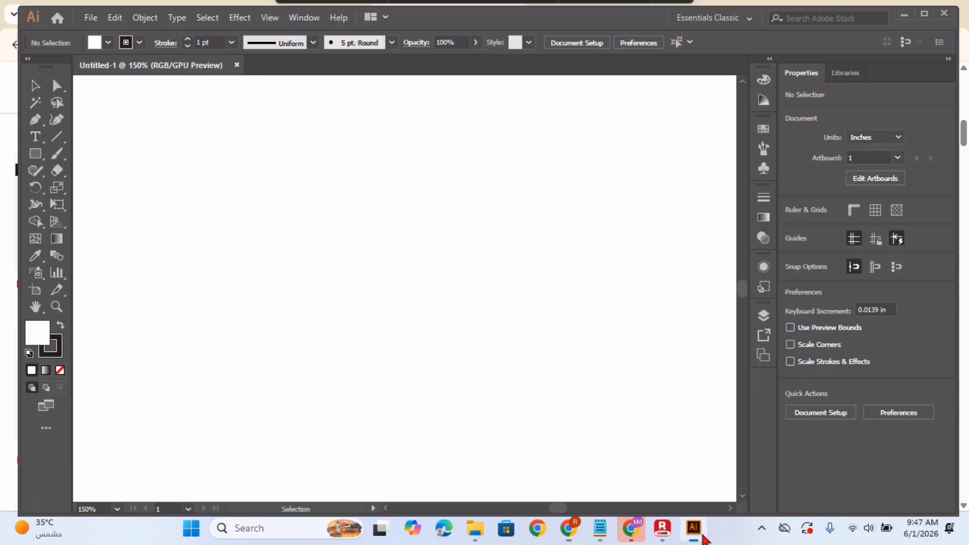
pyautogui.hotkey('ctrl', 'v')
pyautogui.hotkey('ctrl', '-')
pyautogui.hotkey('ctrl', '-')
pyautogui.hotkey('ctrl', '-')
pyautogui.hotkey('ctrl', '-')
pyautogui.hotkey('ctrl', '-')
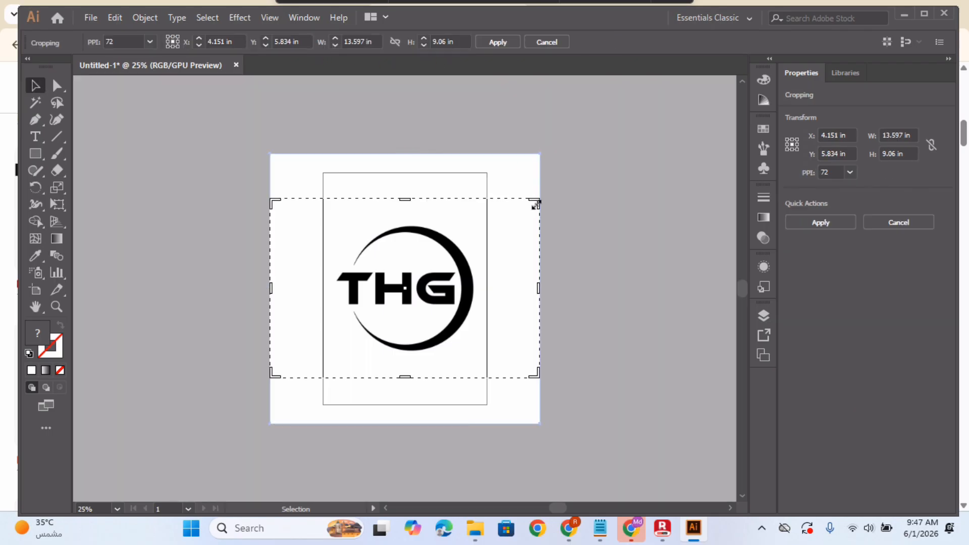
# Step: Crop the pasted THG logo image closely around the logo, to about 7.24 by 7.75 in
pyautogui.moveTo(536, 204); pyautogui.dragTo(475, 210)
pyautogui.moveTo(377, 206); pyautogui.dragTo(387, 216)
pyautogui.moveTo(275, 300); pyautogui.dragTo(338, 302)
pyautogui.moveTo(407, 377); pyautogui.dragTo(406, 368)
pyautogui.press('Return')
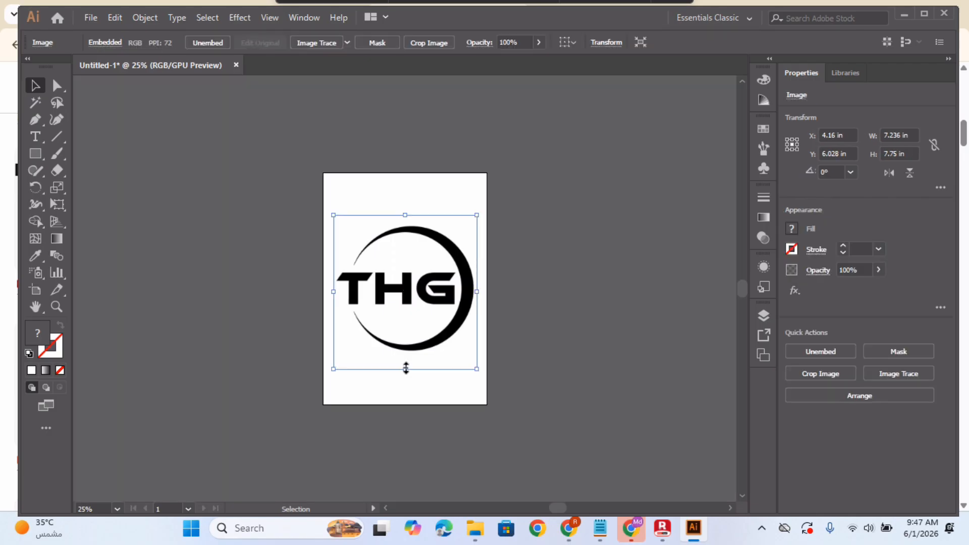
# Step: Scale the cropped logo image down to about 2.15 by 2.31 in and place it near the artboard's right edge
pyautogui.moveTo(478, 371); pyautogui.dragTo(433, 326)
pyautogui.hotkey('ctrl', '1')
pyautogui.moveTo(515, 405); pyautogui.dragTo(465, 354)
pyautogui.hotkey('ctrl', '-')
pyautogui.hotkey('ctrl', '-')
pyautogui.moveTo(417, 289); pyautogui.dragTo(525, 264)
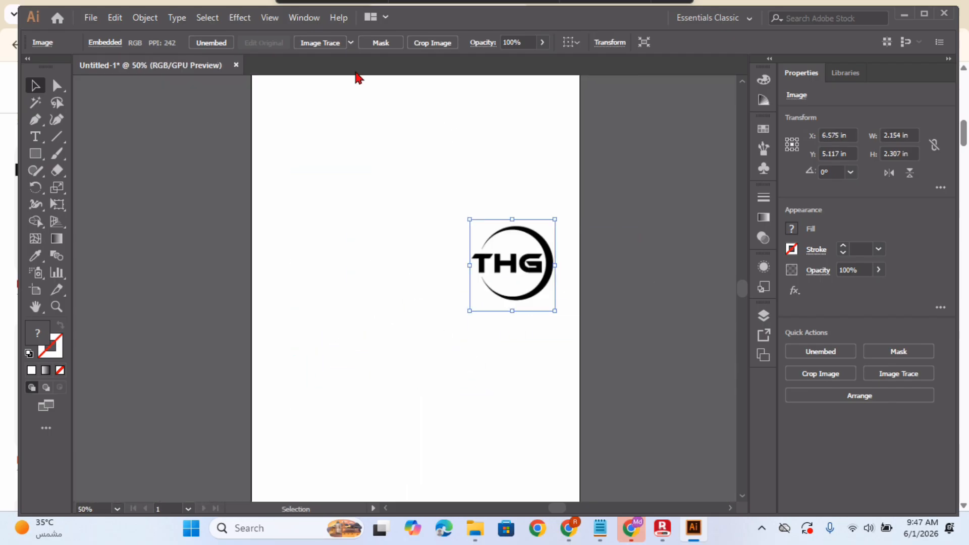
# Step: Trace the logo image with the 16 Colors preset and expand the tracing into vector paths
pyautogui.click(351, 43)
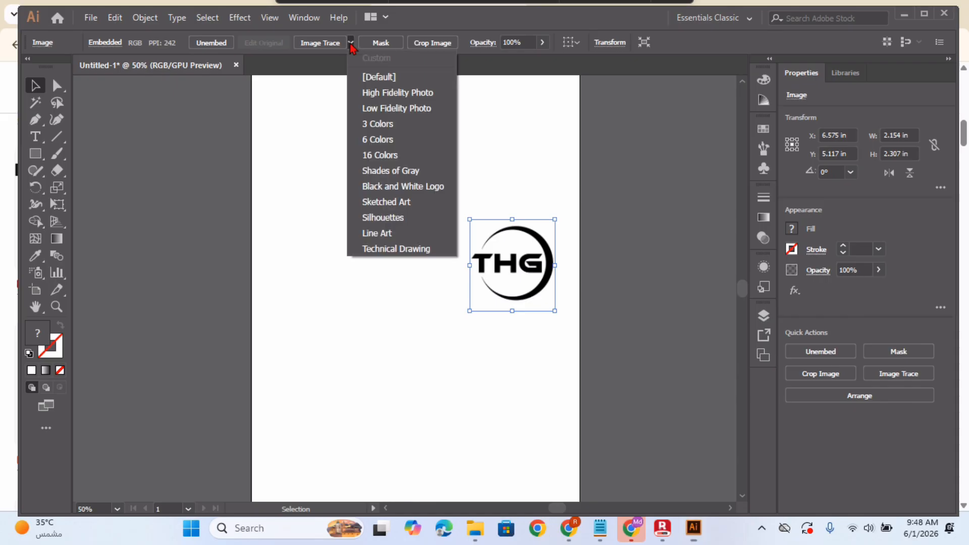
pyautogui.click(394, 154)
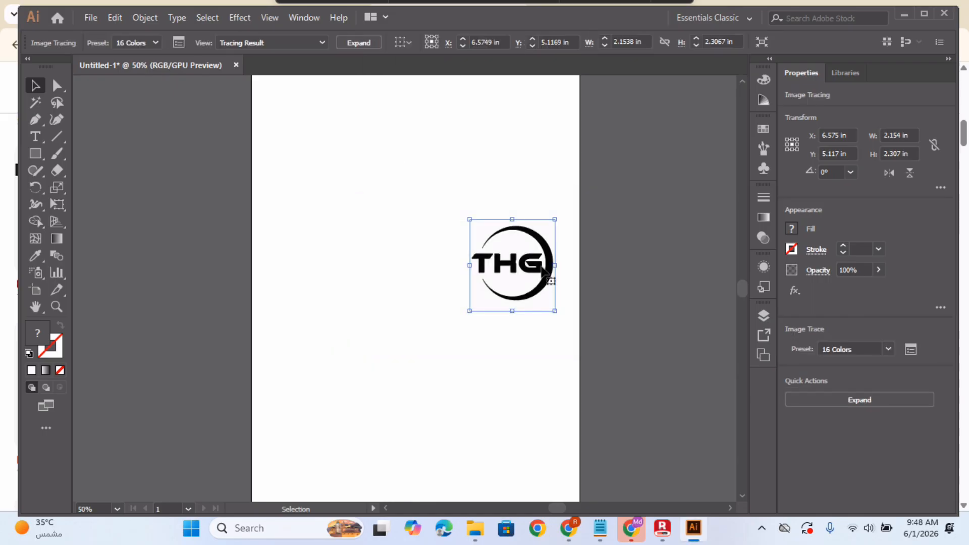
pyautogui.click(364, 44)
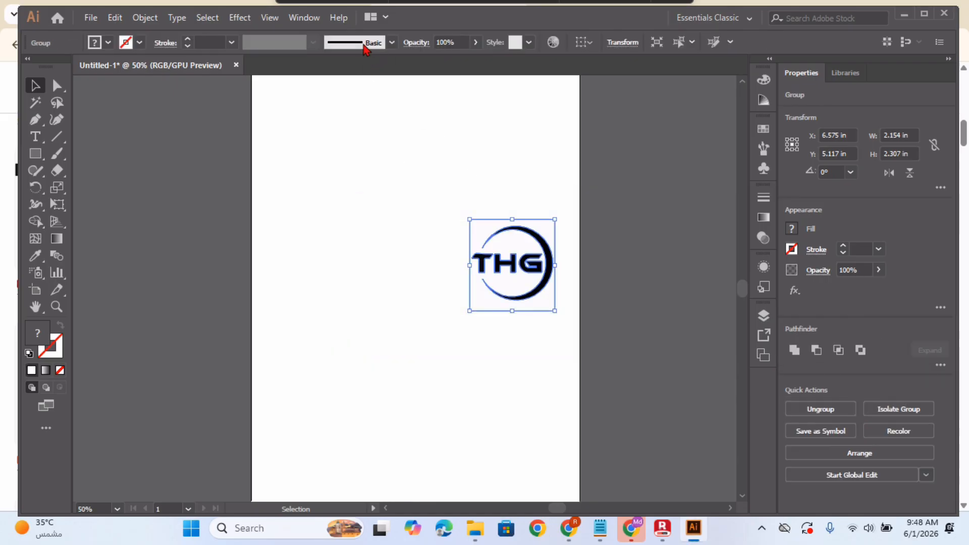
# Step: Ungroup the expanded THG tracing into separate paths
pyautogui.rightClick(537, 248)
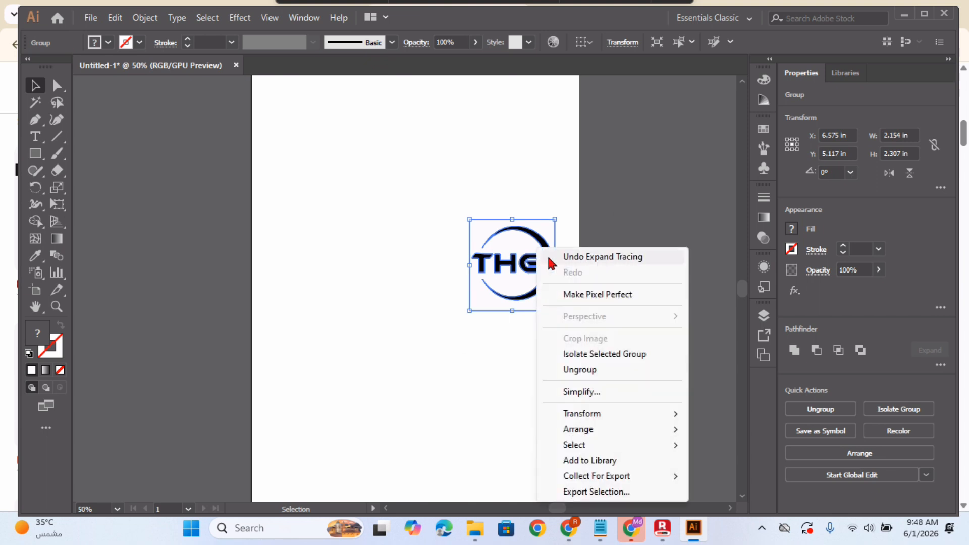
pyautogui.click(594, 371)
pyautogui.click(528, 174)
pyautogui.moveTo(447, 214); pyautogui.dragTo(544, 305)
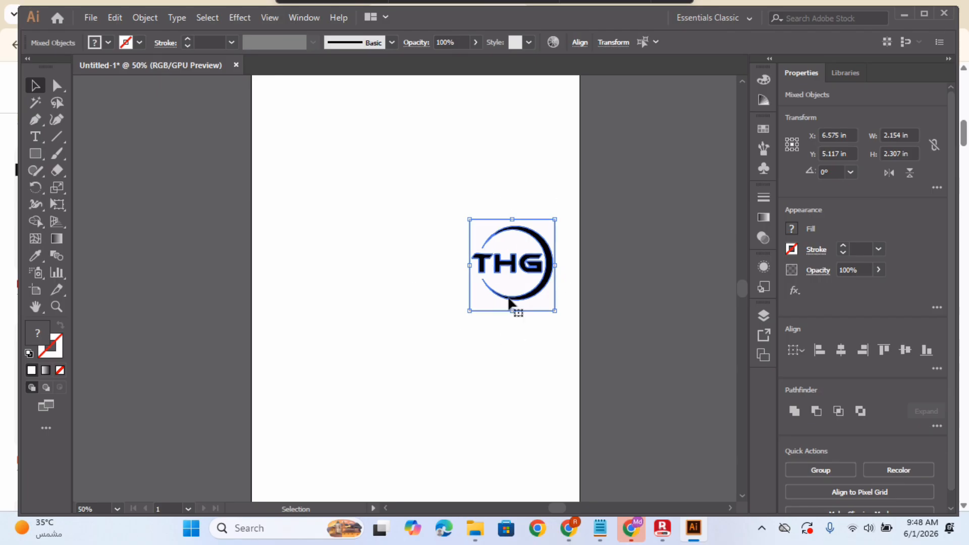
pyautogui.click(513, 336)
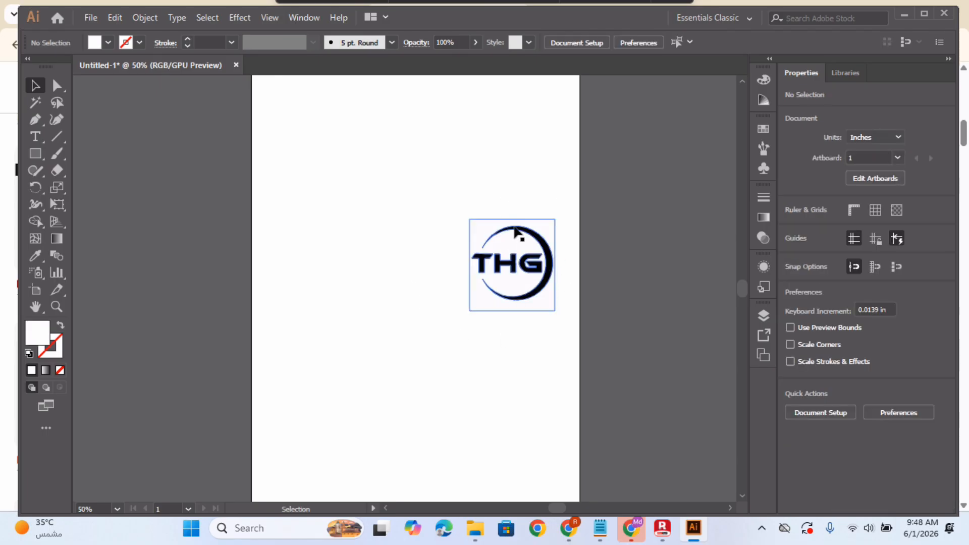
pyautogui.moveTo(458, 208); pyautogui.dragTo(545, 302)
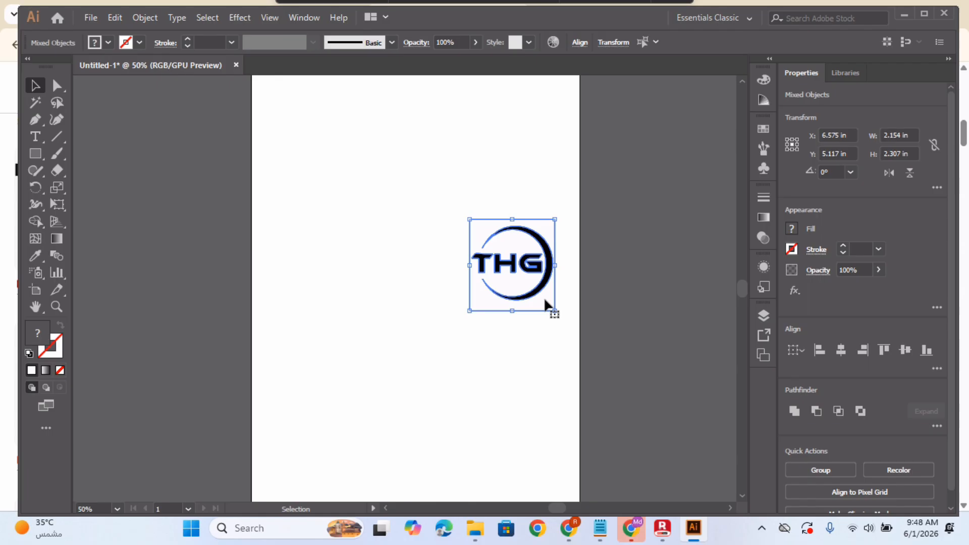
pyautogui.click(537, 360)
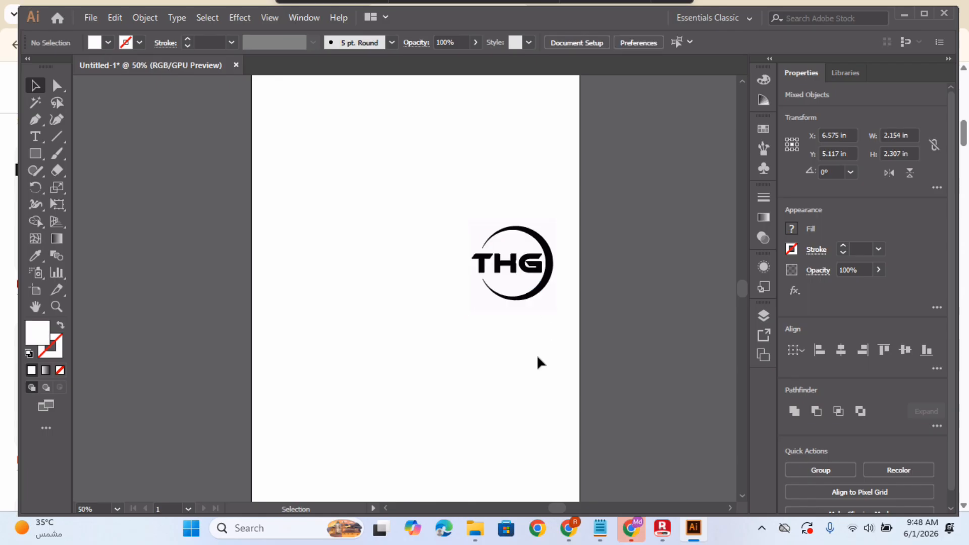
# Step: Duplicate the black crescent from the traced logo into the upper-left area of the artboard
pyautogui.click(548, 264)
pyautogui.moveTo(549, 266); pyautogui.dragTo(348, 191)
pyautogui.hotkey('ctrl', 'z')
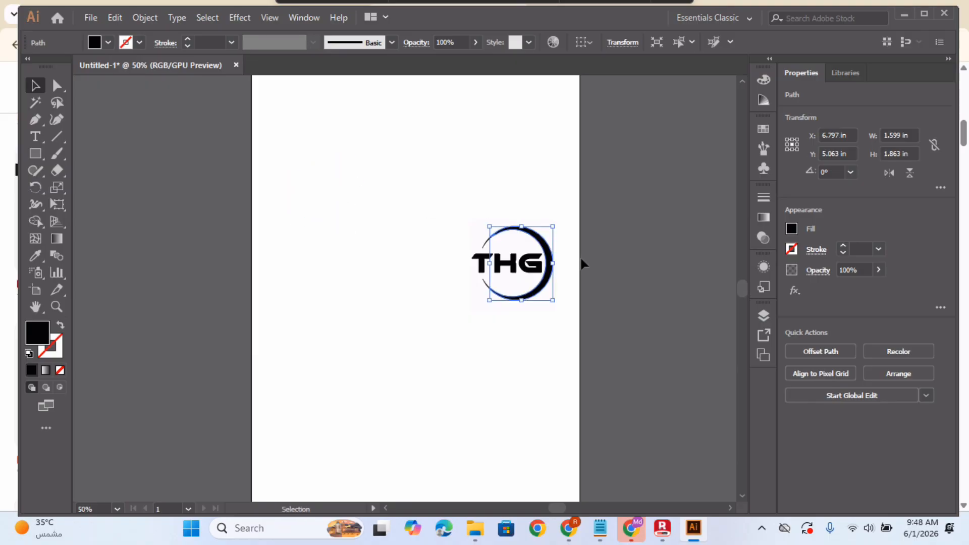
pyautogui.moveTo(550, 263); pyautogui.dragTo(351, 141)
pyautogui.click(422, 195)
# Step: Group the traced reference logo's pieces and move the group off the artboard, beyond its right edge
pyautogui.click(475, 230)
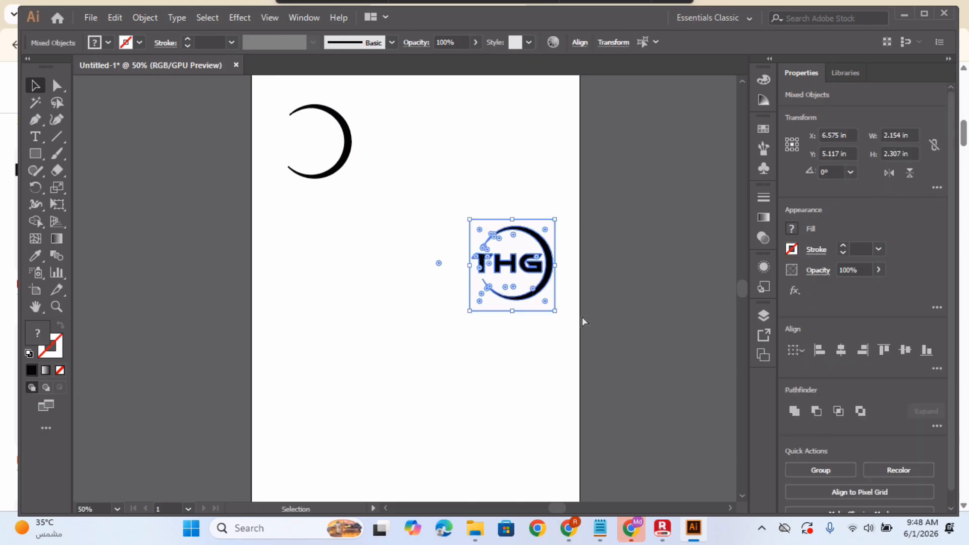
pyautogui.moveTo(547, 260); pyautogui.dragTo(718, 247)
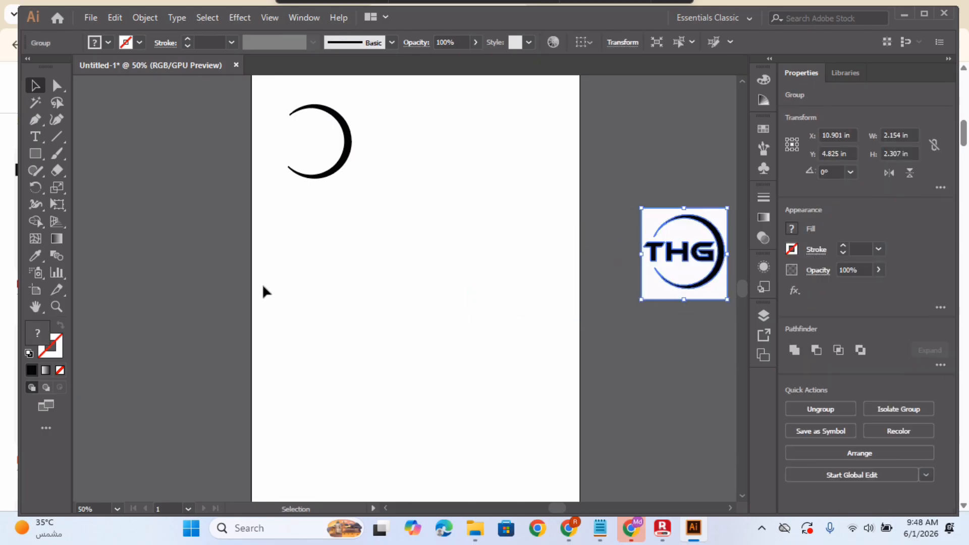
pyautogui.click(290, 297)
# Step: Rotate the copied crescent counter-clockwise until its thick side faces left, and place it in the artboard's upper-left area
pyautogui.moveTo(282, 99); pyautogui.dragTo(391, 209)
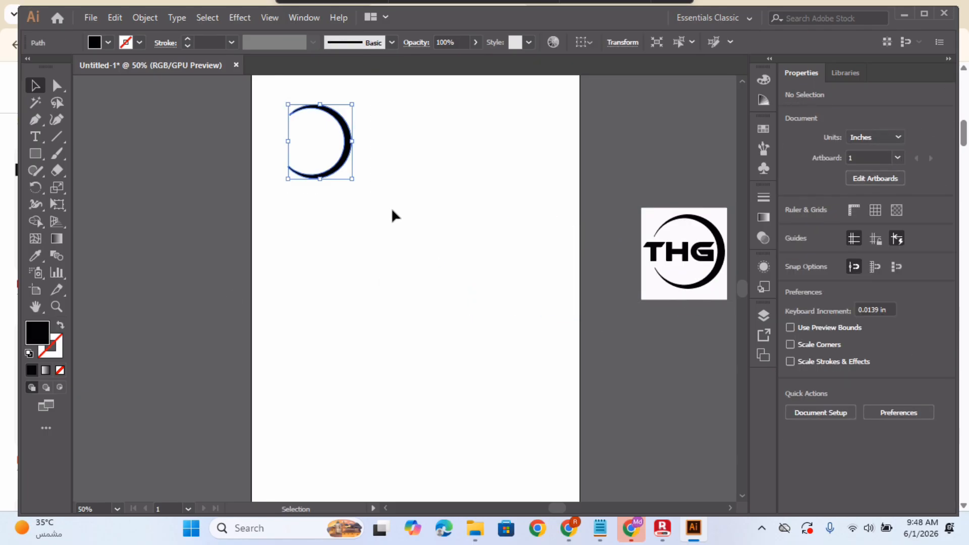
pyautogui.moveTo(345, 152); pyautogui.dragTo(391, 218)
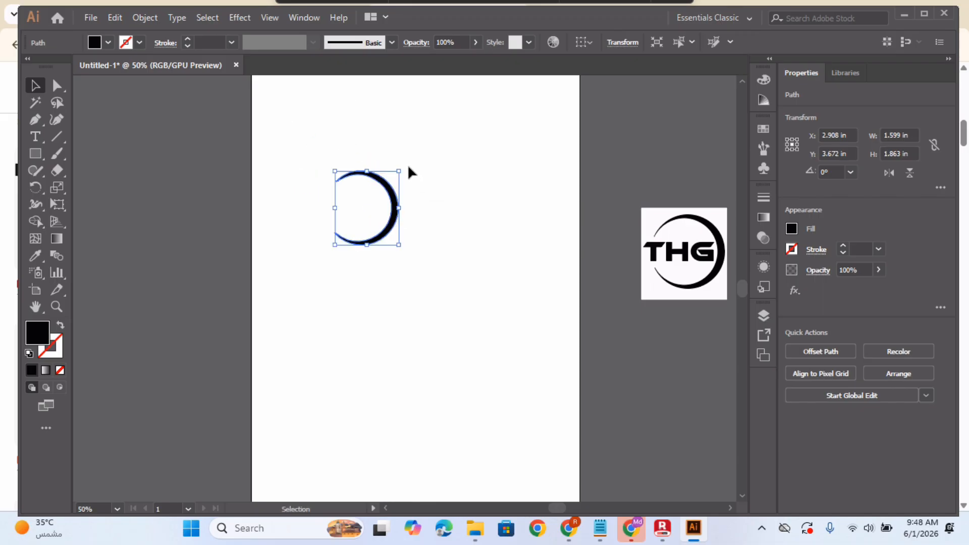
pyautogui.moveTo(405, 164); pyautogui.dragTo(322, 170)
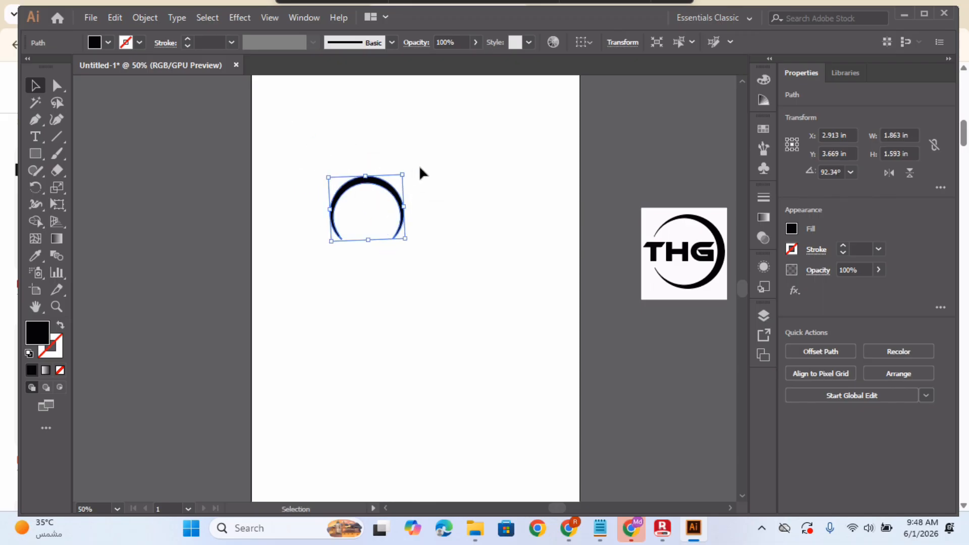
pyautogui.moveTo(409, 168); pyautogui.dragTo(362, 153)
pyautogui.moveTo(350, 209); pyautogui.dragTo(296, 194)
pyautogui.click(515, 279)
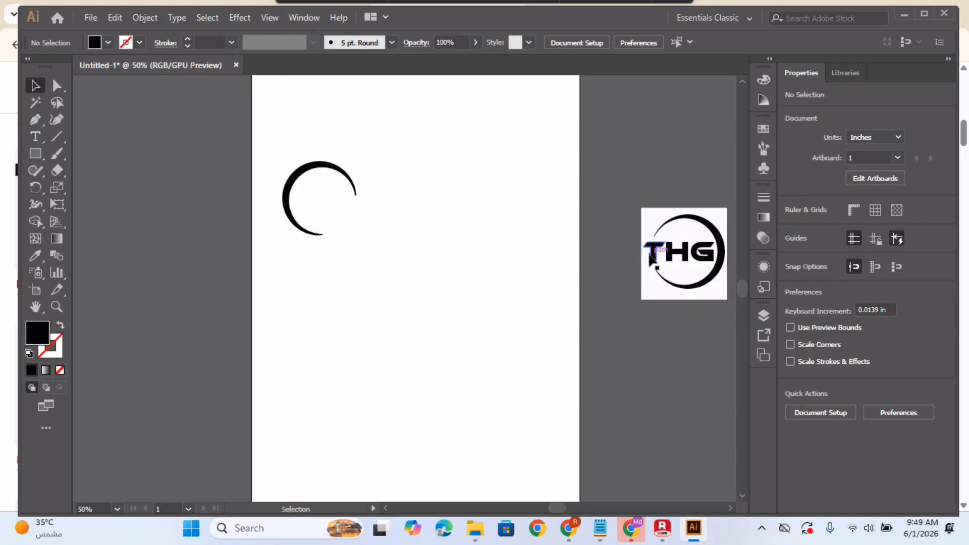
# Step: Ungroup the reference logo beside the artboard so its letters can be selected individually
pyautogui.click(661, 256)
pyautogui.rightClick(662, 256)
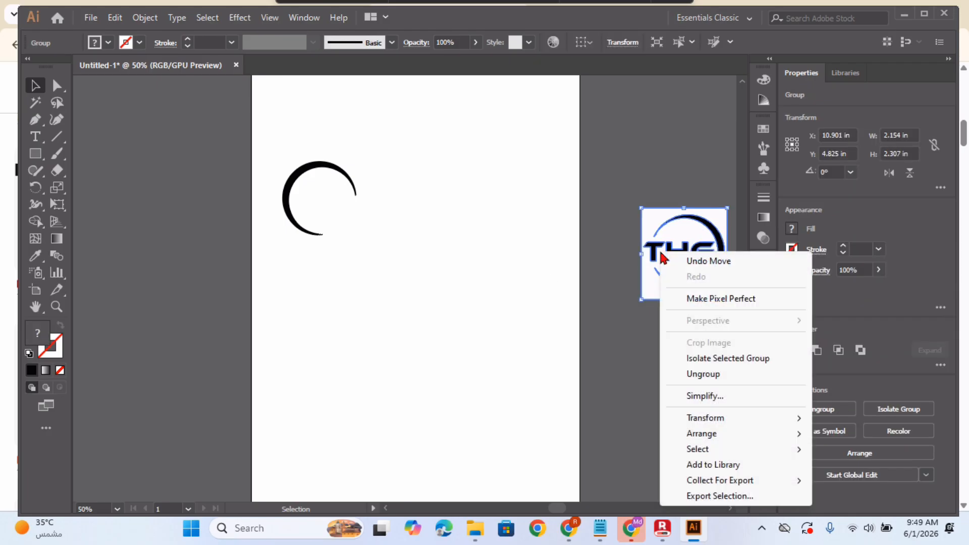
pyautogui.click(700, 375)
pyautogui.click(671, 359)
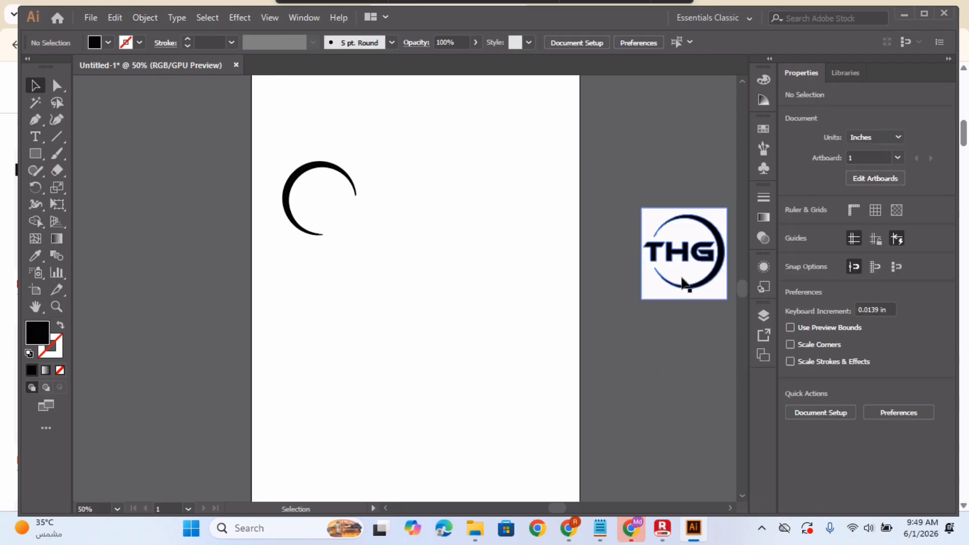
# Step: Copy the letters T, H and G from the reference logo into the rotated crescent
pyautogui.click(652, 254)
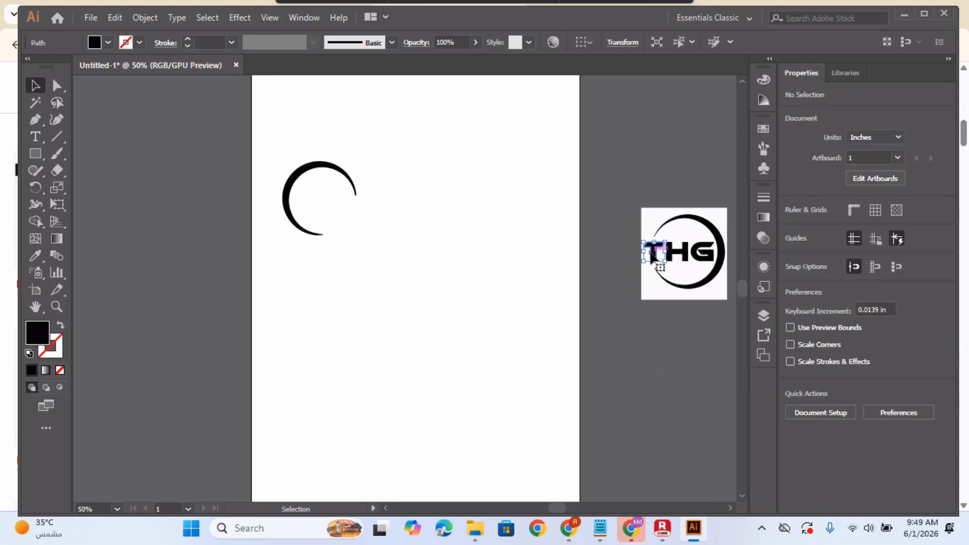
pyautogui.keyDown('shift'); pyautogui.click(677, 255); pyautogui.keyUp('shift')
pyautogui.keyDown('shift'); pyautogui.click(704, 257); pyautogui.keyUp('shift')
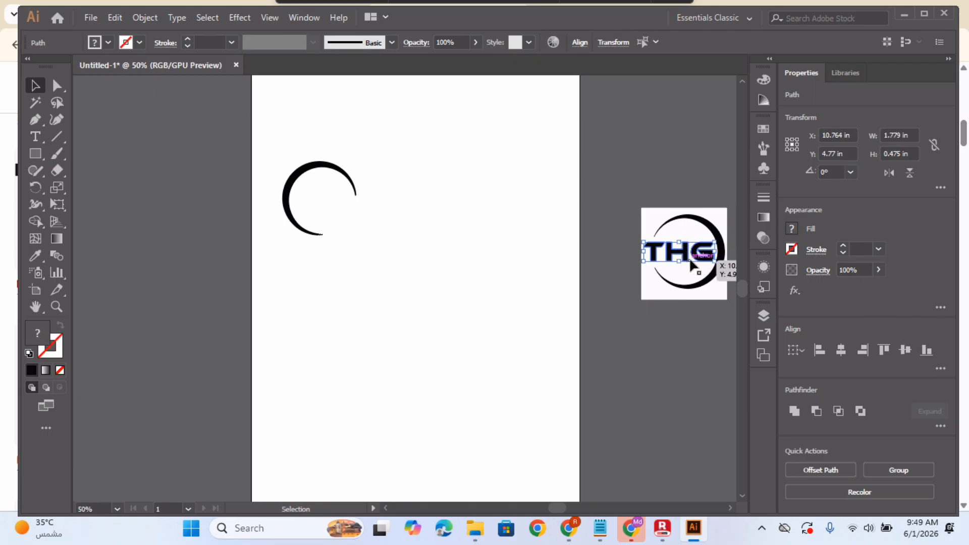
pyautogui.moveTo(689, 260); pyautogui.dragTo(337, 214)
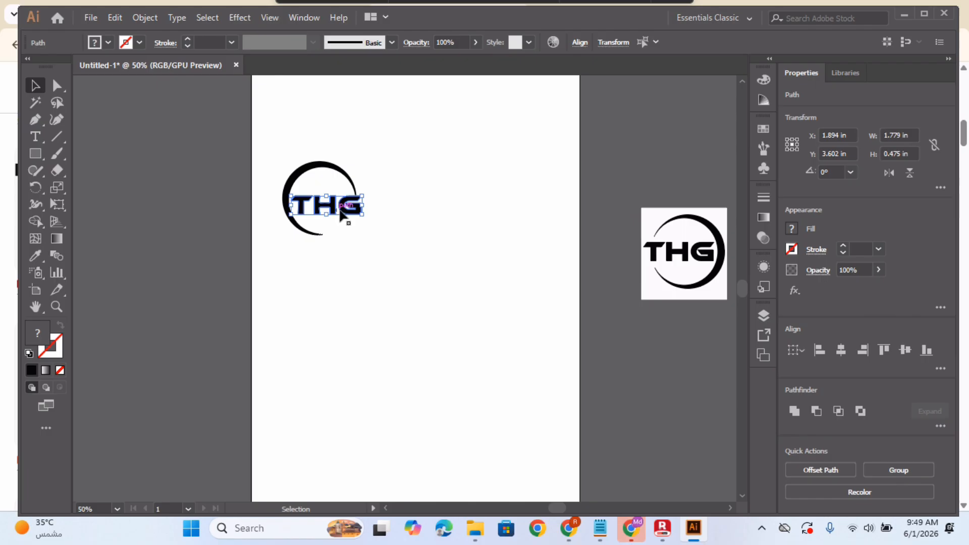
pyautogui.click(419, 251)
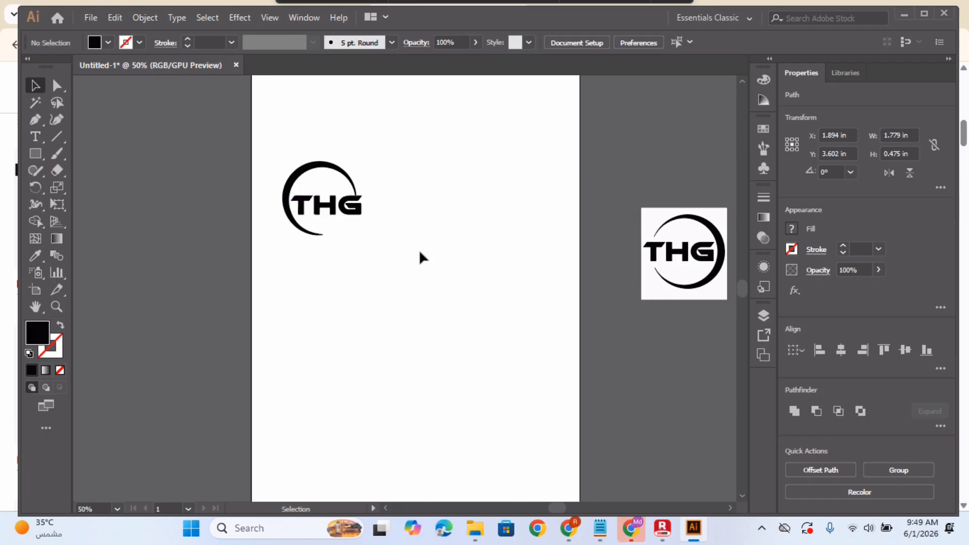
# Step: Rotate the crescent further so its opening faces right, and nudge it left around the THG letters
pyautogui.click(321, 164)
pyautogui.moveTo(316, 140); pyautogui.dragTo(287, 151)
pyautogui.press('Left')
pyautogui.press('Left')
pyautogui.press('Left')
pyautogui.press('Left')
pyautogui.press('Left')
pyautogui.press('Left')
pyautogui.press('Left')
pyautogui.click(477, 197)
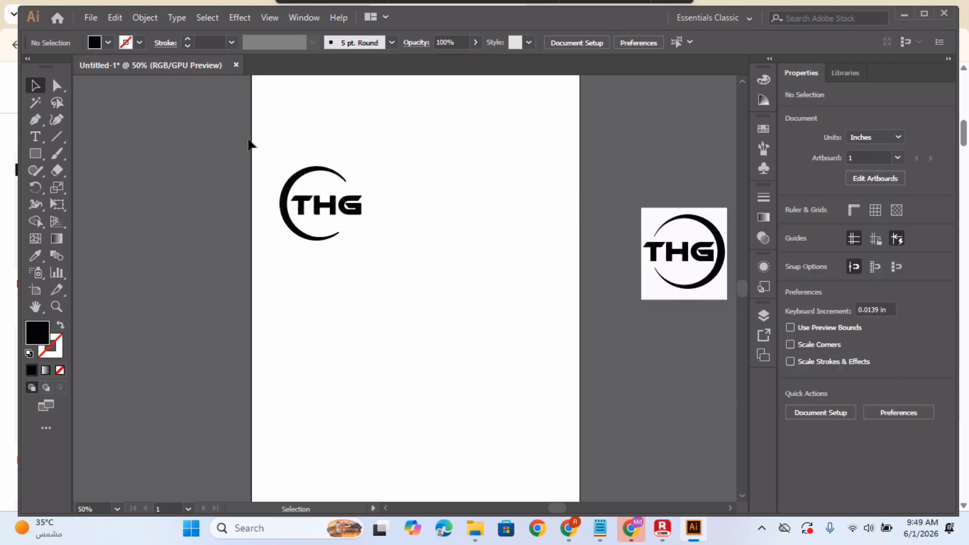
# Step: Group the crescent and the THG letters into one logo
pyautogui.moveTo(274, 154); pyautogui.dragTo(391, 268)
pyautogui.click(424, 280)
pyautogui.moveTo(253, 169); pyautogui.dragTo(422, 262)
pyautogui.hotkey('ctrl', '=')
pyautogui.hotkey('ctrl', '=')
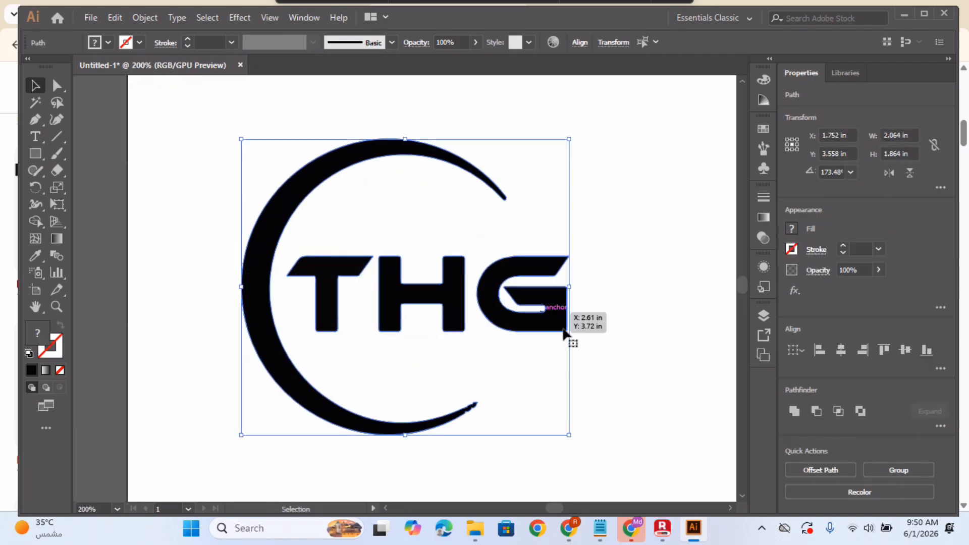
pyautogui.hotkey('ctrl', '-')
pyautogui.hotkey('ctrl', '-')
pyautogui.hotkey('ctrl', '-')
pyautogui.hotkey('ctrl', '-')
pyautogui.hotkey('ctrl', '-')
pyautogui.hotkey('ctrl', '-')
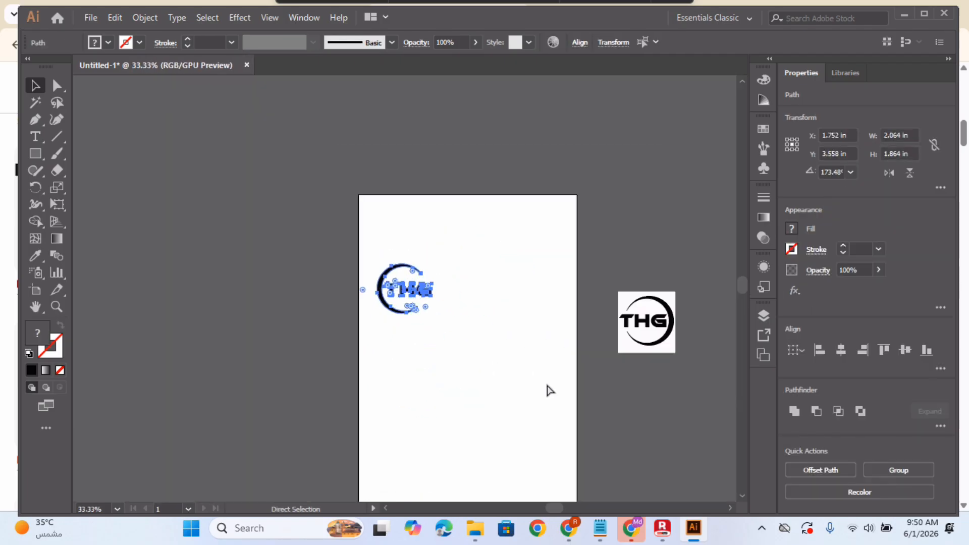
pyautogui.rightClick(417, 293)
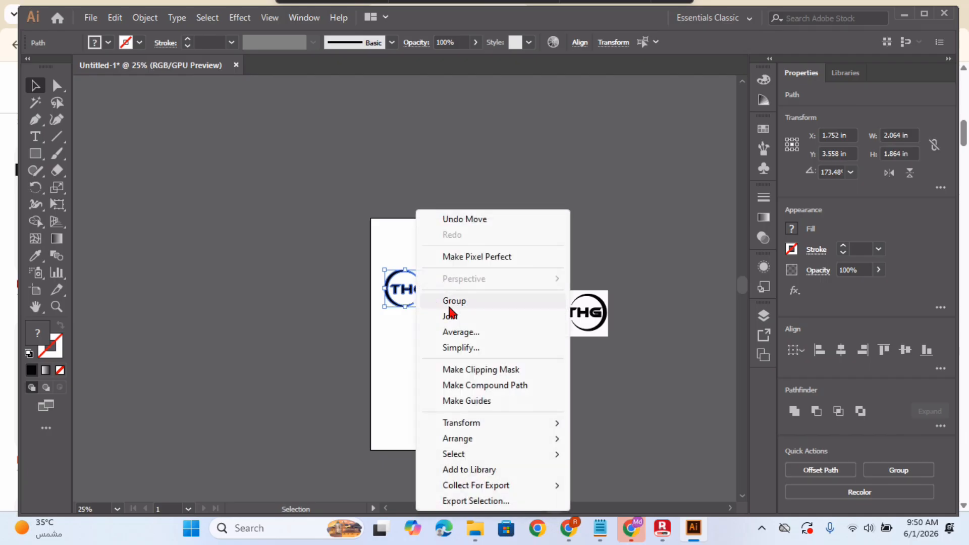
pyautogui.click(449, 303)
# Step: Enlarge the grouped THG logo and position it in the upper part of the artboard
pyautogui.moveTo(426, 305); pyautogui.dragTo(512, 376)
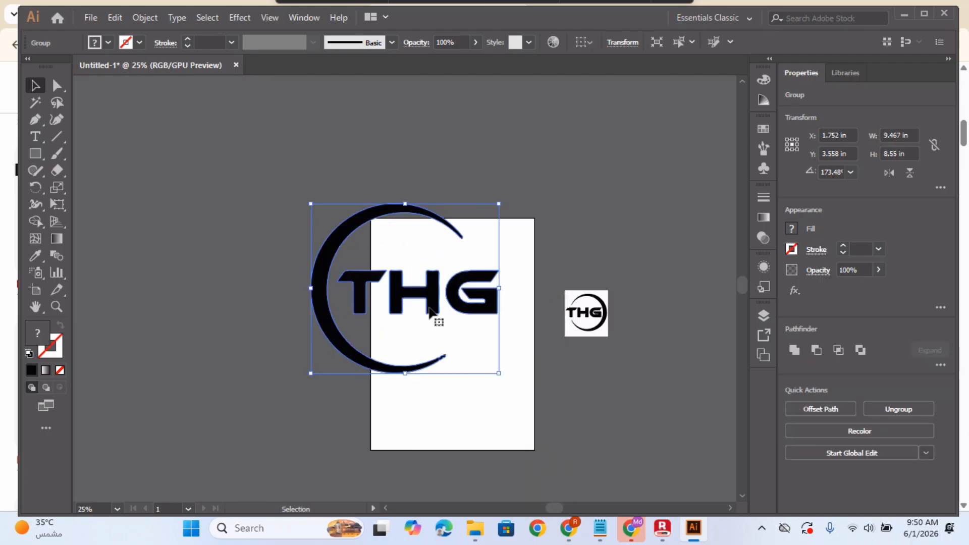
pyautogui.moveTo(429, 309); pyautogui.dragTo(474, 320)
pyautogui.moveTo(541, 387); pyautogui.dragTo(522, 375)
pyautogui.click(439, 458)
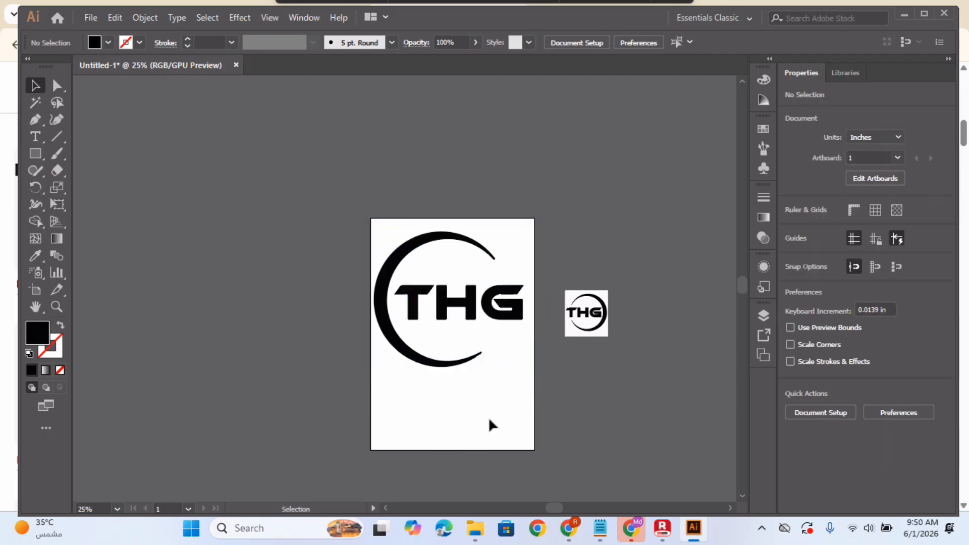
pyautogui.hotkey('ctrl', '=')
pyautogui.hotkey('ctrl', '=')
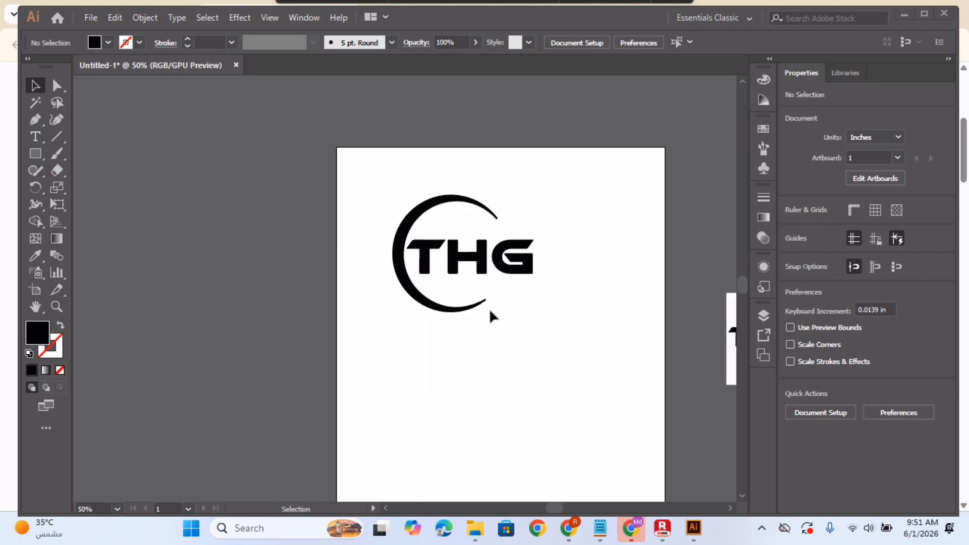
# Step: Switch to the client brief in Notepad, copy "Turnbull Hoffmann Group" and return to Illustrator
pyautogui.click(599, 528)
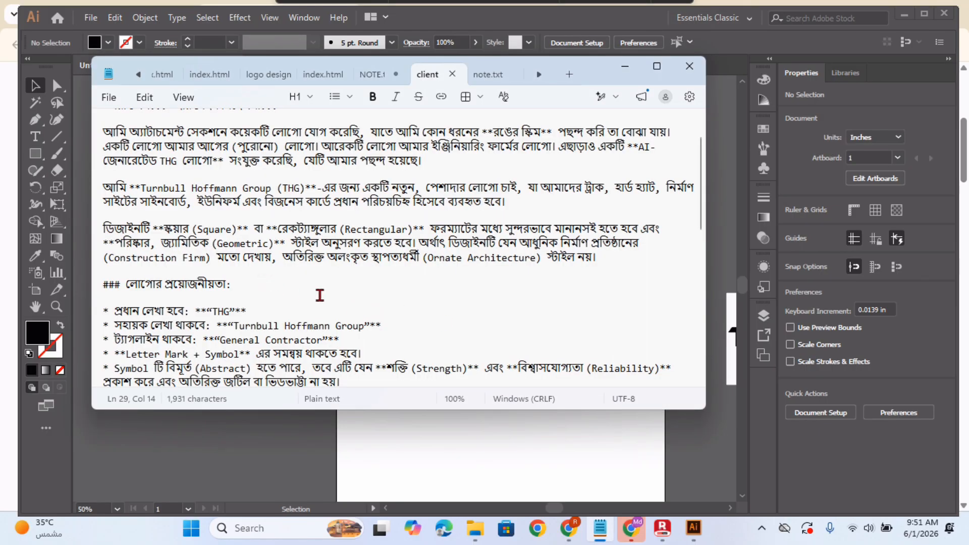
pyautogui.moveTo(233, 325); pyautogui.dragTo(361, 325)
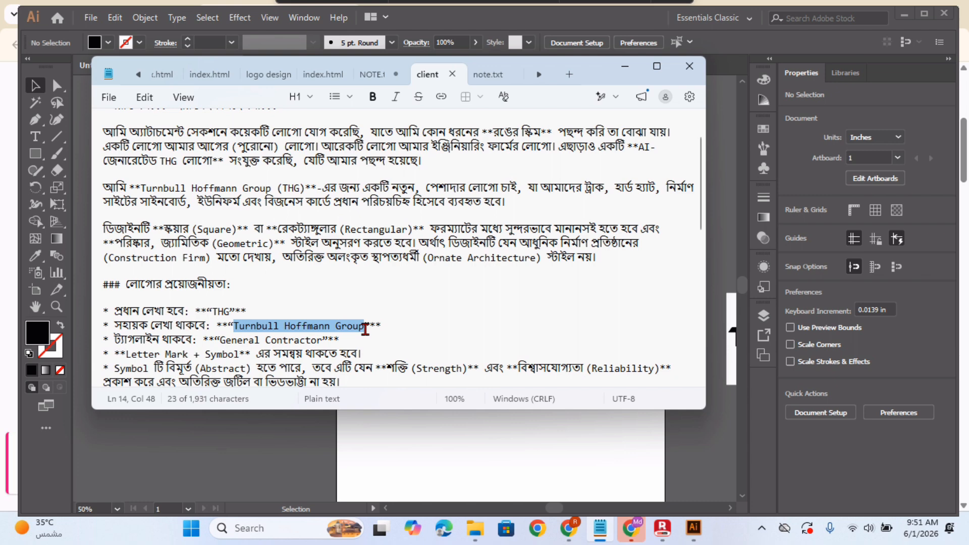
pyautogui.click(459, 436)
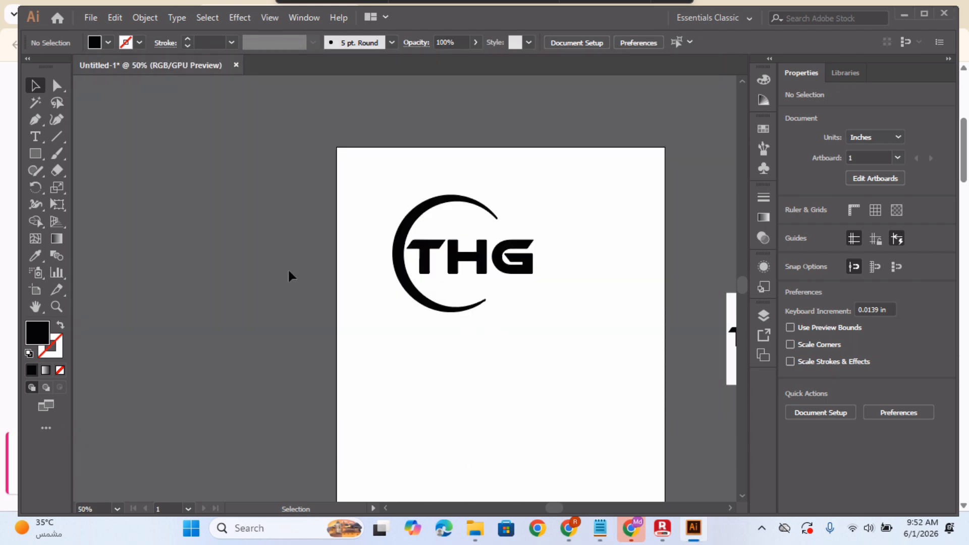
# Step: Add a text line below the logo containing the copied "Turnbull Hoffmann Group"
pyautogui.click(424, 351)
pyautogui.hotkey('ctrl', 'v')
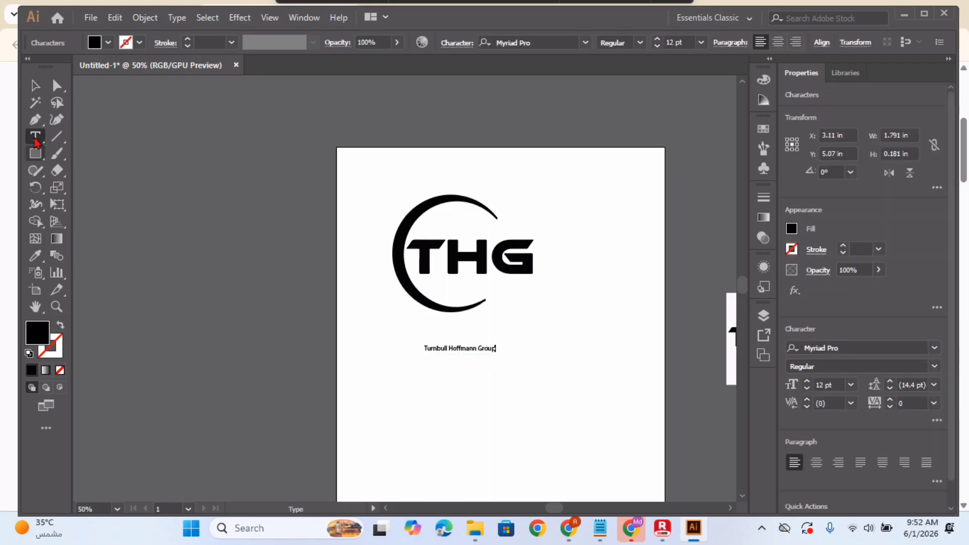
pyautogui.click(36, 84)
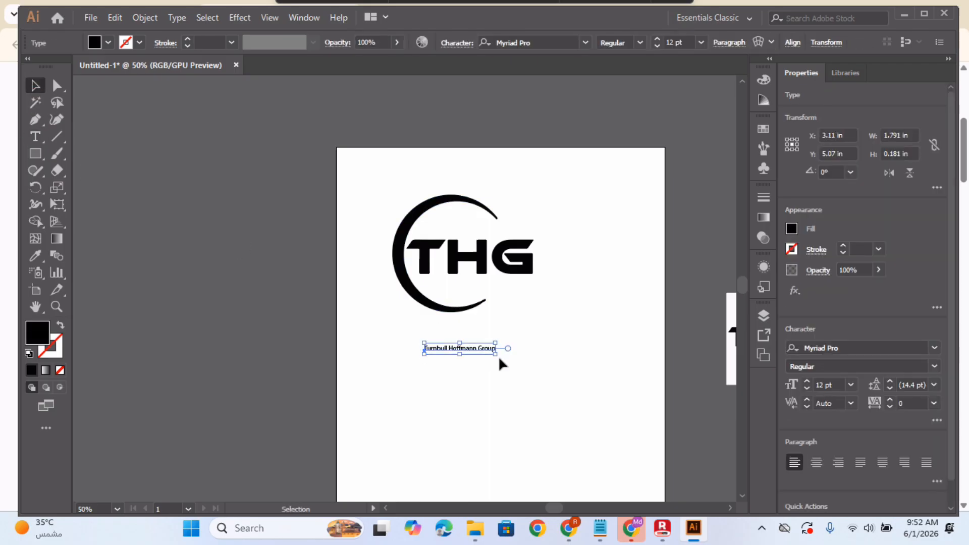
# Step: Enlarge the "Turnbull Hoffmann Group" line to about 29.6 pt and set its font to Montserrat Medium
pyautogui.moveTo(498, 356); pyautogui.dragTo(529, 335)
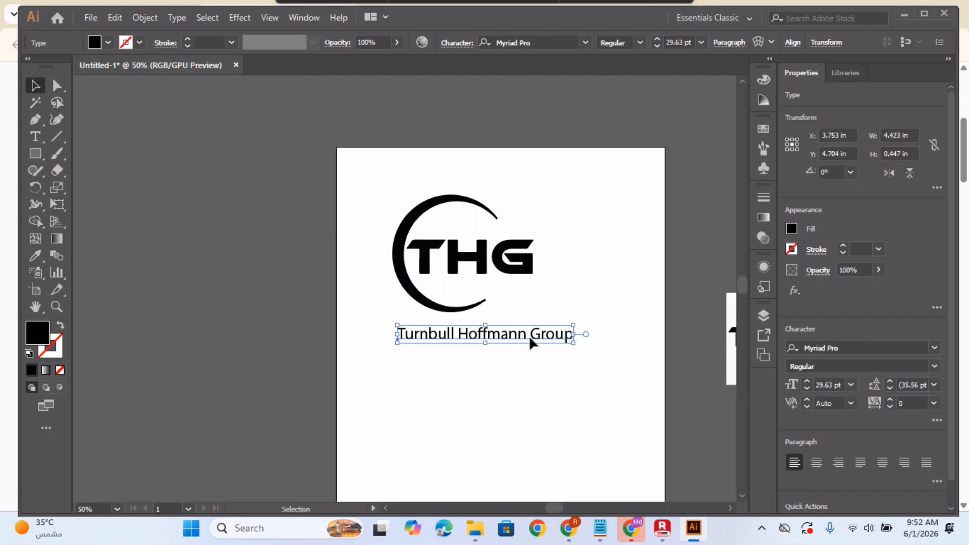
pyautogui.press('t')
pyautogui.hotkey('ctrl', 'a')
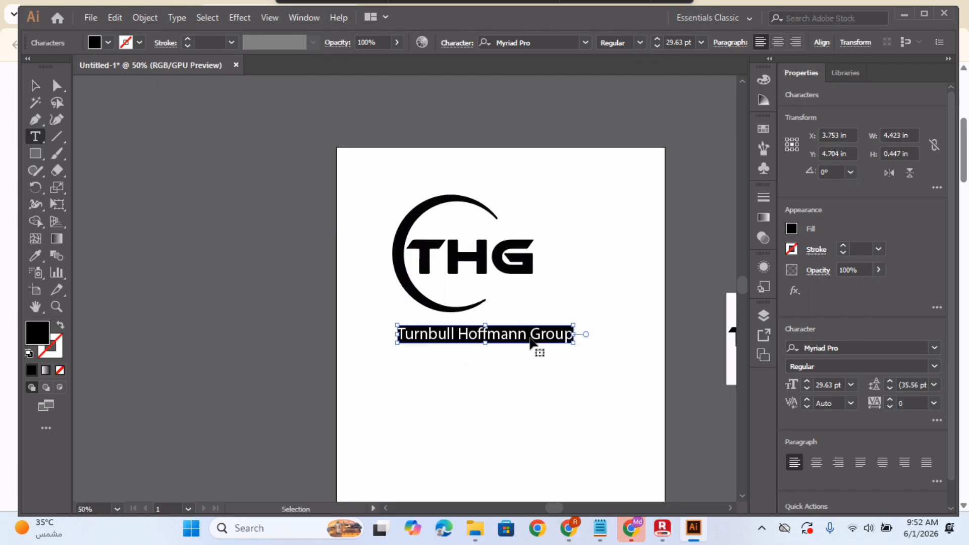
pyautogui.write('Turnbull Hoffmann Group')
pyautogui.hotkey('ctrl', 'a')
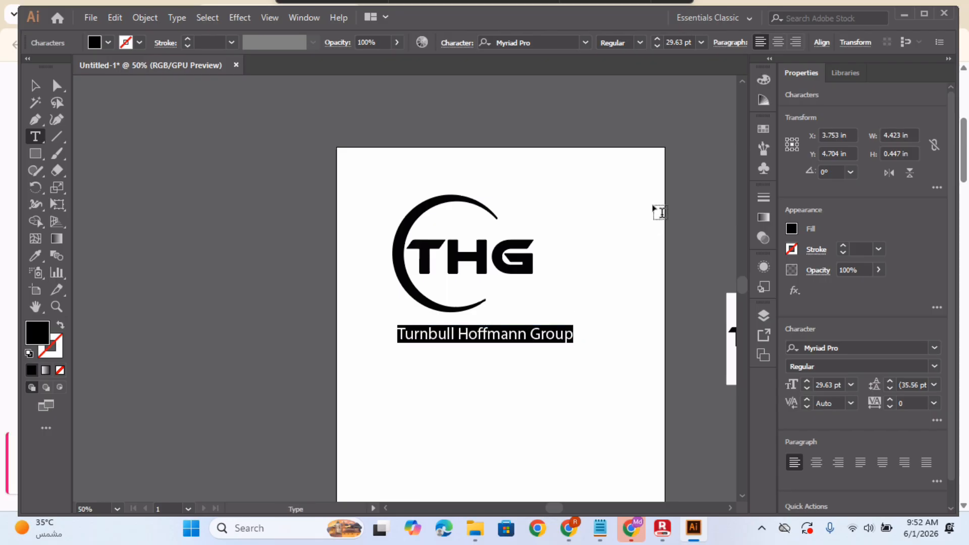
pyautogui.click(544, 40)
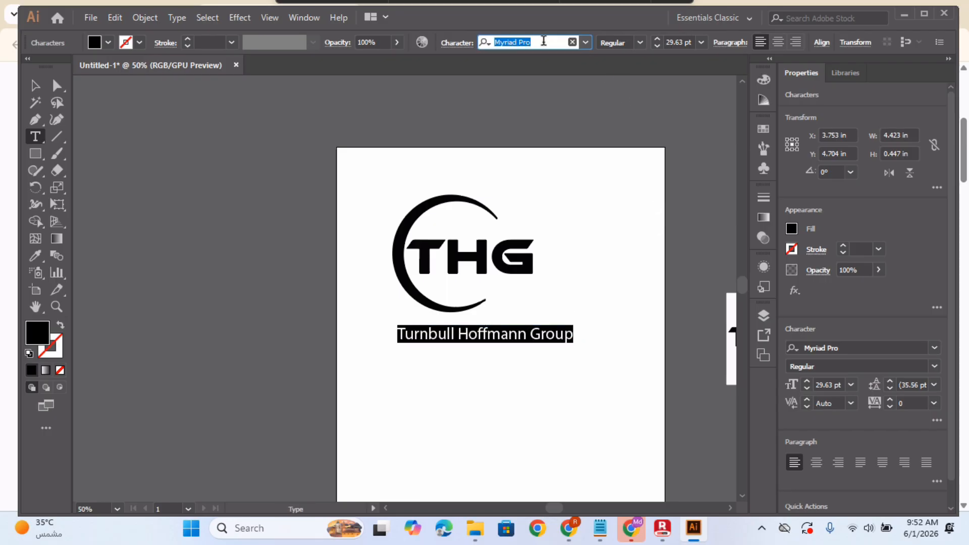
pyautogui.press('BackSpace')
pyautogui.write('mon')
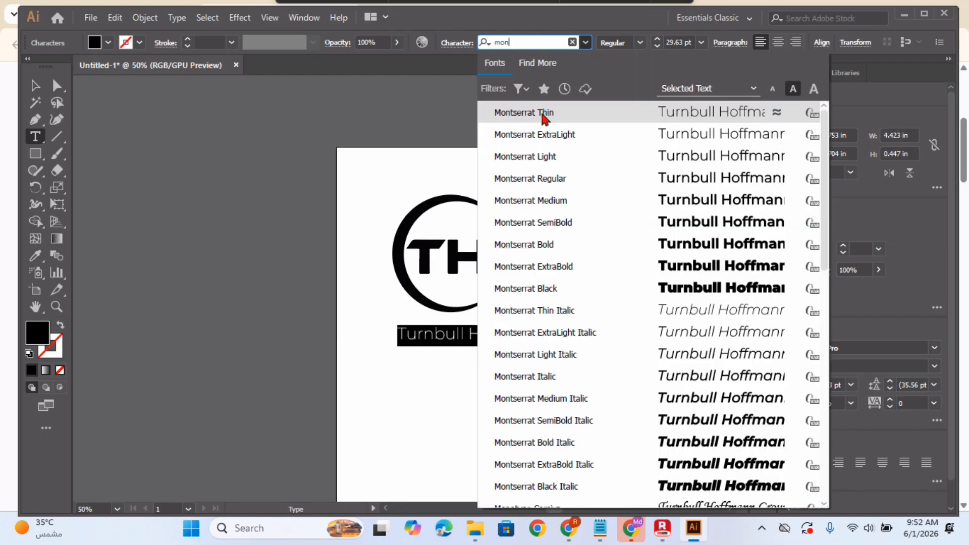
pyautogui.click(553, 201)
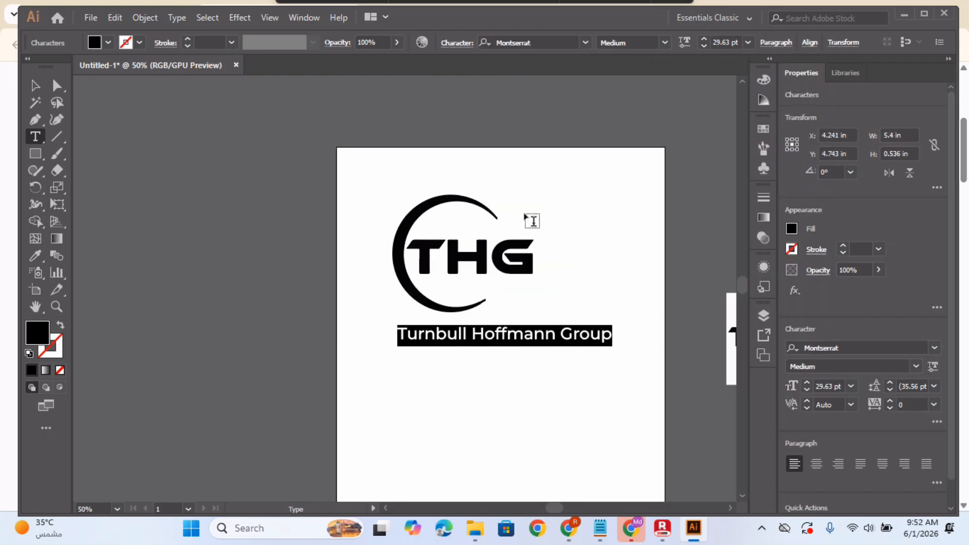
pyautogui.click(562, 342)
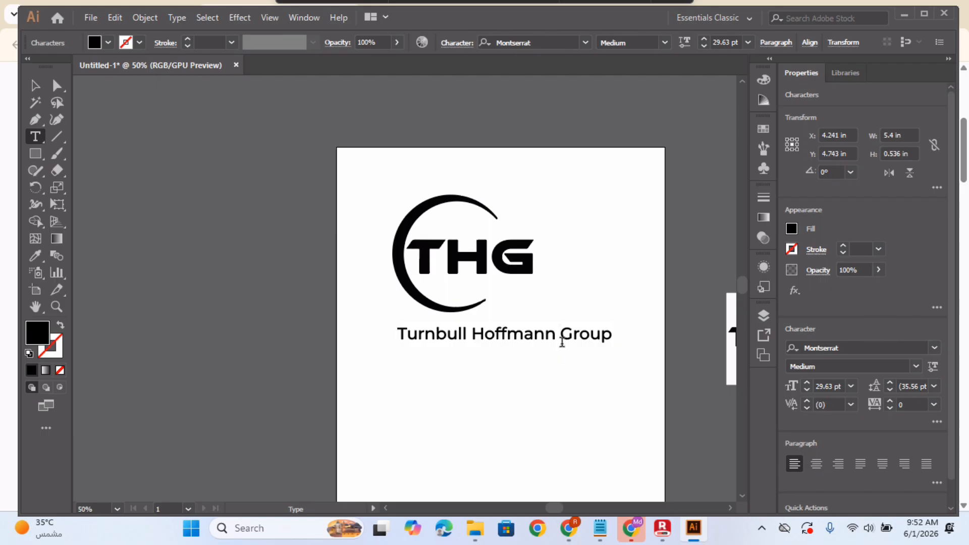
# Step: Align the THG logo and the company name line on their horizontal centers
pyautogui.click(36, 86)
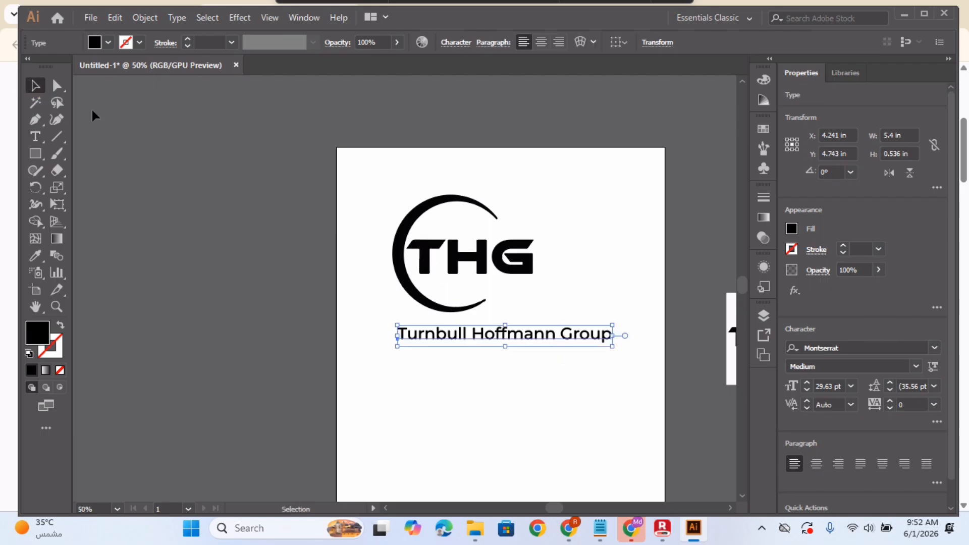
pyautogui.moveTo(407, 184); pyautogui.dragTo(535, 282)
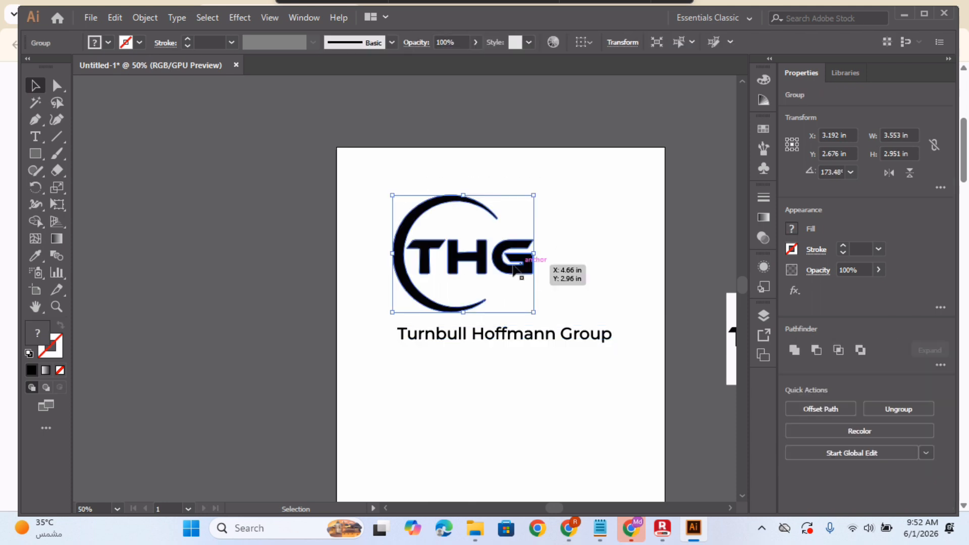
pyautogui.keyDown('shift'); pyautogui.click(500, 341); pyautogui.keyUp('shift')
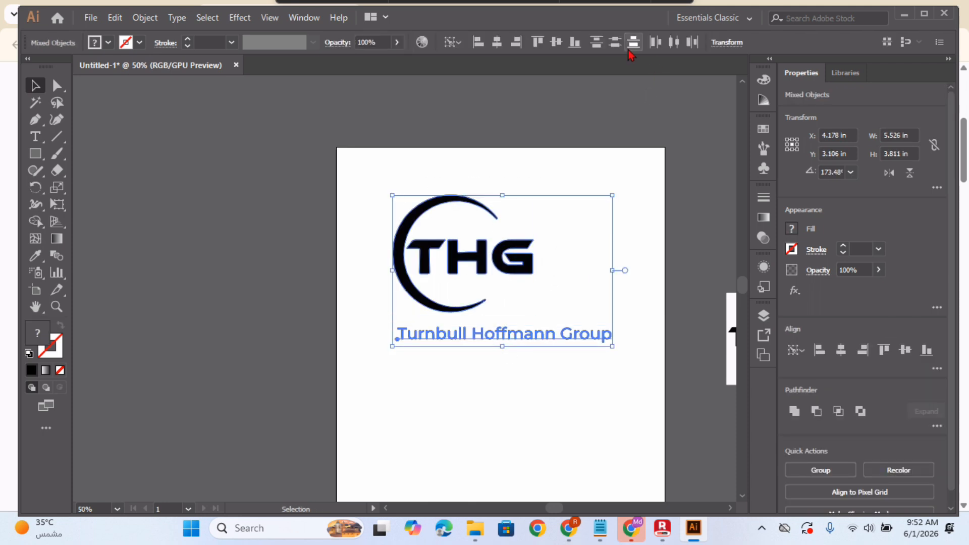
pyautogui.click(497, 43)
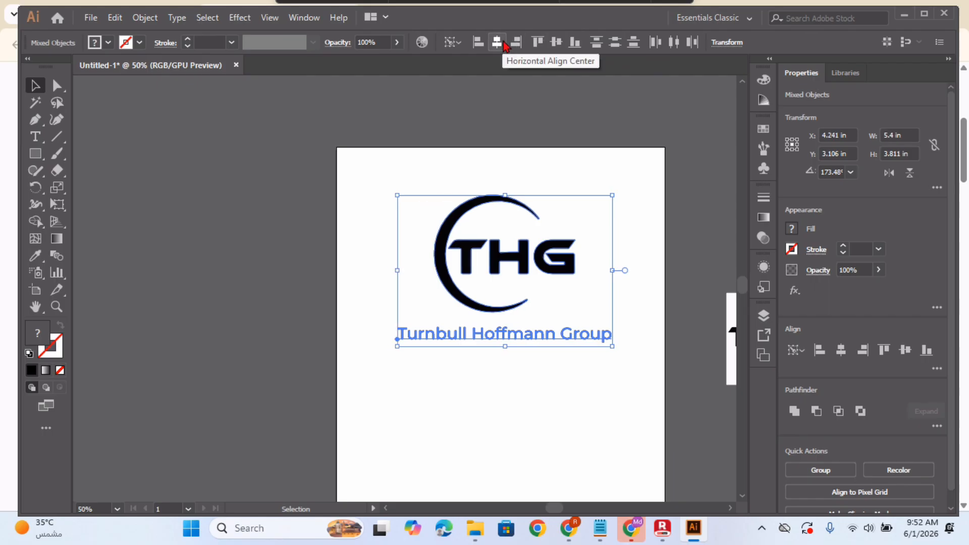
pyautogui.click(642, 245)
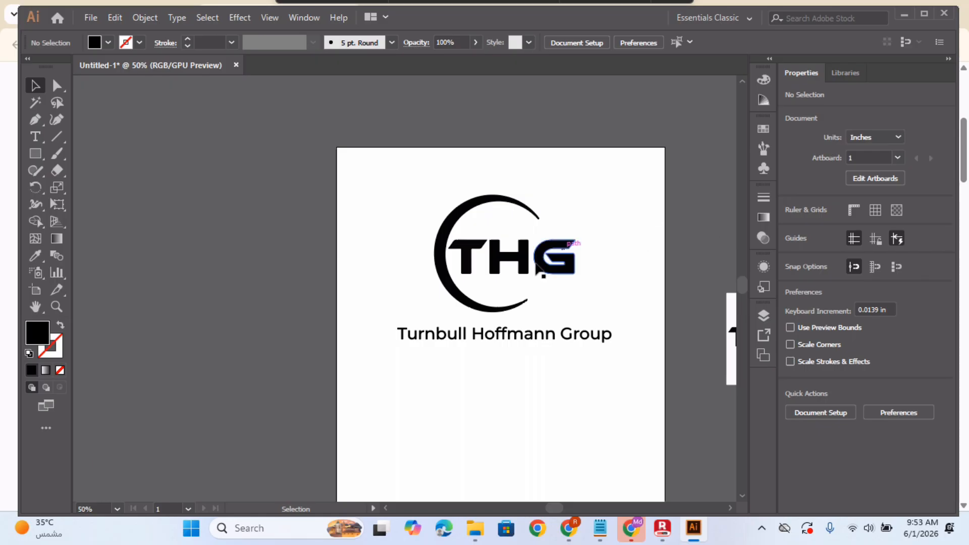
# Step: Copy the tagline "General Contractor" from the client brief in Notepad and return to Illustrator
pyautogui.click(511, 339)
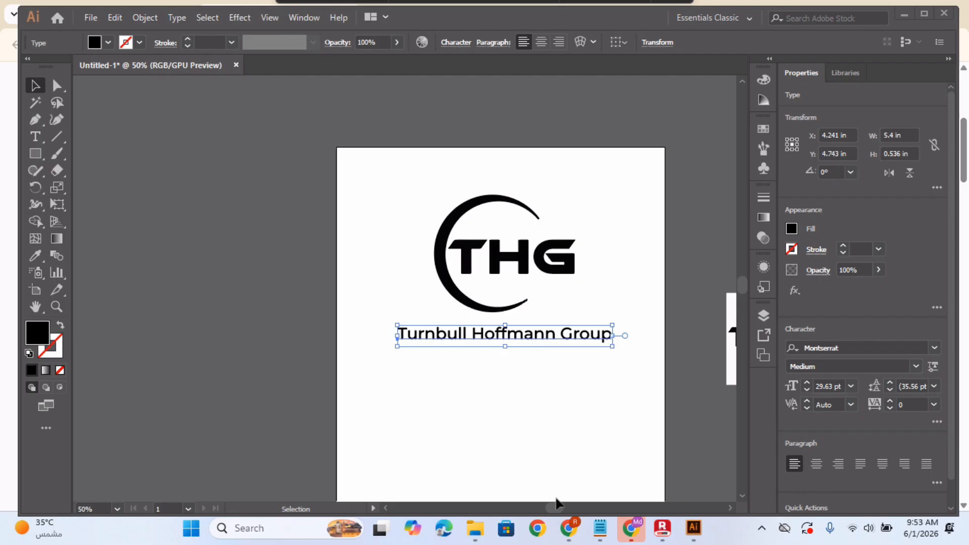
pyautogui.click(608, 533)
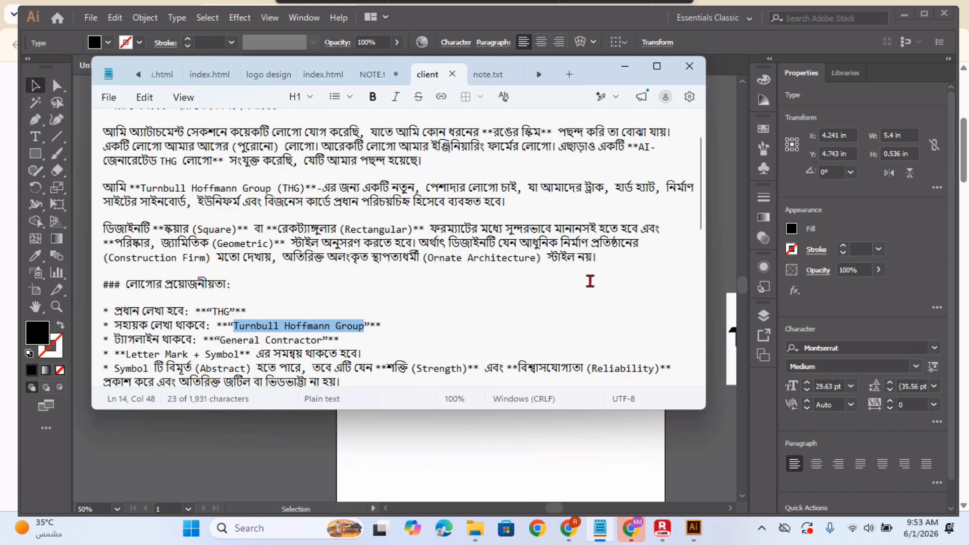
pyautogui.scroll(-1, 701, 202)
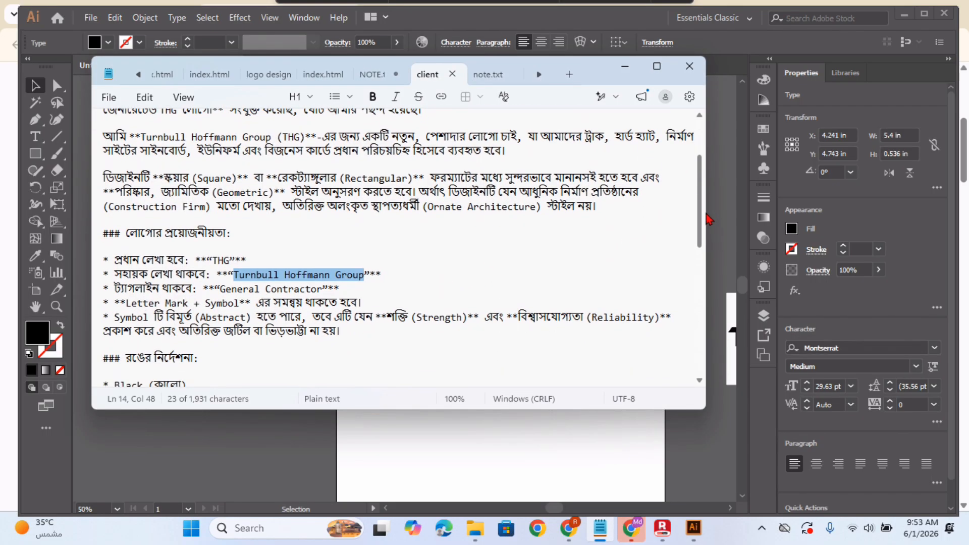
pyautogui.moveTo(221, 289); pyautogui.dragTo(324, 292)
pyautogui.hotkey('ctrl', 'c')
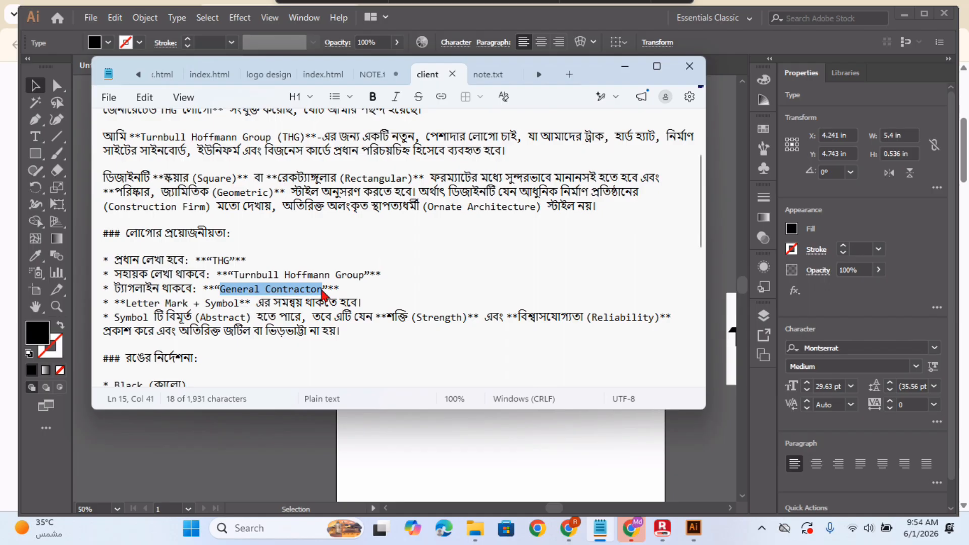
pyautogui.click(448, 485)
# Step: Duplicate the company name line just below itself and turn the copy into "General Contractor" at 24 pt
pyautogui.moveTo(482, 341); pyautogui.dragTo(486, 367)
pyautogui.doubleClick(483, 360)
pyautogui.hotkey('ctrl', 'a')
pyautogui.hotkey('ctrl', 'v')
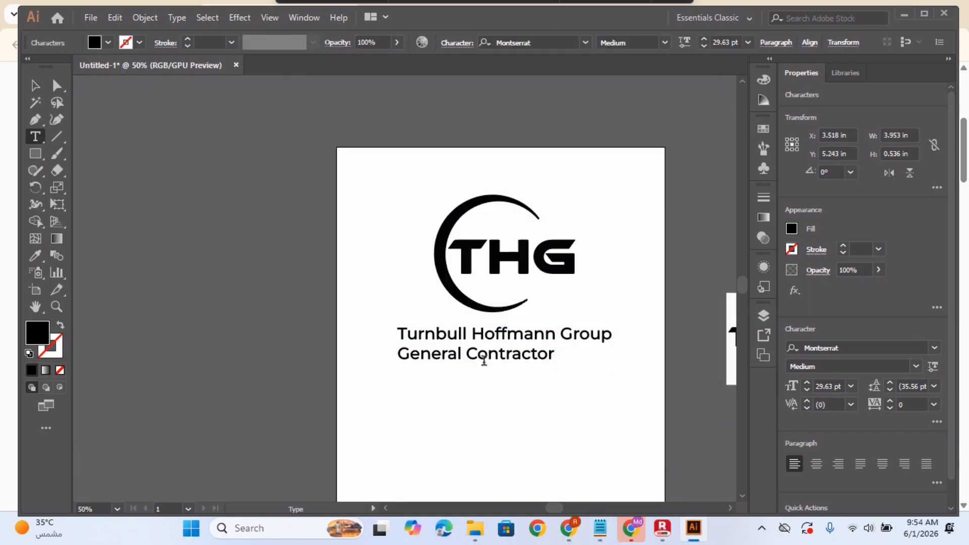
pyautogui.hotkey('ctrl', 'a')
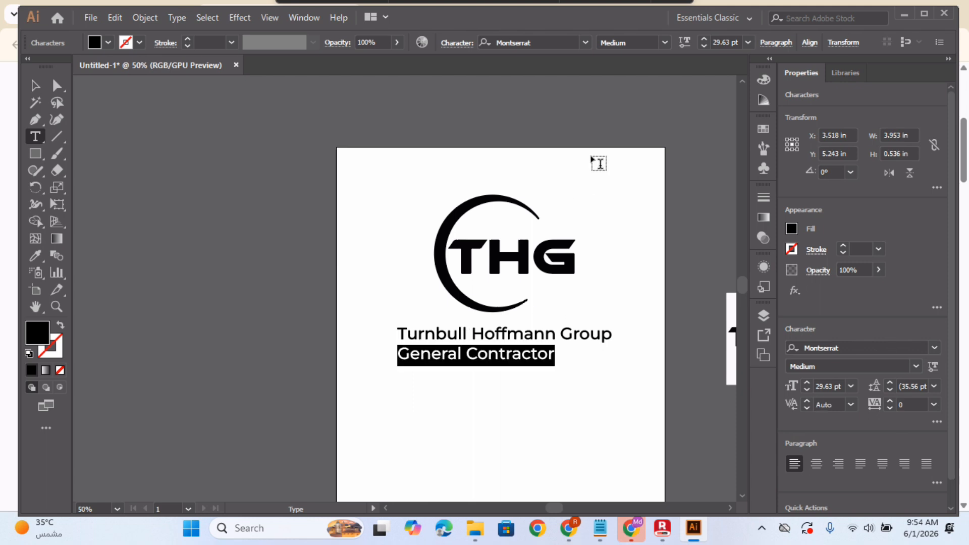
pyautogui.click(704, 46)
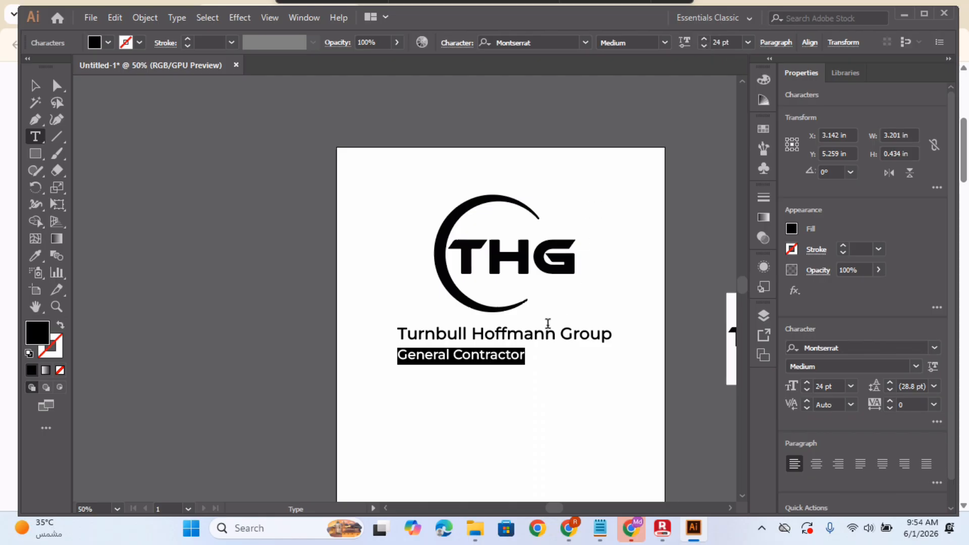
# Step: Try the Bold weight on the company name line and return it to Medium
pyautogui.click(533, 333)
pyautogui.hotkey('ctrl', 'a')
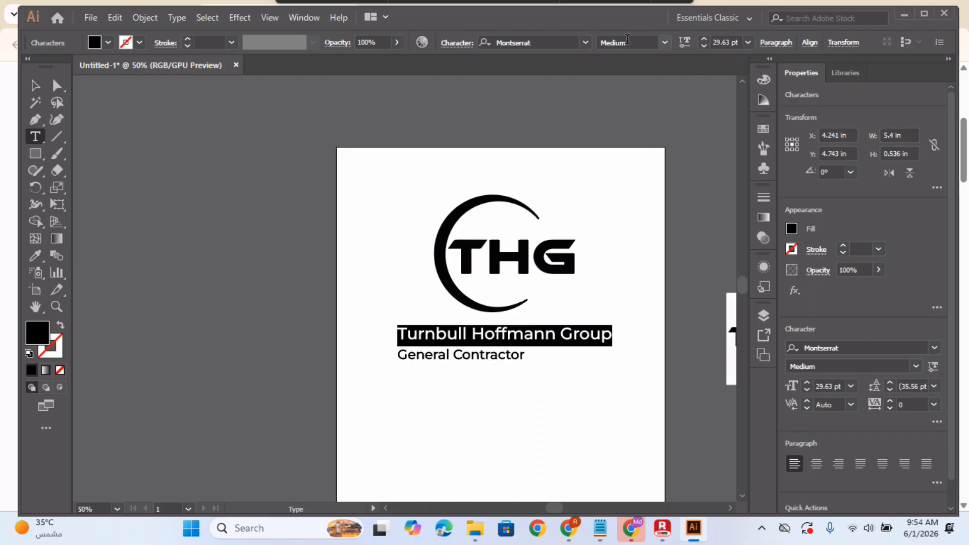
pyautogui.click(665, 43)
pyautogui.click(644, 151)
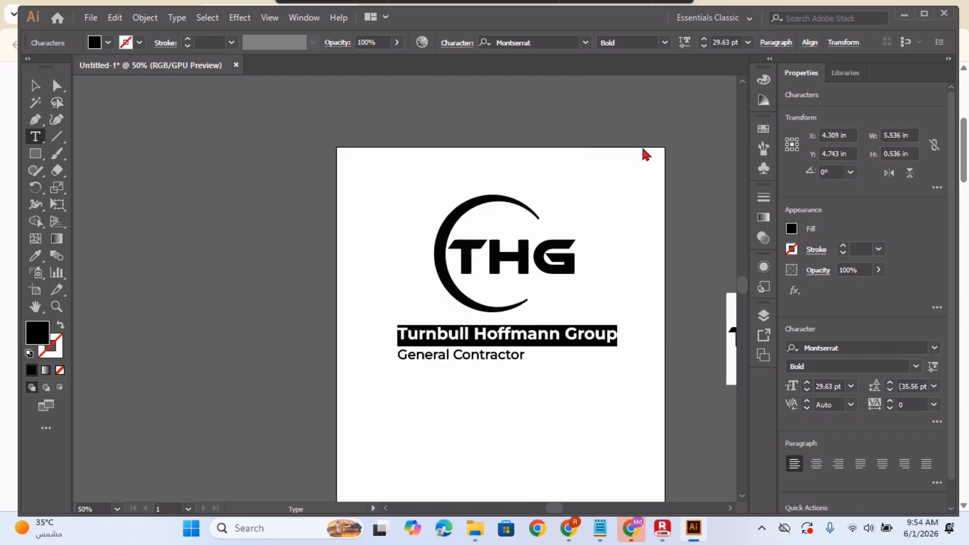
pyautogui.click(508, 356)
pyautogui.hotkey('ctrl', 'a')
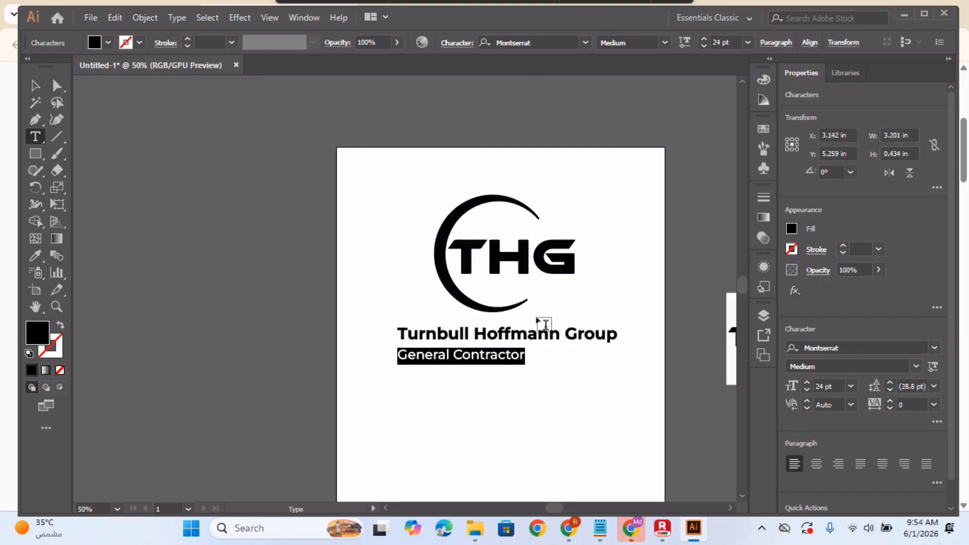
pyautogui.click(530, 336)
pyautogui.hotkey('ctrl', 'a')
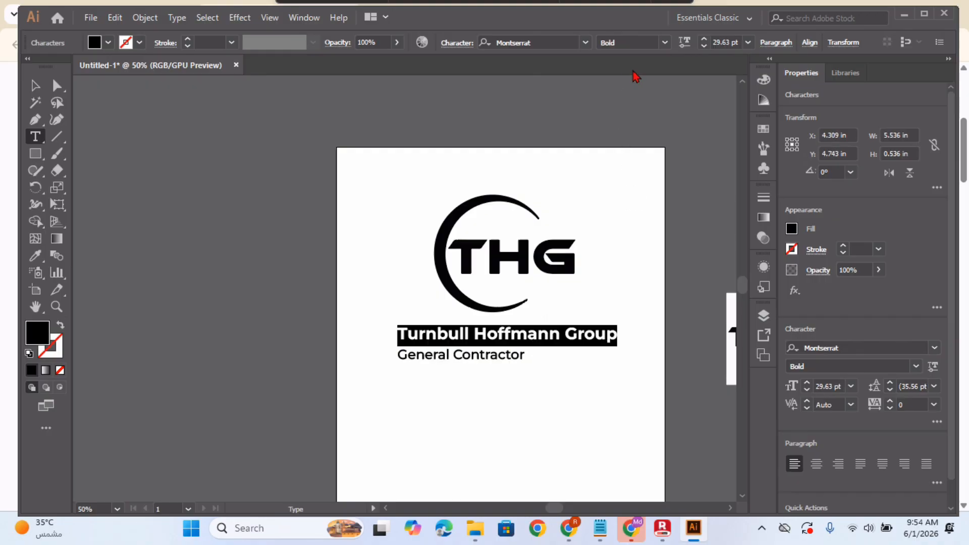
pyautogui.click(665, 42)
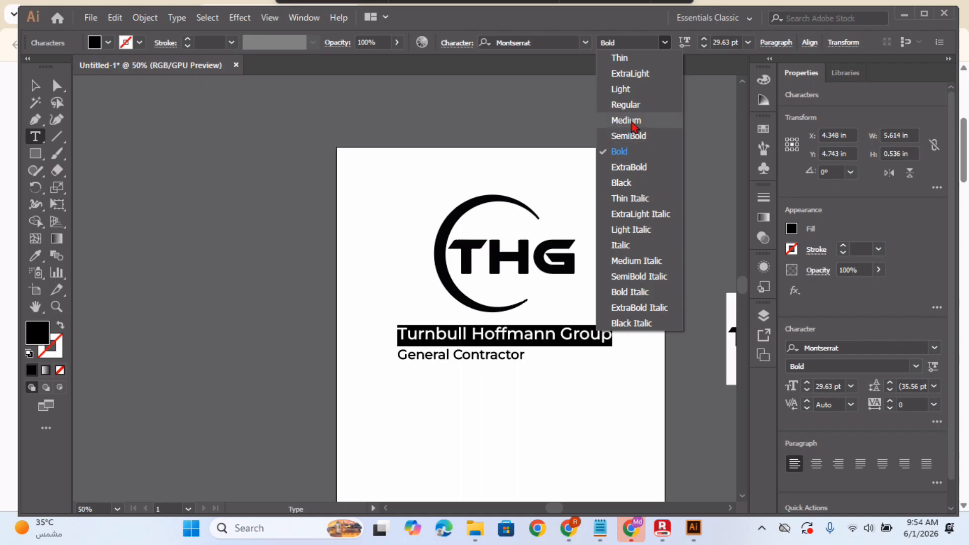
pyautogui.click(653, 117)
# Step: Set the "General Contractor" tagline's font weight to Regular
pyautogui.click(493, 356)
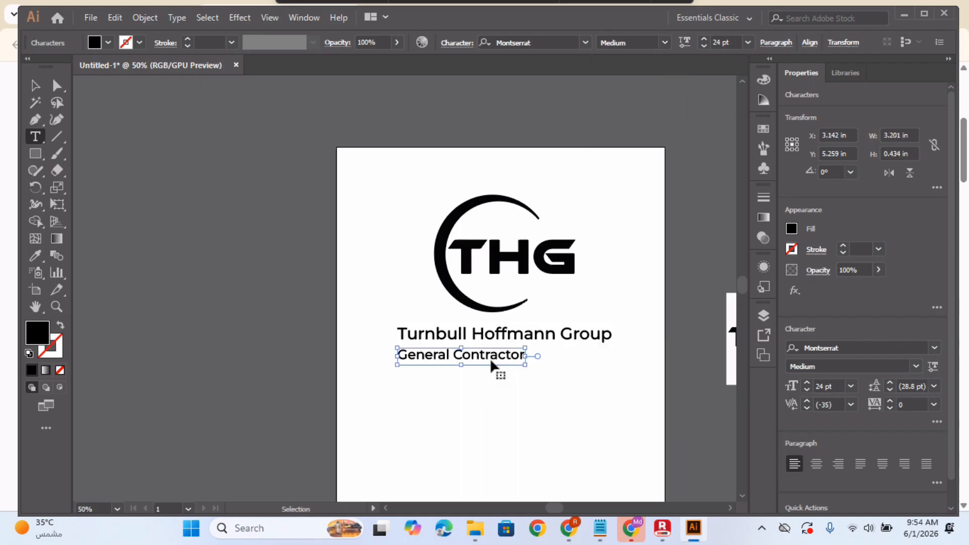
pyautogui.hotkey('ctrl', 'a')
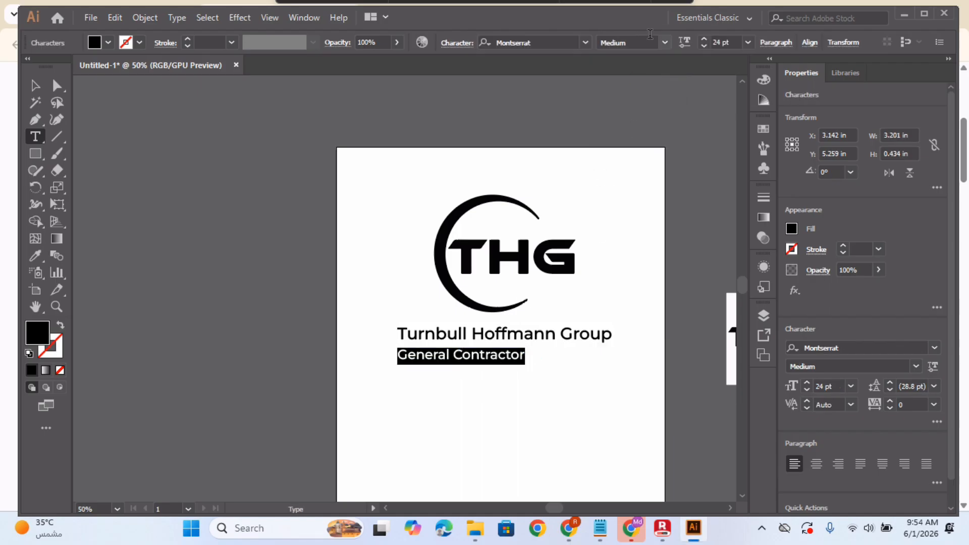
pyautogui.click(664, 43)
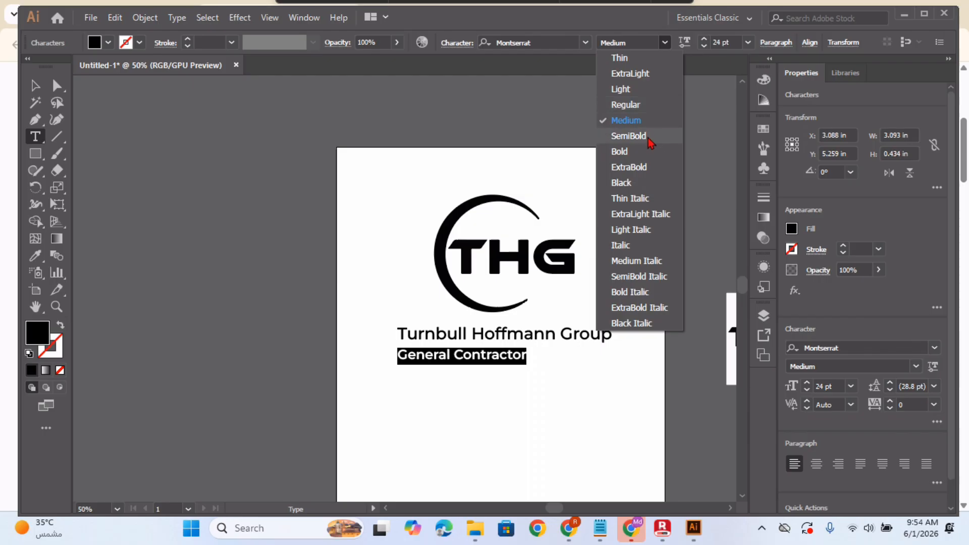
pyautogui.click(638, 106)
# Step: Move the "General Contractor" tagline horizontally toward the right end of the company name
pyautogui.click(35, 85)
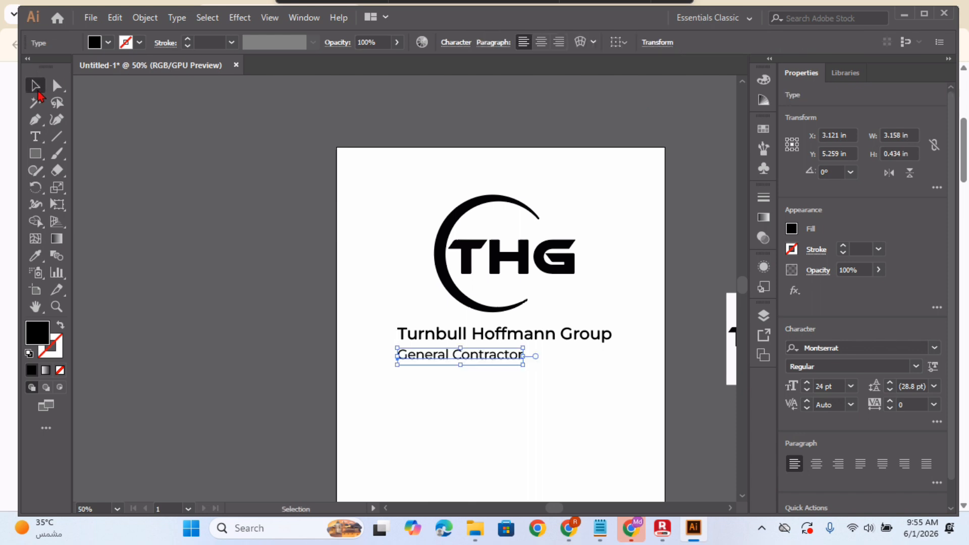
pyautogui.moveTo(488, 357); pyautogui.dragTo(595, 357)
pyautogui.click(541, 396)
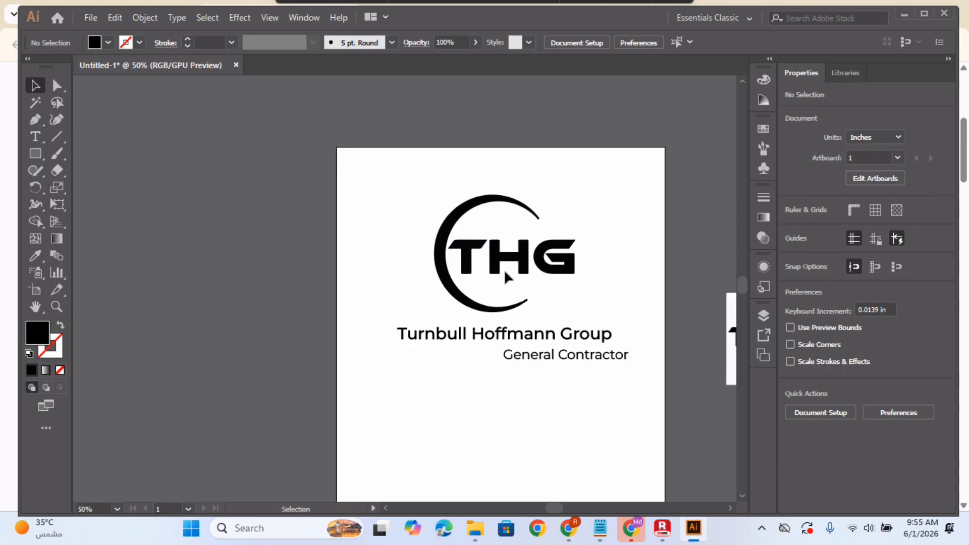
# Step: Select the logo with both text lines and examine the whole arrangement up close
pyautogui.moveTo(396, 196); pyautogui.dragTo(645, 397)
pyautogui.click(520, 433)
pyautogui.moveTo(387, 174); pyautogui.dragTo(639, 402)
pyautogui.hotkey('ctrl', '=')
pyautogui.hotkey('ctrl', '=')
pyautogui.hotkey('ctrl', '=')
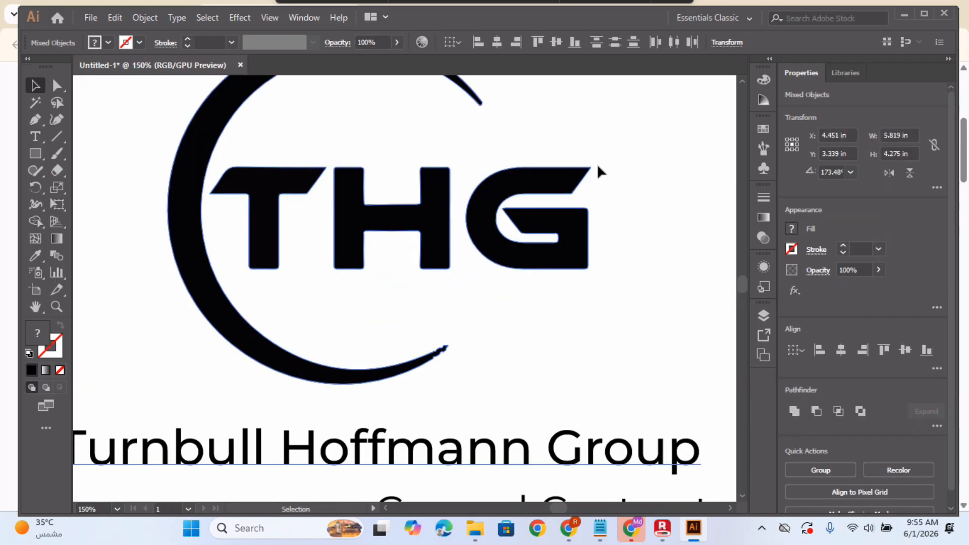
pyautogui.hotkey('ctrl', '-')
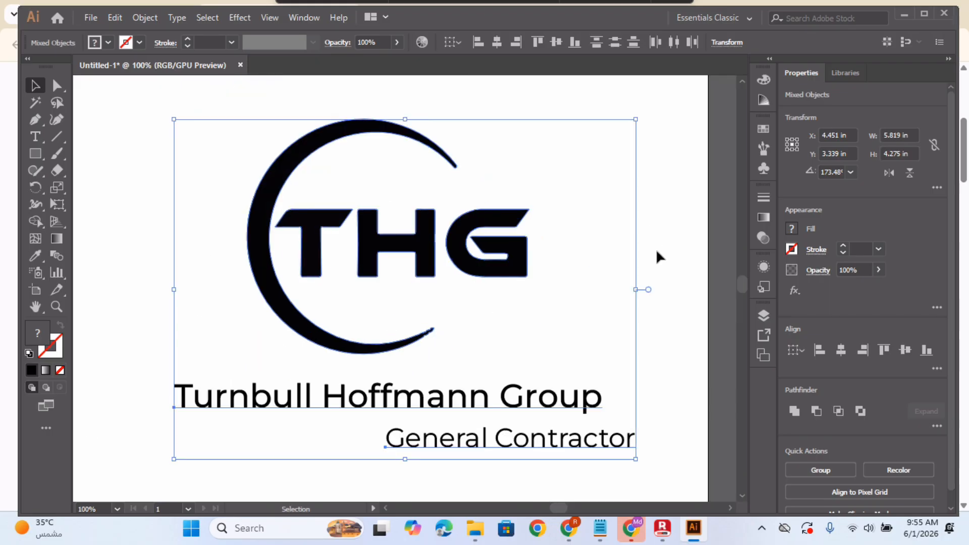
pyautogui.click(133, 236)
# Step: Ungroup the THG logo and select the letter H on its own
pyautogui.click(36, 153)
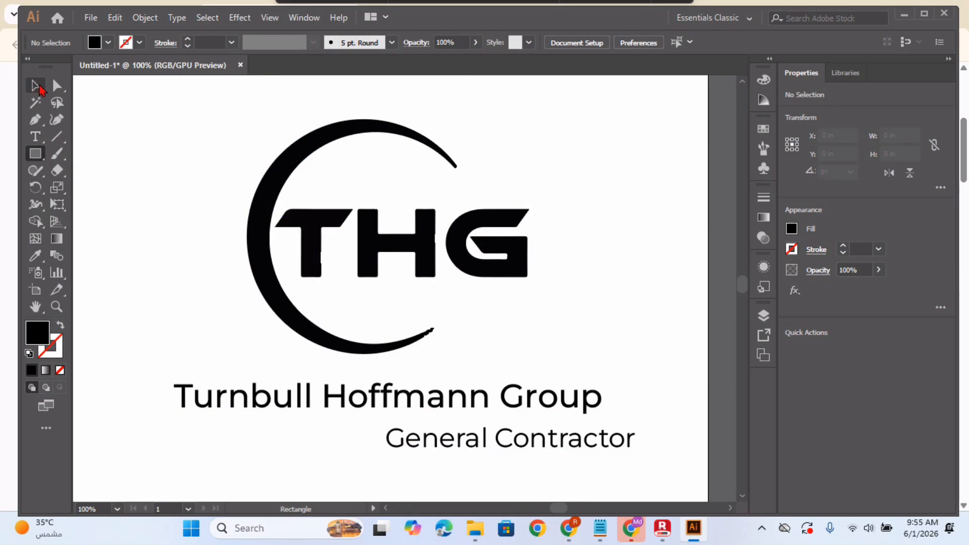
pyautogui.click(36, 85)
pyautogui.click(313, 252)
pyautogui.rightClick(314, 253)
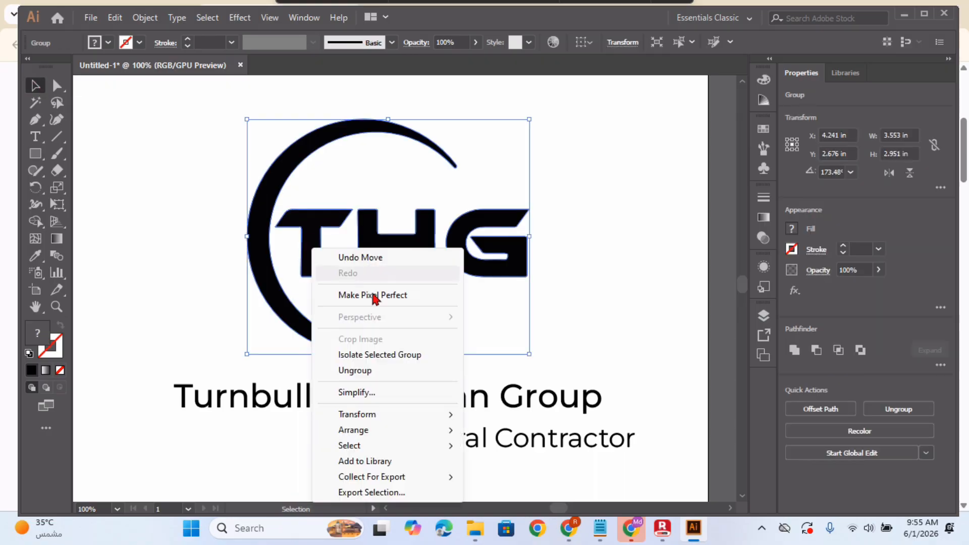
pyautogui.click(393, 371)
pyautogui.click(545, 274)
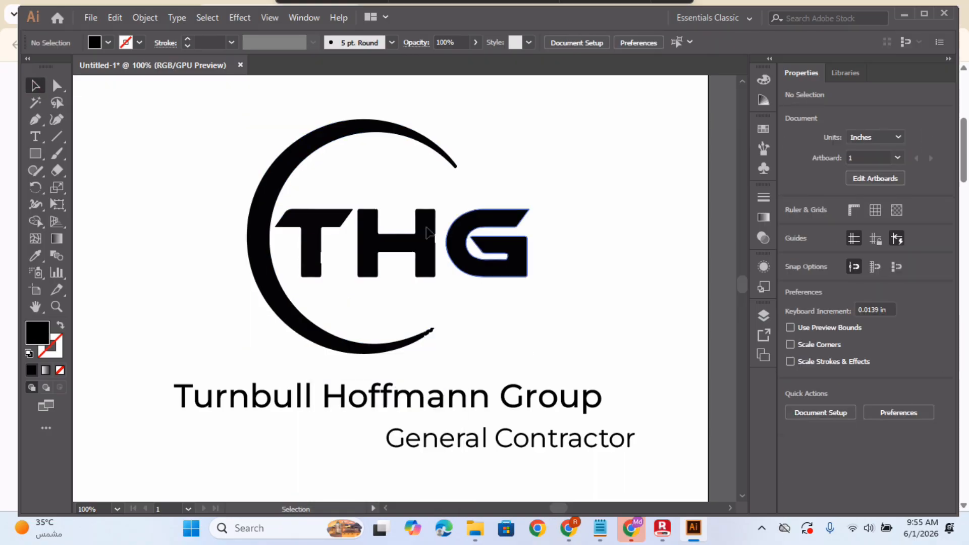
pyautogui.click(387, 260)
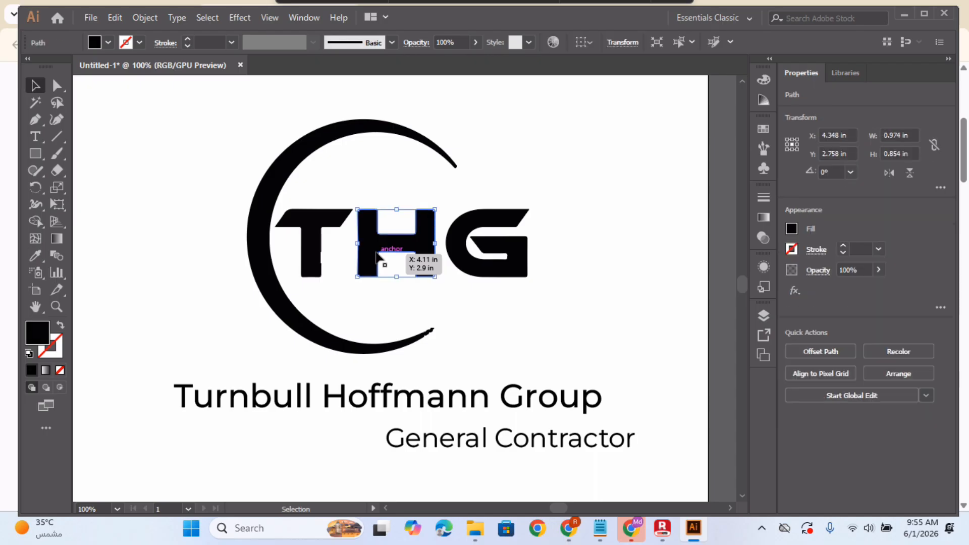
# Step: Select the letters G and T one at a time to check that each is a separate object
pyautogui.click(456, 259)
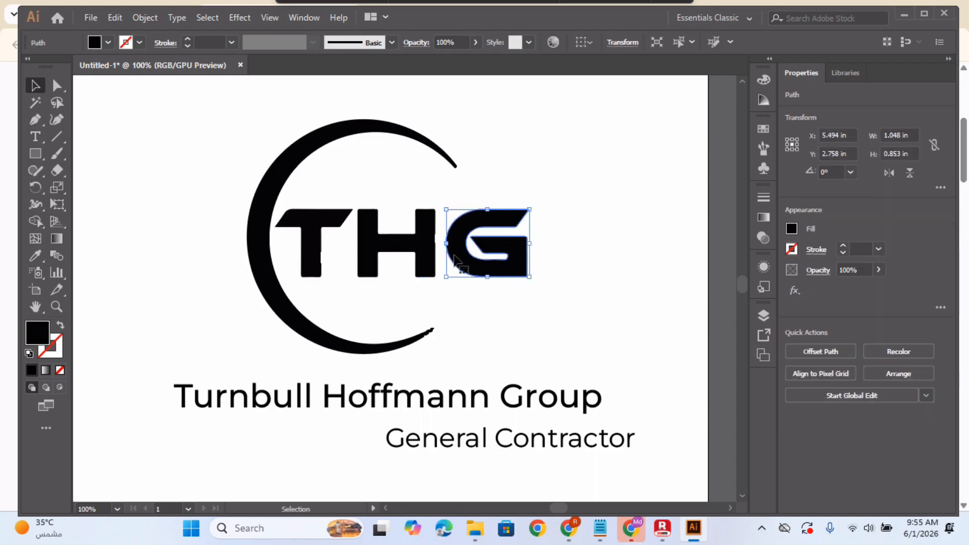
pyautogui.click(317, 261)
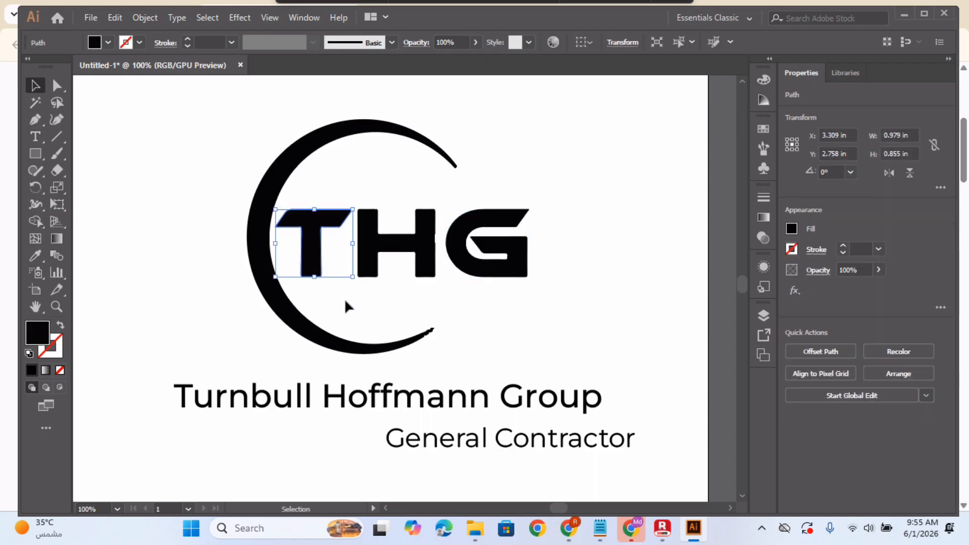
pyautogui.click(345, 301)
pyautogui.click(322, 255)
pyautogui.click(390, 187)
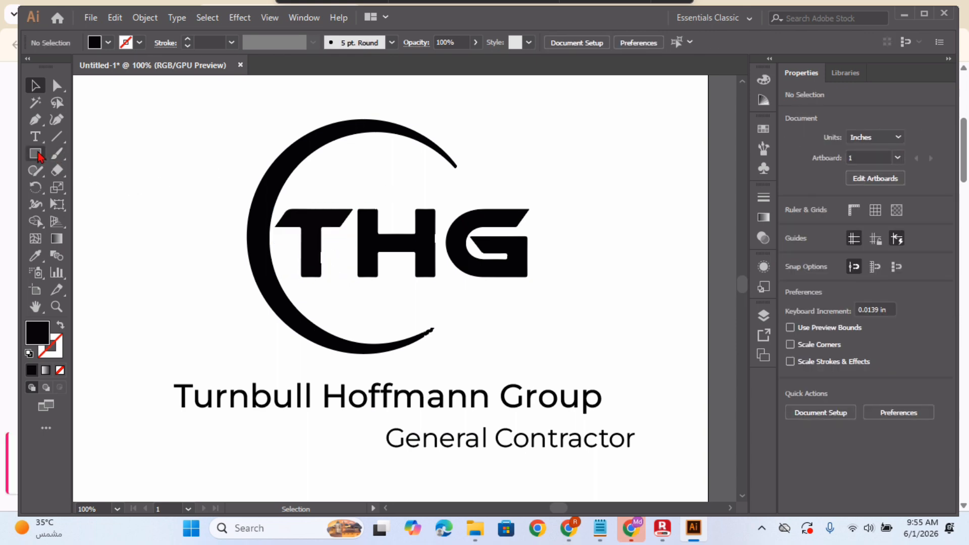
pyautogui.click(34, 123)
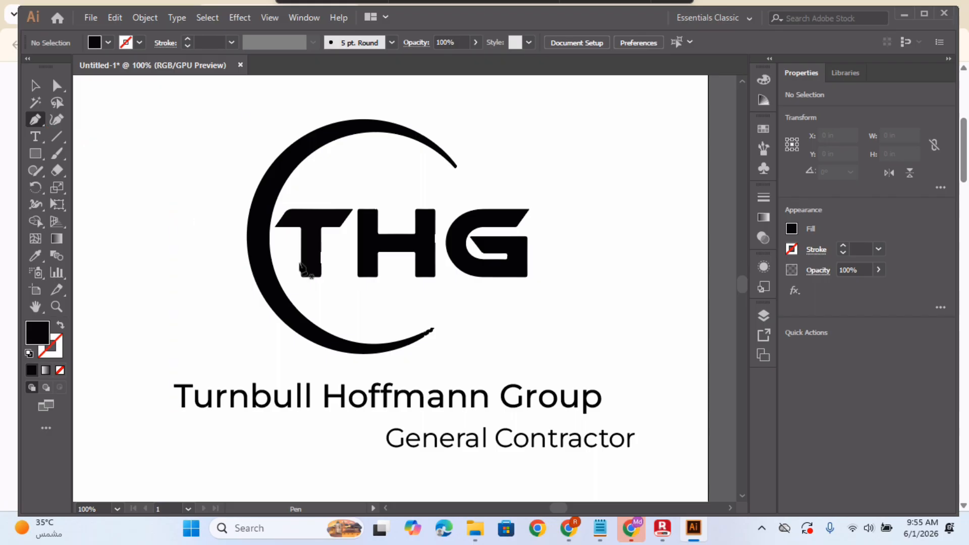
pyautogui.click(352, 235)
pyautogui.moveTo(345, 264)
pyautogui.mouseDown()
pyautogui.moveTo(433, 225)
pyautogui.moveTo(355, 266)
pyautogui.mouseUp()
pyautogui.hotkey('ctrl', 'z')
pyautogui.click(352, 266)
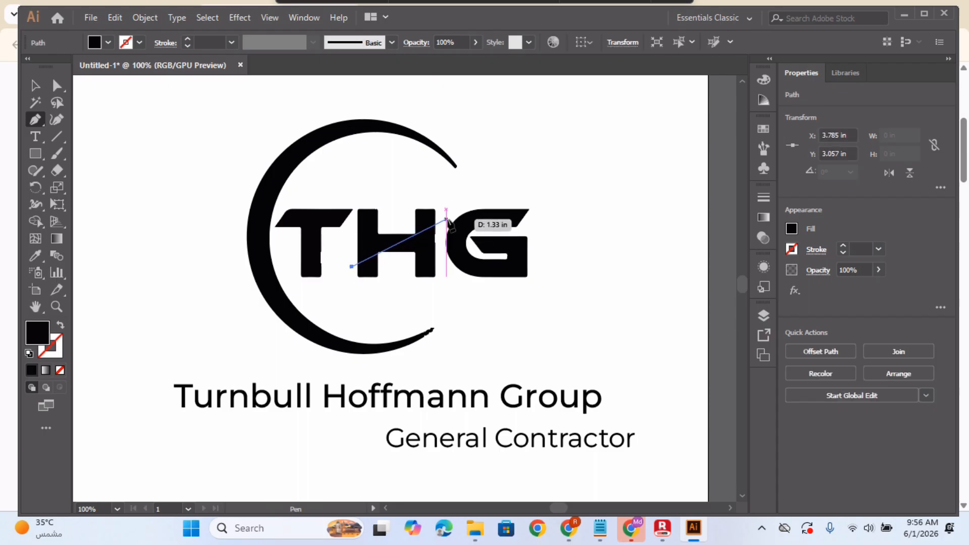
pyautogui.hotkey('ctrl', 'z')
pyautogui.click(40, 87)
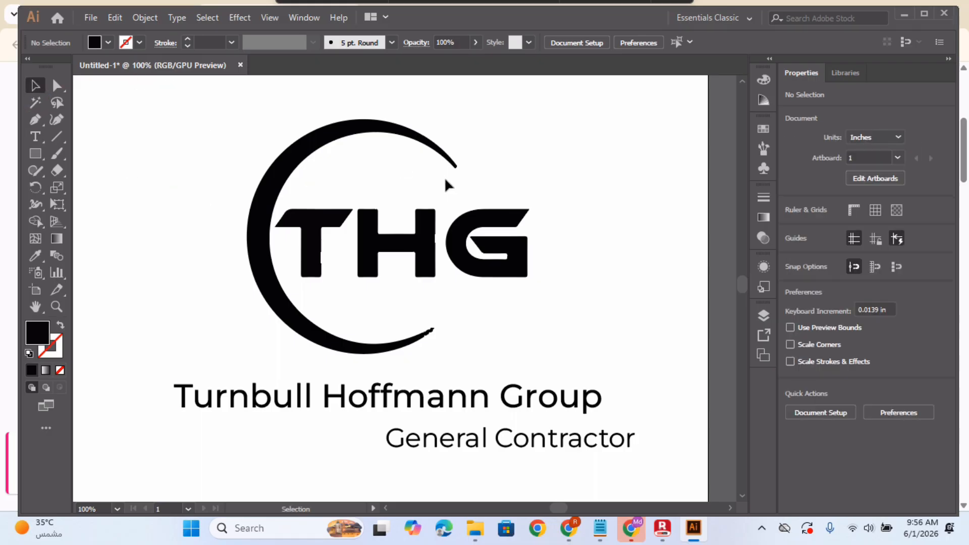
# Step: Switch to Chrome and search Google in a new tab for "stylish letter shape"
pyautogui.click(569, 528)
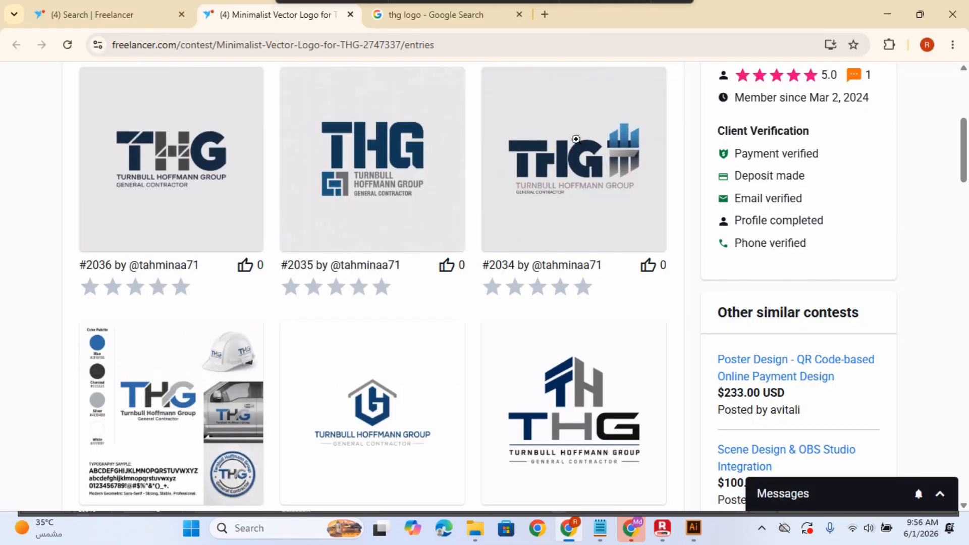
pyautogui.click(545, 15)
pyautogui.click(503, 38)
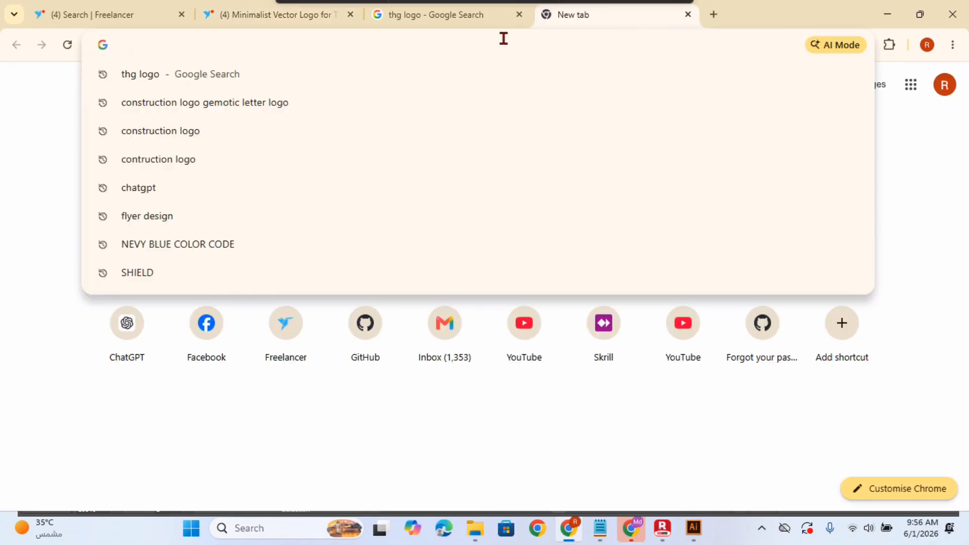
pyautogui.write('sy')
pyautogui.write('t')
pyautogui.press('BackSpace')
pyautogui.press('BackSpace')
pyautogui.write('t')
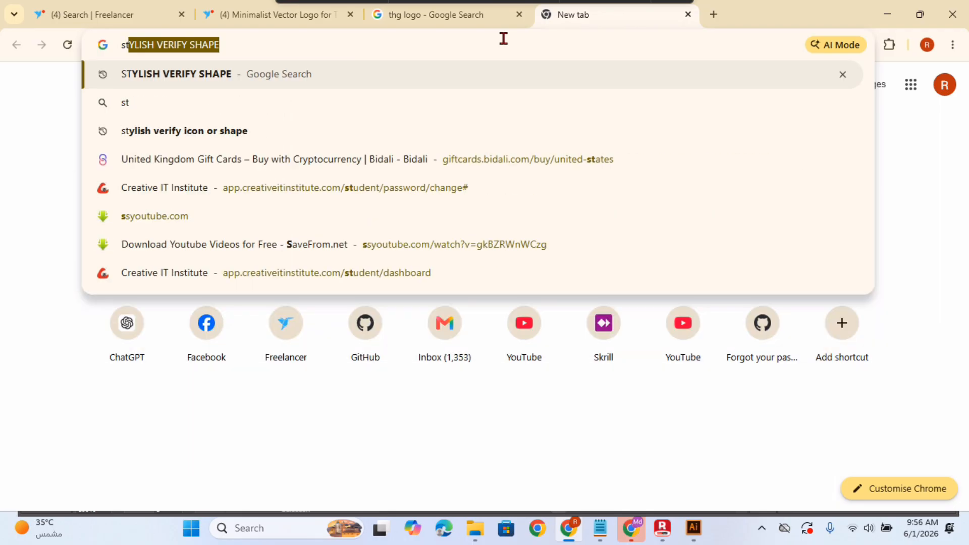
pyautogui.write('ylish letter shape')
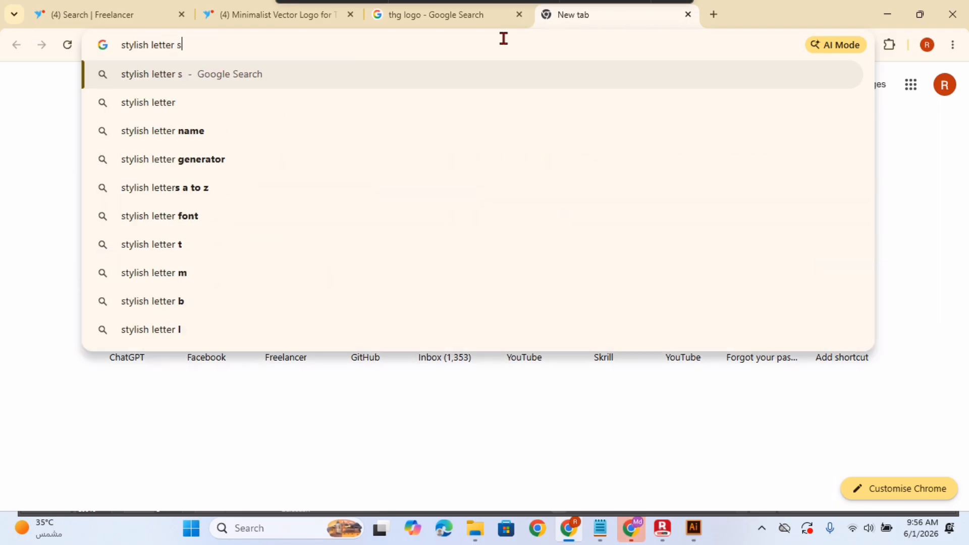
pyautogui.press('Return')
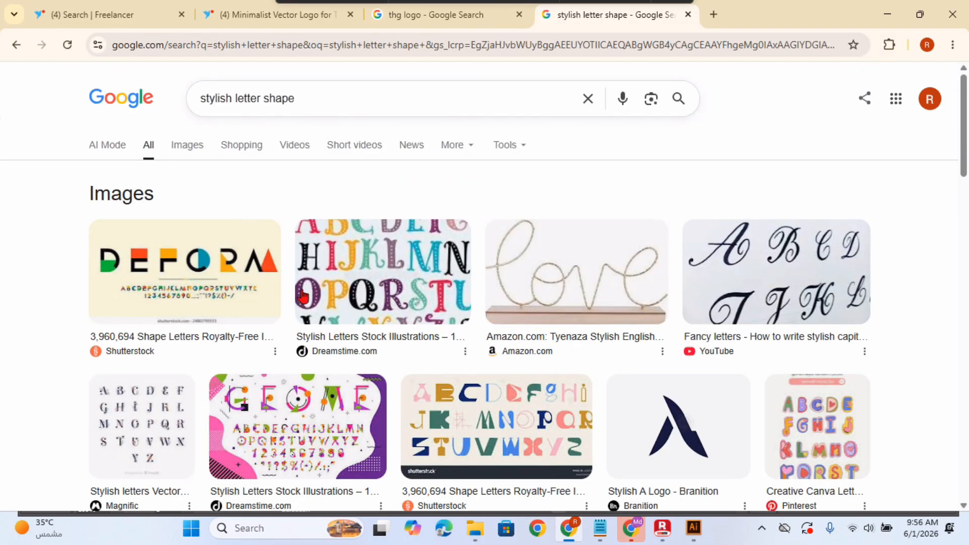
# Step: Search Google for "styleish letter design" and browse the image results for lettering ideas
pyautogui.click(302, 47)
pyautogui.write('styleish letter design')
pyautogui.press('Return')
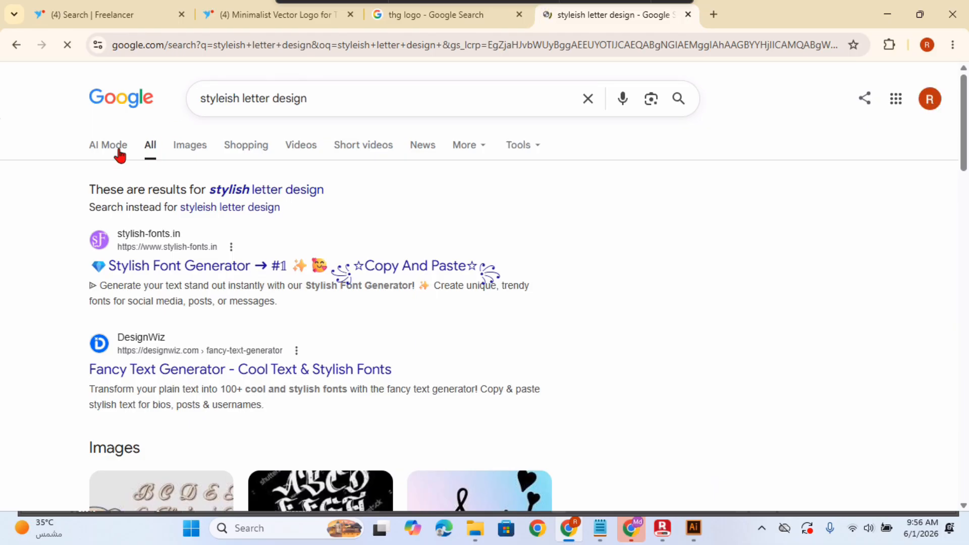
pyautogui.click(176, 145)
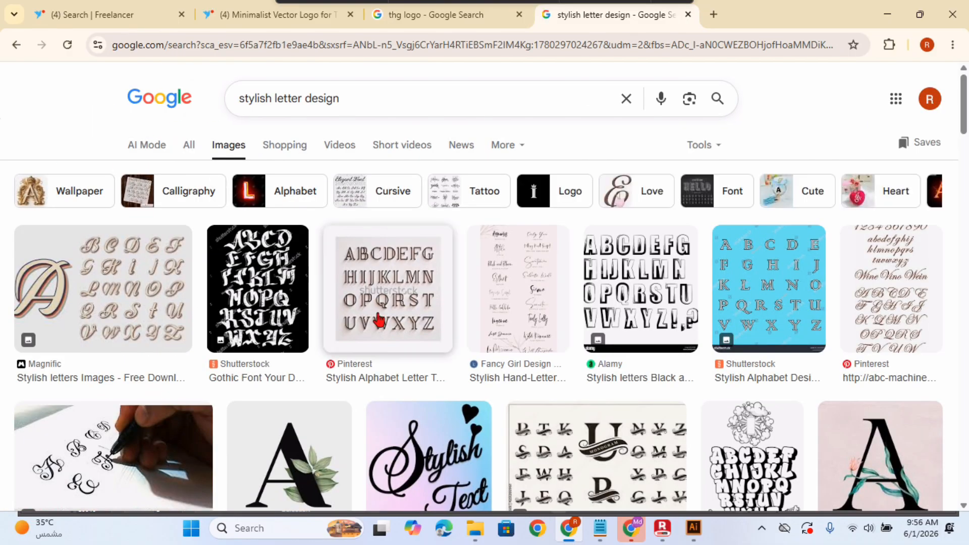
pyautogui.scroll(-10, 622, 341)
pyautogui.scroll(5, 622, 342)
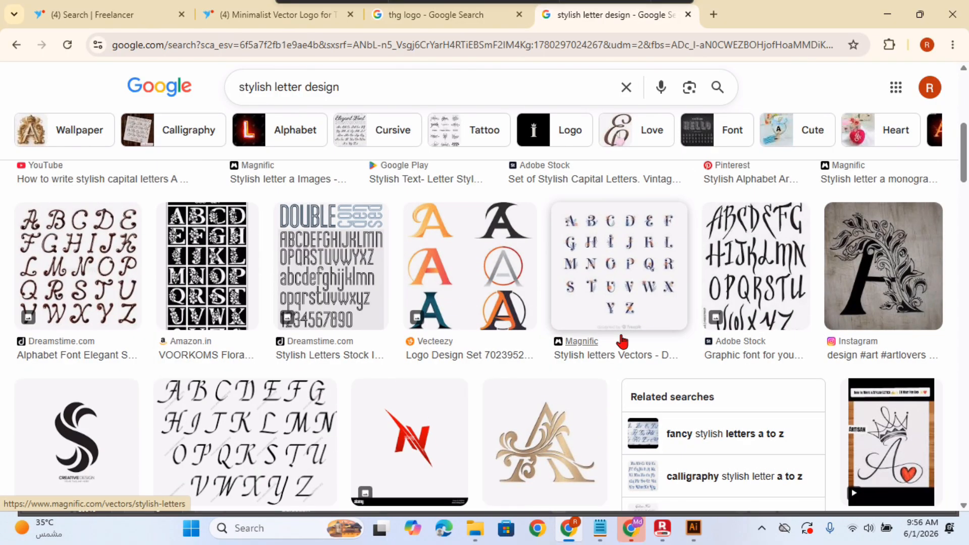
pyautogui.scroll(1, 623, 342)
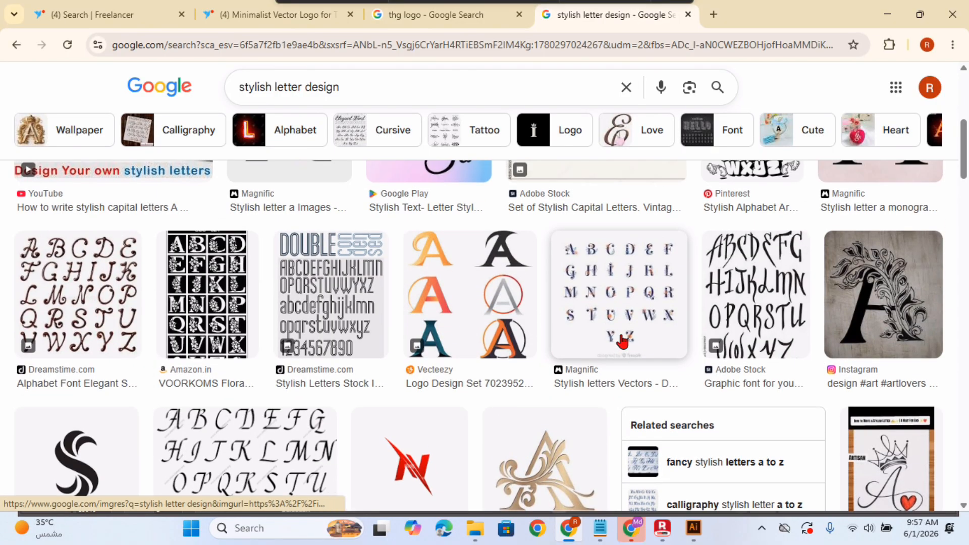
pyautogui.scroll(-9, 622, 342)
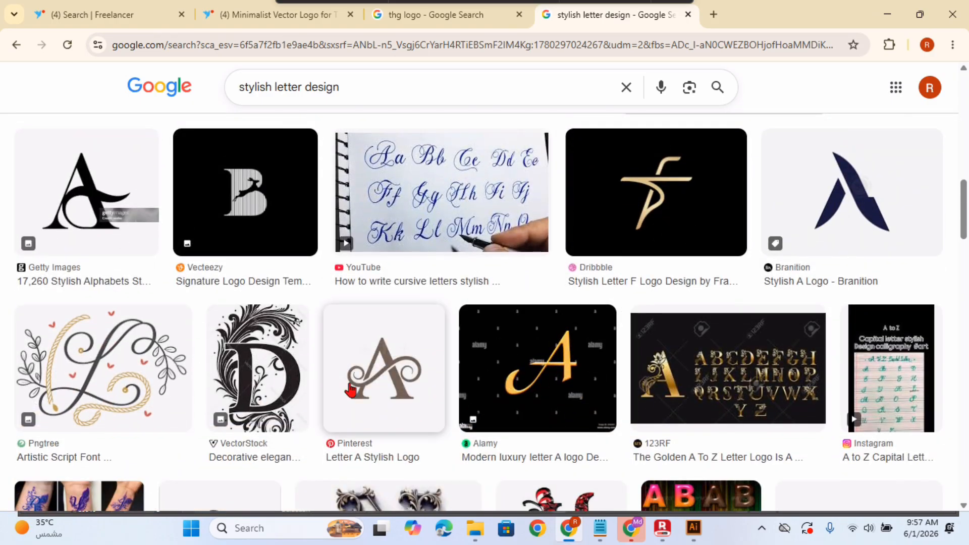
# Step: Copy the "Letter A Stylish Logo" image from the search results and paste it into the Illustrator document
pyautogui.click(389, 376)
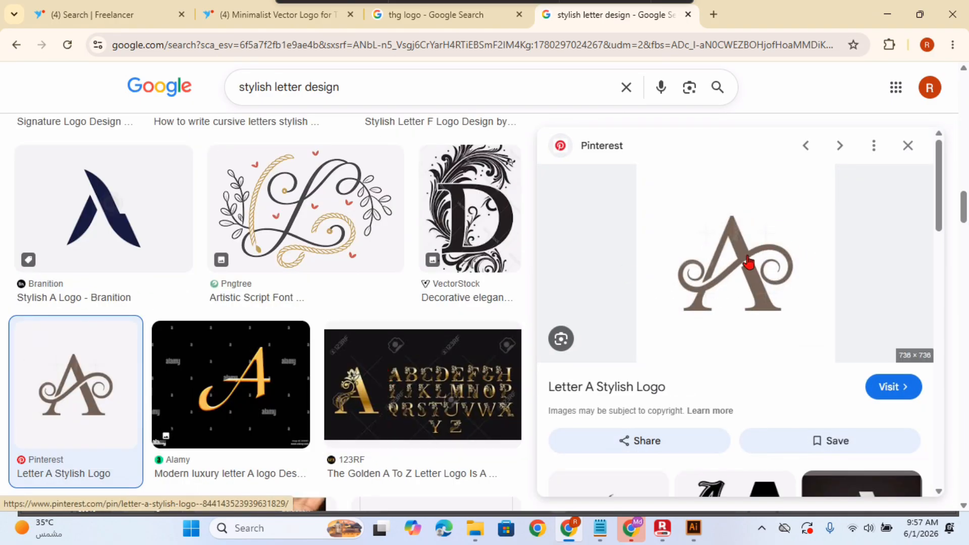
pyautogui.rightClick(733, 277)
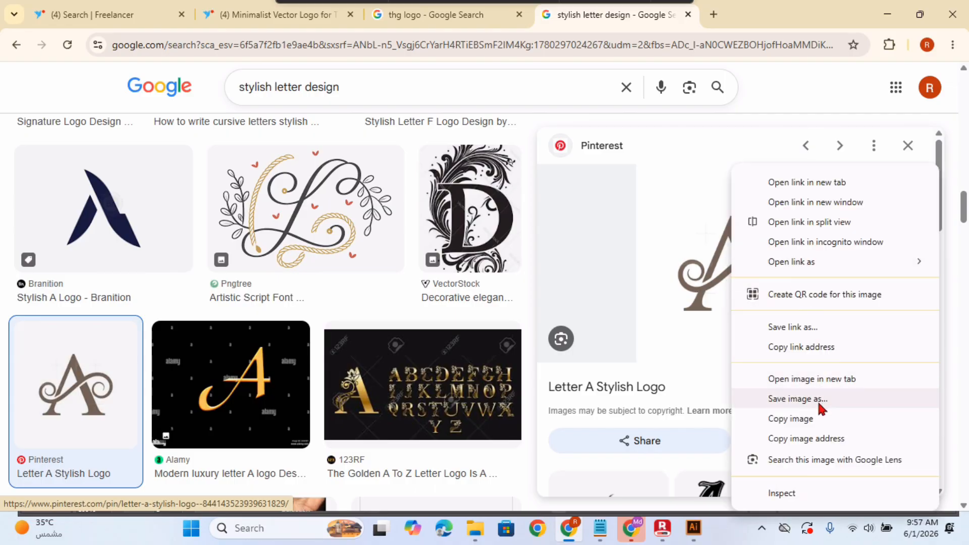
pyautogui.click(816, 419)
pyautogui.click(695, 529)
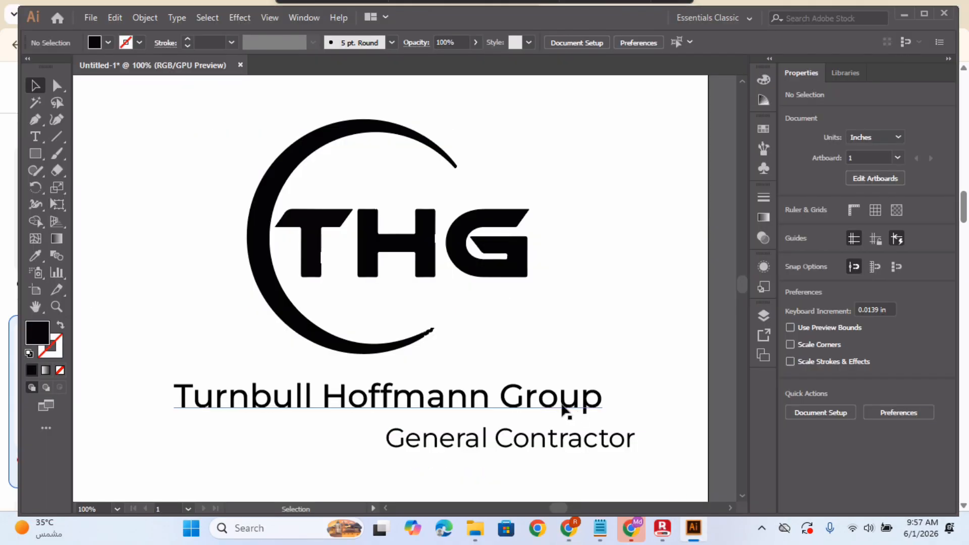
pyautogui.hotkey('ctrl', '-')
pyautogui.hotkey('ctrl', '-')
pyautogui.hotkey('ctrl', '-')
pyautogui.hotkey('ctrl', '-')
pyautogui.hotkey('ctrl', 'v')
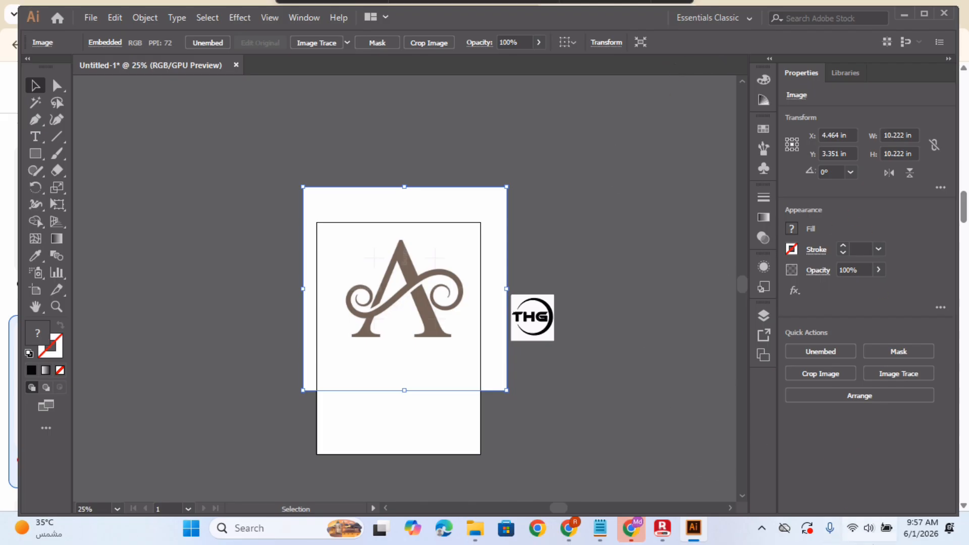
# Step: Crop the pasted image closely above and below the letter A, to about 6.8 by 5.7 in
pyautogui.click(443, 42)
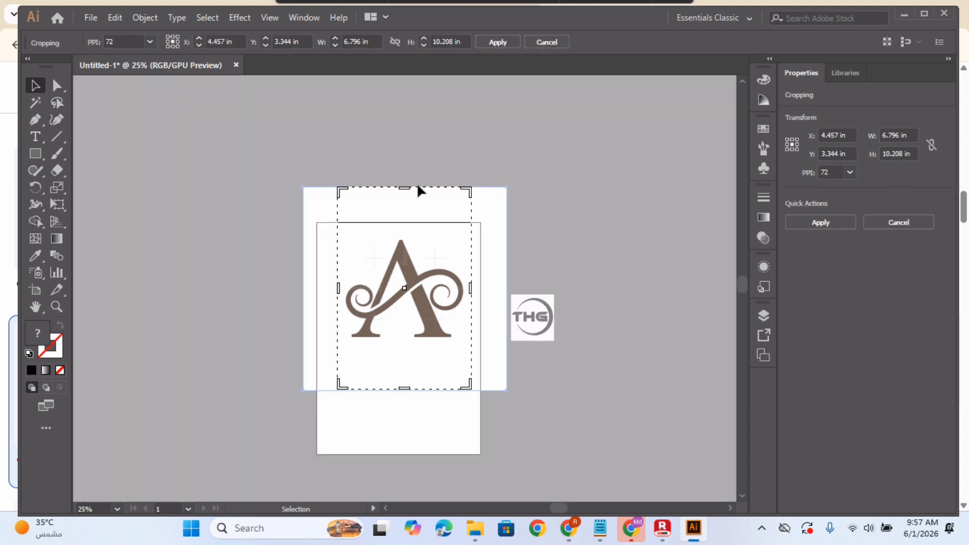
pyautogui.moveTo(408, 190); pyautogui.dragTo(421, 236)
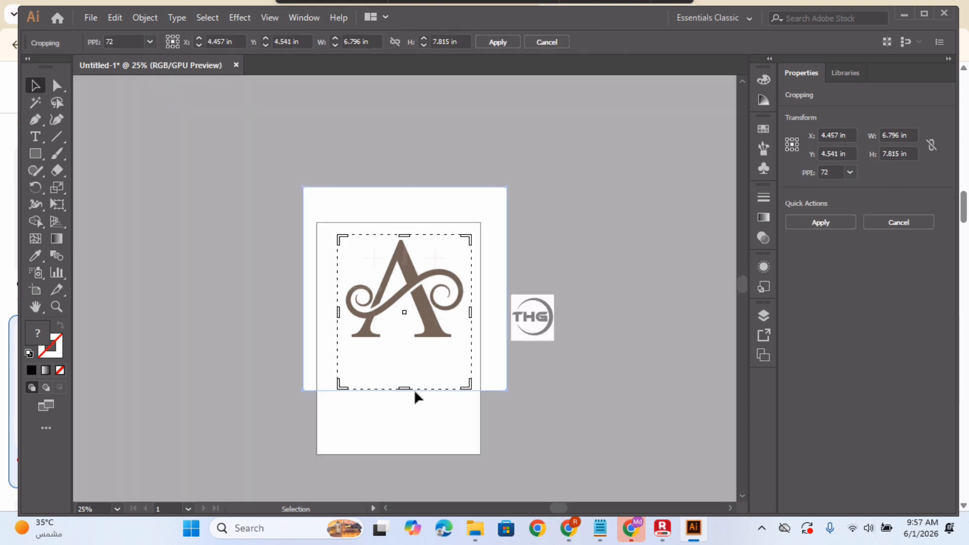
pyautogui.moveTo(407, 391); pyautogui.dragTo(403, 346)
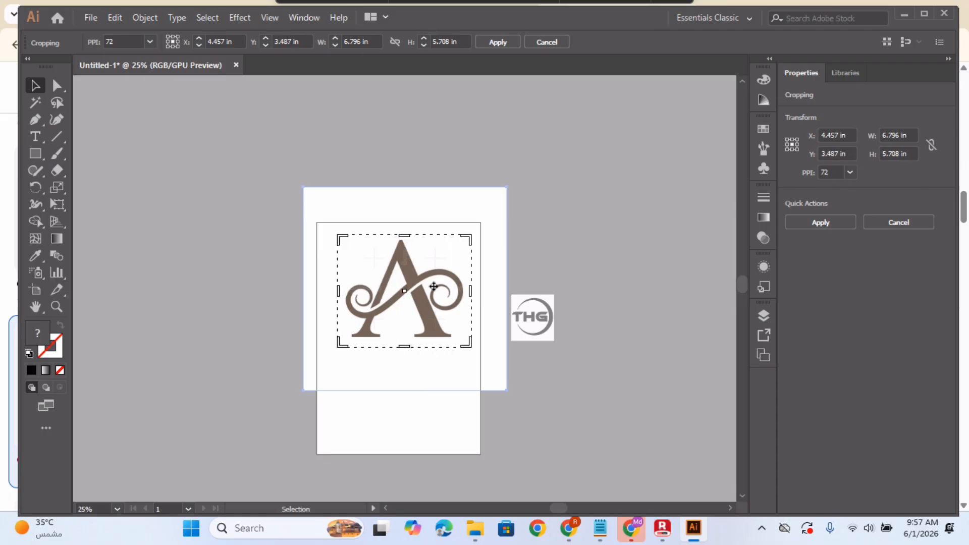
pyautogui.press('Return')
# Step: Move the cropped letter A image below the tagline and scale it down to about 2.27 by 1.91 in
pyautogui.moveTo(416, 288); pyautogui.dragTo(417, 385)
pyautogui.moveTo(473, 444); pyautogui.dragTo(455, 365)
pyautogui.hotkey('ctrl', '=')
pyautogui.hotkey('ctrl', '=')
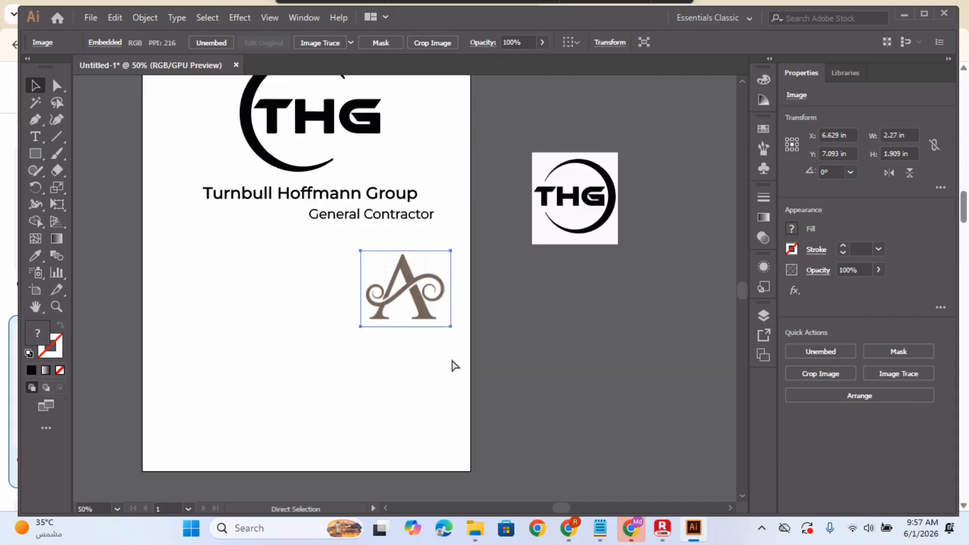
pyautogui.hotkey('ctrl', '=')
# Step: Image-trace the letter A with the 16 Colors preset, expand the tracing and ungroup the resulting shapes
pyautogui.click(351, 44)
pyautogui.click(384, 154)
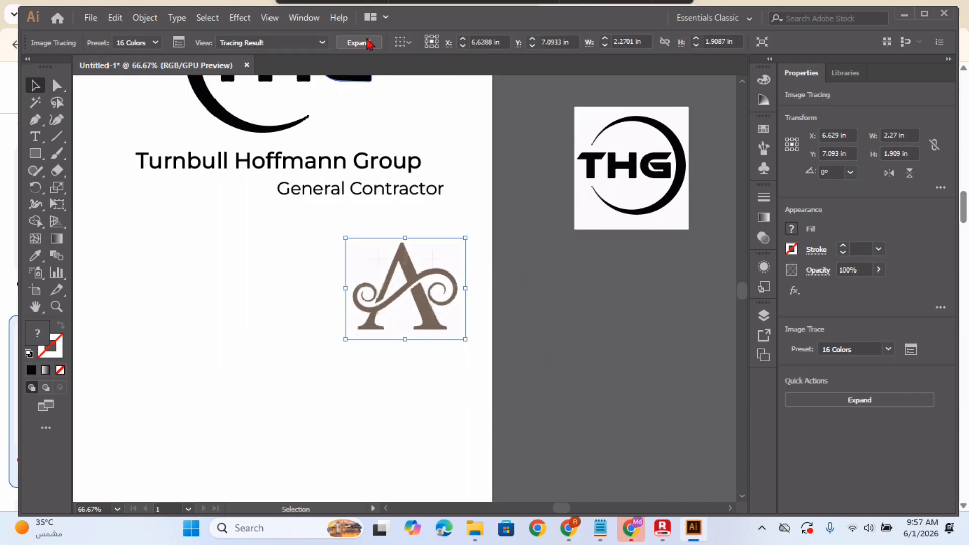
pyautogui.click(359, 44)
pyautogui.rightClick(411, 305)
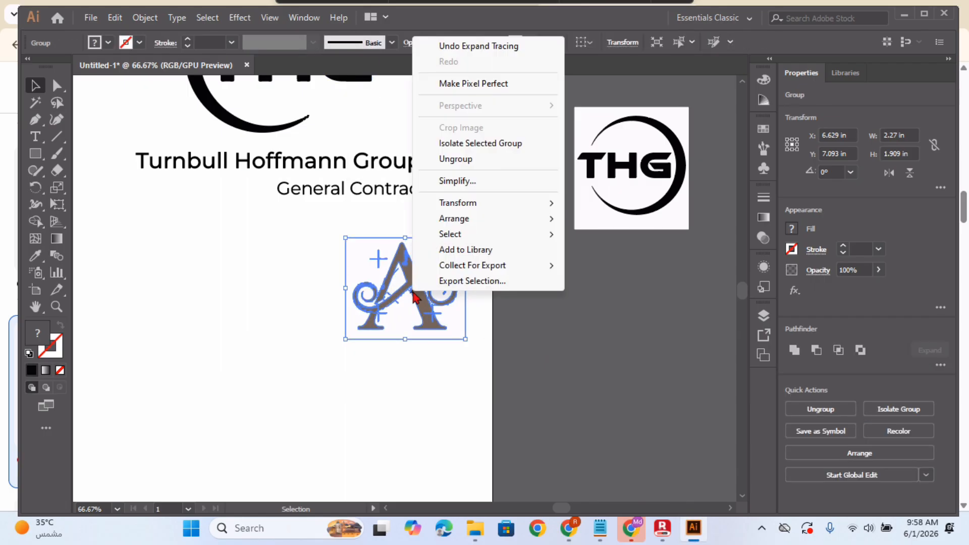
pyautogui.click(470, 159)
pyautogui.click(317, 240)
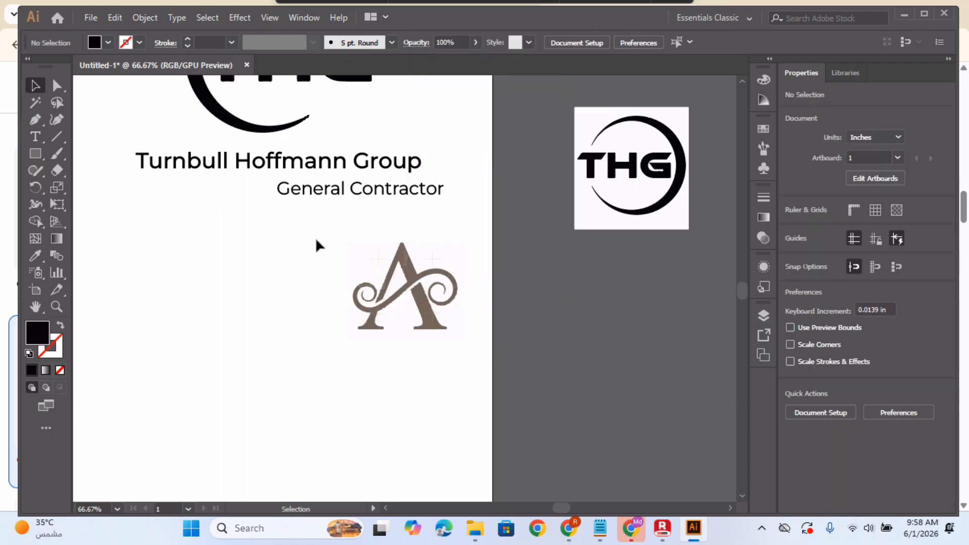
# Step: Select different pieces of the traced letter A to check how its shapes are divided
pyautogui.click(408, 271)
pyautogui.click(322, 344)
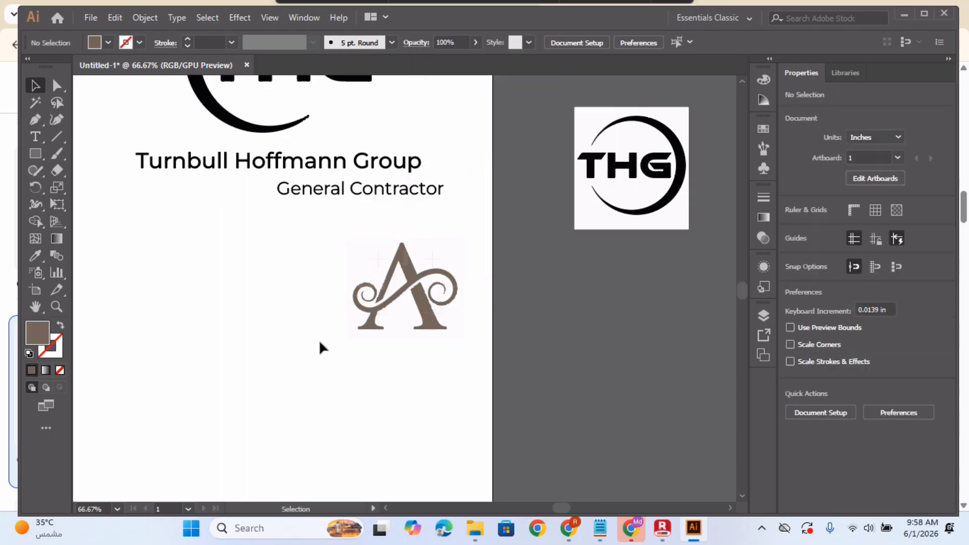
pyautogui.click(369, 309)
pyautogui.click(419, 371)
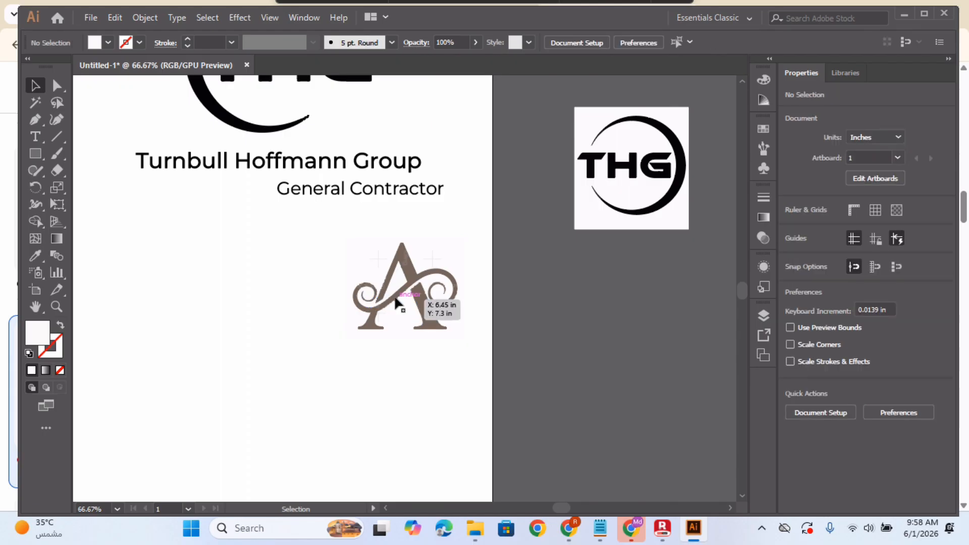
pyautogui.click(395, 302)
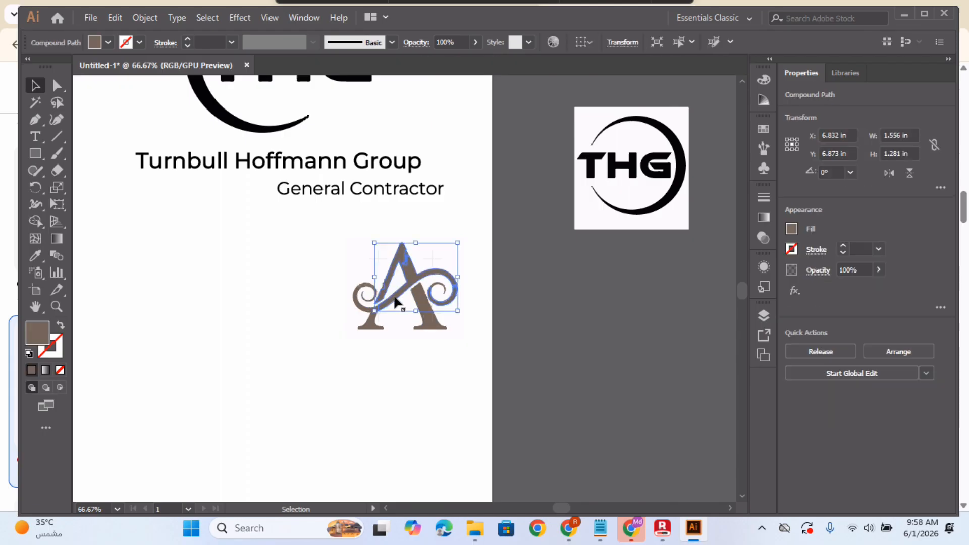
pyautogui.keyDown('shift'); pyautogui.click(362, 310); pyautogui.keyUp('shift')
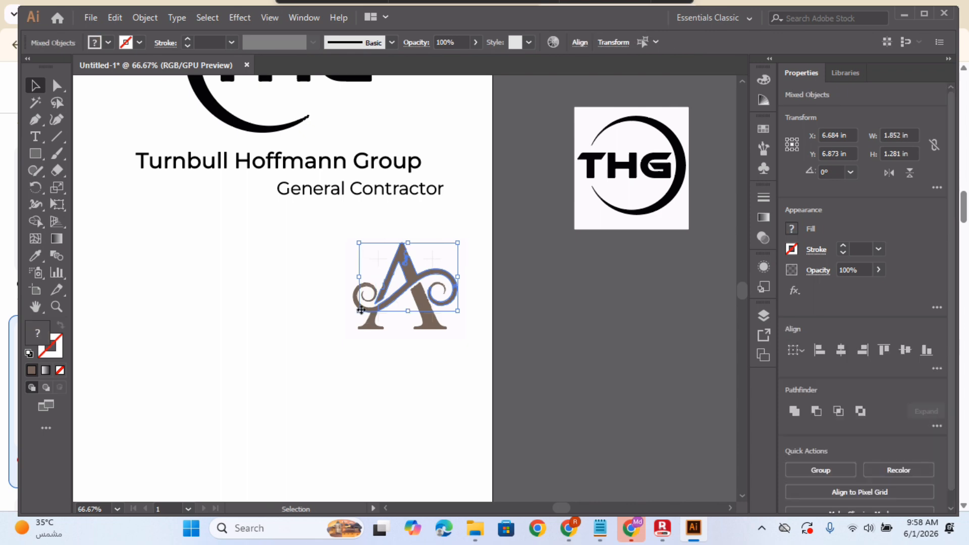
pyautogui.click(383, 435)
# Step: Examine how the traced letter A's diagonal stroke, sweeping crossbar and left curl are divided into separate pieces
pyautogui.click(418, 275)
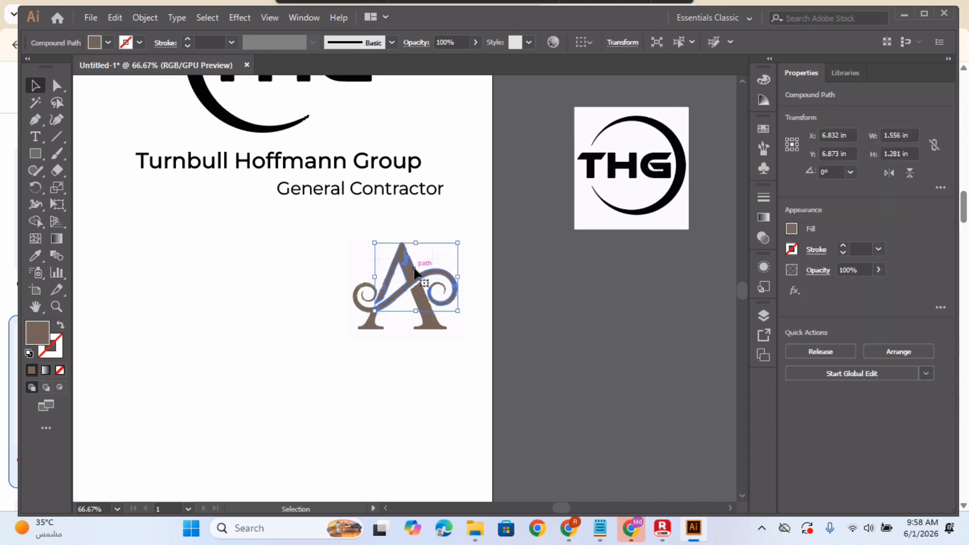
pyautogui.hotkey('ctrl', '+')
pyautogui.hotkey('ctrl', '+')
pyautogui.hotkey('ctrl', '+')
pyautogui.click(583, 325)
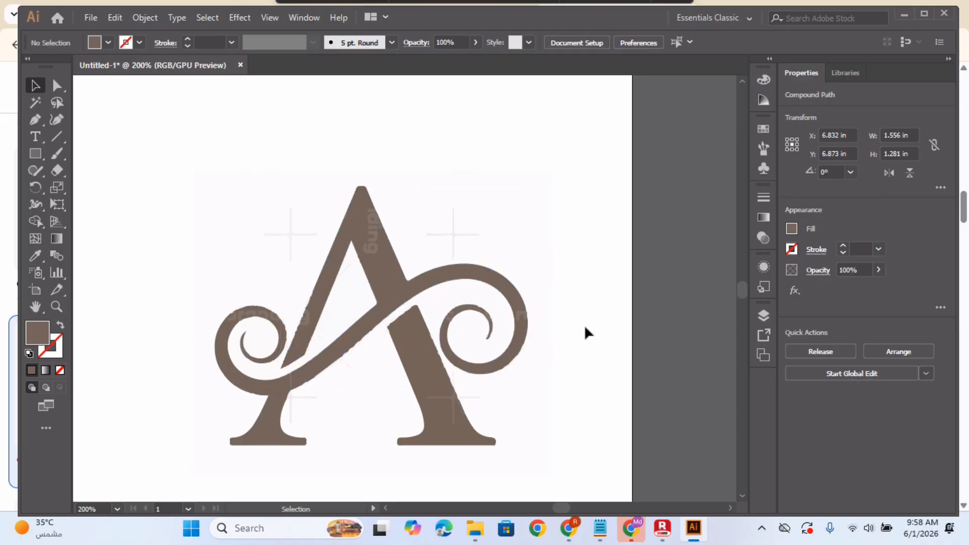
pyautogui.click(516, 356)
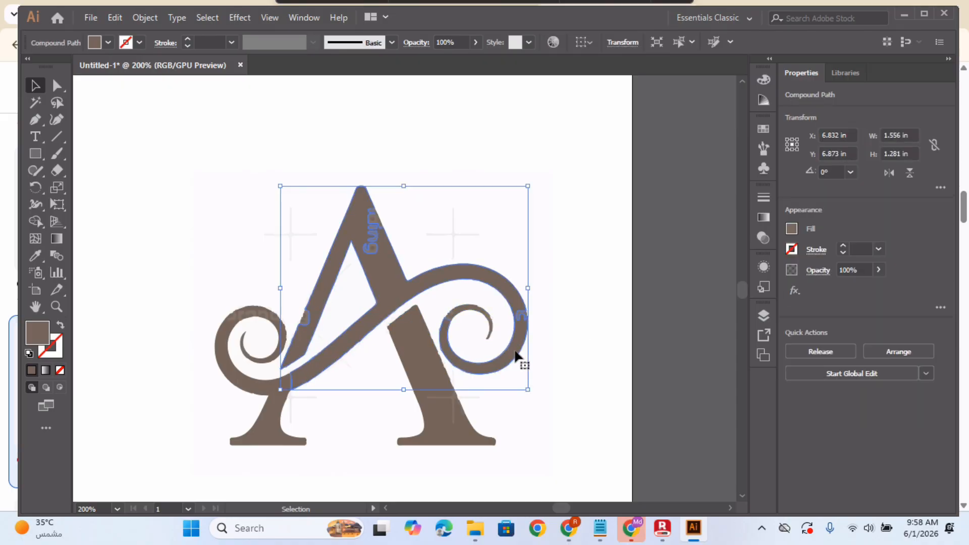
pyautogui.keyDown('shift'); pyautogui.click(234, 376); pyautogui.keyUp('shift')
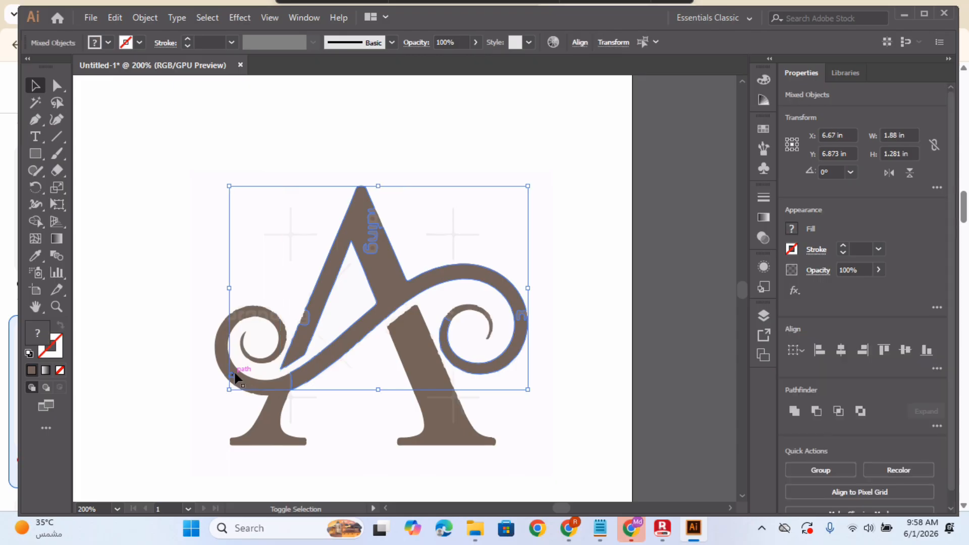
pyautogui.click(165, 386)
# Step: Delete the near-white background shape surrounding the traced letter A
pyautogui.click(222, 273)
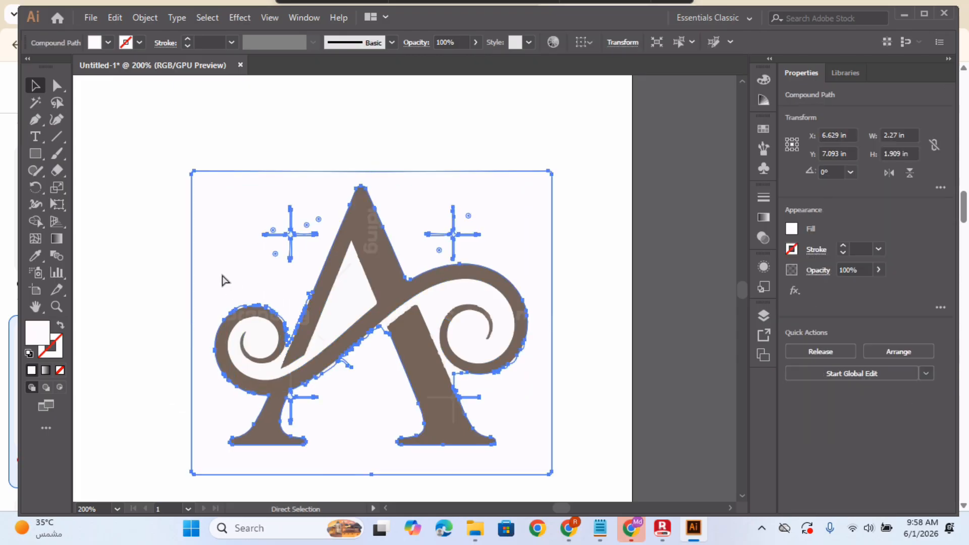
pyautogui.press('Delete')
pyautogui.moveTo(206, 274); pyautogui.dragTo(305, 275)
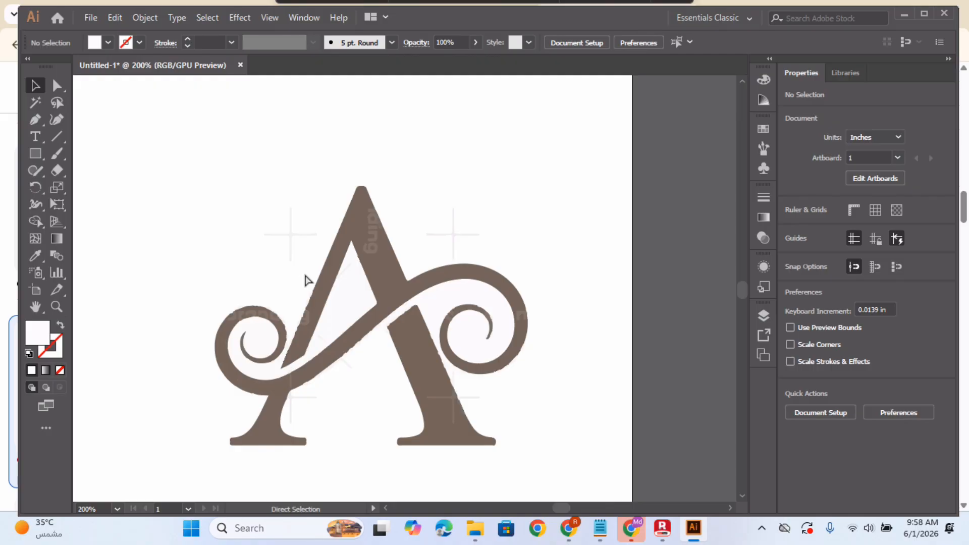
pyautogui.click(302, 330)
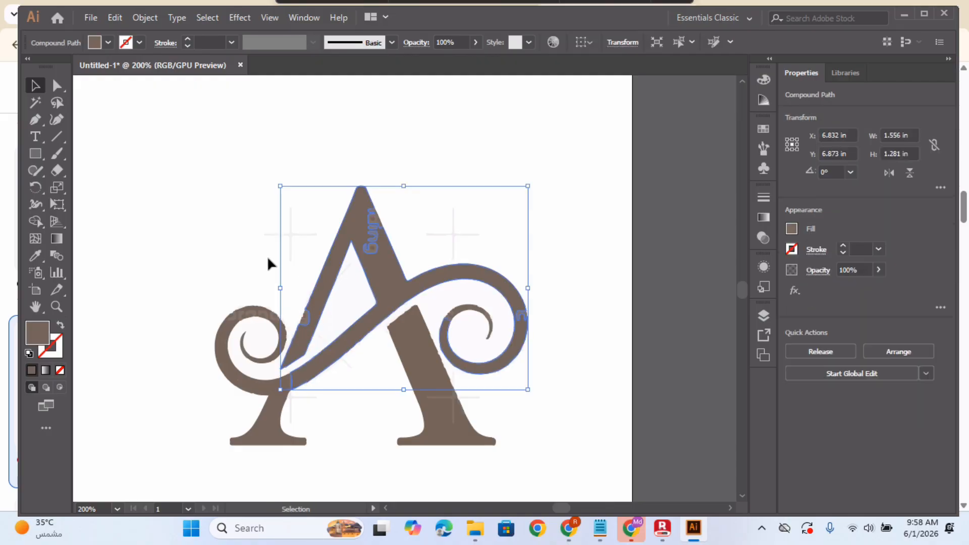
pyautogui.click(234, 251)
pyautogui.click(230, 327)
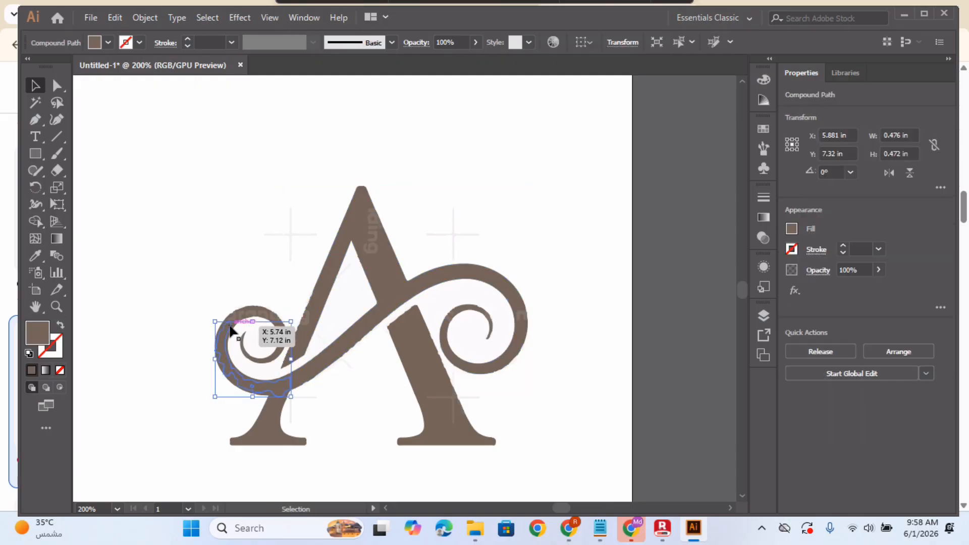
pyautogui.keyDown('shift'); pyautogui.click(320, 372); pyautogui.keyUp('shift')
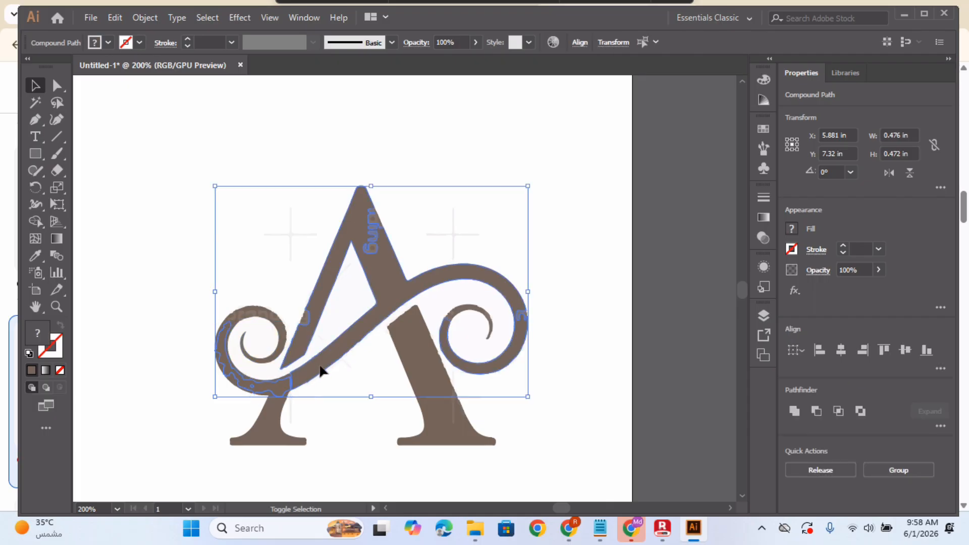
pyautogui.rightClick(329, 363)
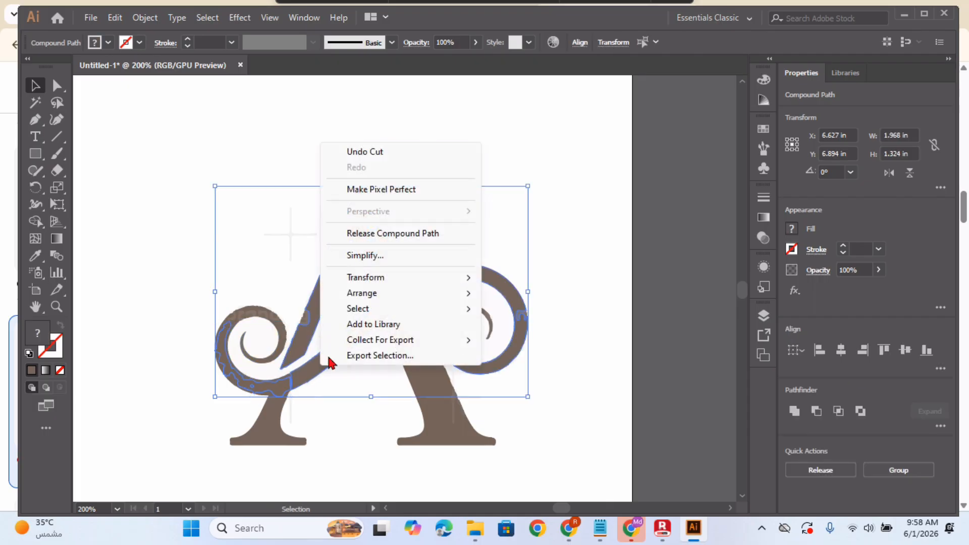
pyautogui.click(310, 377)
pyautogui.click(554, 441)
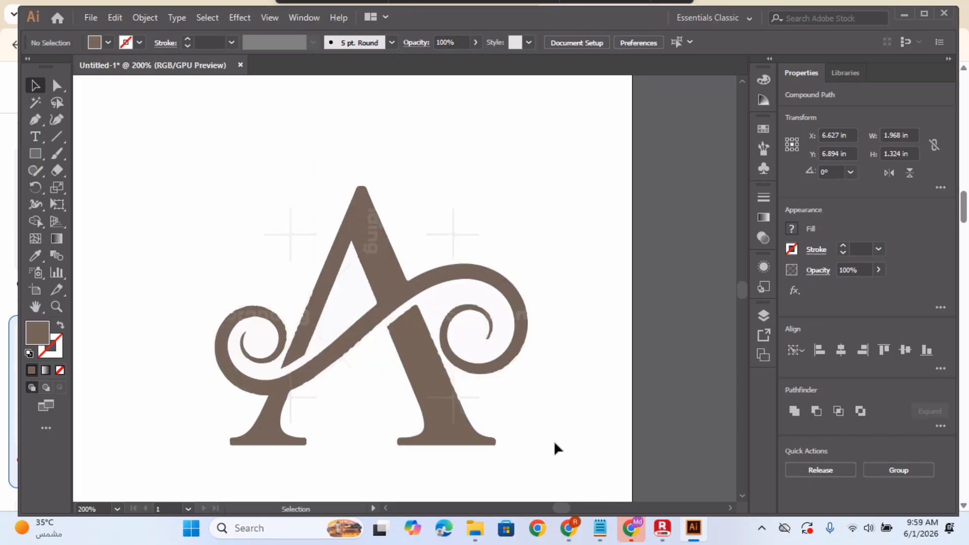
# Step: Duplicate the left curl fragment together with the A's main stroke piece and place the copy below and left of the traced letter
pyautogui.click(320, 378)
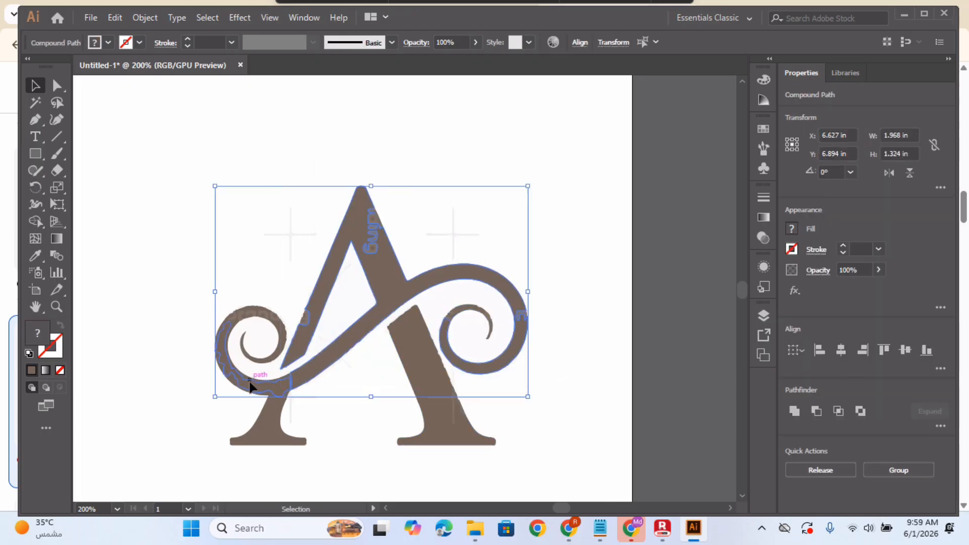
pyautogui.moveTo(354, 346); pyautogui.dragTo(610, 261)
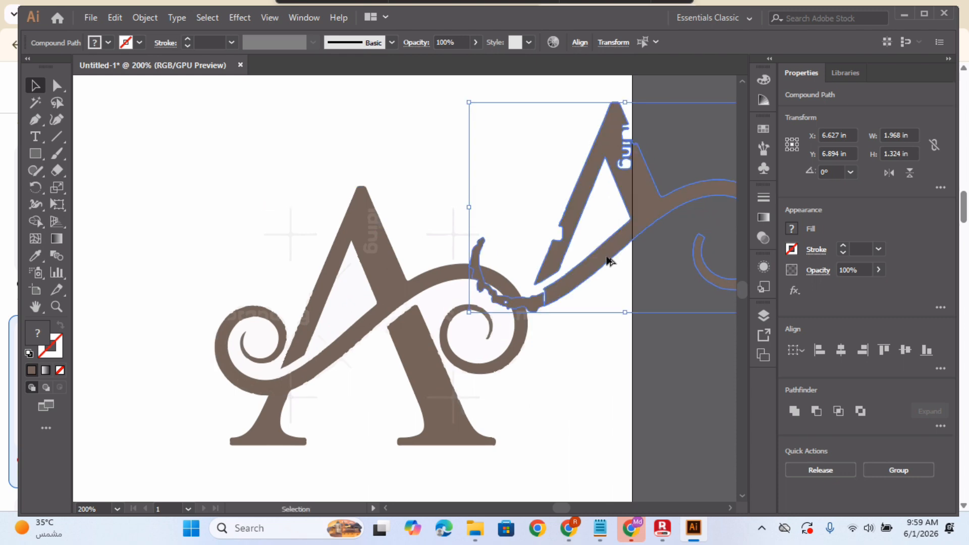
pyautogui.hotkey('ctrl', '-')
pyautogui.hotkey('ctrl', '-')
pyautogui.hotkey('ctrl', '-')
pyautogui.hotkey('ctrl', '-')
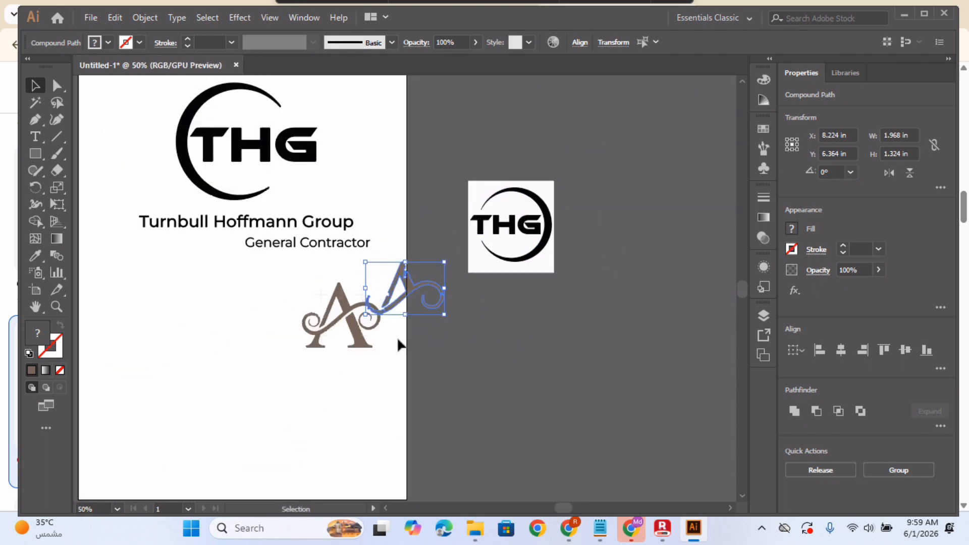
pyautogui.moveTo(414, 292); pyautogui.dragTo(204, 385)
pyautogui.click(271, 409)
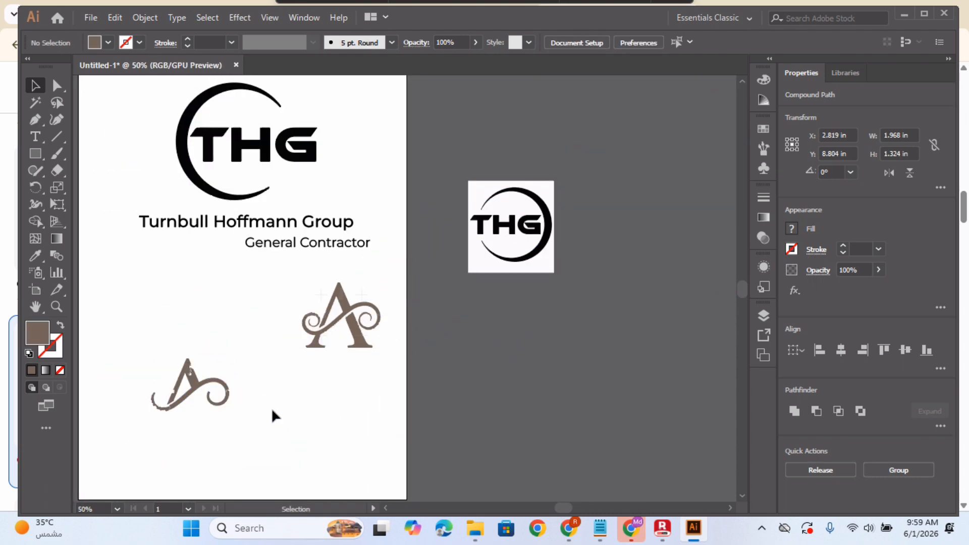
# Step: Examine the copied letter fragments up close for gaps and rough edges
pyautogui.click(192, 380)
pyautogui.rightClick(193, 376)
pyautogui.click(157, 349)
pyautogui.press('a')
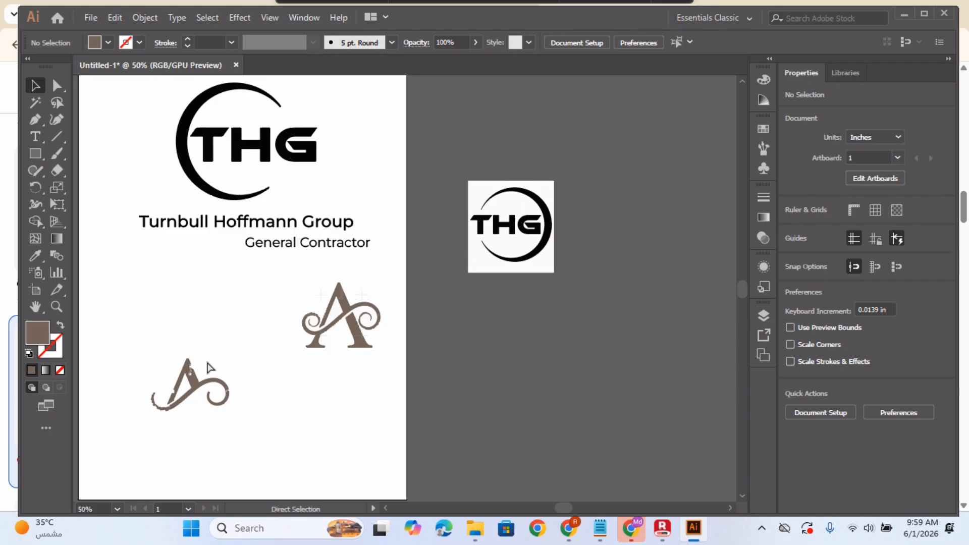
pyautogui.moveTo(139, 358); pyautogui.dragTo(230, 411)
pyautogui.hotkey('ctrl', '+')
pyautogui.hotkey('ctrl', '+')
pyautogui.hotkey('ctrl', '+')
pyautogui.hotkey('ctrl', '+')
pyautogui.click(622, 267)
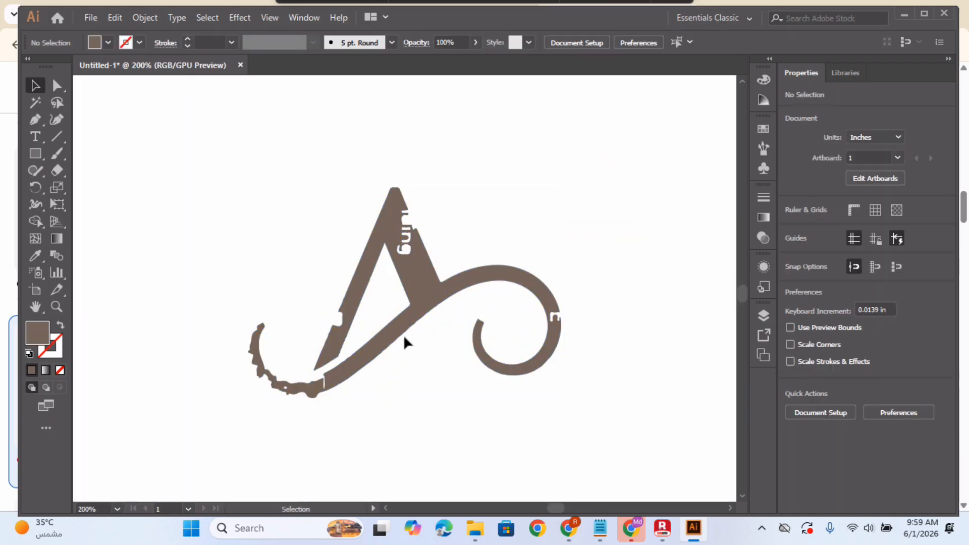
# Step: Delete the copied fragments of the letter A
pyautogui.click(420, 316)
pyautogui.press('Delete')
pyautogui.moveTo(207, 277); pyautogui.dragTo(236, 512)
pyautogui.press('Delete')
# Step: Try moving the A's main stroke piece away from the traced letter, and undo the move
pyautogui.moveTo(567, 195); pyautogui.dragTo(258, 375)
pyautogui.moveTo(461, 309); pyautogui.dragTo(563, 275)
pyautogui.hotkey('ctrl', 'z')
pyautogui.click(667, 293)
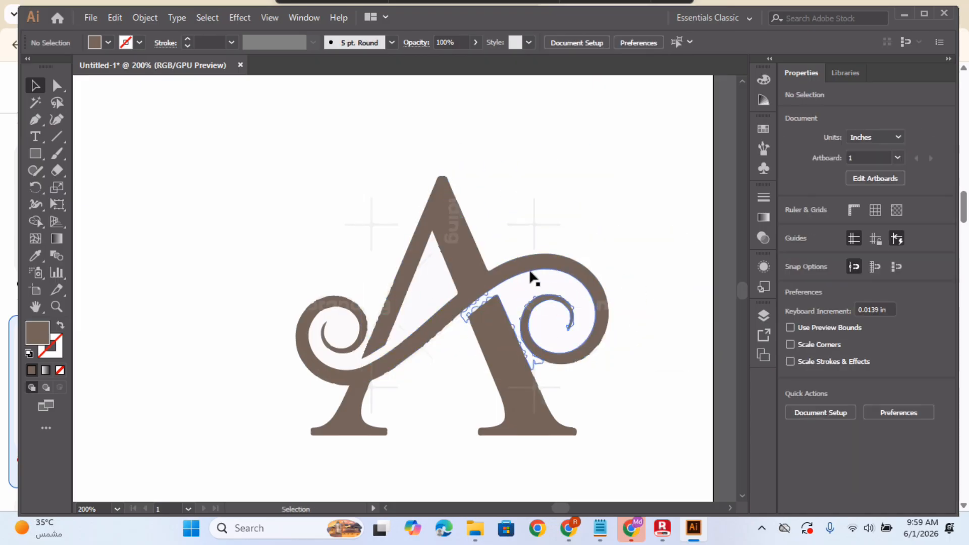
# Step: Try pulling the left curl's outer fragment away from the letter A, and undo the move
pyautogui.click(475, 292)
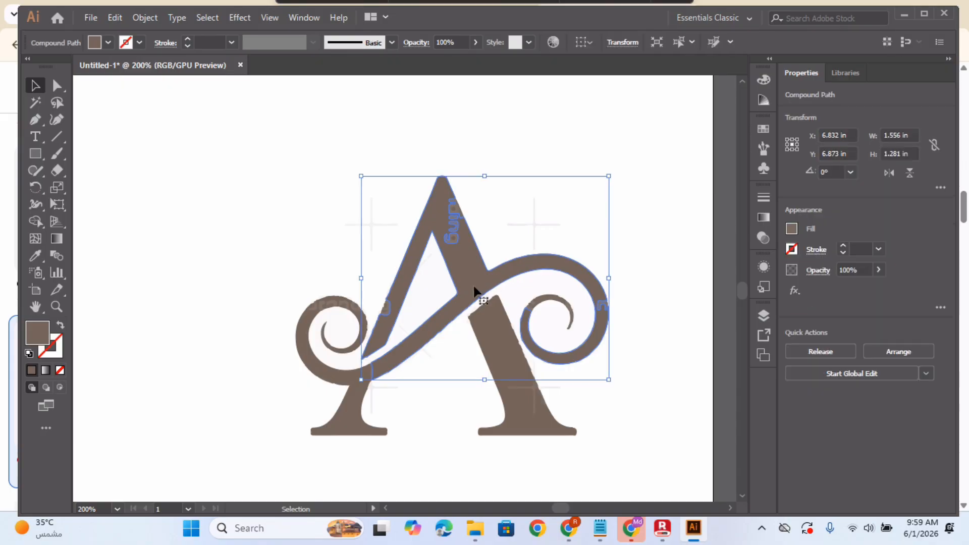
pyautogui.click(225, 305)
pyautogui.moveTo(302, 343); pyautogui.dragTo(219, 339)
pyautogui.click(310, 272)
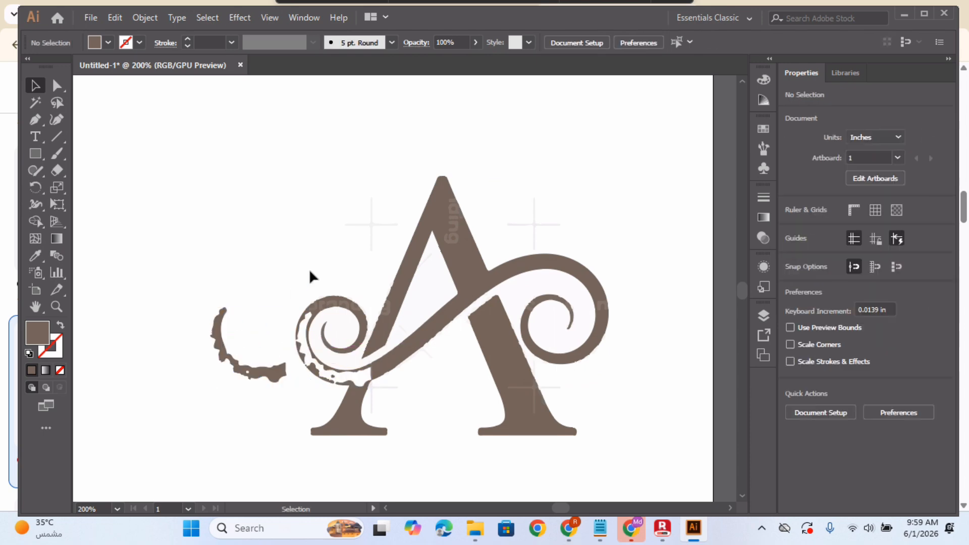
pyautogui.hotkey('ctrl', 'z')
# Step: Group the pieces that form the letter A's left curl
pyautogui.click(273, 297)
pyautogui.moveTo(272, 298); pyautogui.dragTo(341, 368)
pyautogui.rightClick(336, 372)
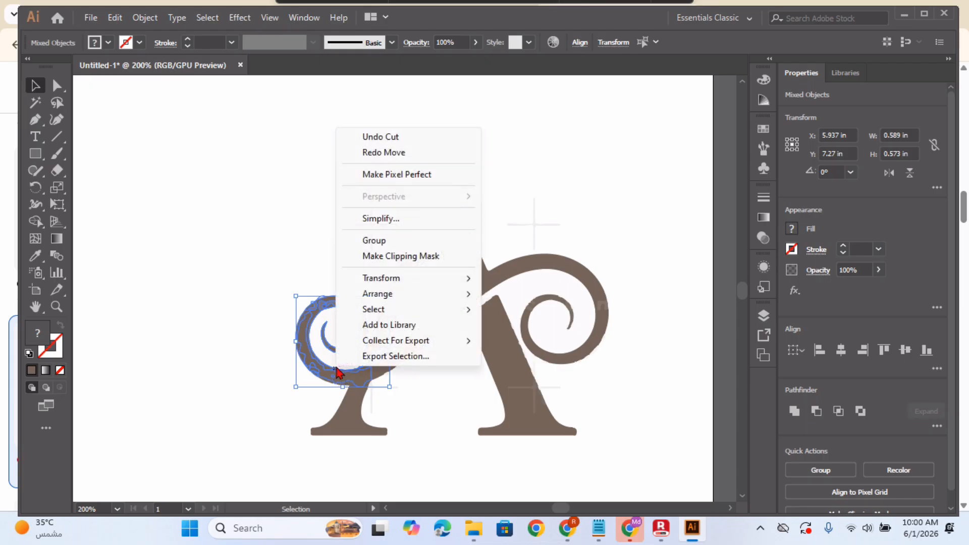
pyautogui.click(377, 242)
pyautogui.click(324, 241)
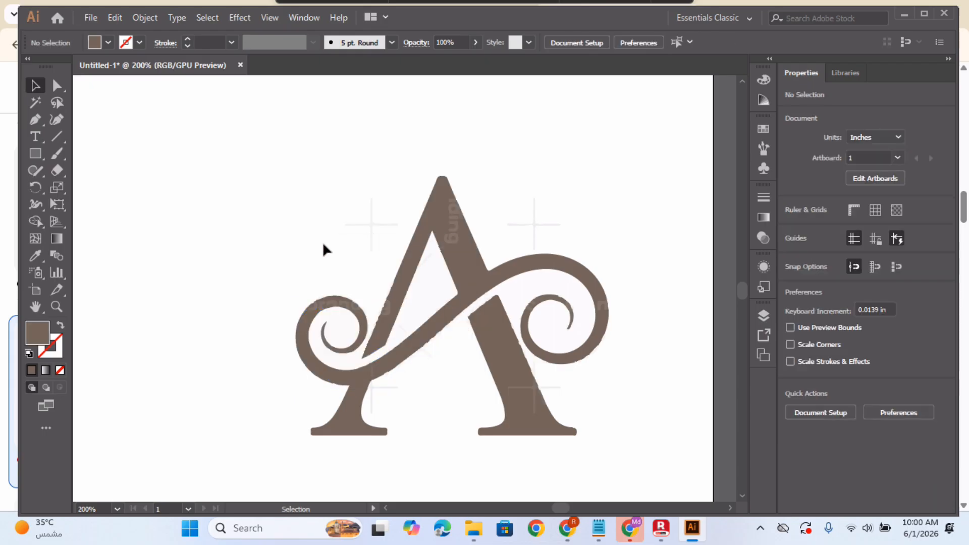
# Step: Try moving the grouped left curl and the A's main stroke piece aside, undoing each move
pyautogui.click(333, 305)
pyautogui.moveTo(333, 305); pyautogui.dragTo(238, 318)
pyautogui.click(343, 256)
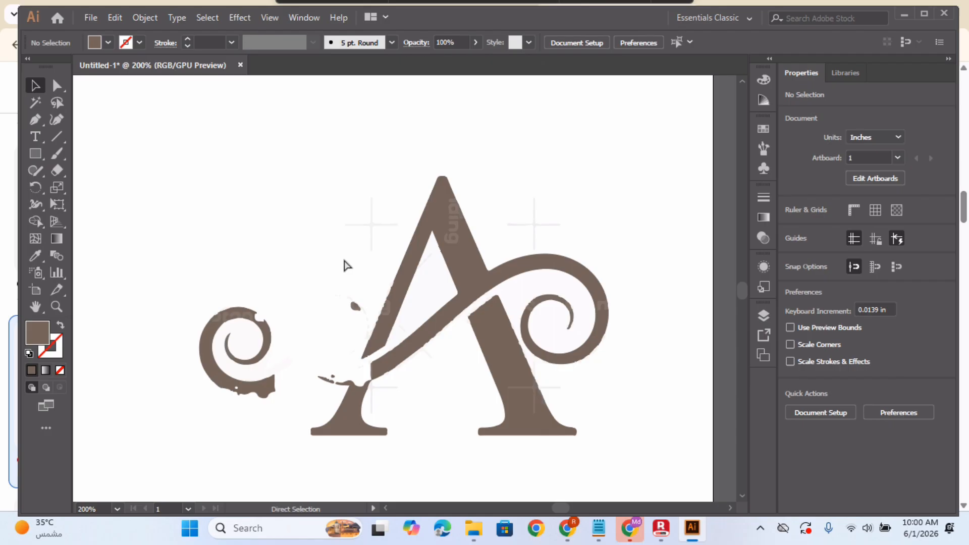
pyautogui.hotkey('ctrl', 'z')
pyautogui.click(323, 247)
pyautogui.moveTo(493, 282); pyautogui.dragTo(530, 183)
pyautogui.hotkey('ctrl', 'z')
pyautogui.click(645, 253)
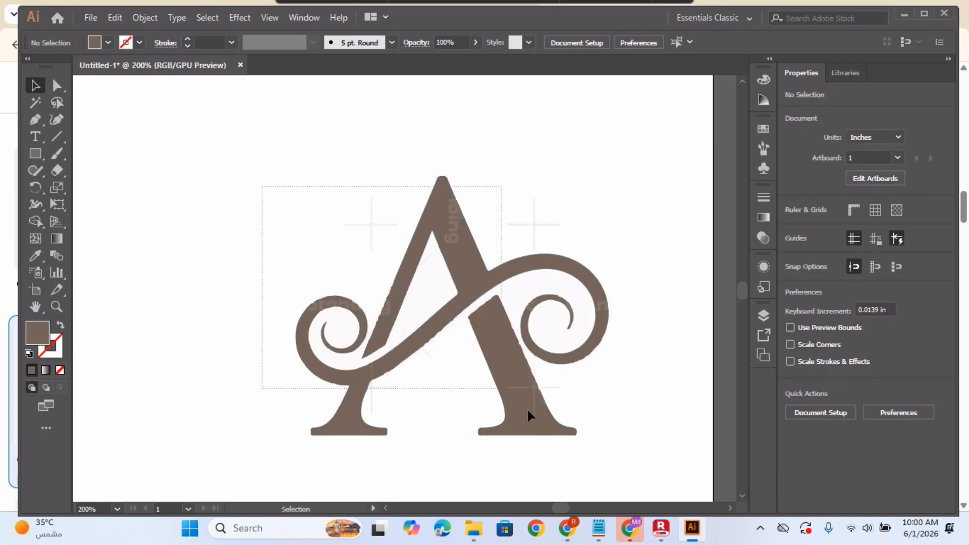
# Step: Select all the traced pieces of the letter A and group them
pyautogui.hotkey('ctrl', 'a')
pyautogui.rightClick(468, 333)
pyautogui.click(543, 202)
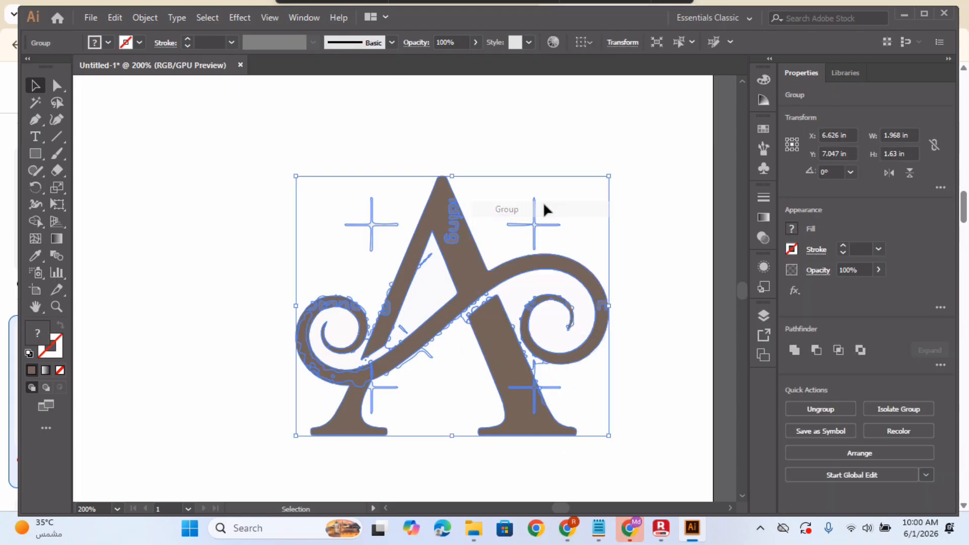
pyautogui.click(661, 225)
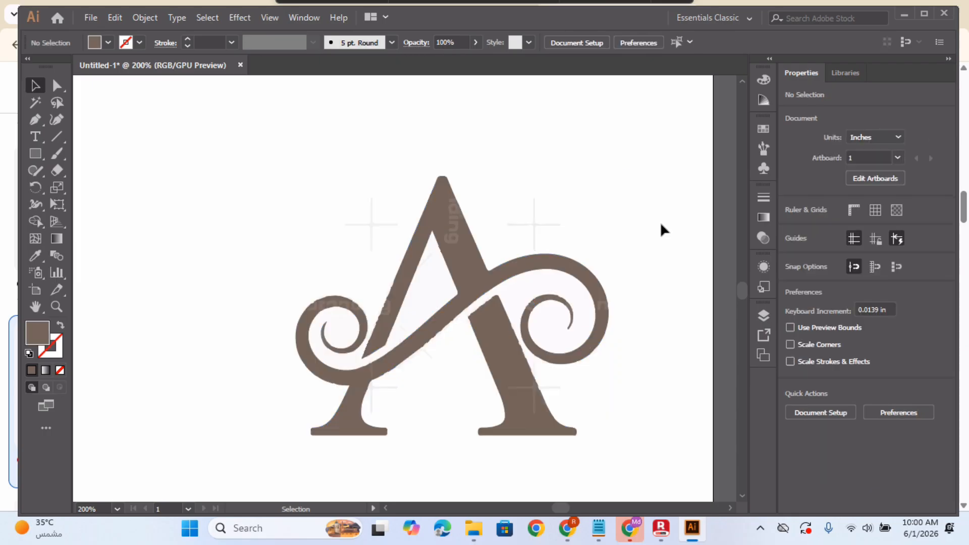
# Step: Try drawing a straight pen segment across the A's right stroke where it meets the swirl, and undo it
pyautogui.click(37, 155)
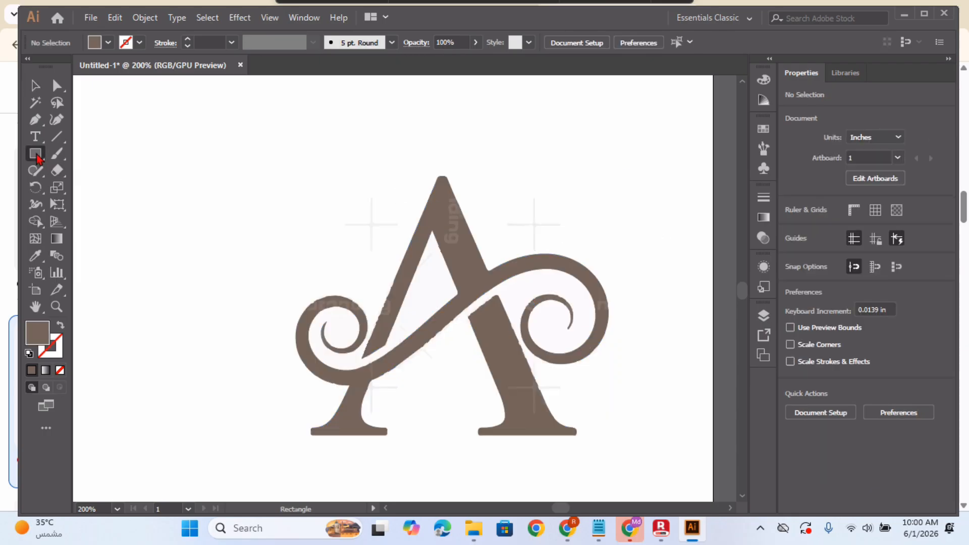
pyautogui.click(35, 121)
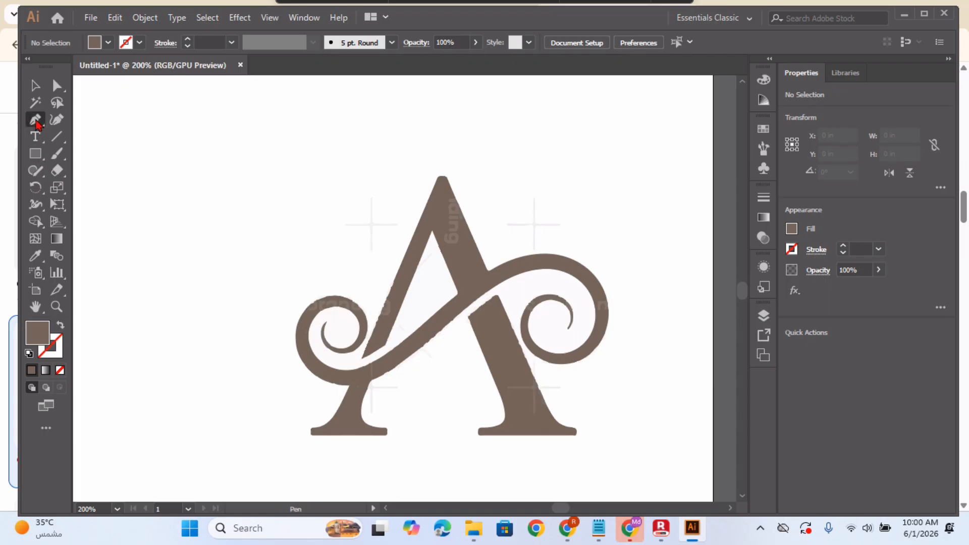
pyautogui.click(457, 291)
pyautogui.click(491, 269)
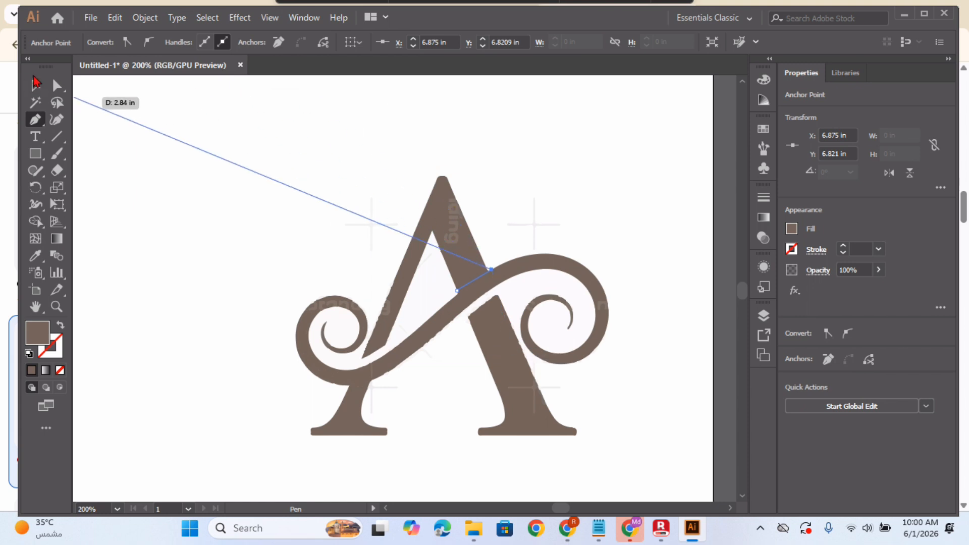
pyautogui.click(37, 88)
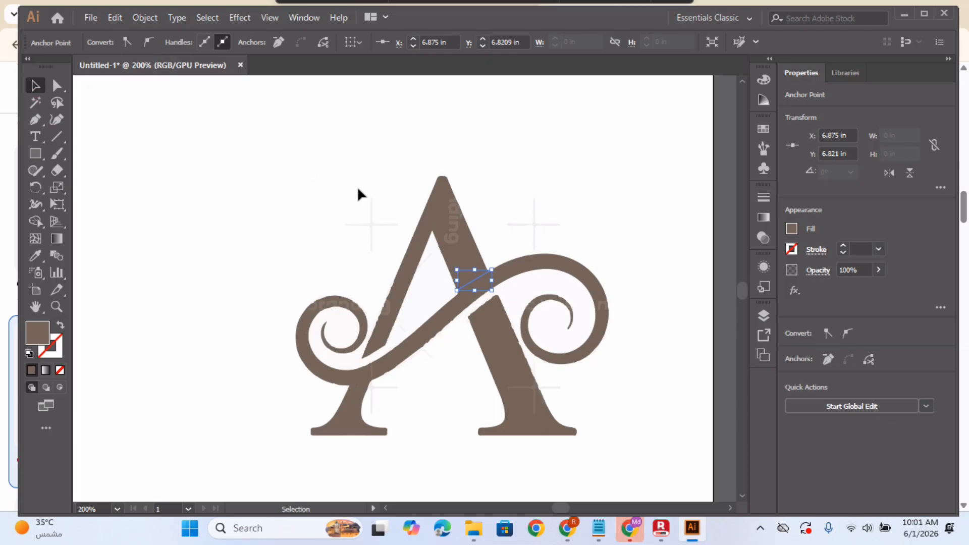
pyautogui.hotkey('ctrl', 'z')
pyautogui.hotkey('ctrl', 'z')
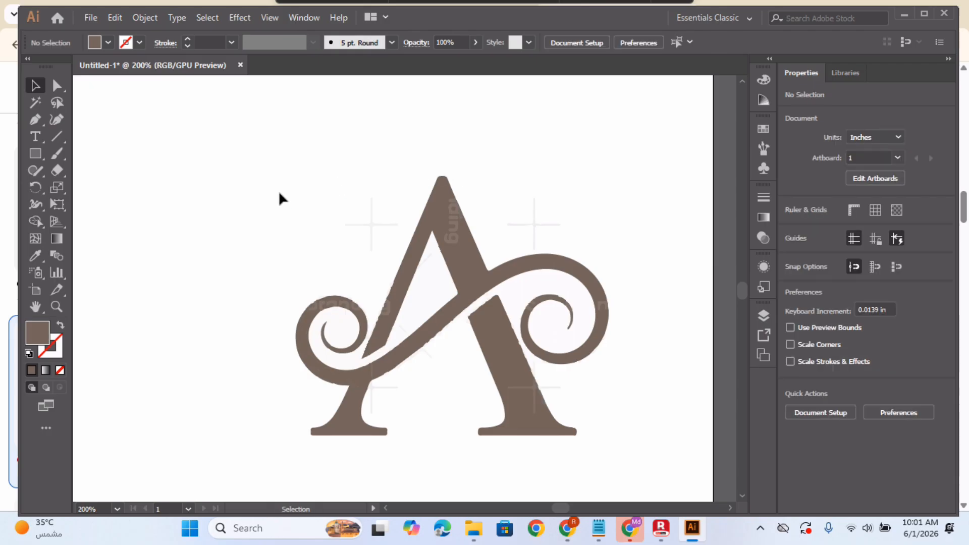
# Step: Draw a rectangle about 0.61 by 0.31 in over the junction of the A's right stroke and the swirl
pyautogui.click(35, 153)
pyautogui.moveTo(427, 279); pyautogui.dragTo(525, 309)
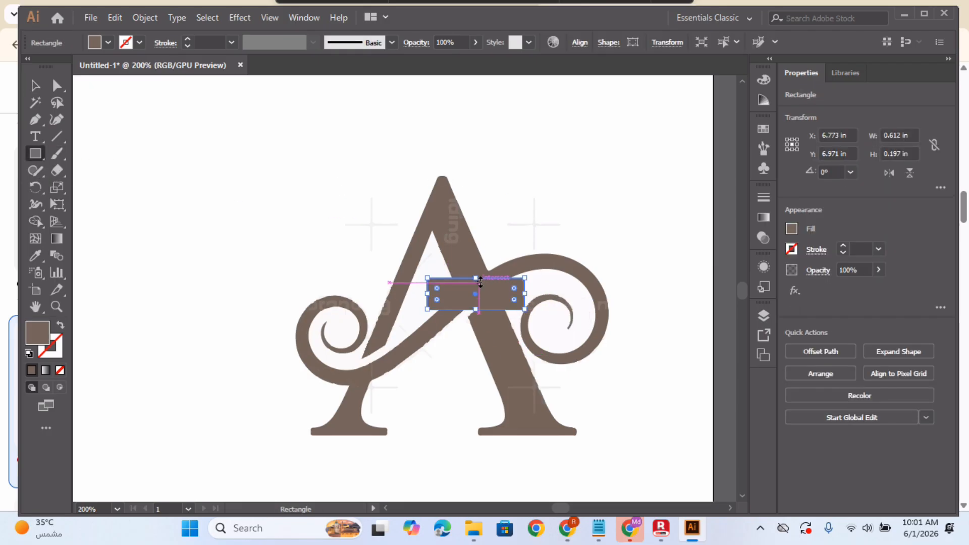
pyautogui.moveTo(476, 279); pyautogui.dragTo(476, 261)
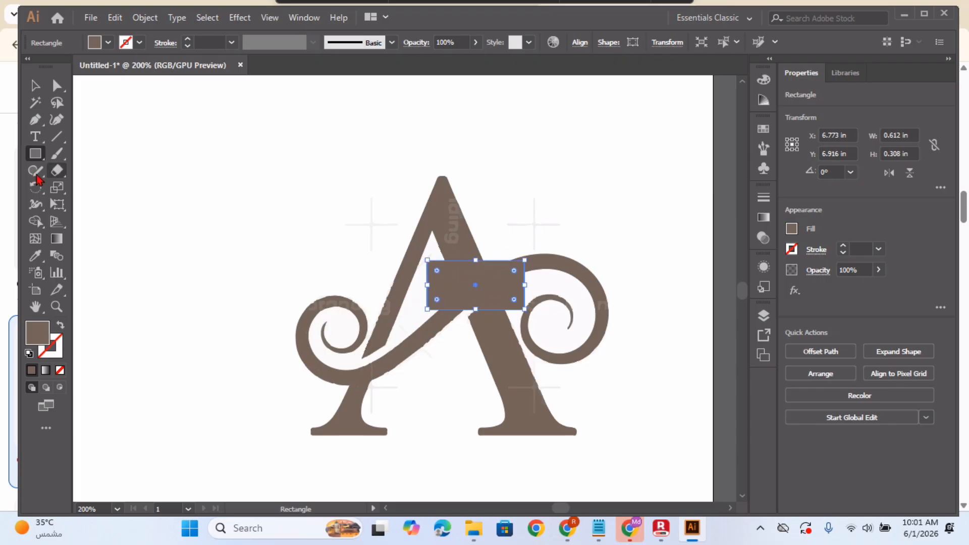
# Step: Try removing the A's right leg, the cross mark and the rectangle's overlap areas with Shape Builder, and undo the removals
pyautogui.click(36, 87)
pyautogui.moveTo(338, 202); pyautogui.dragTo(603, 395)
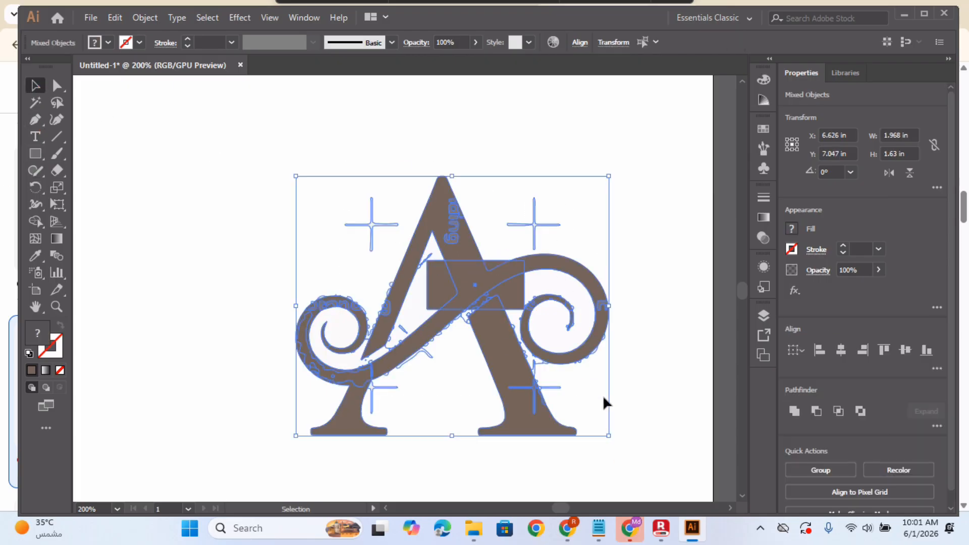
pyautogui.click(35, 222)
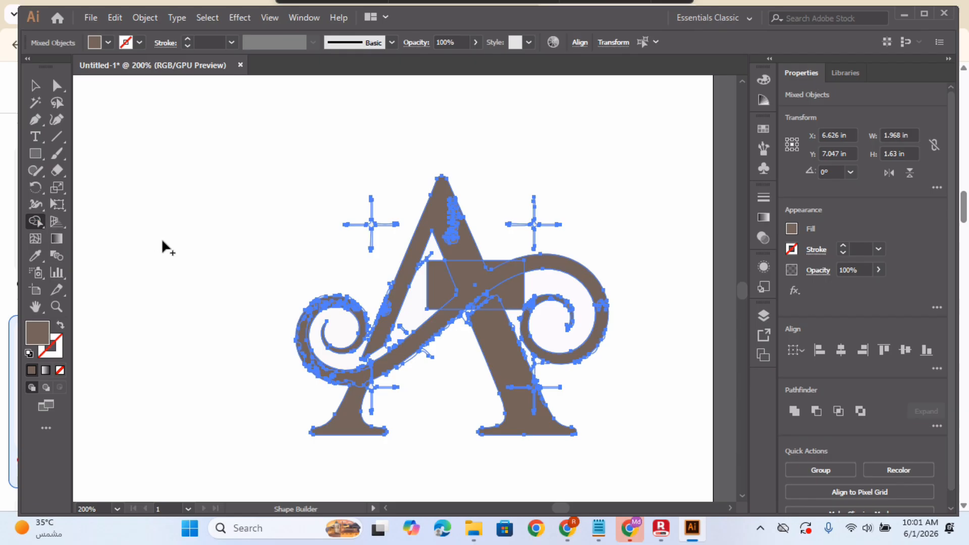
pyautogui.keyDown('alt'); pyautogui.click(534, 399); pyautogui.keyUp('alt')
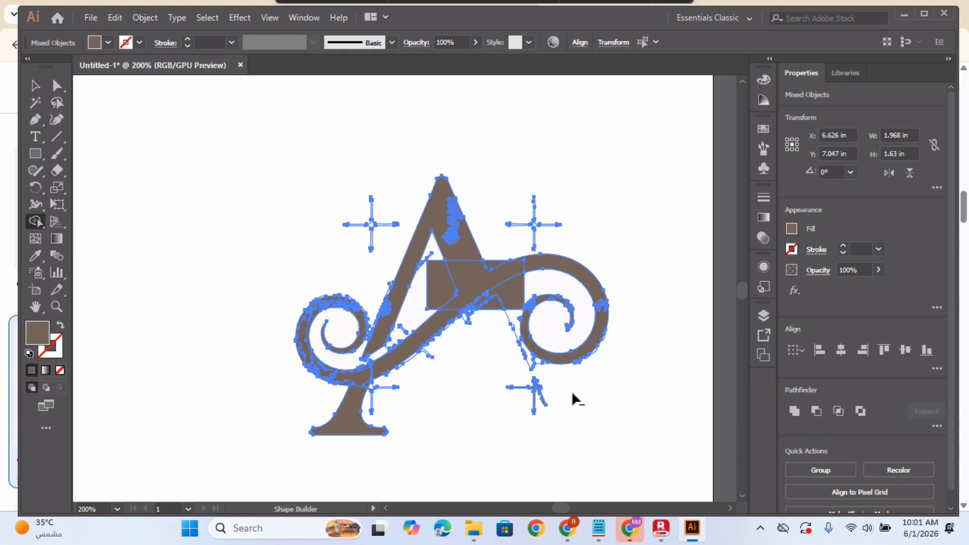
pyautogui.keyDown('alt'); pyautogui.click(527, 386); pyautogui.keyUp('alt')
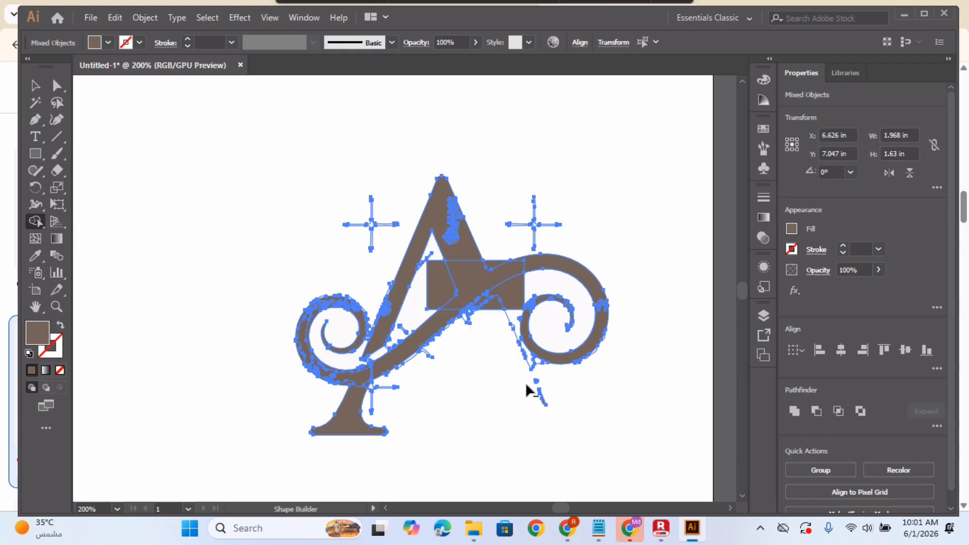
pyautogui.keyDown('alt'); pyautogui.click(495, 297); pyautogui.keyUp('alt')
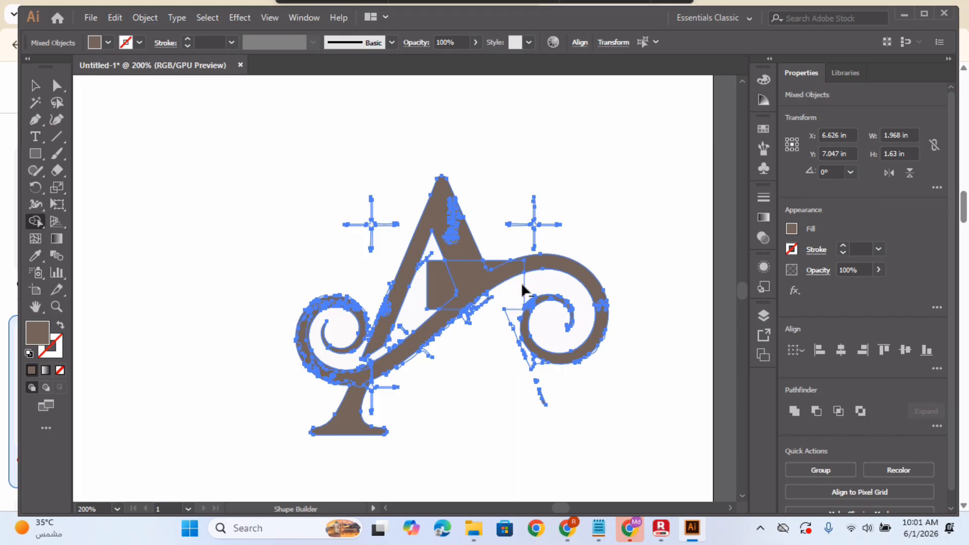
pyautogui.moveTo(503, 311)
pyautogui.mouseDown()
pyautogui.moveTo(484, 298)
pyautogui.moveTo(470, 312)
pyautogui.mouseUp()
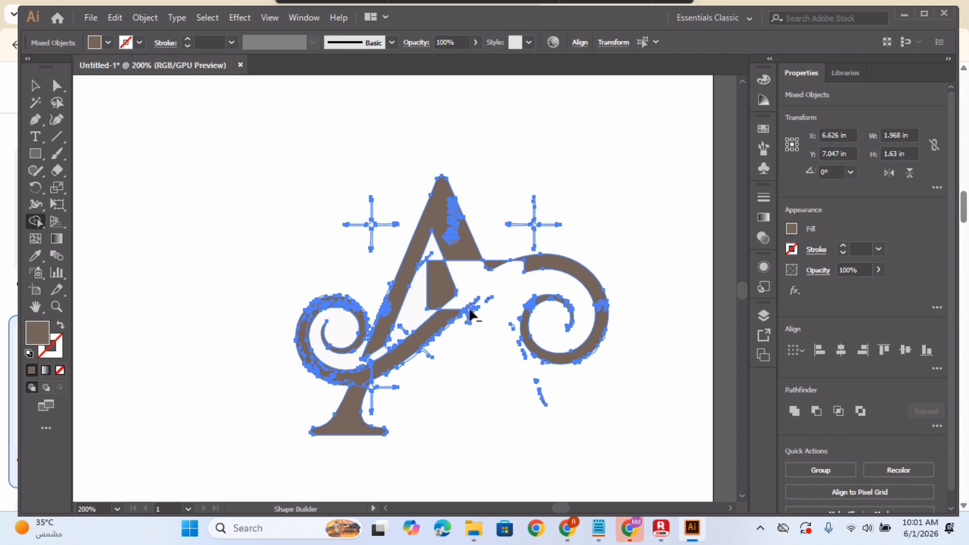
pyautogui.hotkey('ctrl', 'z')
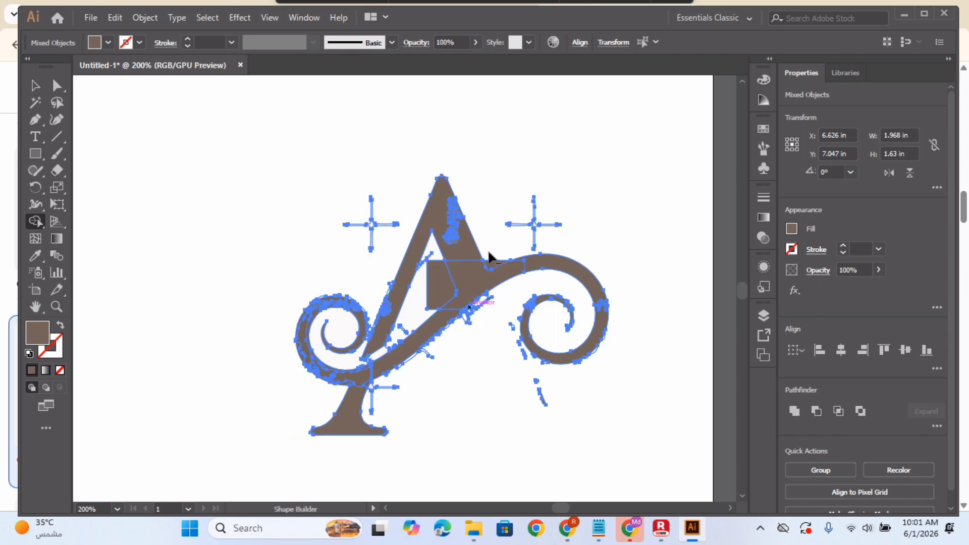
pyautogui.moveTo(489, 264); pyautogui.dragTo(446, 278)
pyautogui.hotkey('ctrl', 'z')
pyautogui.hotkey('ctrl', 'z')
pyautogui.hotkey('ctrl', 'z')
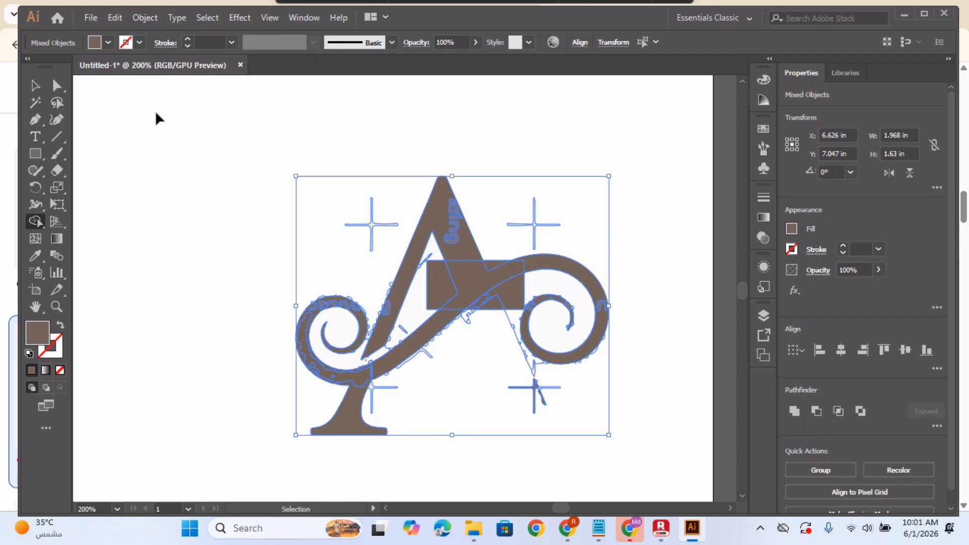
pyautogui.hotkey('ctrl', 'z')
# Step: Extend the rectangle's lower and upper edges so it fully covers the junction of the A's right stroke and the swirl
pyautogui.click(36, 86)
pyautogui.click(582, 206)
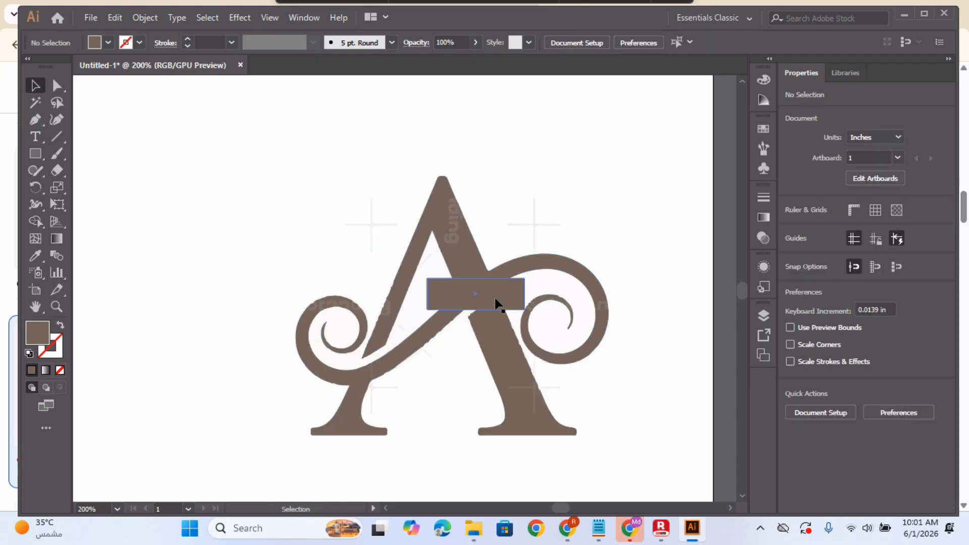
pyautogui.click(476, 308)
pyautogui.moveTo(476, 309); pyautogui.dragTo(484, 328)
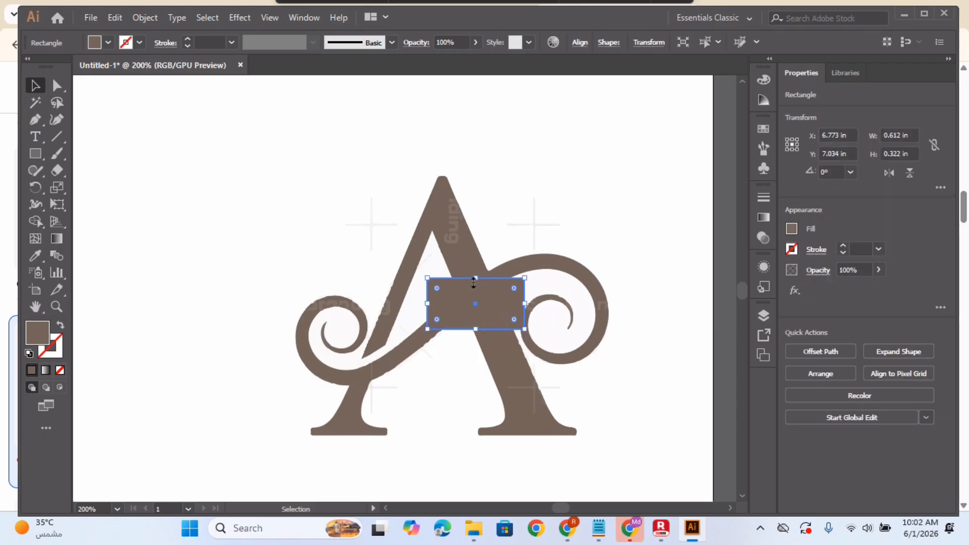
pyautogui.moveTo(476, 277); pyautogui.dragTo(476, 255)
# Step: Try cutting the grouped letter A artwork, and undo the cut
pyautogui.click(536, 221)
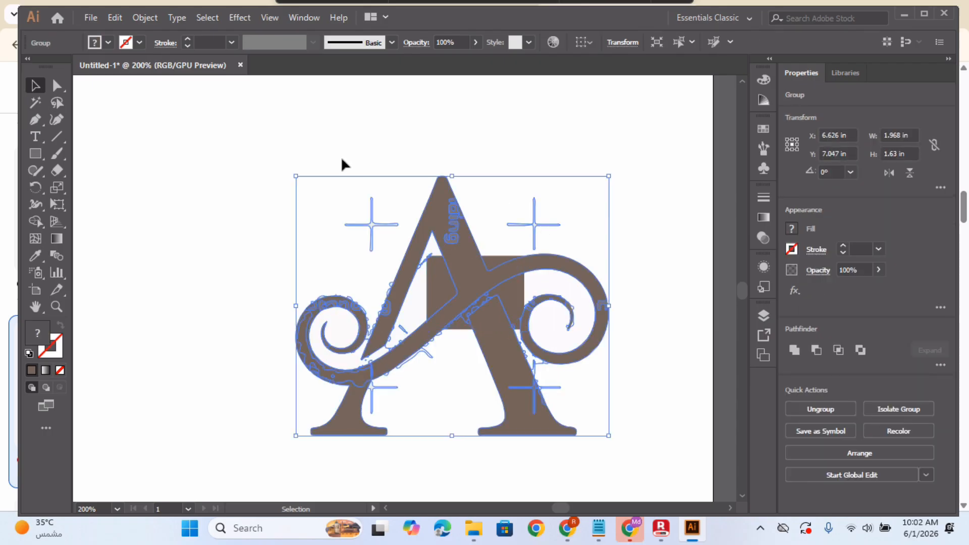
pyautogui.click(361, 185)
pyautogui.click(372, 221)
pyautogui.hotkey('ctrl', 'x')
pyautogui.hotkey('ctrl', 'z')
# Step: Divide the letter A and the overlapping rectangle with Pathfinder, and ungroup the resulting pieces
pyautogui.click(543, 115)
pyautogui.moveTo(305, 182); pyautogui.dragTo(592, 404)
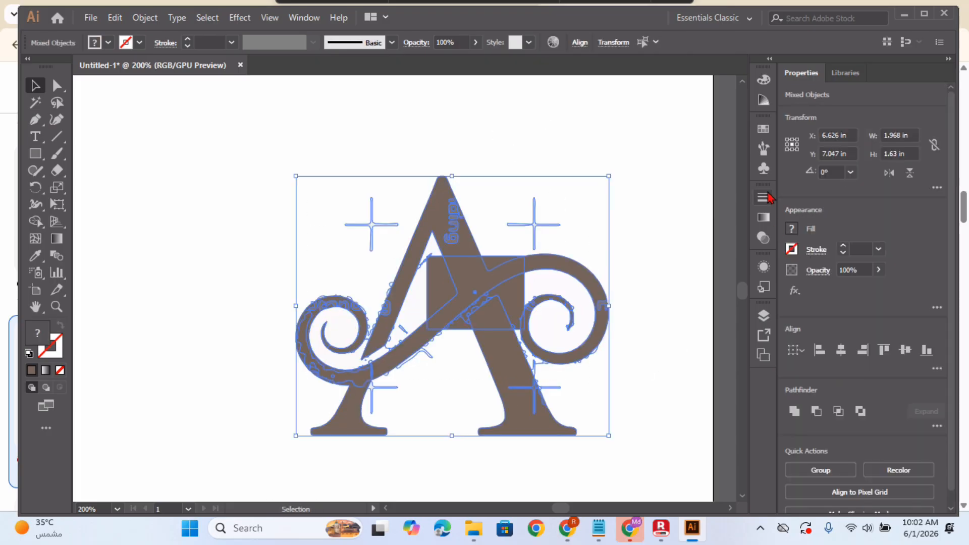
pyautogui.click(304, 18)
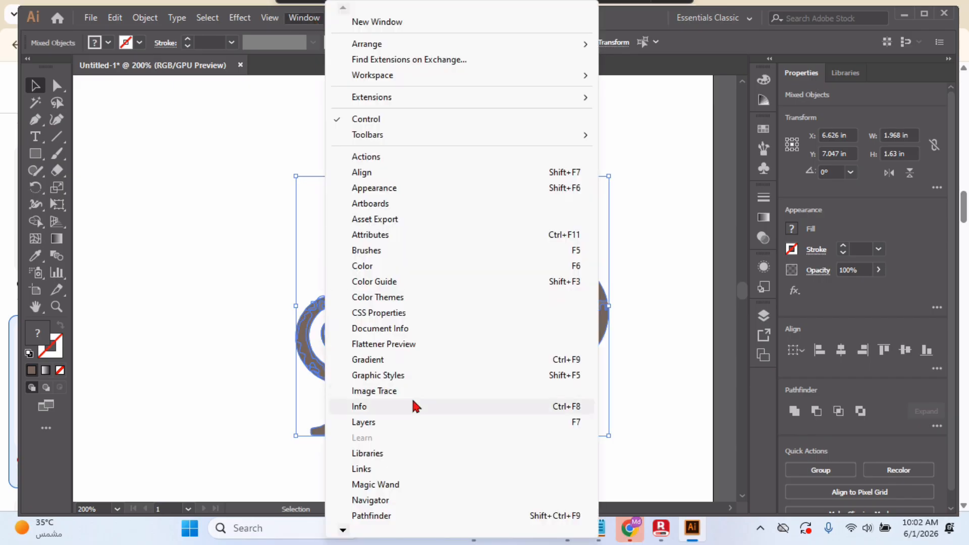
pyautogui.click(372, 515)
pyautogui.click(529, 171)
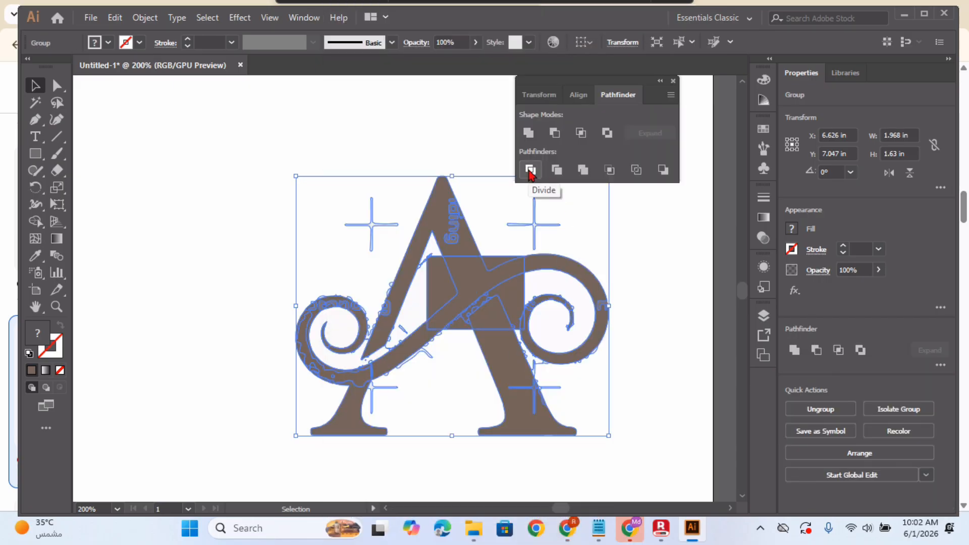
pyautogui.rightClick(482, 331)
pyautogui.click(568, 202)
pyautogui.click(666, 265)
# Step: Select the letter's main body, left curl and rectangle pieces, and move them to the left, away from the right swirl
pyautogui.click(480, 268)
pyautogui.rightClick(487, 268)
pyautogui.click(677, 331)
pyautogui.click(473, 263)
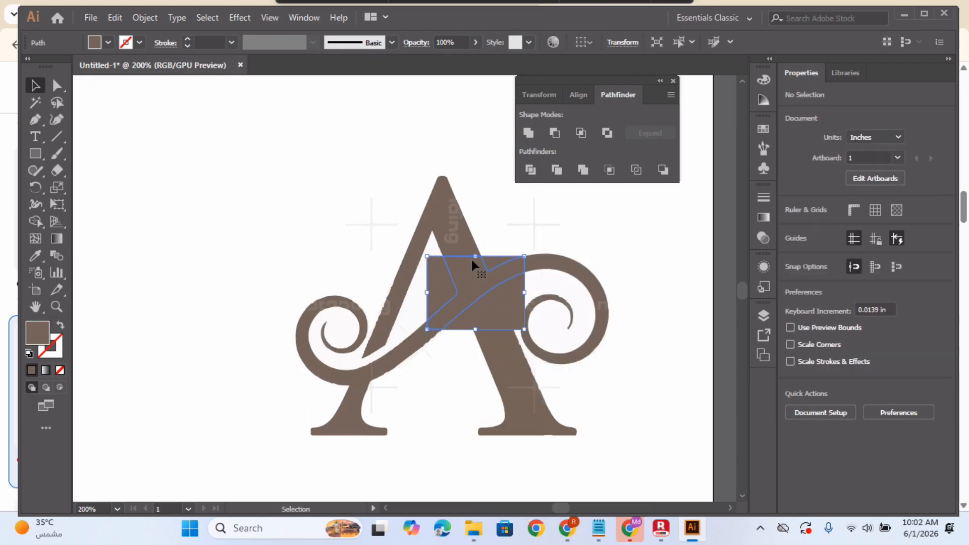
pyautogui.click(511, 231)
pyautogui.moveTo(279, 187); pyautogui.dragTo(347, 328)
pyautogui.click(481, 325)
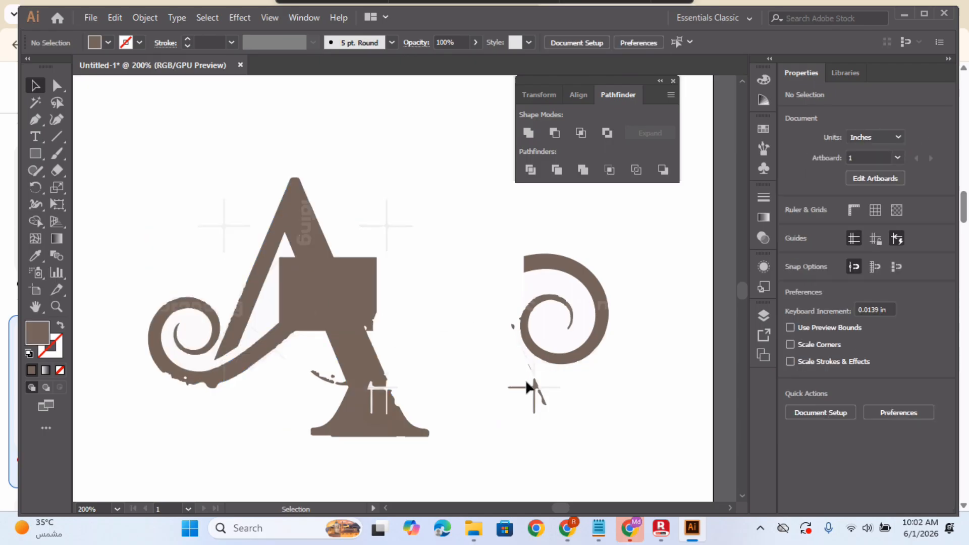
# Step: Delete the separated letter A body and rectangle pieces, keeping the right swirl
pyautogui.moveTo(516, 334); pyautogui.dragTo(563, 423)
pyautogui.click(516, 332)
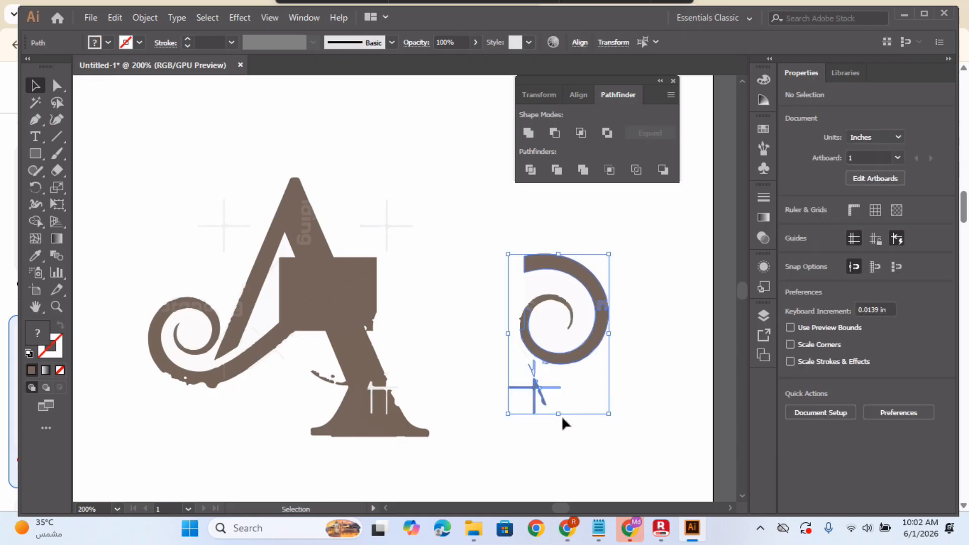
pyautogui.click(649, 407)
pyautogui.moveTo(508, 259); pyautogui.dragTo(599, 340)
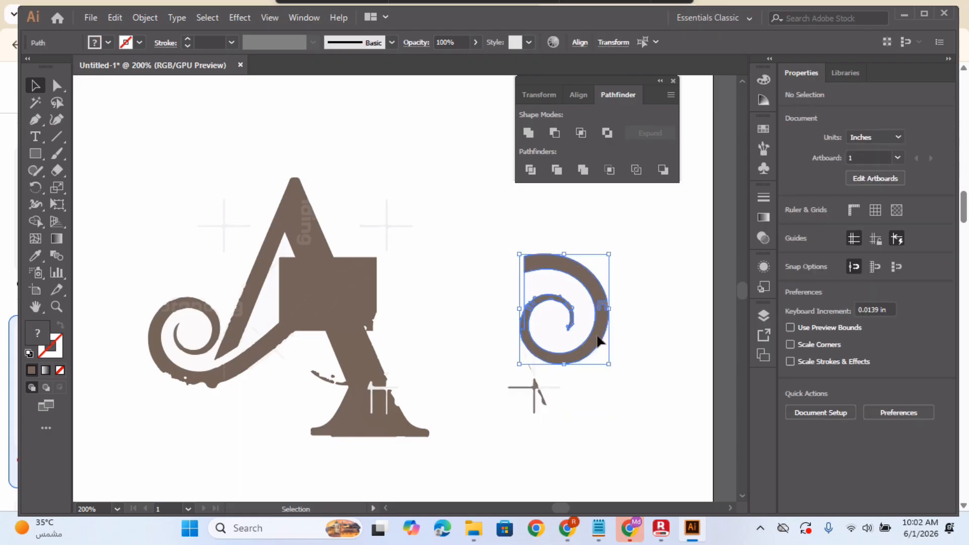
pyautogui.rightClick(594, 331)
pyautogui.click(444, 300)
pyautogui.moveTo(147, 177); pyautogui.dragTo(402, 435)
pyautogui.press('Delete')
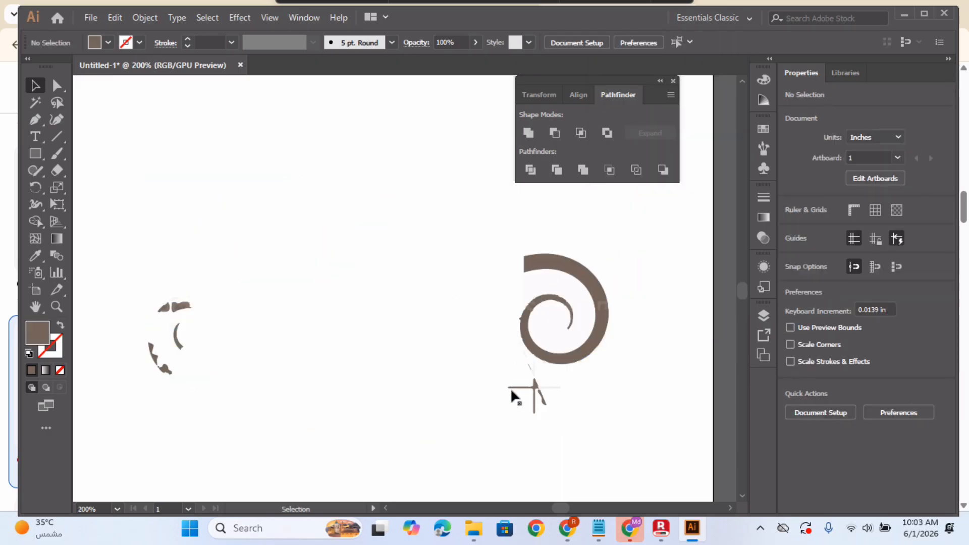
# Step: Remove the leftover cross mark and stroke fragments below the swirl
pyautogui.moveTo(505, 362); pyautogui.dragTo(577, 416)
pyautogui.click(632, 435)
pyautogui.click(536, 392)
pyautogui.hotkey('ctrl', 'x')
pyautogui.moveTo(547, 394); pyautogui.dragTo(558, 404)
pyautogui.press('Delete')
# Step: Move the swirl's pieces to the left, and delete the remaining fragments of the left curl
pyautogui.moveTo(607, 354); pyautogui.dragTo(605, 352)
pyautogui.rightClick(606, 352)
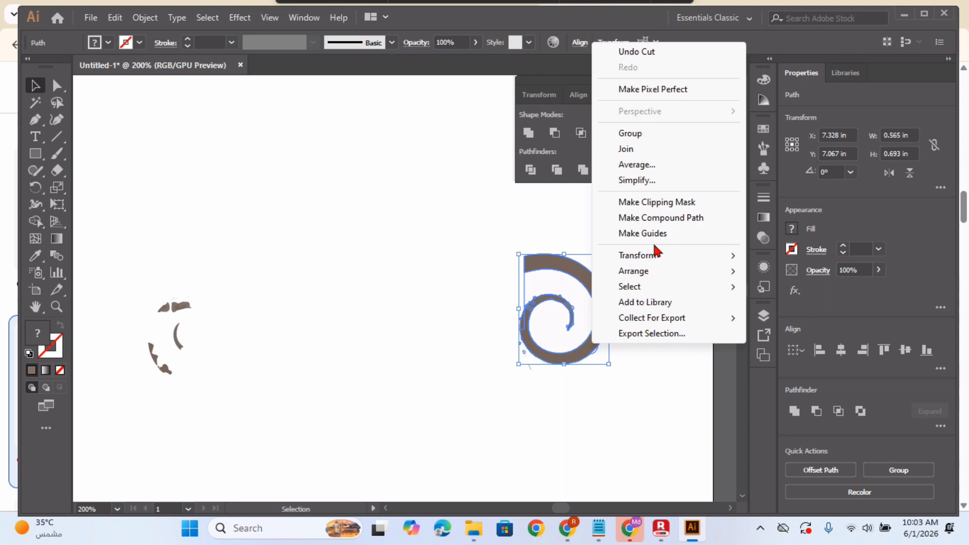
pyautogui.click(631, 142)
pyautogui.moveTo(593, 299); pyautogui.dragTo(395, 265)
pyautogui.click(545, 315)
pyautogui.moveTo(237, 389); pyautogui.dragTo(238, 392)
pyautogui.press('Delete')
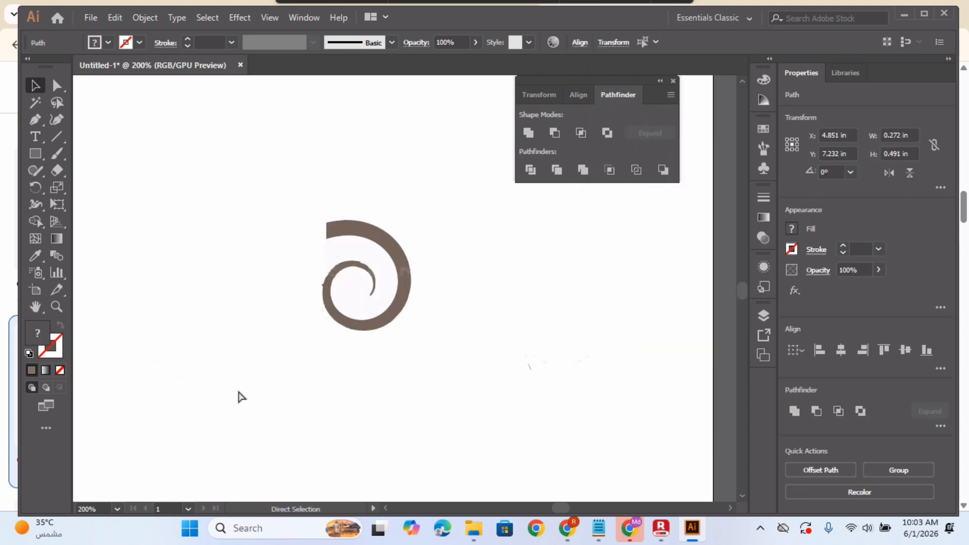
# Step: Place the swirl off the artboard below the reference logo image, enlarged to about 0.92 by 1.14 in
pyautogui.hotkey('ctrl', '-')
pyautogui.hotkey('ctrl', '-')
pyautogui.hotkey('ctrl', '-')
pyautogui.moveTo(409, 280); pyautogui.dragTo(555, 388)
pyautogui.click(599, 411)
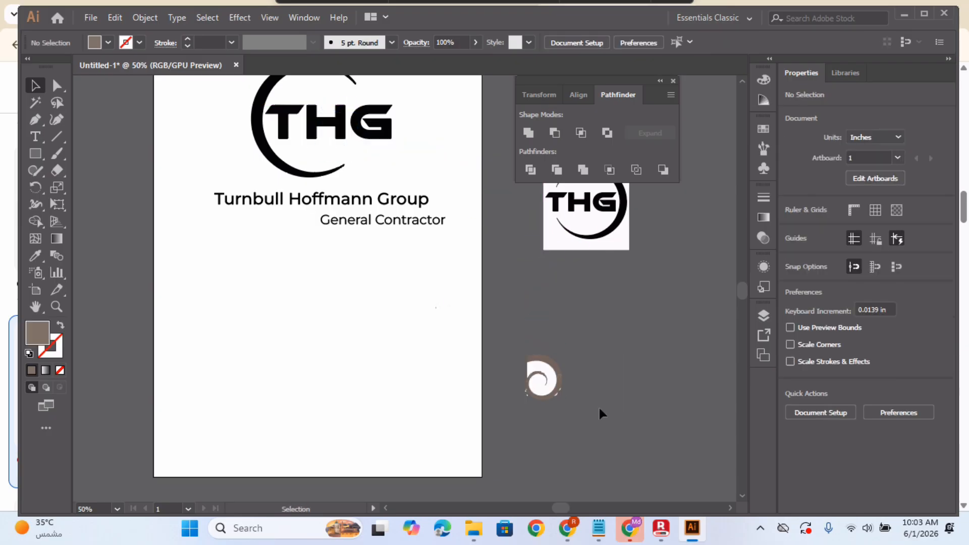
# Step: Select all the pieces of the swirl and group them
pyautogui.click(544, 388)
pyautogui.rightClick(544, 386)
pyautogui.click(588, 253)
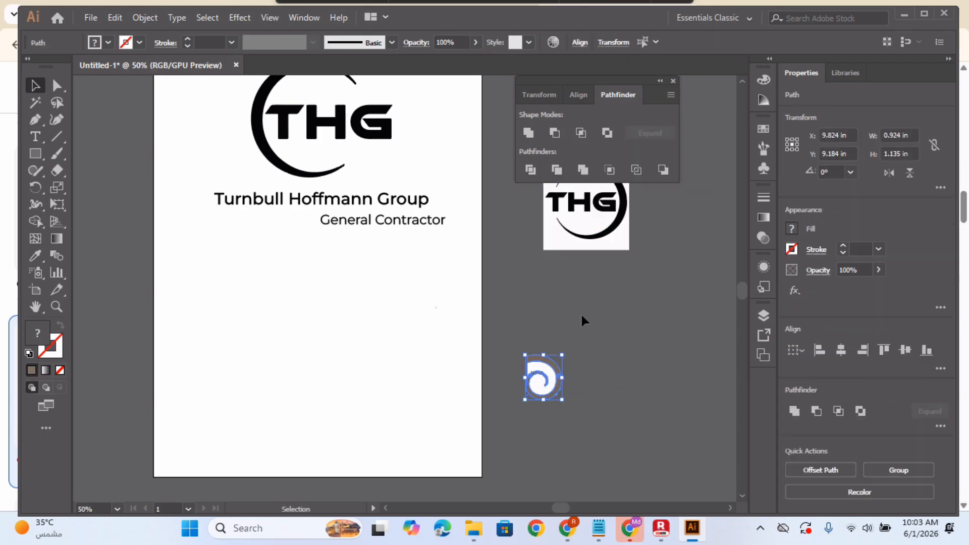
pyautogui.click(599, 366)
pyautogui.click(545, 383)
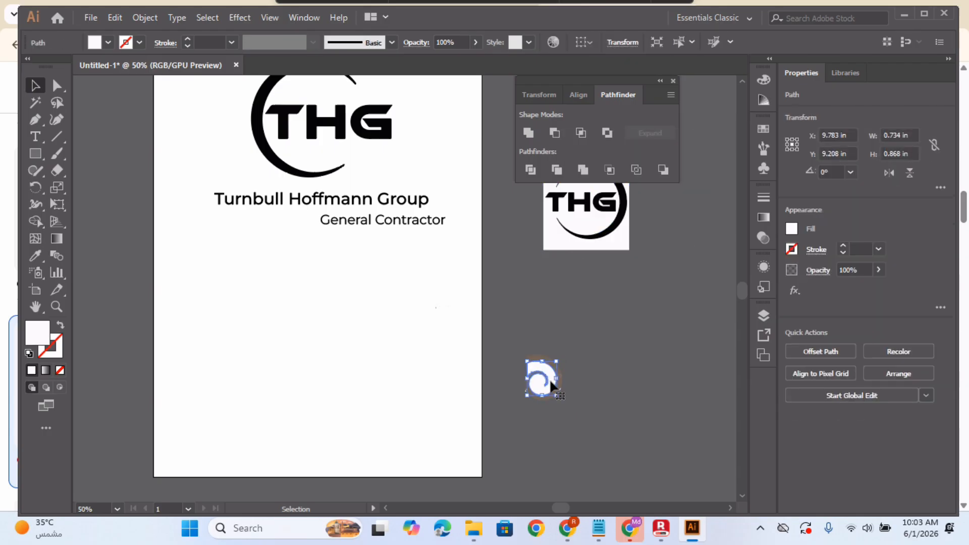
pyautogui.click(587, 376)
pyautogui.moveTo(517, 332); pyautogui.dragTo(570, 427)
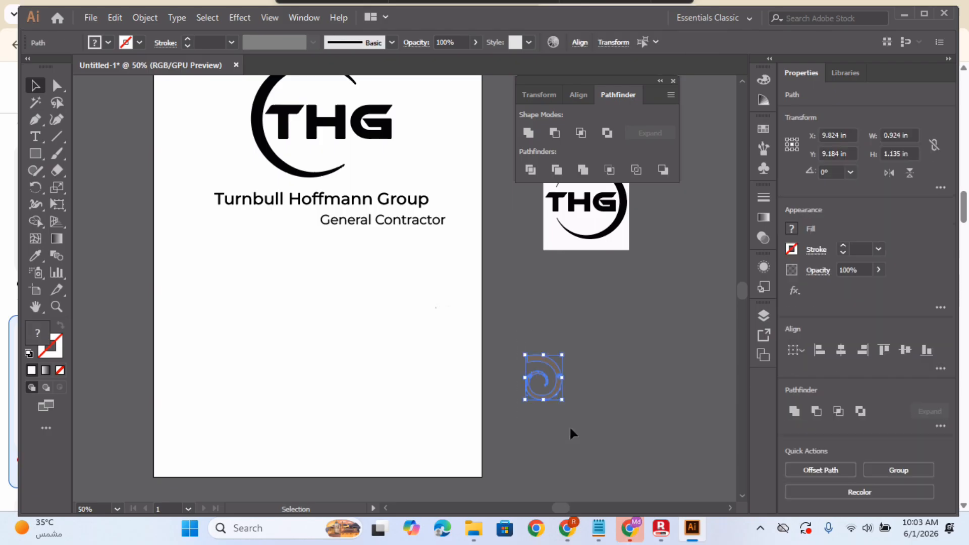
pyautogui.rightClick(554, 395)
pyautogui.click(611, 187)
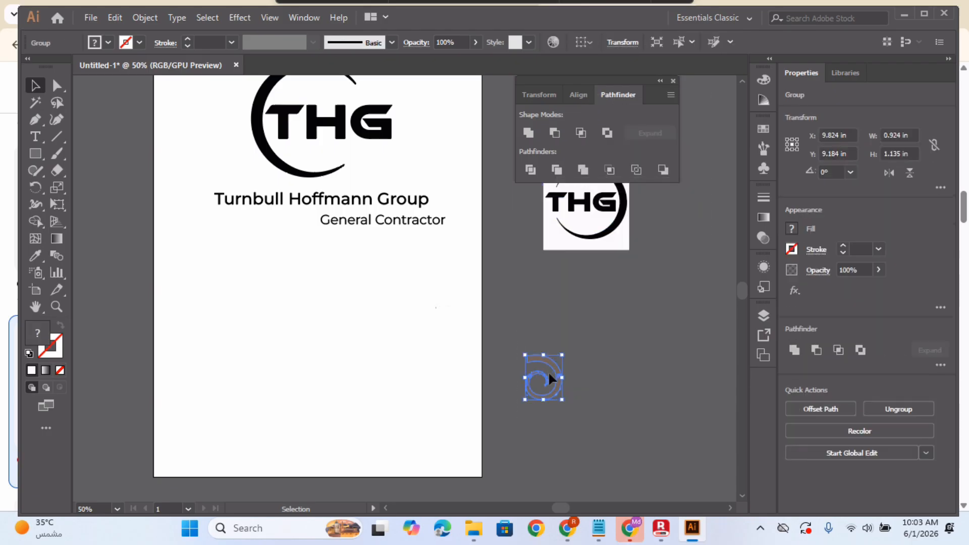
# Step: Bring the swirl and its stray fragments onto the THG logo below the G, scaled to about 2.24 by 1.47 in overall
pyautogui.moveTo(558, 376); pyautogui.dragTo(410, 327)
pyautogui.click(434, 371)
pyautogui.moveTo(337, 275); pyautogui.dragTo(492, 377)
pyautogui.moveTo(410, 355); pyautogui.dragTo(356, 194)
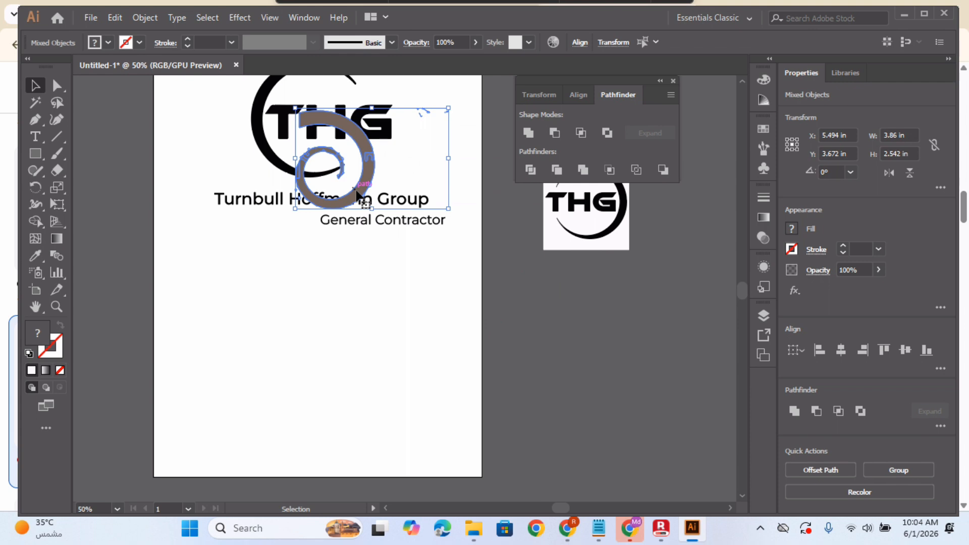
pyautogui.moveTo(449, 208); pyautogui.dragTo(383, 166)
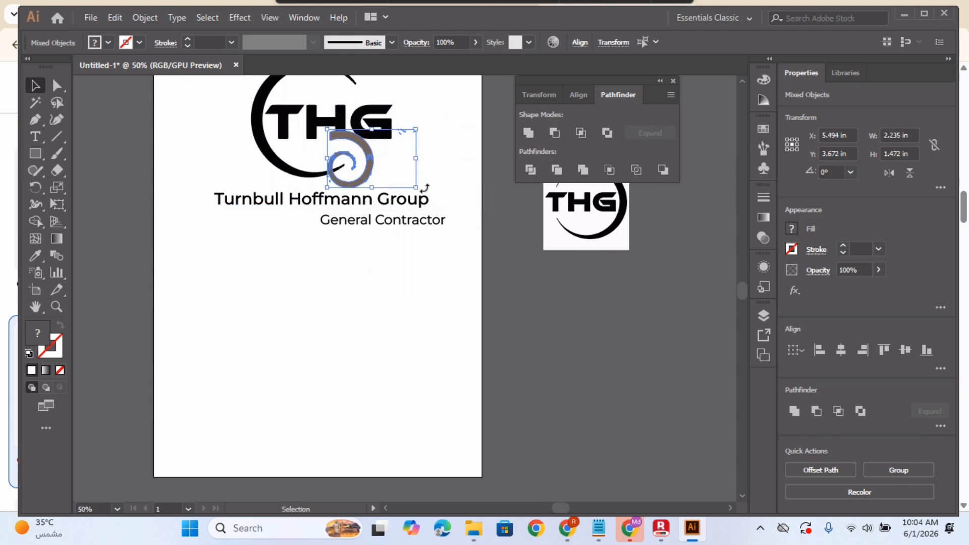
# Step: Select only the swirl group, without the stray fragments, and move it over the H beside the crescent's lower tip
pyautogui.hotkey('ctrl', '=')
pyautogui.hotkey('ctrl', '=')
pyautogui.hotkey('ctrl', '=')
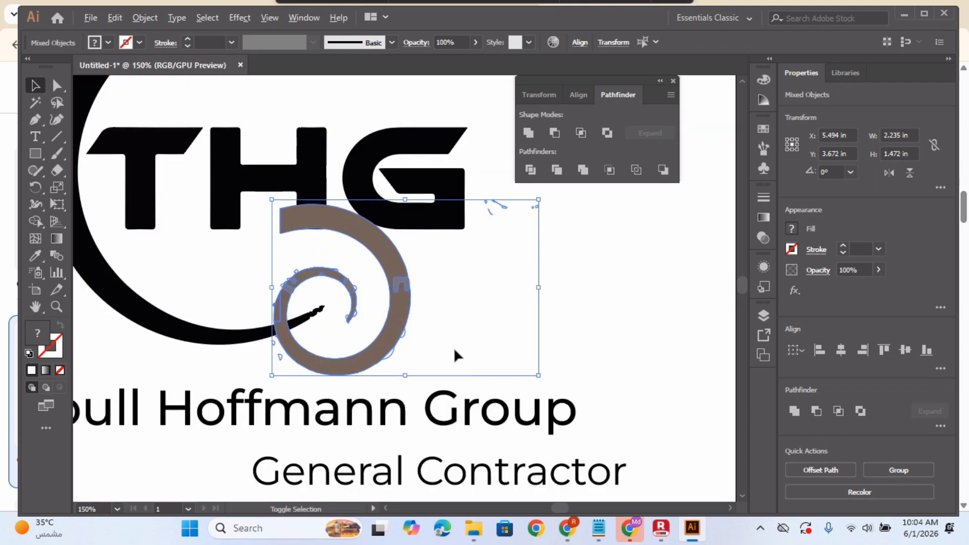
pyautogui.keyDown('shift'); pyautogui.click(397, 333); pyautogui.keyUp('shift')
pyautogui.click(411, 292)
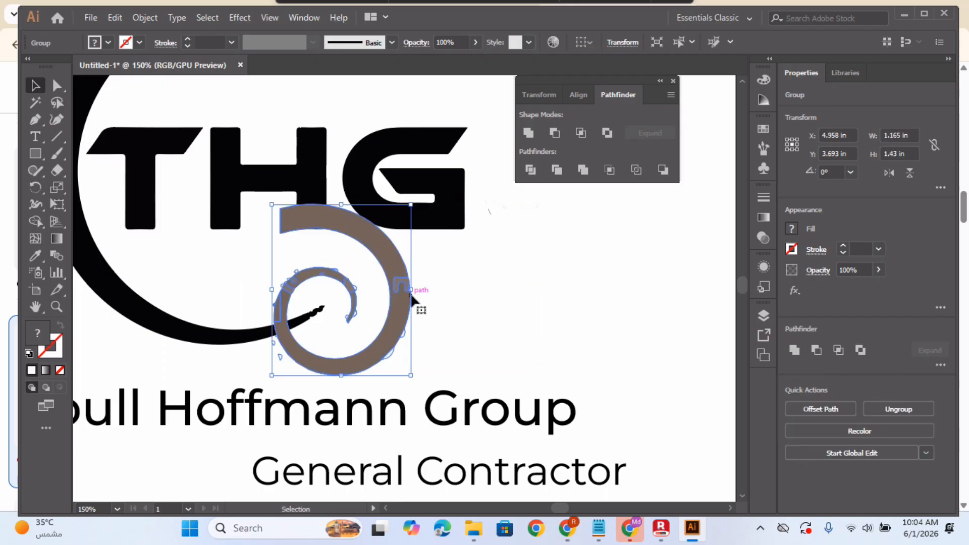
pyautogui.moveTo(404, 301); pyautogui.dragTo(330, 249)
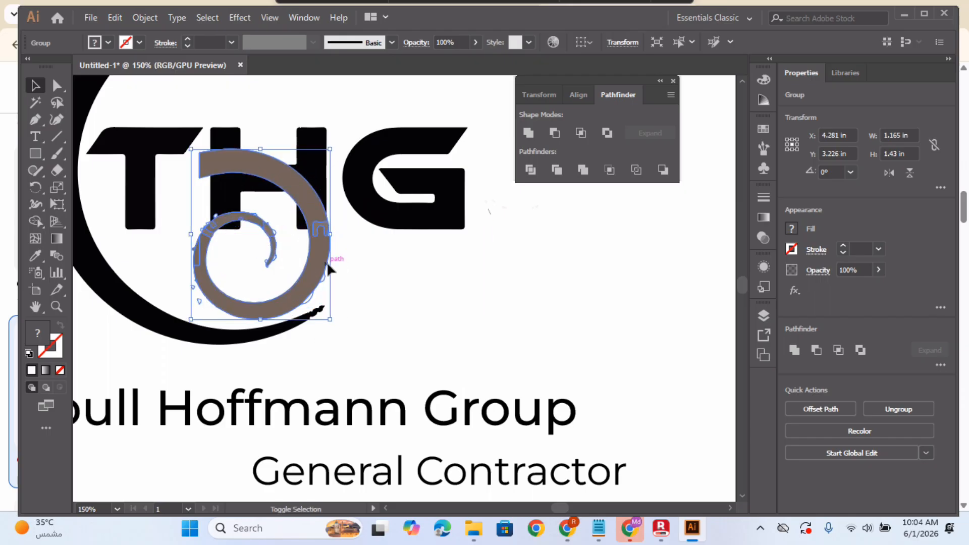
# Step: Enlarge the swirl to about 1.25 by 1.54 in and adjust its position against the crescent's lower tip
pyautogui.moveTo(331, 320); pyautogui.dragTo(341, 332)
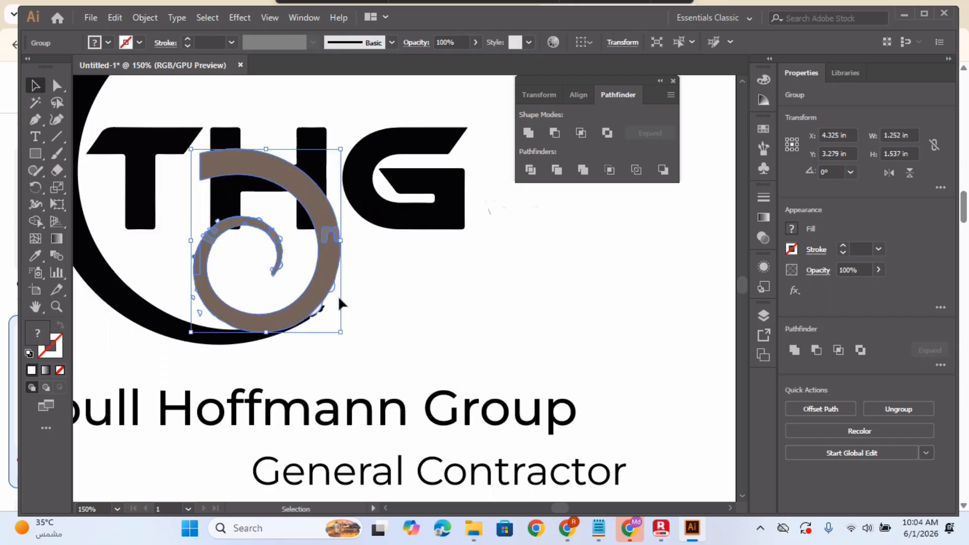
pyautogui.moveTo(329, 293); pyautogui.dragTo(329, 296)
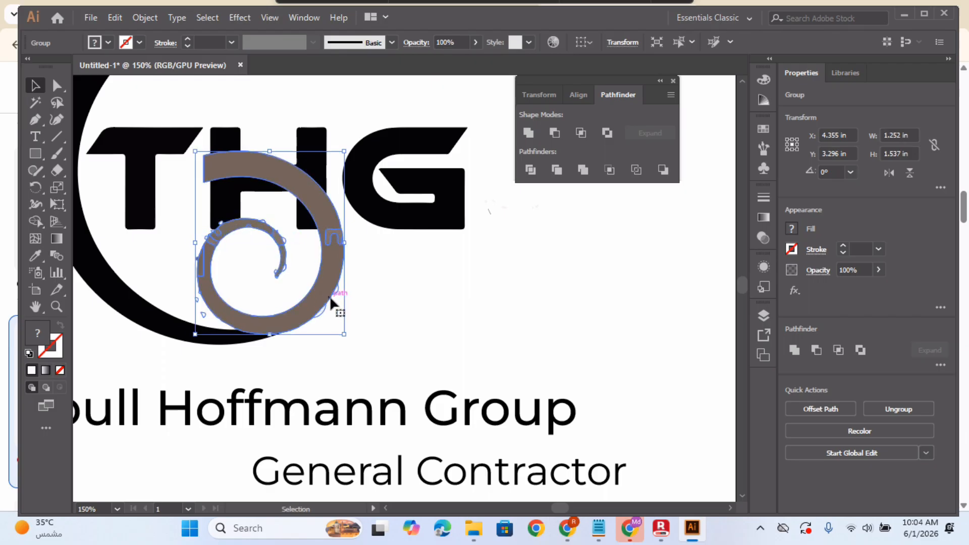
pyautogui.click(431, 295)
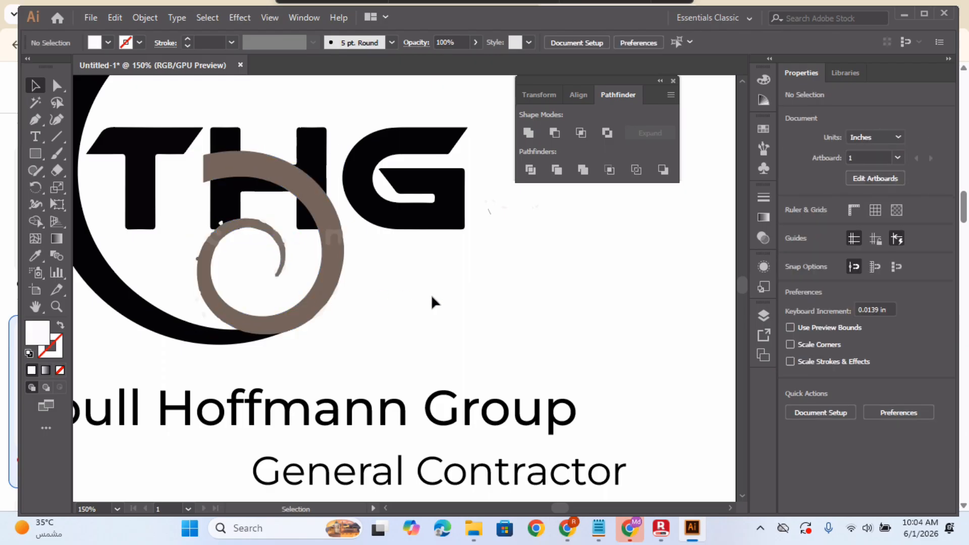
pyautogui.click(325, 286)
pyautogui.click(414, 299)
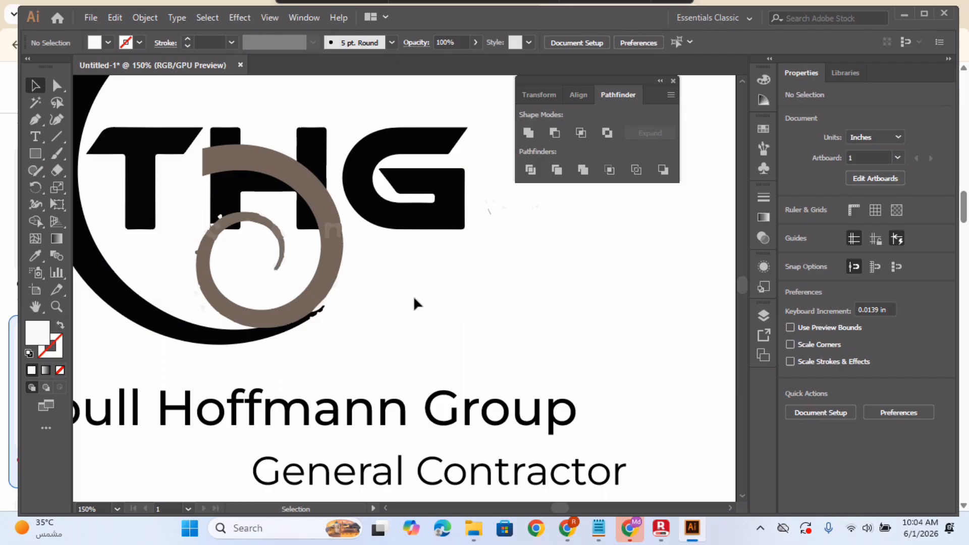
# Step: Try rotating the swirl to about 265° and shifting it toward the G
pyautogui.click(338, 271)
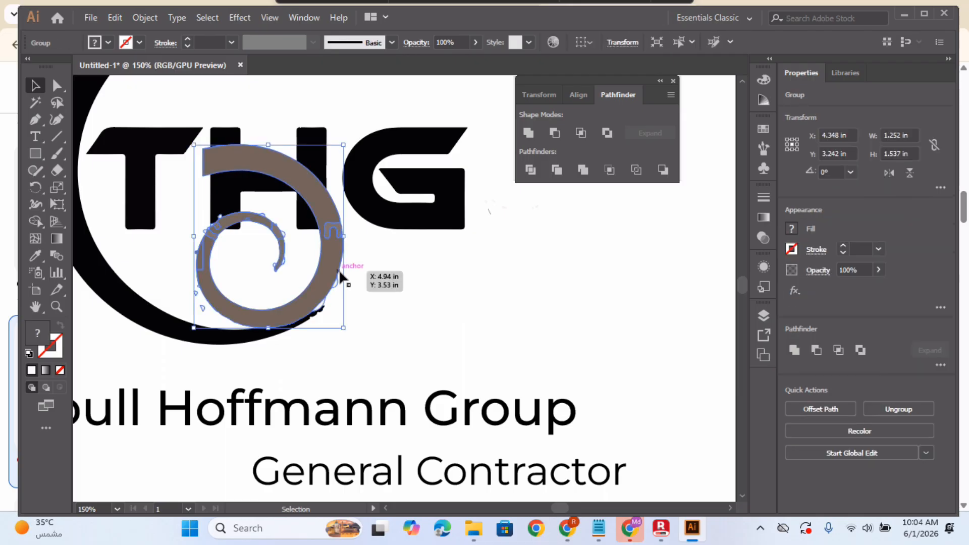
pyautogui.moveTo(352, 140); pyautogui.dragTo(308, 331)
pyautogui.moveTo(321, 283); pyautogui.dragTo(360, 280)
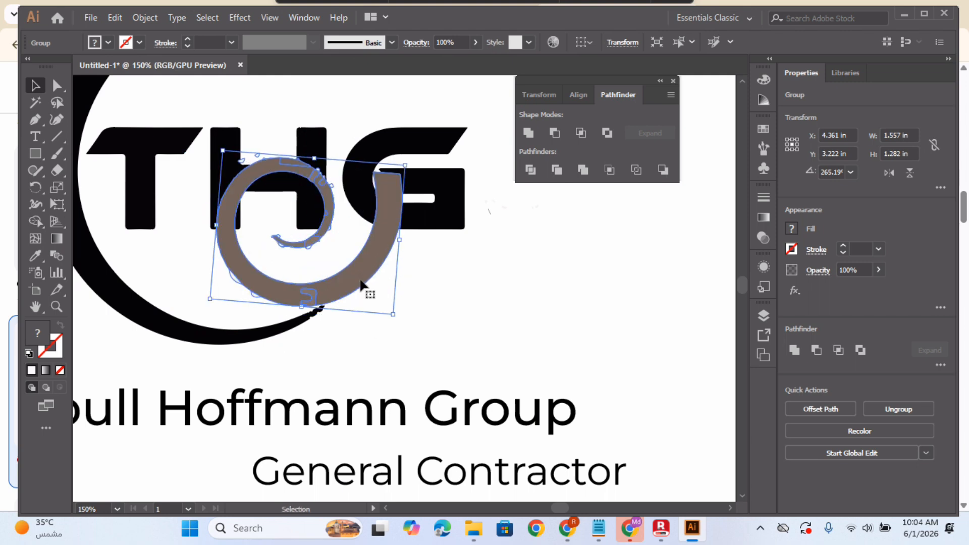
pyautogui.hotkey('ctrl', 'z')
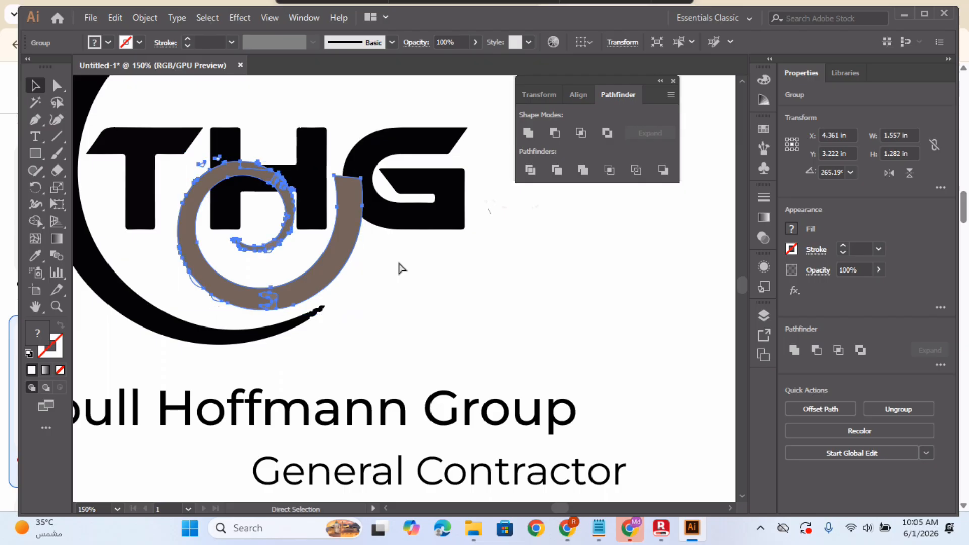
pyautogui.hotkey('ctrl', 'z')
pyautogui.click(441, 326)
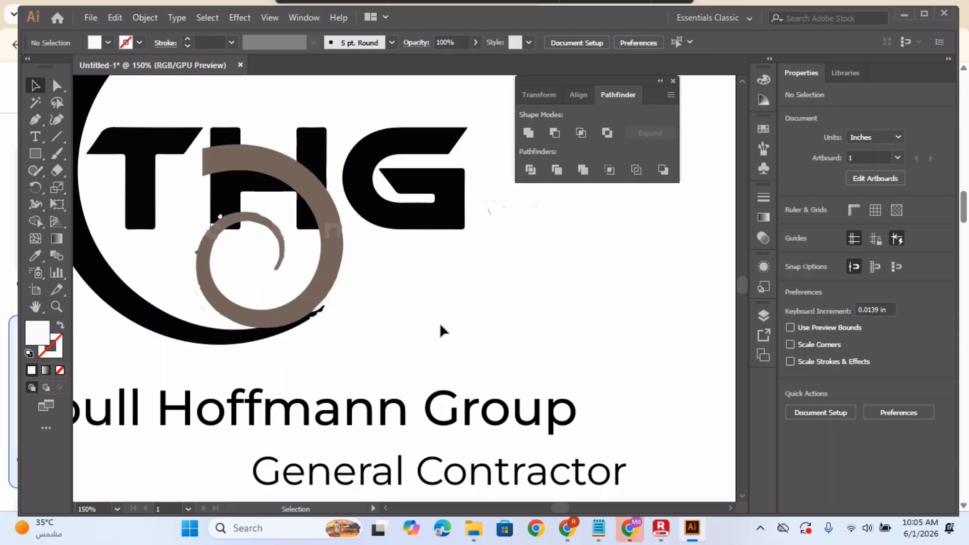
# Step: Lower the swirl slightly over the H, and place a copy of the THG letters with the swirl below the General Contractor tagline
pyautogui.moveTo(301, 181); pyautogui.dragTo(305, 192)
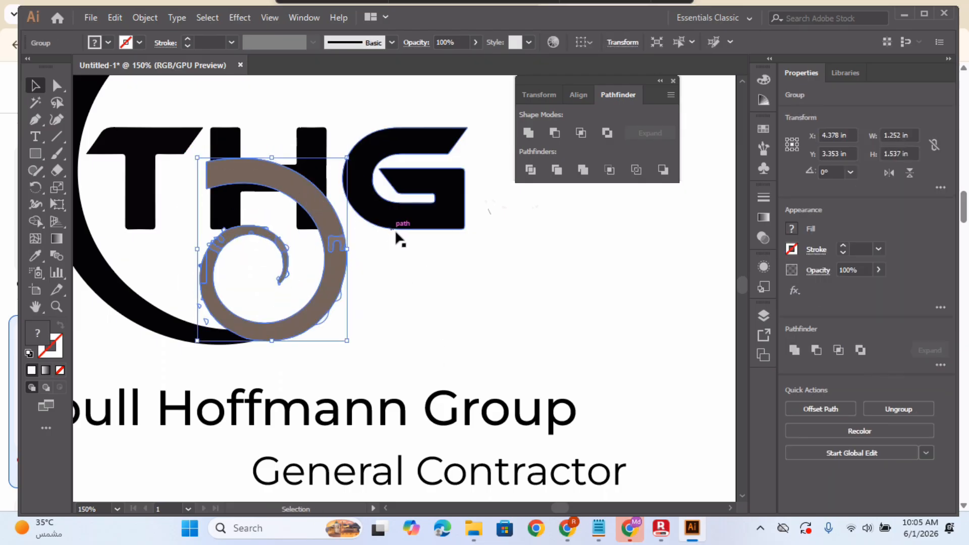
pyautogui.moveTo(135, 104); pyautogui.dragTo(444, 231)
pyautogui.moveTo(329, 202); pyautogui.dragTo(677, 249)
pyautogui.hotkey('ctrl', '-')
pyautogui.hotkey('ctrl', '-')
pyautogui.hotkey('ctrl', '-')
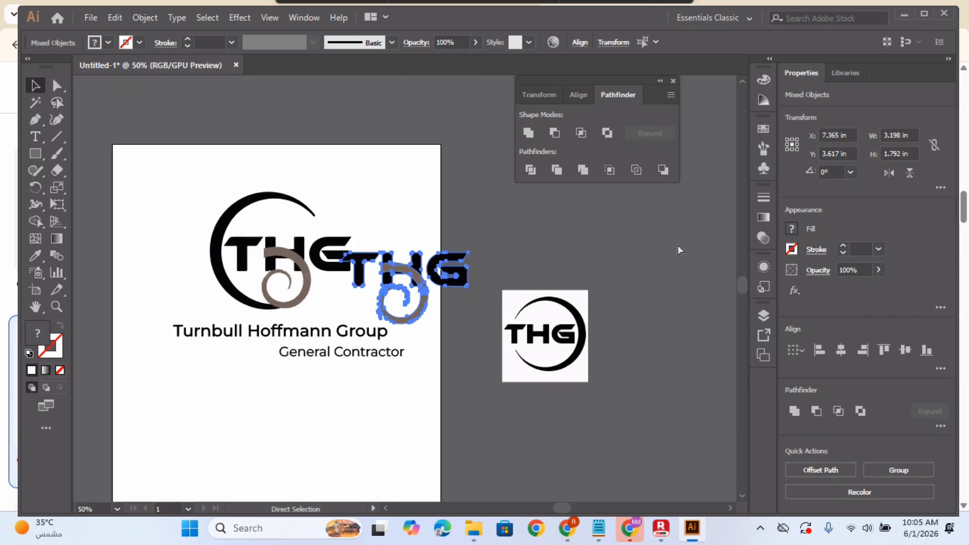
pyautogui.moveTo(405, 274); pyautogui.dragTo(256, 419)
pyautogui.hotkey('ctrl', '+')
pyautogui.hotkey('ctrl', '+')
pyautogui.hotkey('ctrl', '+')
pyautogui.press('v')
pyautogui.click(649, 408)
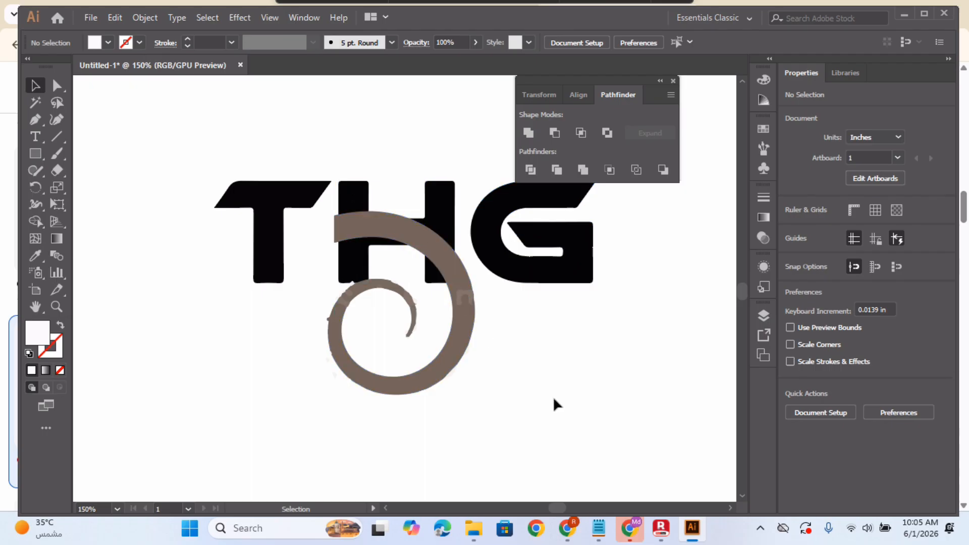
# Step: Scale the copied swirl down to about 1.18 by 1.45 in and nudge it up and slightly right over the H
pyautogui.hotkey('ctrl', '-')
pyautogui.click(442, 331)
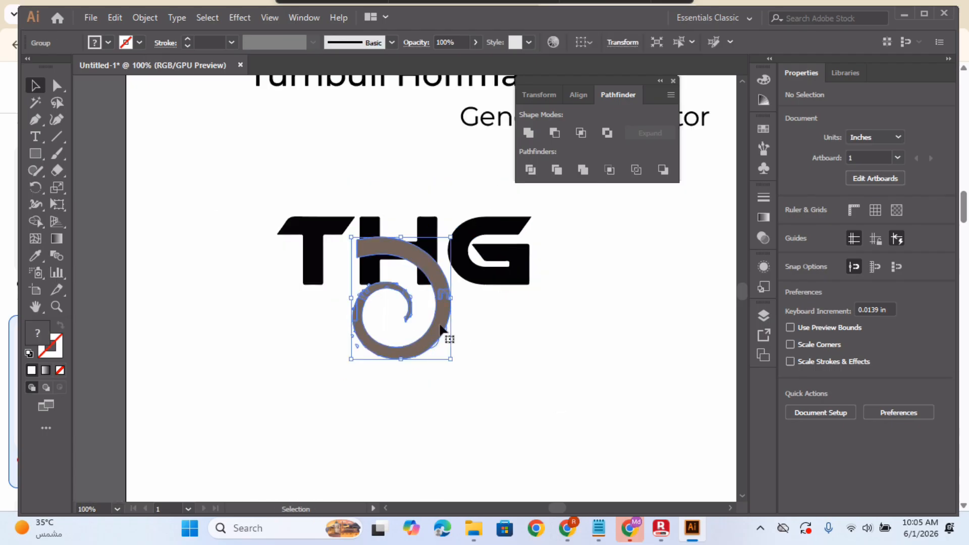
pyautogui.press('shift')
pyautogui.moveTo(451, 359); pyautogui.dragTo(447, 352)
pyautogui.hotkey('ctrl', '+')
pyautogui.press('Up')
pyautogui.press('Up')
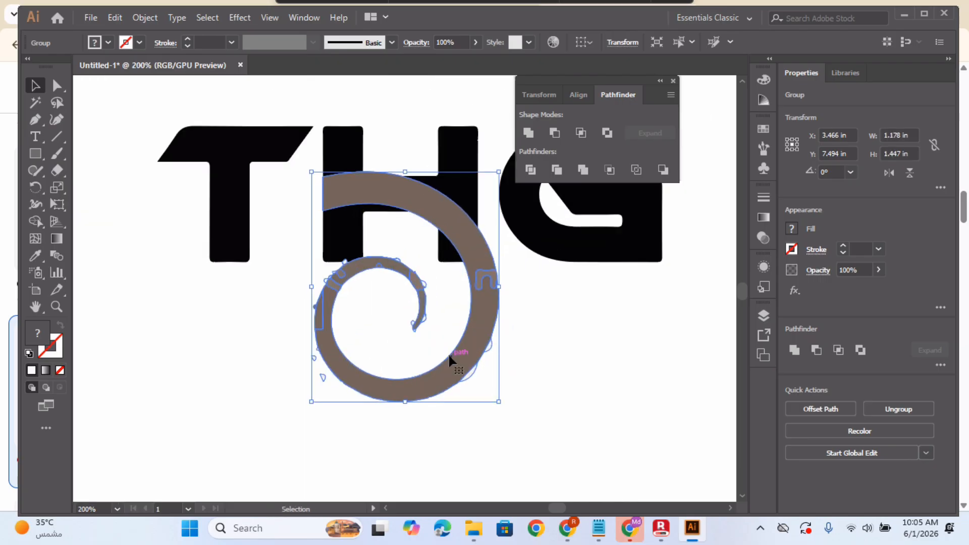
pyautogui.press('Up')
pyautogui.press('Up')
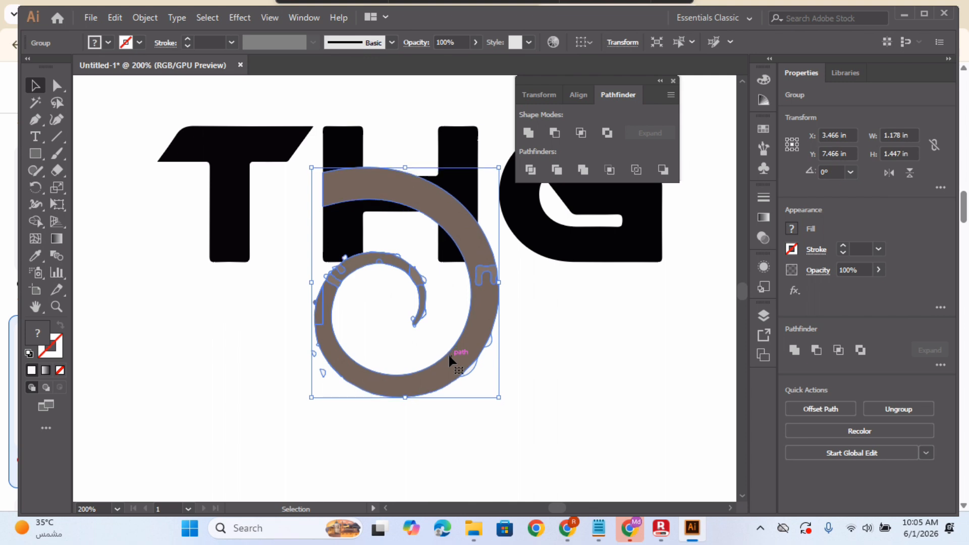
pyautogui.press('Right')
pyautogui.press('Up')
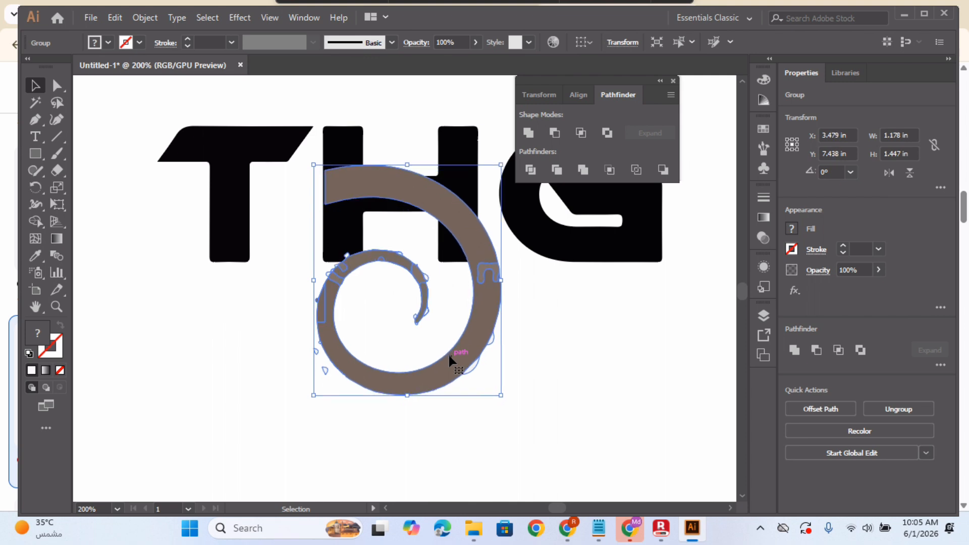
# Step: Rotate the copied swirl by about 15° and adjust its position slightly against the H
pyautogui.moveTo(506, 402); pyautogui.dragTo(547, 383)
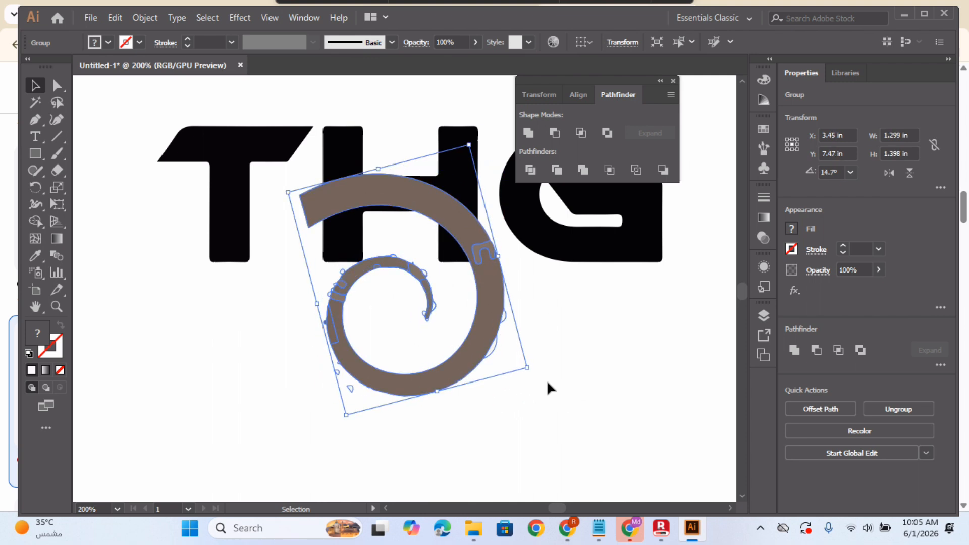
pyautogui.click(557, 356)
pyautogui.click(508, 301)
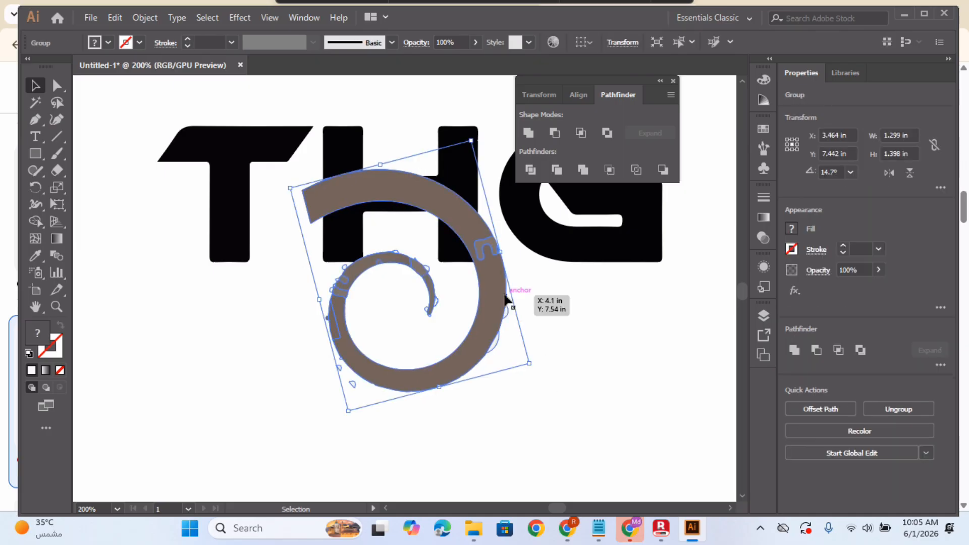
# Step: Open the Offset Path settings for the rotated swirl and move the dialog clear of the artwork
pyautogui.click(145, 17)
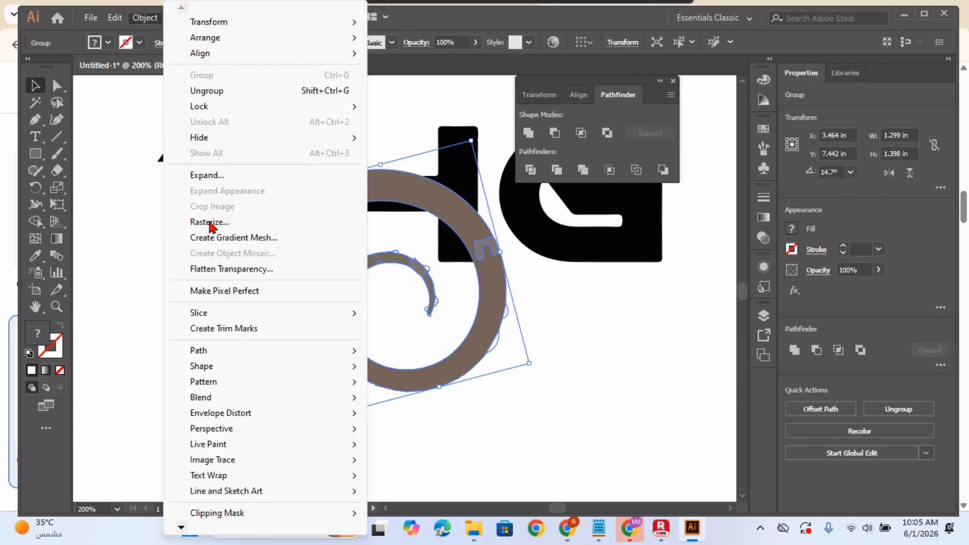
pyautogui.moveTo(230, 354)
pyautogui.click(460, 409)
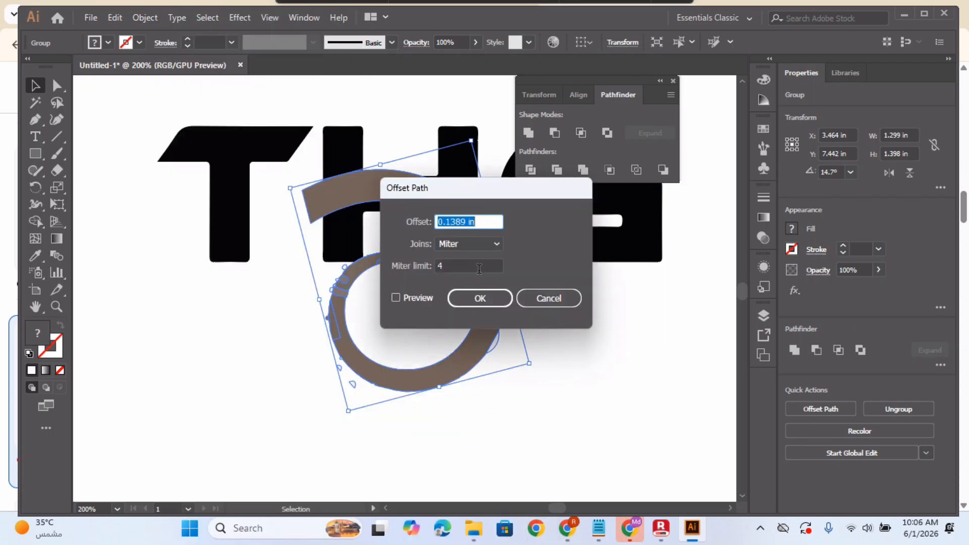
pyautogui.moveTo(464, 191); pyautogui.dragTo(620, 203)
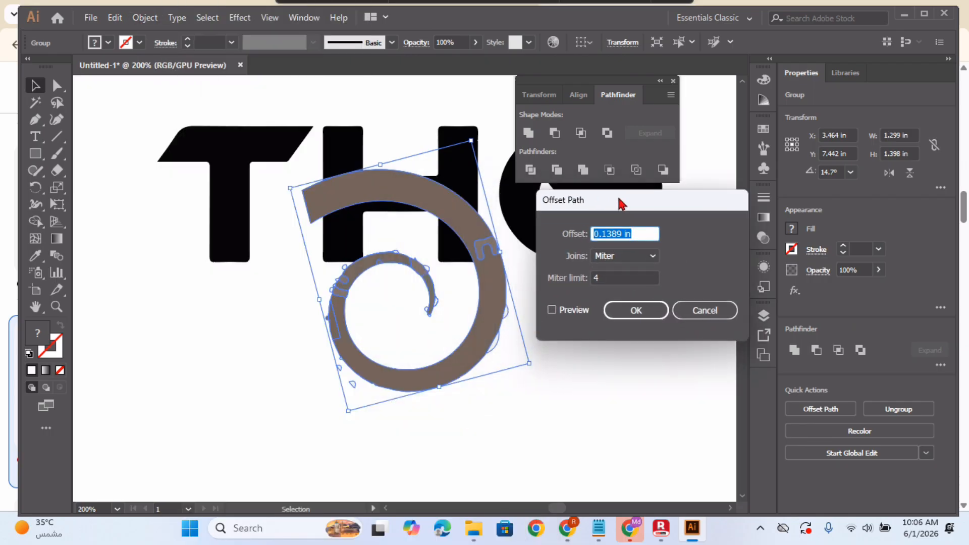
pyautogui.click(574, 311)
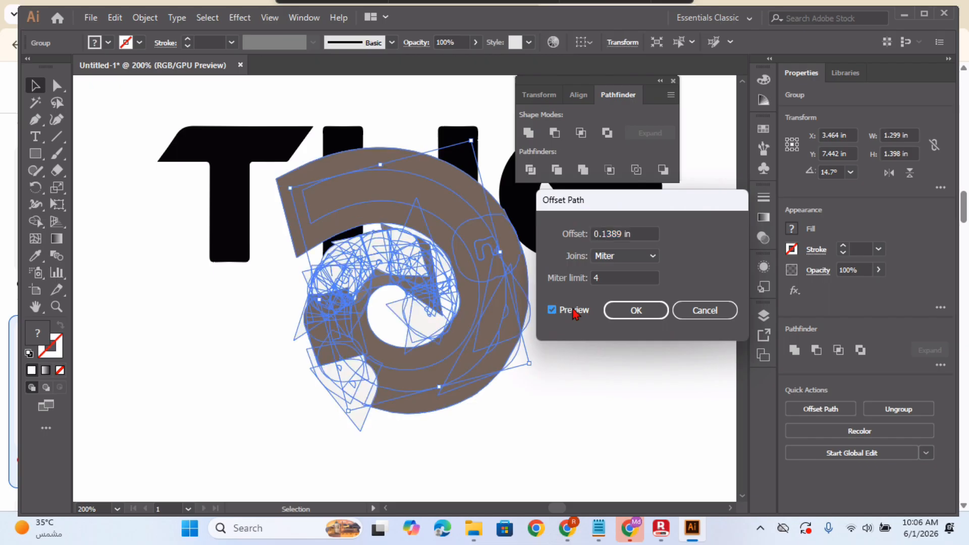
pyautogui.click(611, 234)
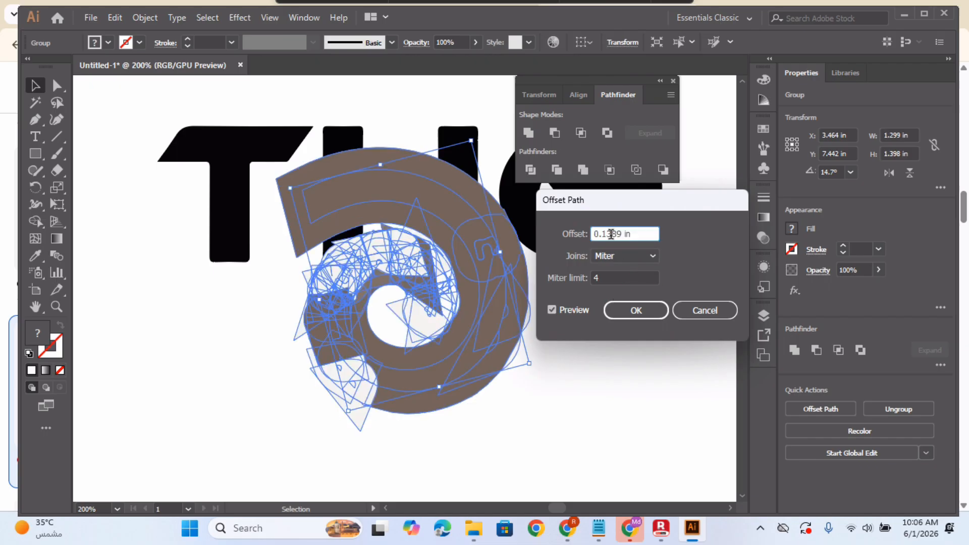
pyautogui.scroll(-4, 611, 234)
pyautogui.scroll(3, 611, 233)
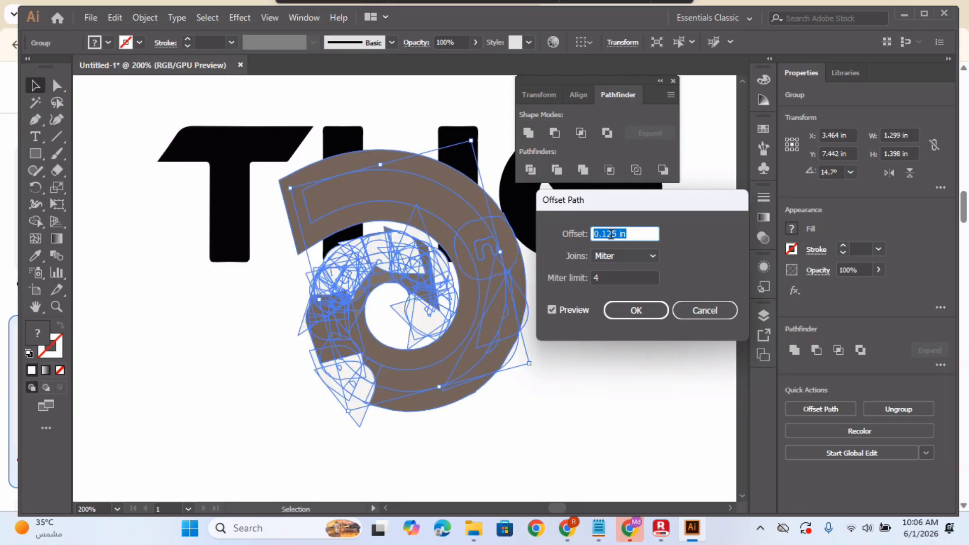
pyautogui.click(693, 314)
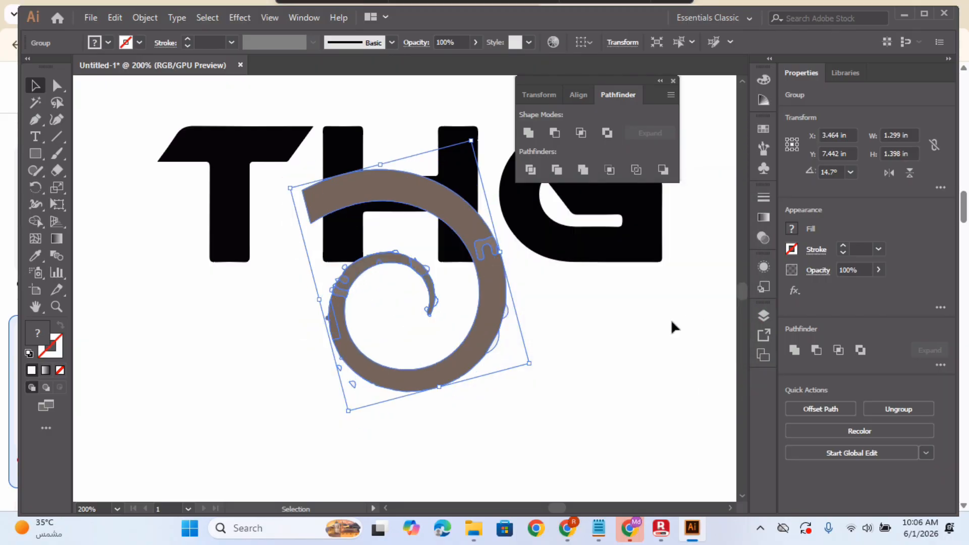
pyautogui.click(603, 334)
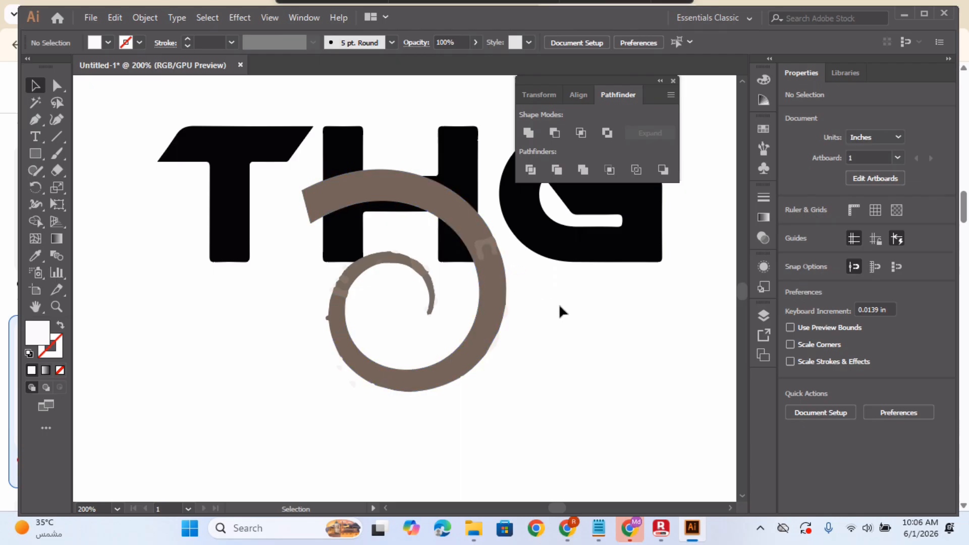
# Step: Paste a copy of the brown spiral in front of itself and enlarge it to about 1.42 in by 1.53 in
pyautogui.click(505, 307)
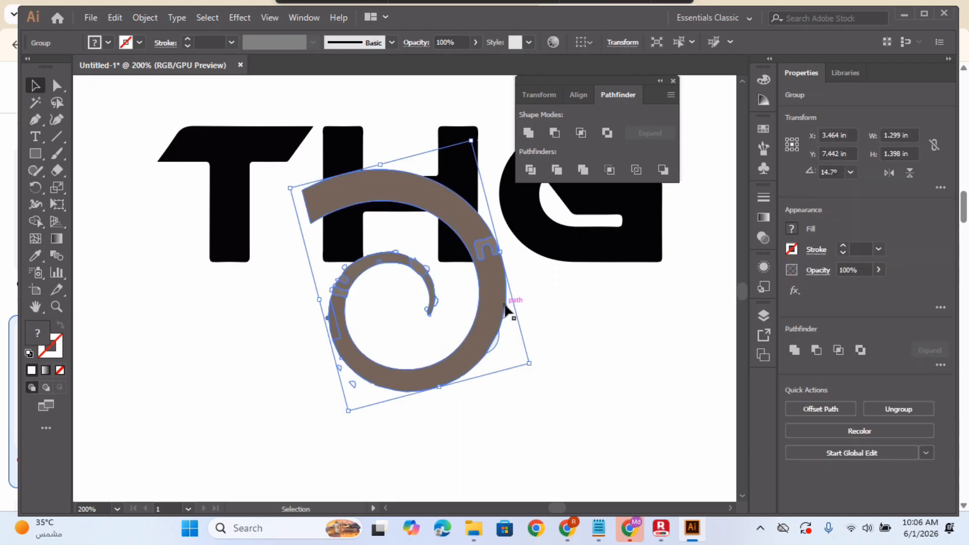
pyautogui.click(115, 18)
pyautogui.click(152, 88)
pyautogui.click(115, 17)
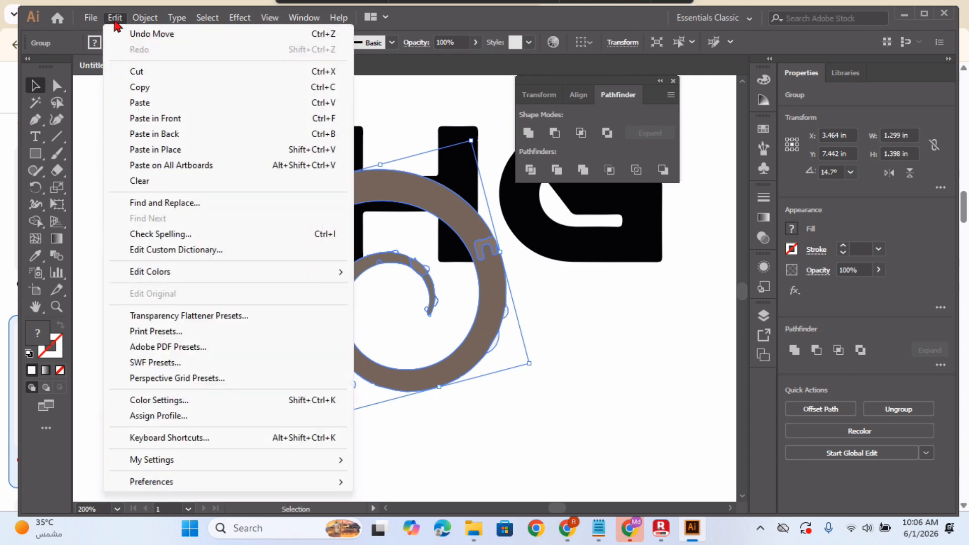
pyautogui.click(171, 121)
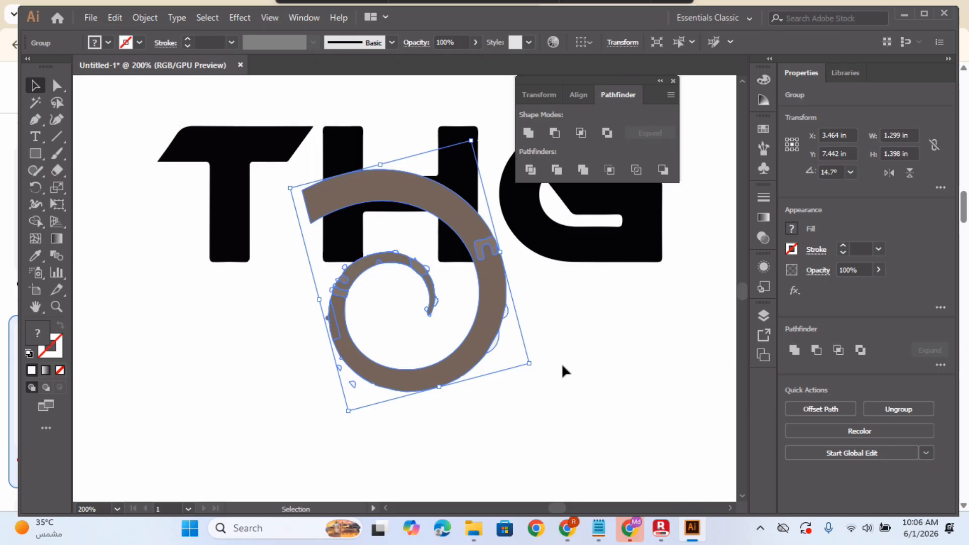
pyautogui.moveTo(529, 365); pyautogui.dragTo(552, 374)
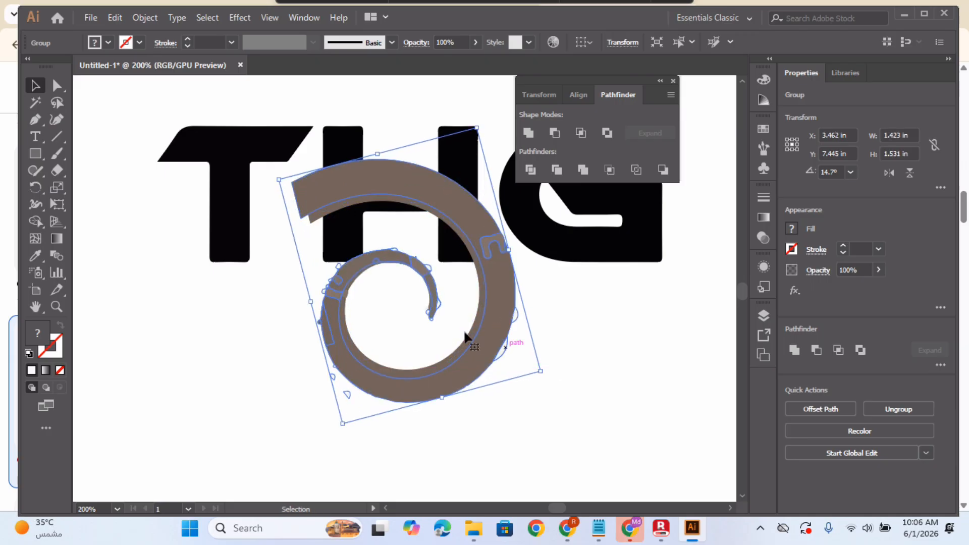
# Step: Fill the enlarged spiral copy with white sampled from the empty artboard
pyautogui.click(35, 255)
pyautogui.click(273, 373)
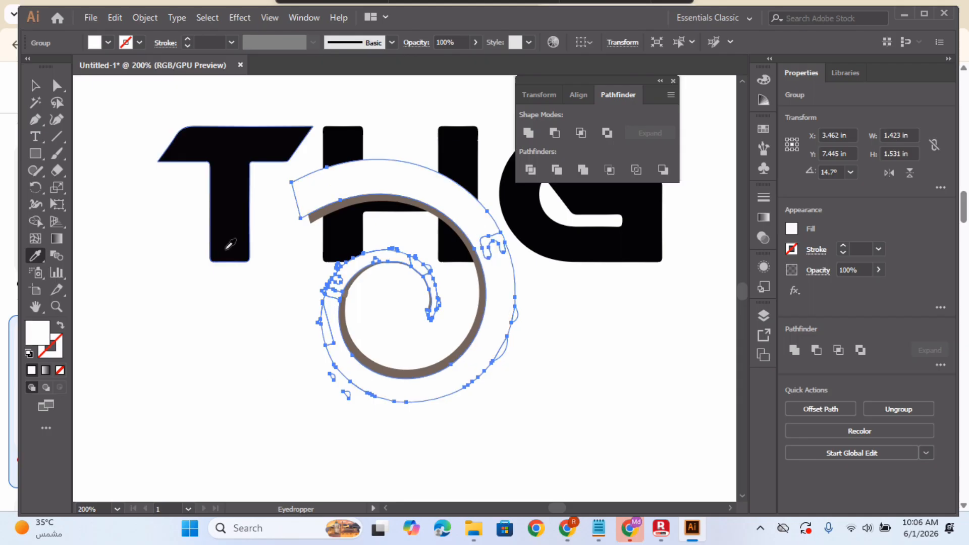
pyautogui.click(34, 85)
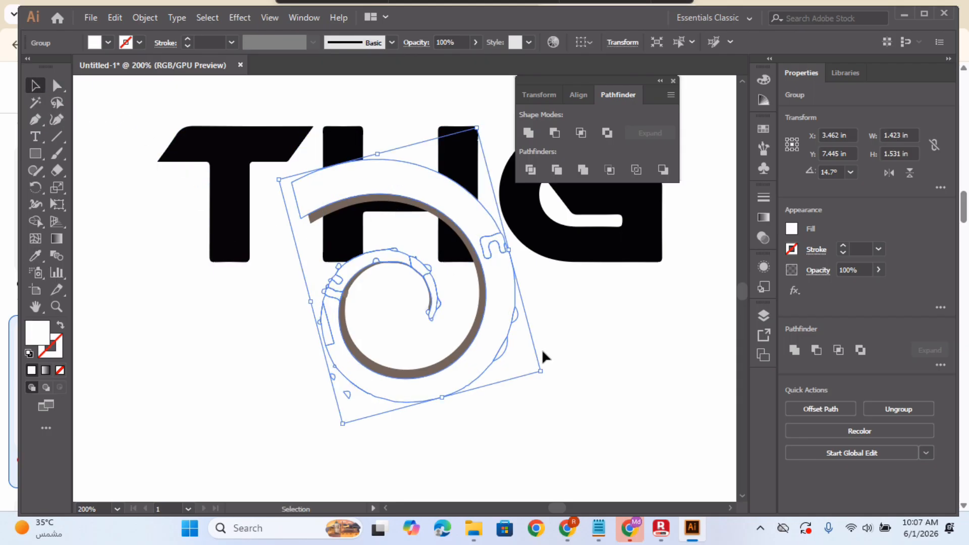
# Step: Bring the original brown spiral to the front of the white copy and the lettering
pyautogui.click(618, 364)
pyautogui.click(465, 346)
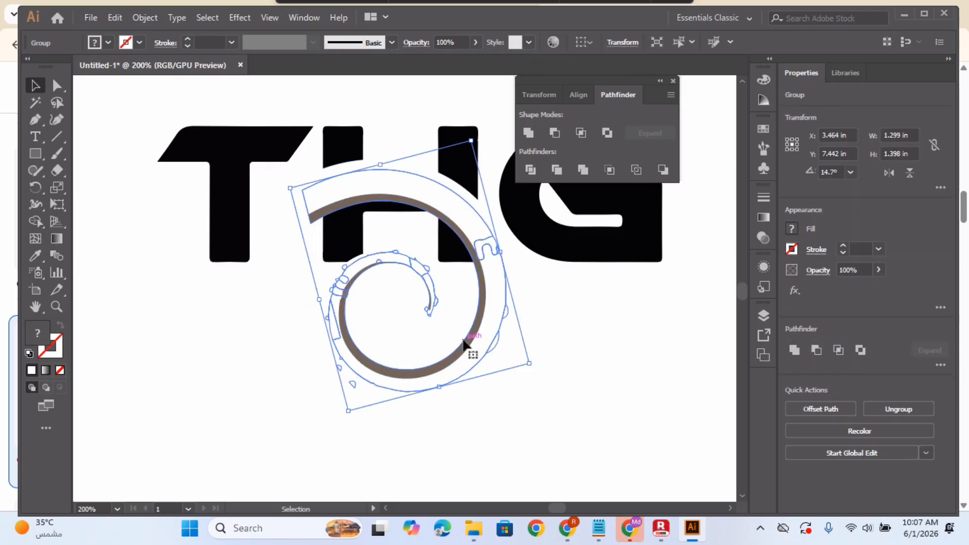
pyautogui.rightClick(469, 347)
pyautogui.moveTo(525, 268)
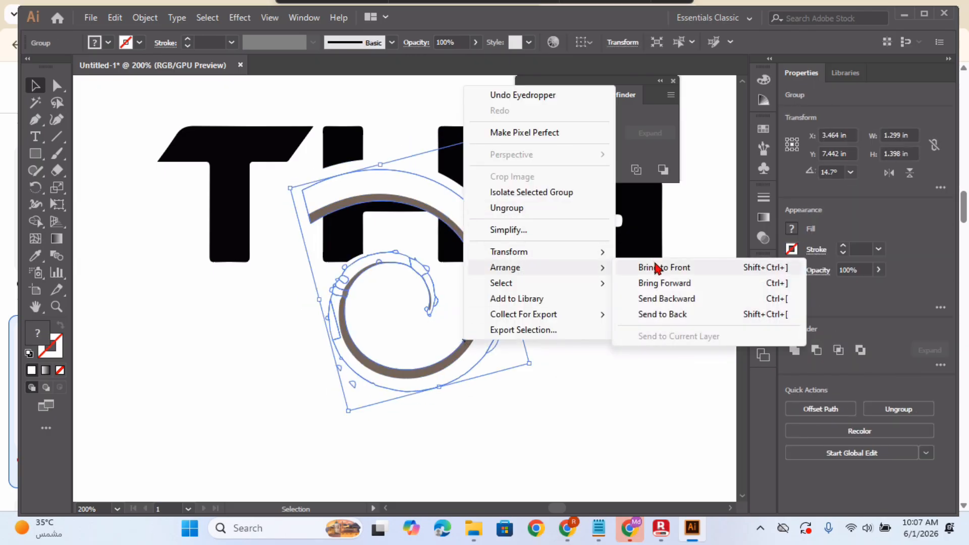
pyautogui.click(664, 267)
pyautogui.click(627, 353)
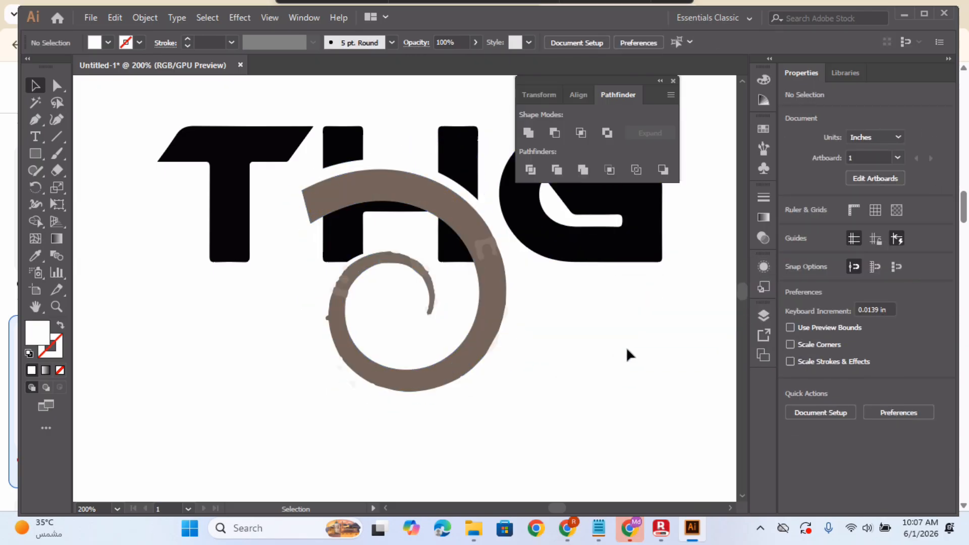
# Step: Nudge the white spiral copy down and enlarge it to about 1.64 in by 1.81 in
pyautogui.click(493, 225)
pyautogui.press('Down')
pyautogui.press('Down')
pyautogui.press('Down')
pyautogui.press('Down')
pyautogui.press('Down')
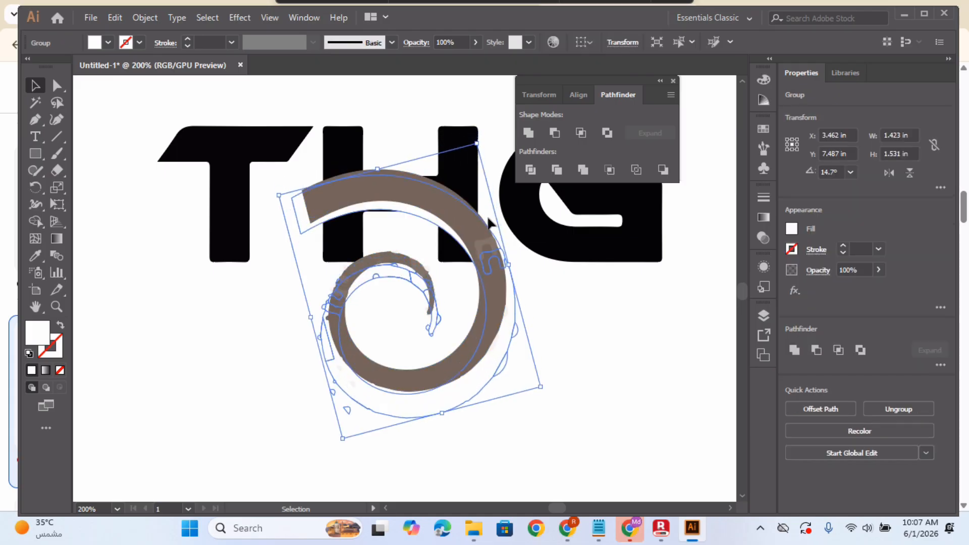
pyautogui.press('Up')
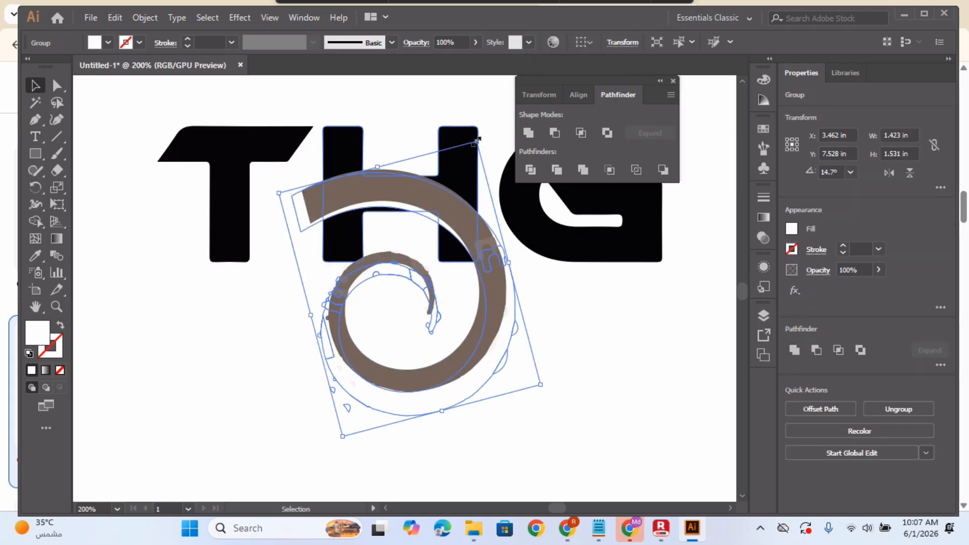
pyautogui.moveTo(476, 142); pyautogui.dragTo(478, 126)
pyautogui.moveTo(550, 385); pyautogui.dragTo(561, 397)
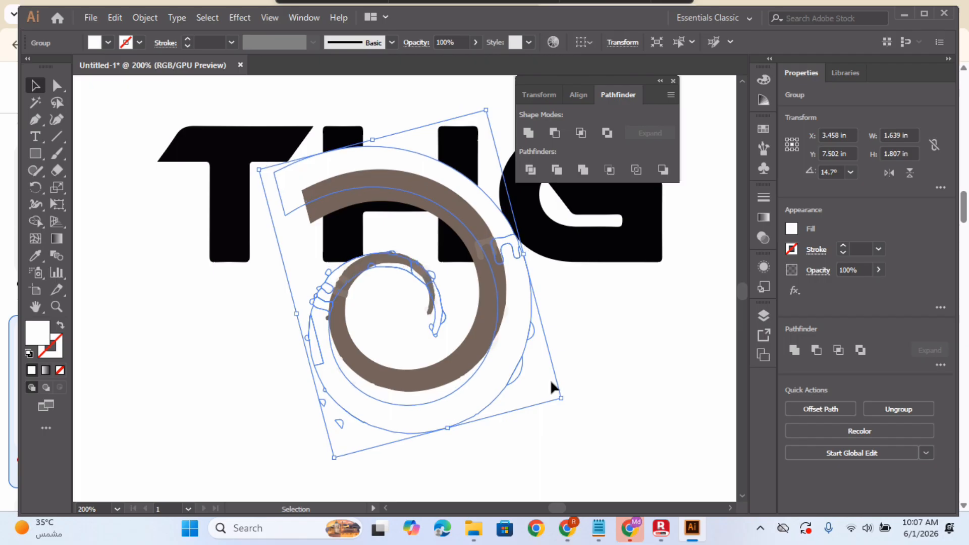
# Step: Nudge the white spiral copy down and right behind the brown spiral, to about X 3.54 in, Y 7.63 in
pyautogui.press('Down')
pyautogui.press('Down')
pyautogui.press('Down')
pyautogui.press('Down')
pyautogui.press('Down')
pyautogui.press('Down')
pyautogui.press('Down')
pyautogui.press('Down')
pyautogui.press('Down')
pyautogui.press('Up')
pyautogui.press('Right')
pyautogui.press('Right')
pyautogui.press('Down')
pyautogui.press('Right')
pyautogui.press('Right')
pyautogui.press('Right')
pyautogui.press('Down')
pyautogui.press('Right')
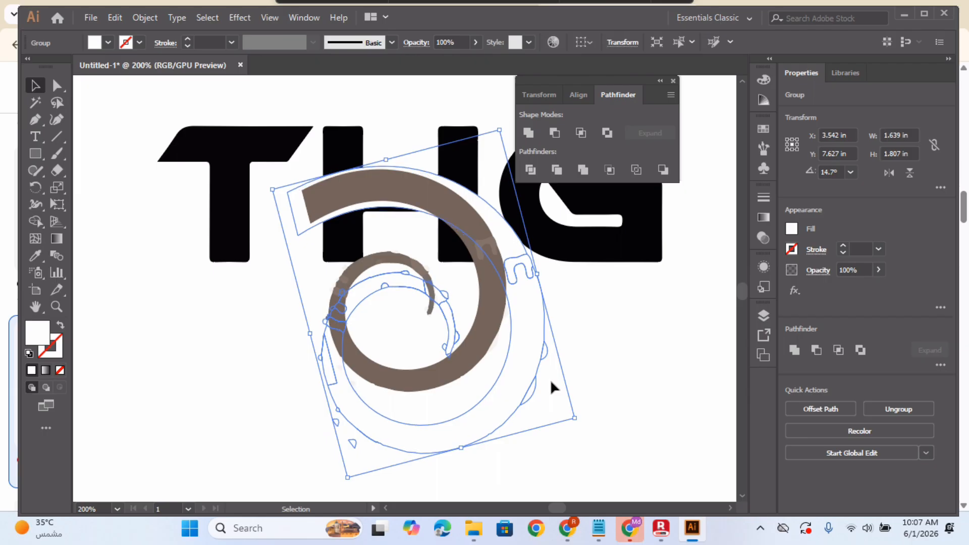
# Step: Enlarge the white spiral copy to about 1.82 in by 2.01 in and nudge it to about X 3.65 in, Y 7.67 in
pyautogui.moveTo(573, 414); pyautogui.dragTo(593, 440)
pyautogui.press('Down')
pyautogui.press('Down')
pyautogui.press('Down')
pyautogui.press('Down')
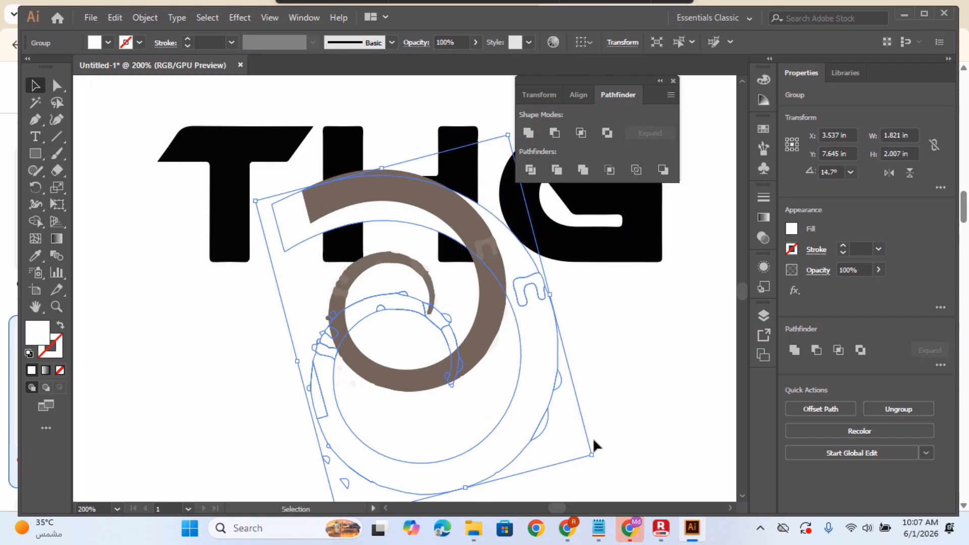
pyautogui.press('Right')
pyautogui.press('Right')
pyautogui.press('Right')
pyautogui.press('Right')
pyautogui.press('Right')
pyautogui.press('Right')
pyautogui.press('Right')
pyautogui.press('Right')
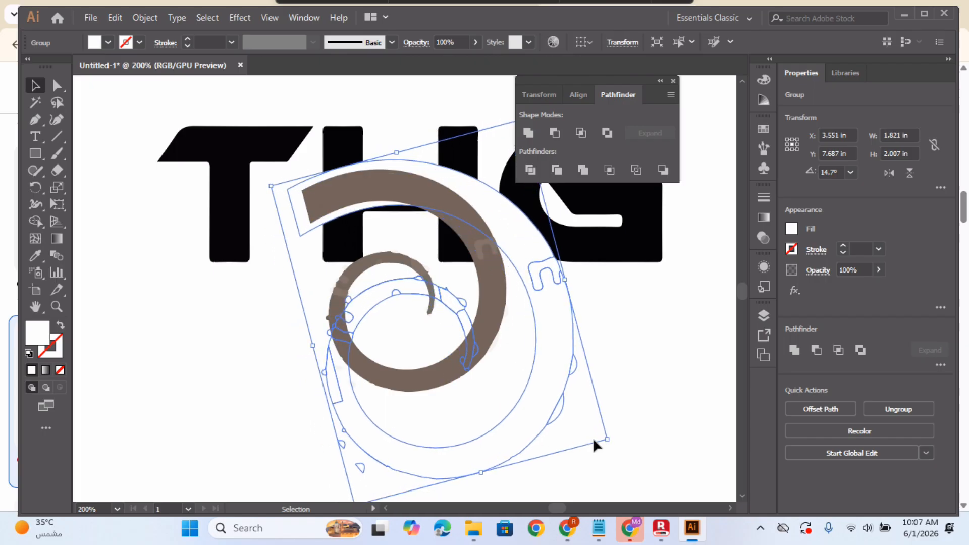
pyautogui.press('Down')
pyautogui.press('Down')
pyautogui.press('Up')
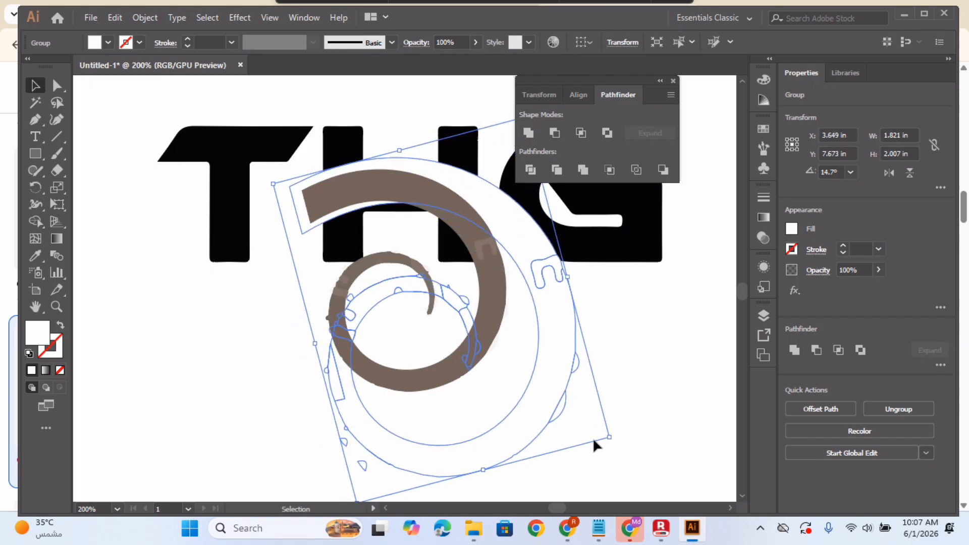
# Step: Rotate the white spiral copy to about 5.58° and nudge it to about X 3.52 in, Y 7.74 in
pyautogui.moveTo(616, 443); pyautogui.dragTo(577, 456)
pyautogui.press('Left')
pyautogui.press('Left')
pyautogui.press('Left')
pyautogui.press('Left')
pyautogui.press('Left')
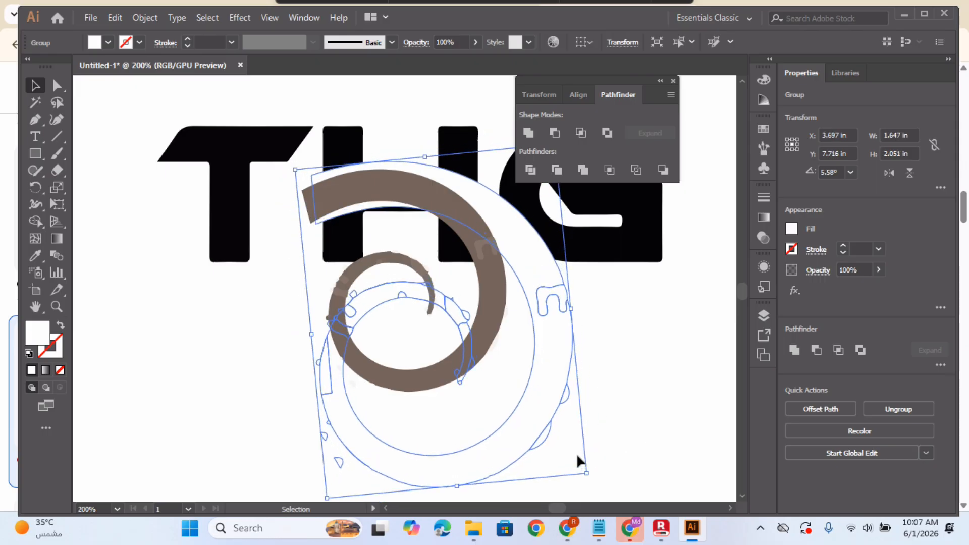
pyautogui.press('Down')
pyautogui.press('Down')
pyautogui.press('Down')
pyautogui.press('Down')
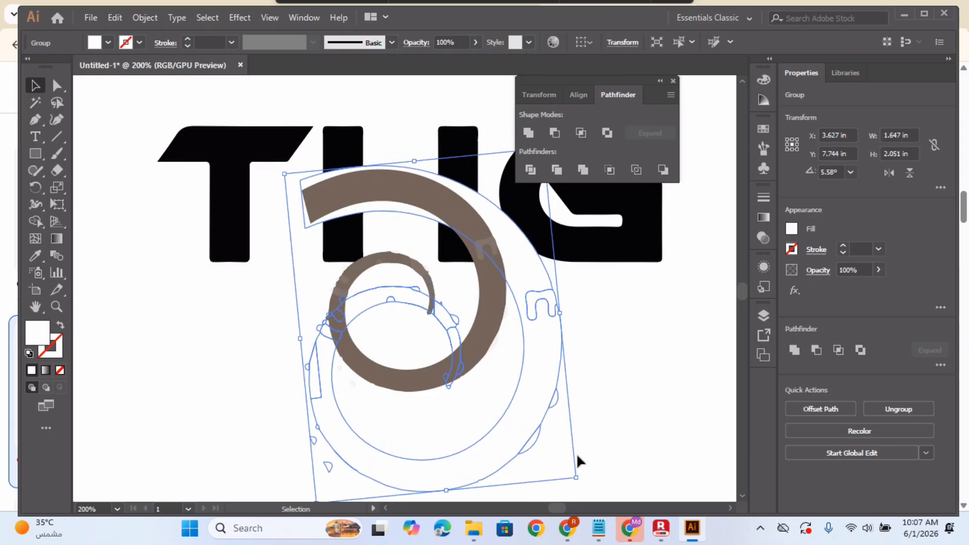
pyautogui.press('Down')
pyautogui.press('Left')
pyautogui.press('Left')
pyautogui.press('Left')
pyautogui.press('Left')
pyautogui.press('Left')
pyautogui.press('Left')
pyautogui.press('Left')
pyautogui.press('Left')
pyautogui.press('Up')
pyautogui.press('Up')
pyautogui.press('Up')
pyautogui.press('Down')
pyautogui.press('Down')
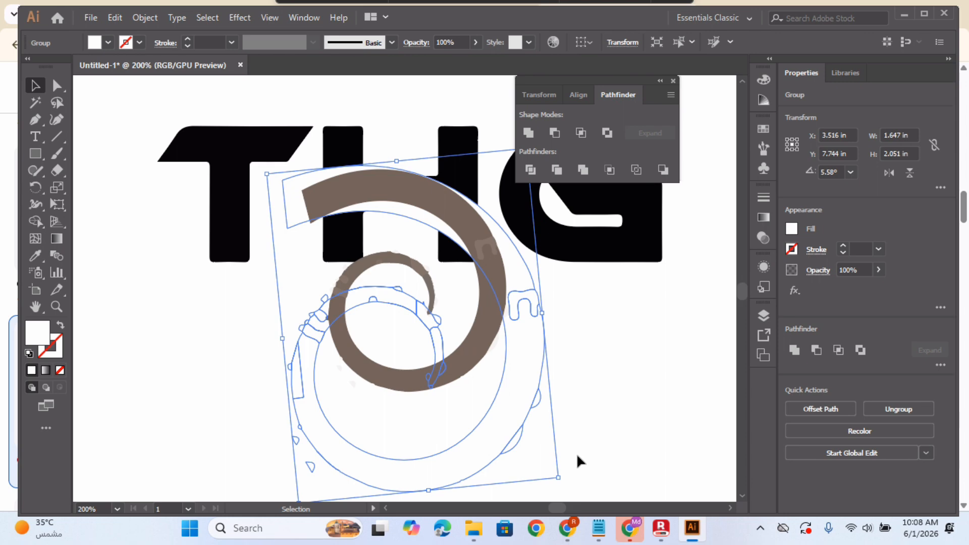
# Step: Rotate the white spiral copy to about 10.89° and stretch it upward to about 1.76 in by 2.12 in
pyautogui.moveTo(567, 481); pyautogui.dragTo(581, 465)
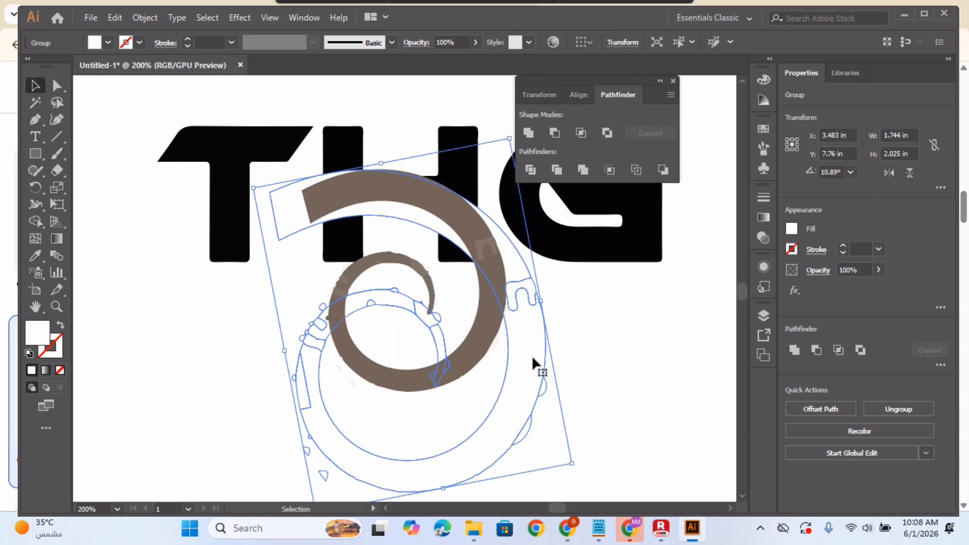
pyautogui.moveTo(381, 164); pyautogui.dragTo(378, 146)
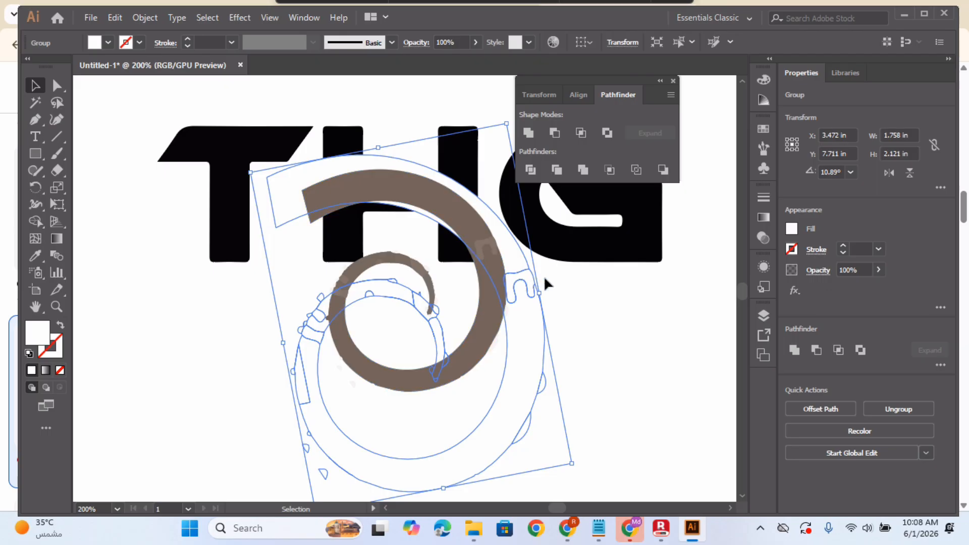
# Step: Try stretching the white spiral copy downward from its lower edge, and undo the stretch
pyautogui.moveTo(444, 488); pyautogui.dragTo(457, 516)
pyautogui.hotkey('ctrl', '-')
pyautogui.hotkey('ctrl', '-')
pyautogui.hotkey('ctrl', '-')
pyautogui.hotkey('ctrl', '-')
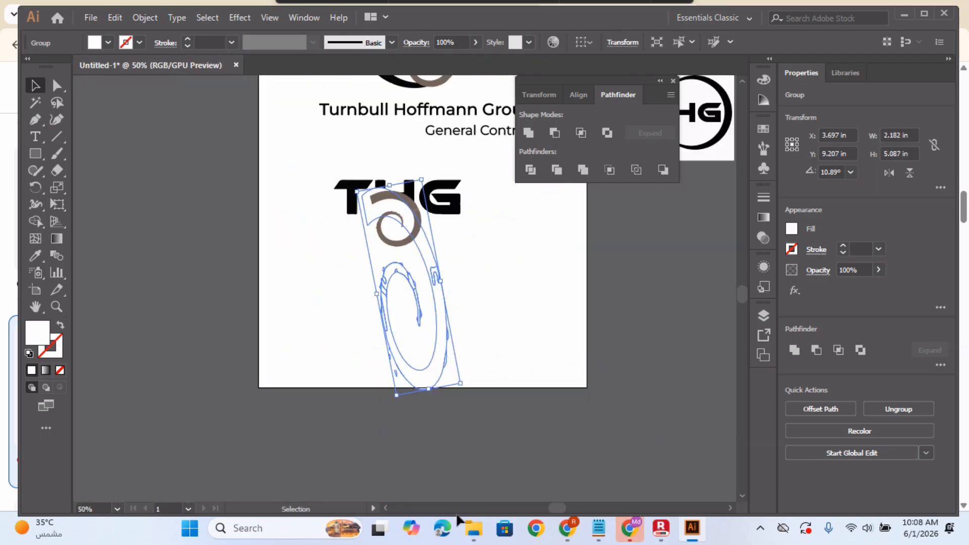
pyautogui.hotkey('ctrl', 'z')
pyautogui.click(510, 337)
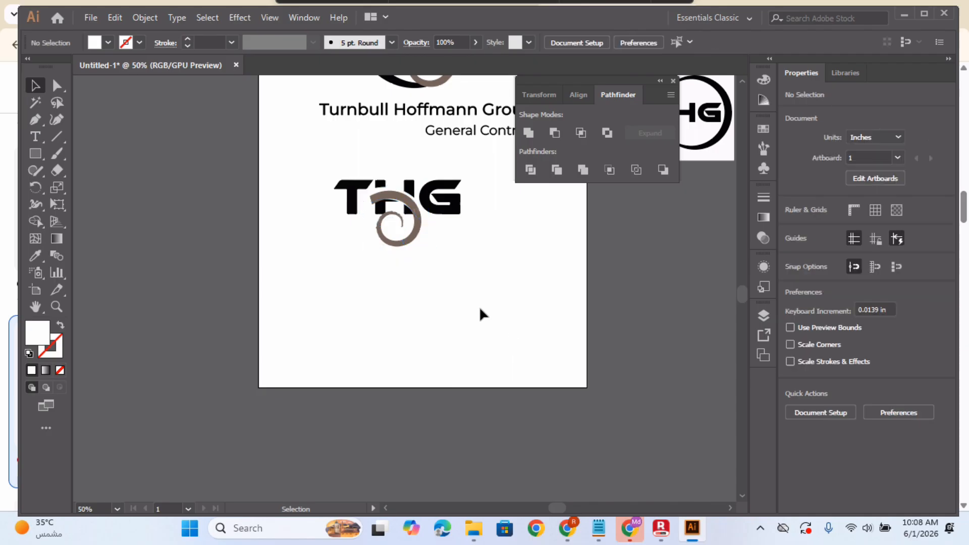
# Step: Enlarge the white spiral copy to about 2.13 in by 2.57 in and nudge it down behind the brown spiral
pyautogui.click(417, 258)
pyautogui.moveTo(439, 265); pyautogui.dragTo(448, 276)
pyautogui.press('Down')
pyautogui.press('Down')
pyautogui.press('Down')
pyautogui.press('Down')
pyautogui.press('Down')
pyautogui.press('Down')
pyautogui.press('Down')
pyautogui.press('Down')
pyautogui.press('Down')
pyautogui.press('Down')
pyautogui.press('Down')
pyautogui.press('Down')
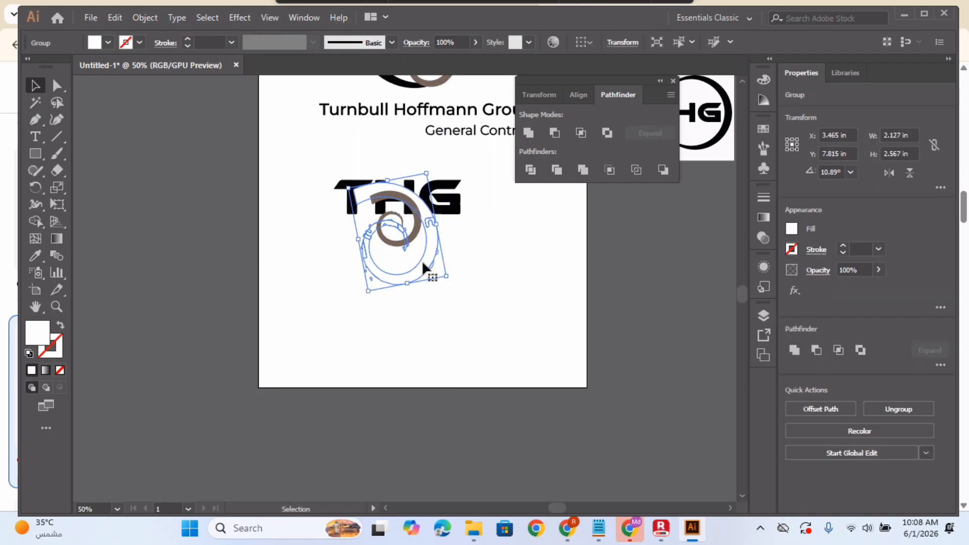
pyautogui.press('Down')
pyautogui.press('Down')
pyautogui.press('Down')
pyautogui.press('Down')
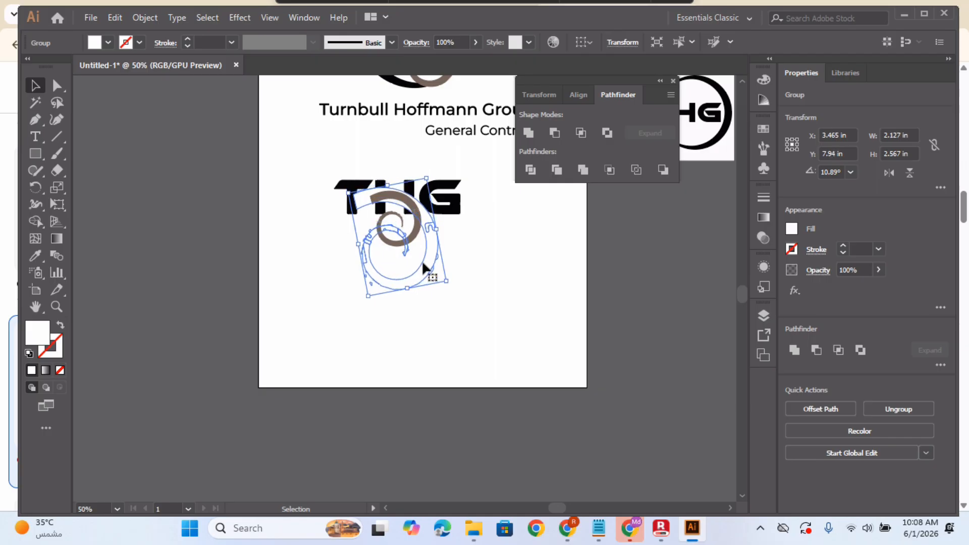
pyautogui.press('Down')
pyautogui.click(521, 256)
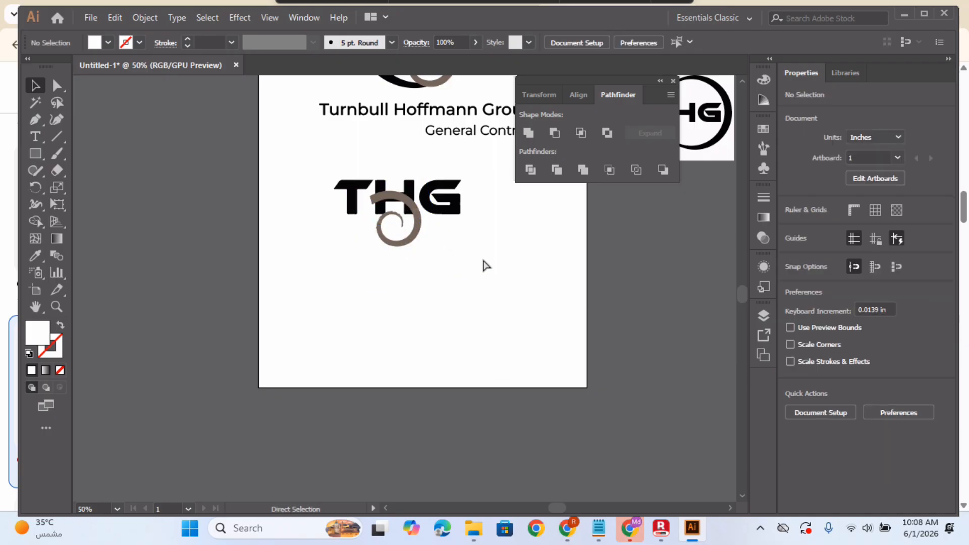
# Step: Move the white spiral copy down, clear of the THG lettering
pyautogui.hotkey('ctrl', '+')
pyautogui.hotkey('ctrl', '+')
pyautogui.hotkey('ctrl', '+')
pyautogui.moveTo(446, 239); pyautogui.dragTo(433, 434)
# Step: Divide the letter H and the brown spiral with Pathfinder and ungroup the resulting pieces
pyautogui.click(413, 274)
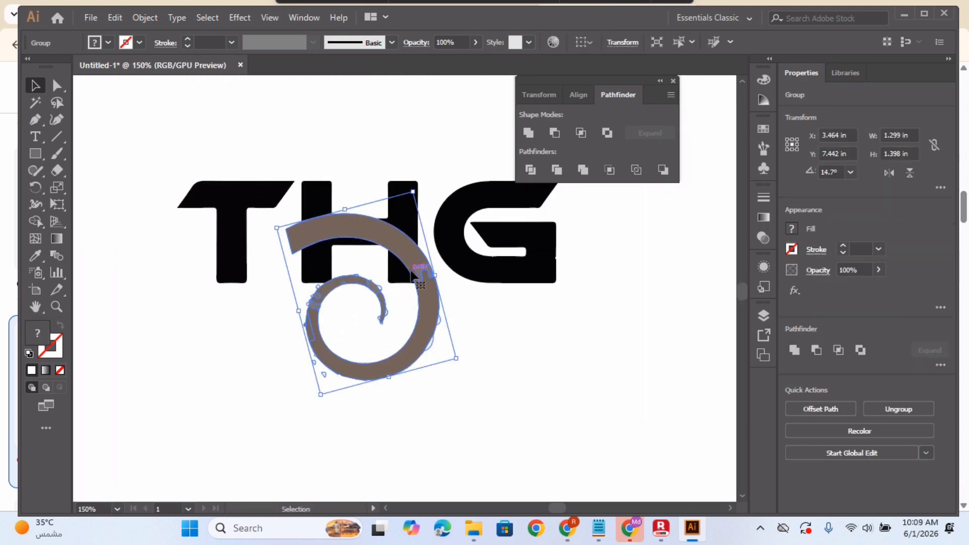
pyautogui.keyDown('shift'); pyautogui.click(377, 261); pyautogui.keyUp('shift')
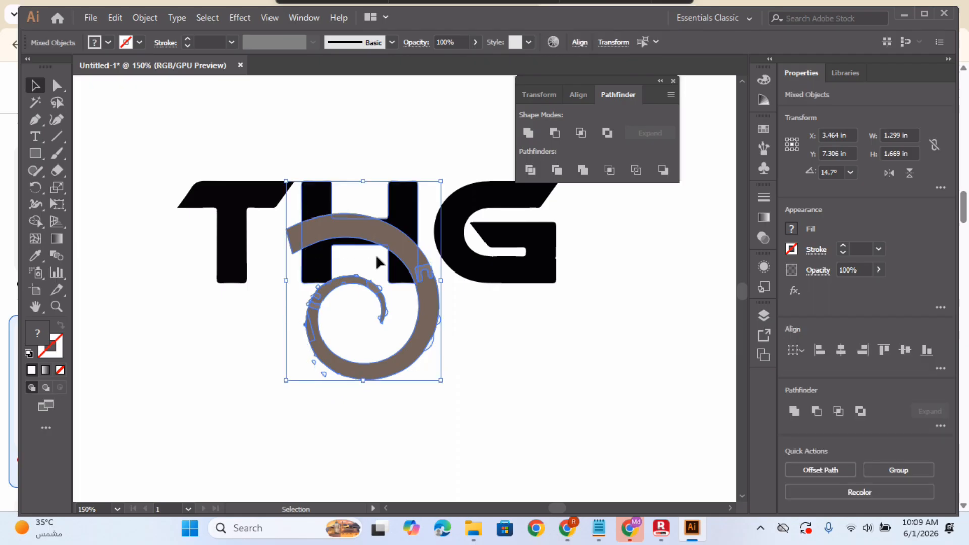
pyautogui.click(531, 169)
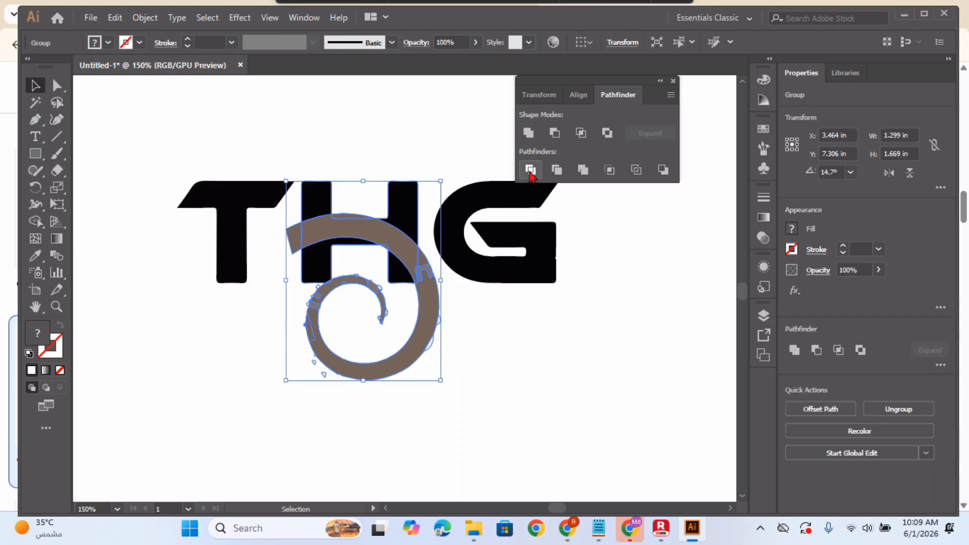
pyautogui.rightClick(393, 247)
pyautogui.click(448, 361)
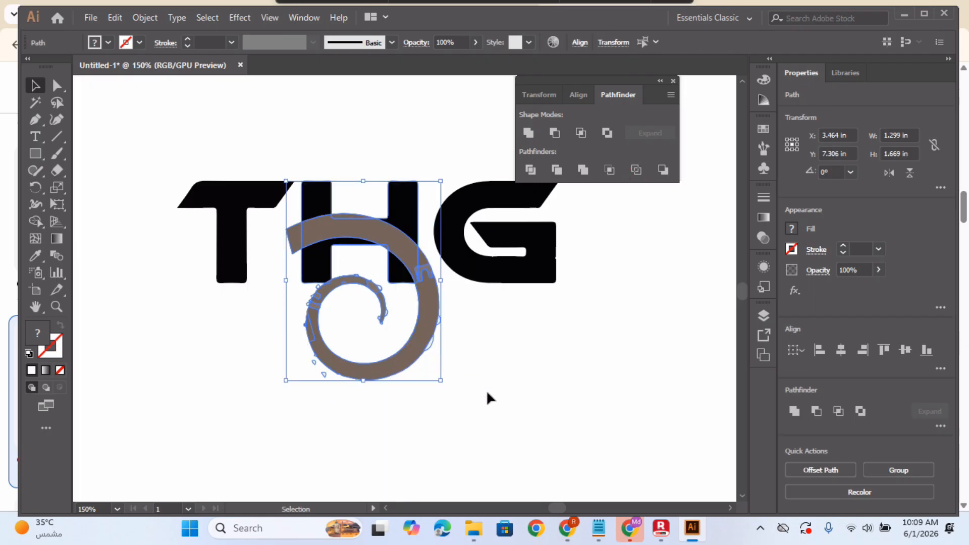
# Step: Delete the large lower curve and the inner curl of the divided spiral below the letter H
pyautogui.click(485, 391)
pyautogui.click(423, 329)
pyautogui.press('Delete')
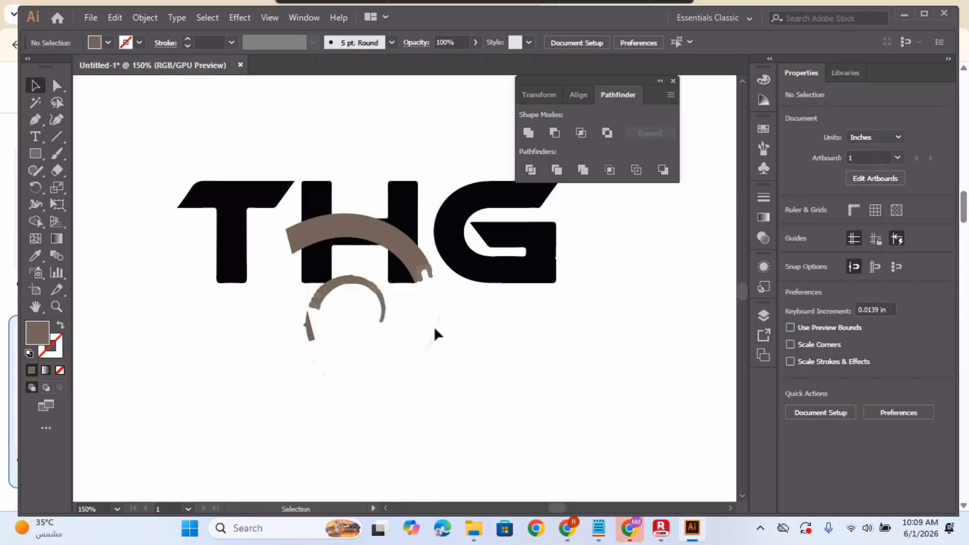
pyautogui.click(341, 313)
pyautogui.press('Delete')
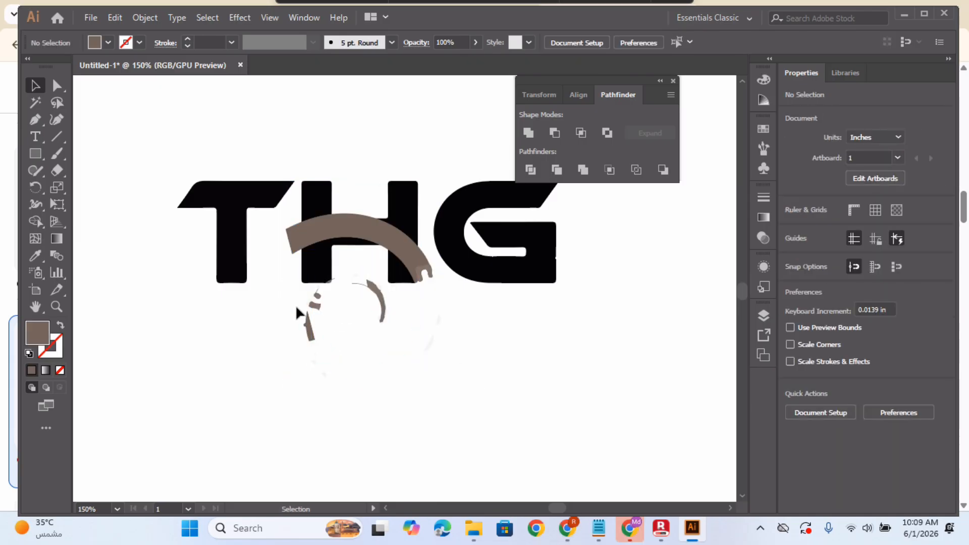
pyautogui.click(377, 309)
pyautogui.press('Delete')
pyautogui.moveTo(340, 301); pyautogui.dragTo(357, 304)
pyautogui.press('Delete')
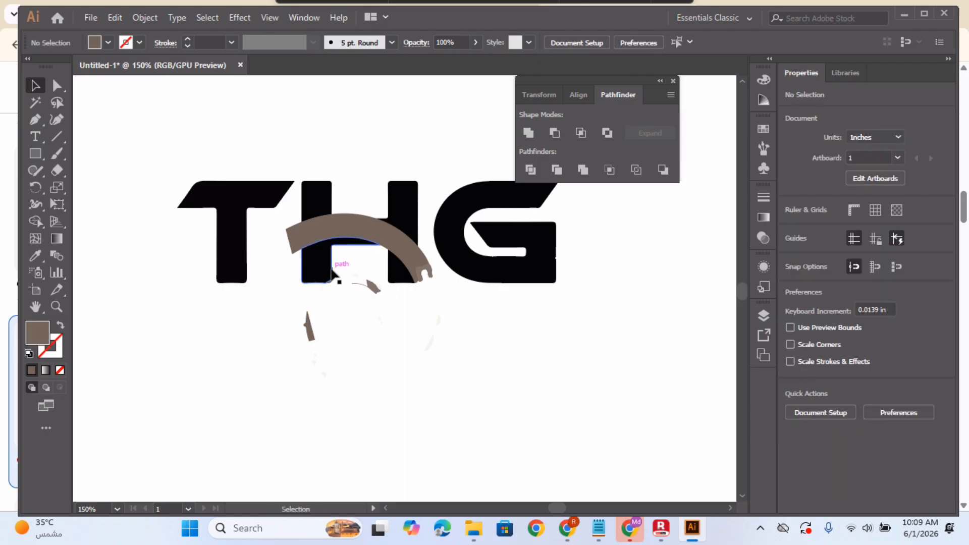
# Step: Delete the small brown fragments left below the letter H
pyautogui.click(335, 279)
pyautogui.press('Delete')
pyautogui.moveTo(383, 297); pyautogui.dragTo(363, 287)
pyautogui.press('Delete')
pyautogui.press('Delete')
pyautogui.moveTo(288, 310); pyautogui.dragTo(349, 345)
pyautogui.press('Delete')
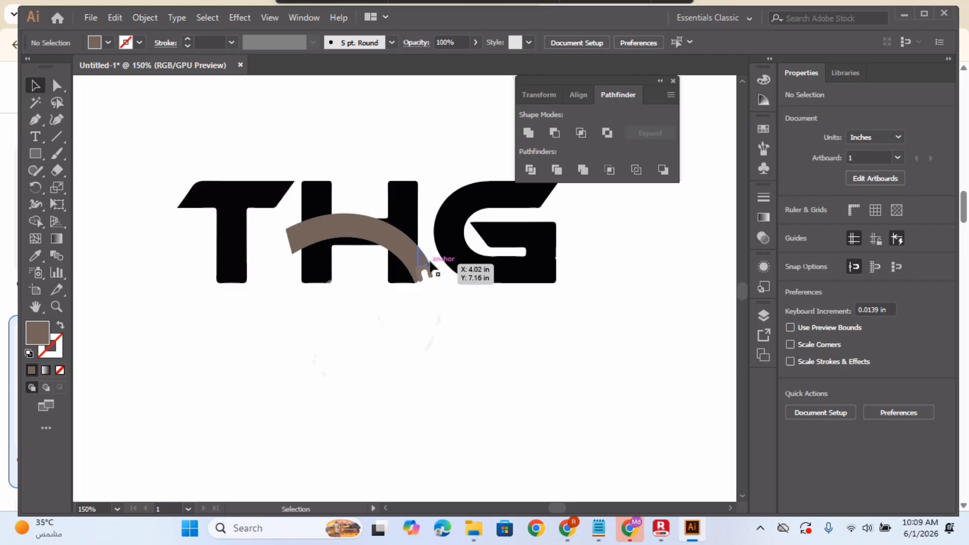
# Step: Delete the brown pieces that stick out past the right leg of the letter H
pyautogui.click(425, 262)
pyautogui.press('Delete')
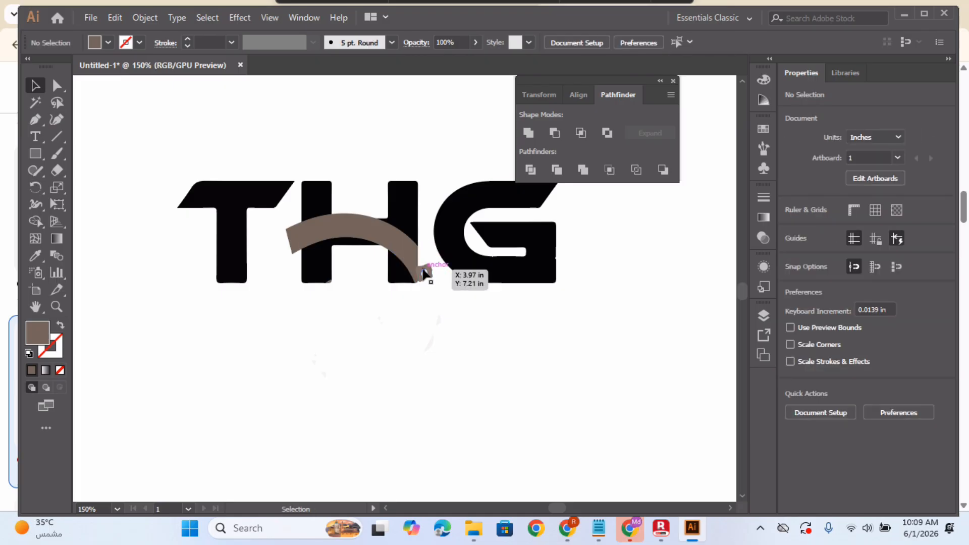
pyautogui.keyDown('ctrl'); pyautogui.click(422, 275); pyautogui.keyUp('ctrl')
pyautogui.press('Delete')
pyautogui.scroll(3, 442, 285)
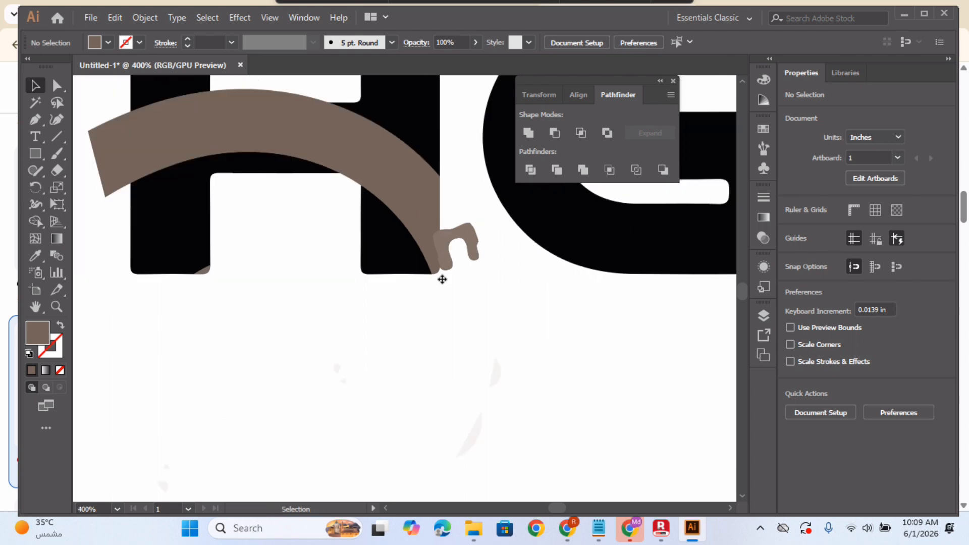
pyautogui.keyDown('ctrl'); pyautogui.click(457, 250); pyautogui.keyUp('ctrl')
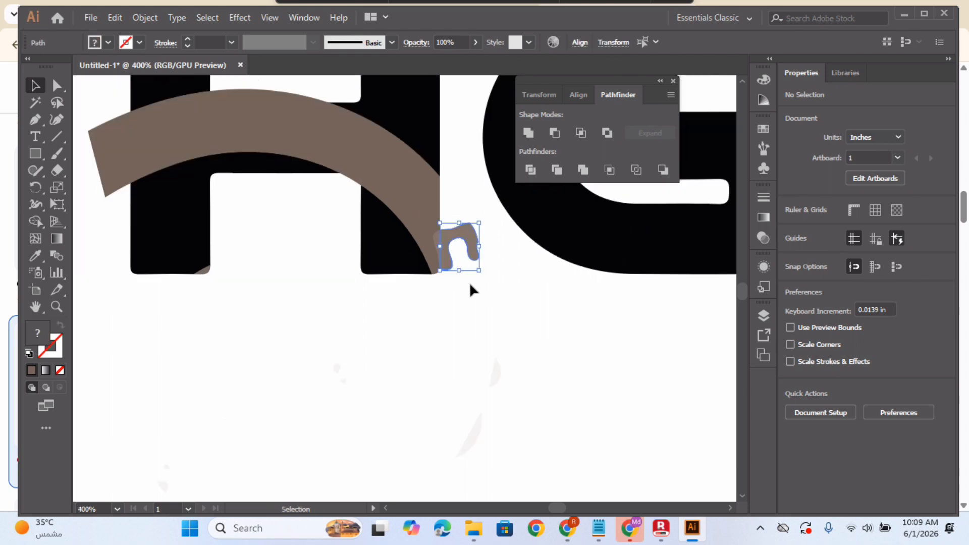
pyautogui.press('Delete')
pyautogui.keyDown('ctrl'); pyautogui.click(477, 249); pyautogui.keyUp('ctrl')
pyautogui.press('Delete')
pyautogui.scroll(-2, 486, 287)
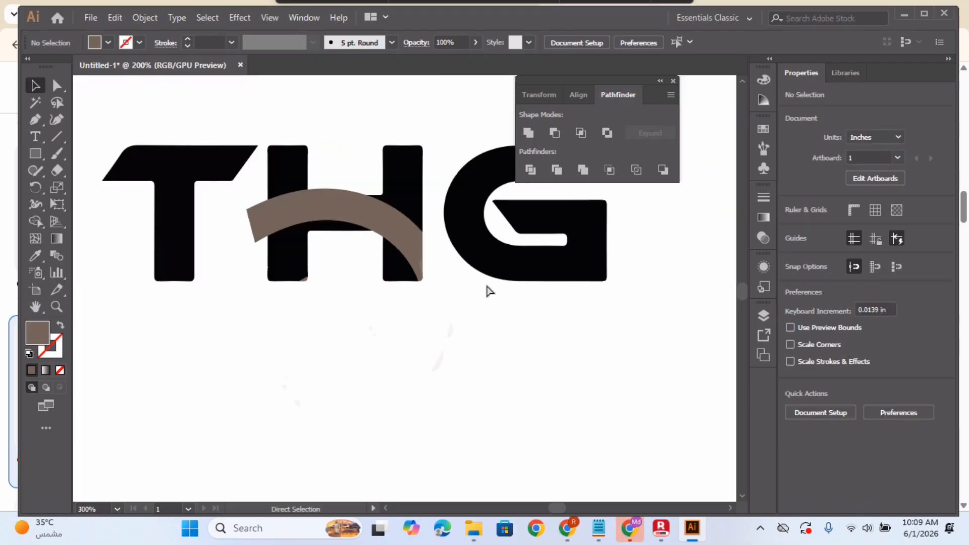
# Step: Copy the brown arc crossing the letter H and paste the copy in front
pyautogui.keyDown('ctrl'); pyautogui.click(332, 231); pyautogui.keyUp('ctrl')
pyautogui.click(337, 364)
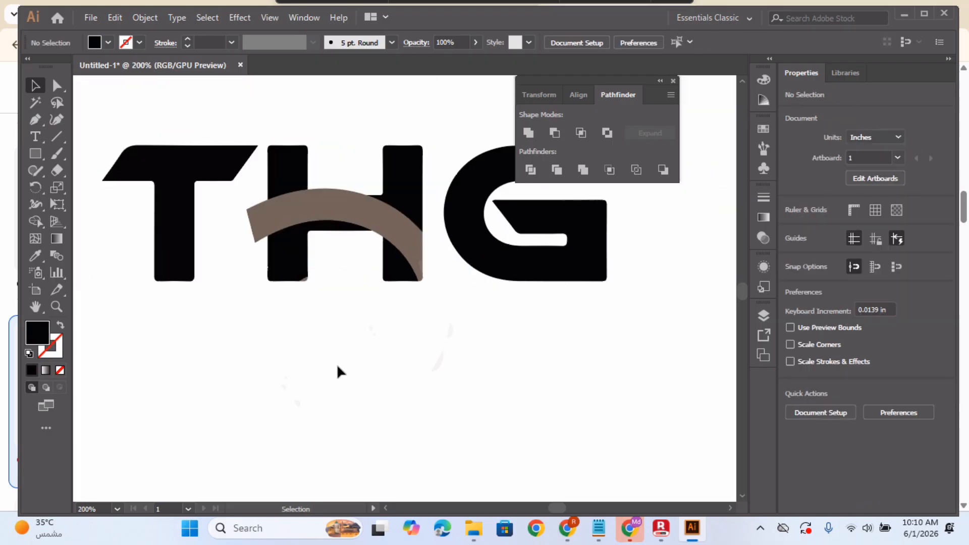
pyautogui.click(361, 211)
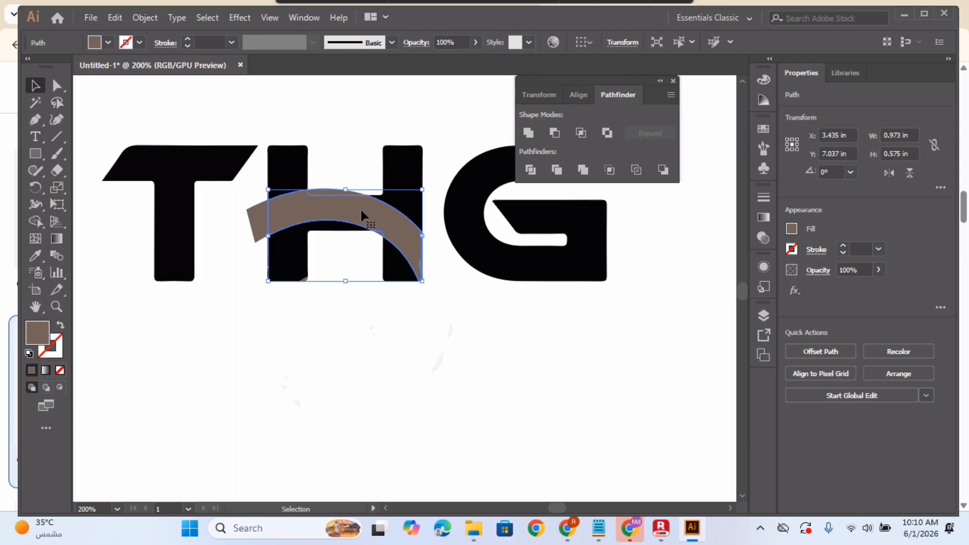
pyautogui.click(120, 21)
pyautogui.click(153, 86)
pyautogui.click(117, 19)
pyautogui.click(169, 120)
# Step: Enlarge the arc copy to about 1.244 in by 0.735 in and nudge it down over the original arc
pyautogui.moveTo(423, 286); pyautogui.dragTo(444, 295)
pyautogui.press('Down')
pyautogui.press('Down')
pyautogui.press('Down')
pyautogui.press('Down')
pyautogui.press('Down')
pyautogui.press('Up')
pyautogui.press('Up')
pyautogui.press('Up')
pyautogui.press('Up')
pyautogui.press('Up')
pyautogui.press('Up')
pyautogui.press('Up')
pyautogui.press('Down')
pyautogui.press('Down')
pyautogui.press('Down')
pyautogui.press('Down')
pyautogui.press('Down')
pyautogui.press('Down')
pyautogui.press('Down')
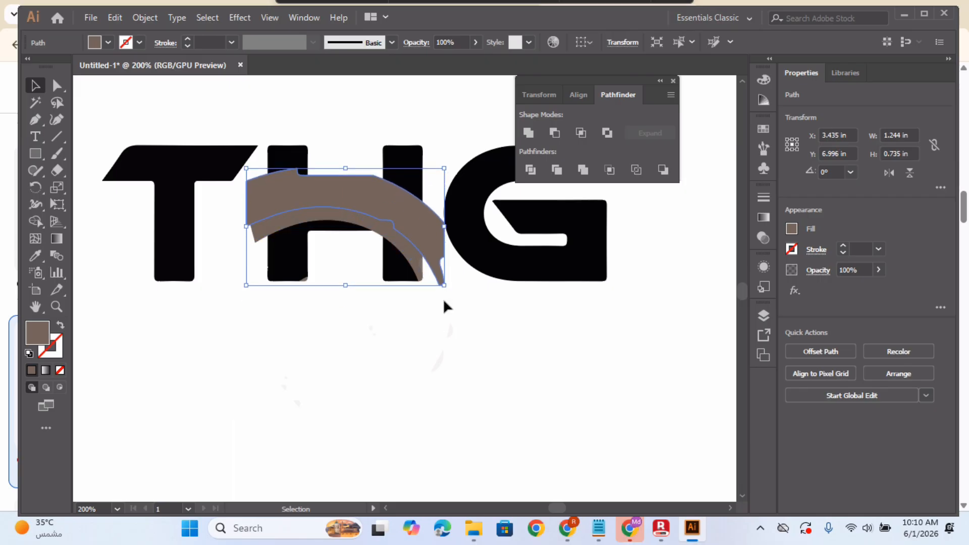
pyautogui.press('Down')
pyautogui.press('Down')
pyautogui.press('Down')
pyautogui.press('Down')
pyautogui.press('Down')
pyautogui.press('Down')
pyautogui.press('Down')
pyautogui.press('Down')
pyautogui.press('Down')
pyautogui.press('Down')
pyautogui.press('Down')
pyautogui.press('Down')
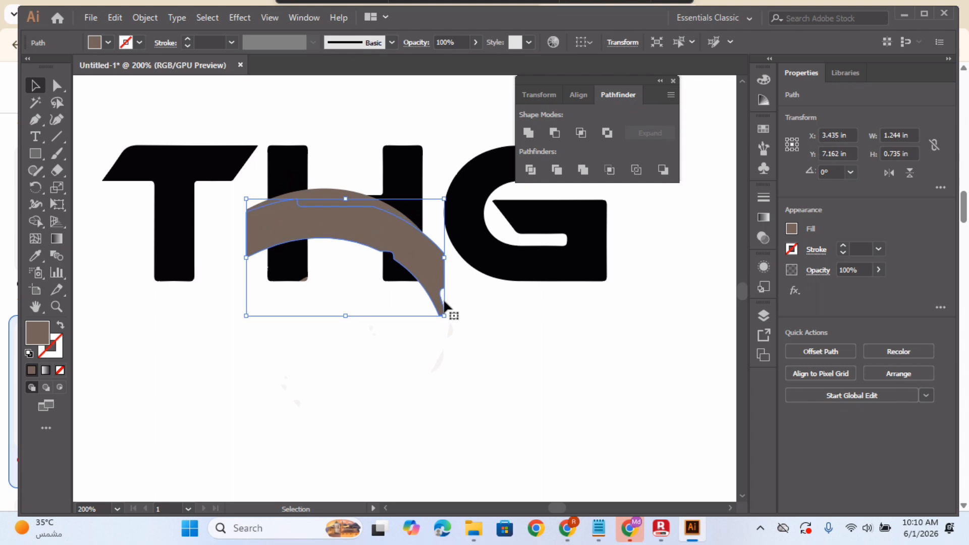
pyautogui.moveTo(445, 309); pyautogui.dragTo(445, 301)
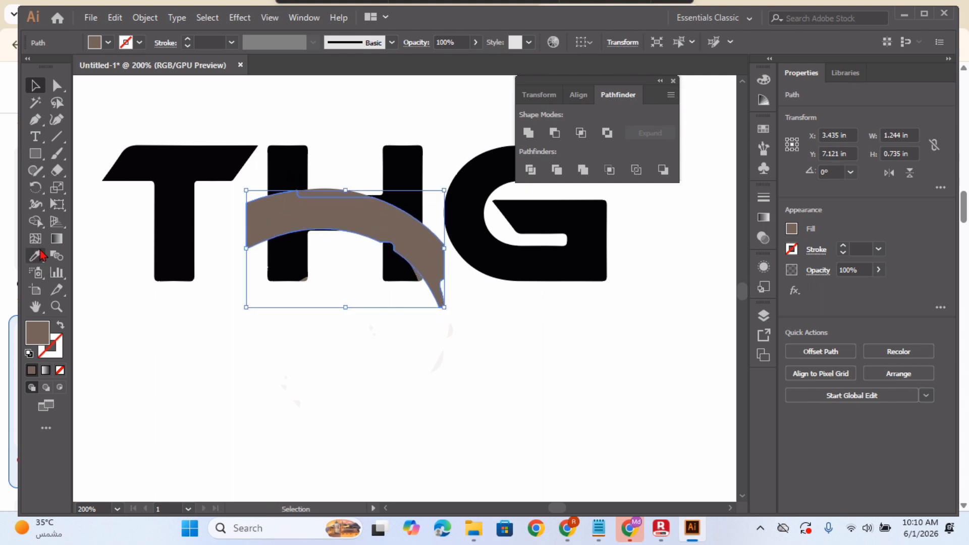
# Step: Fill the enlarged arc copy with sampled white and shift it slightly down
pyautogui.click(36, 255)
pyautogui.click(286, 349)
pyautogui.click(35, 86)
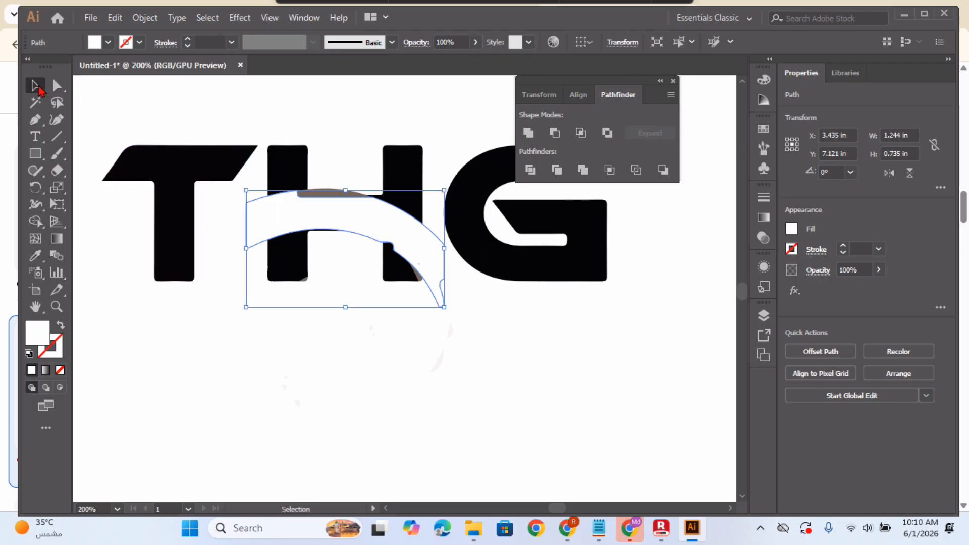
pyautogui.moveTo(359, 208); pyautogui.dragTo(358, 217)
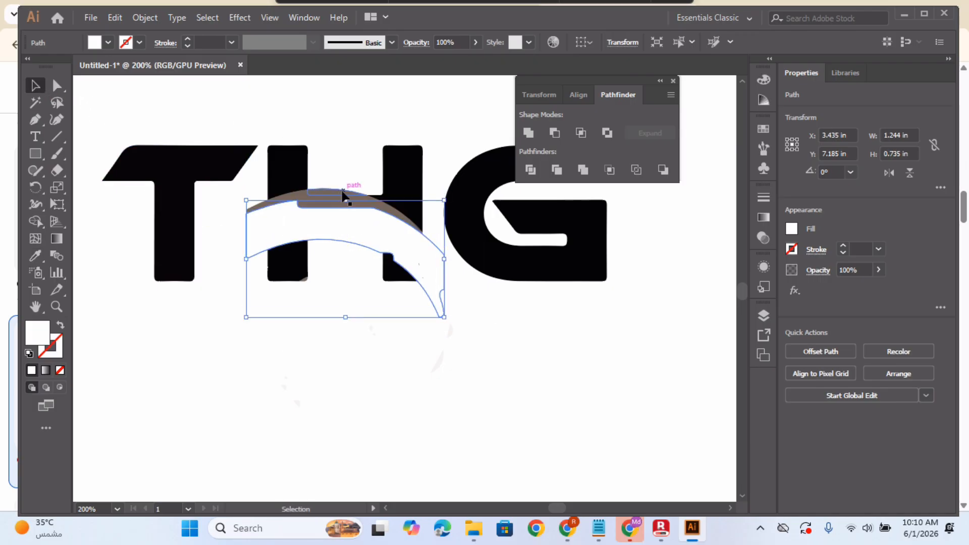
# Step: Try to bring the brown arc to the front of the white copy
pyautogui.rightClick(343, 205)
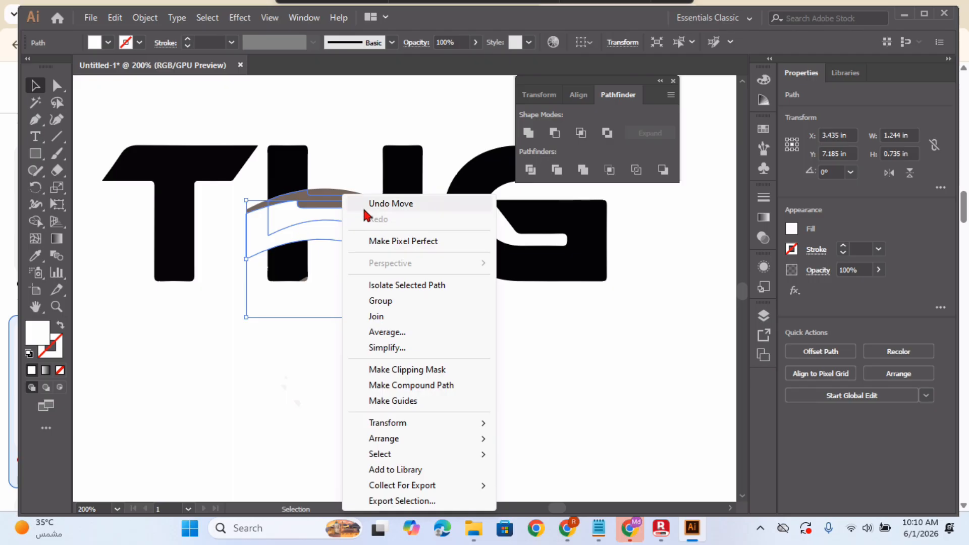
pyautogui.moveTo(378, 430)
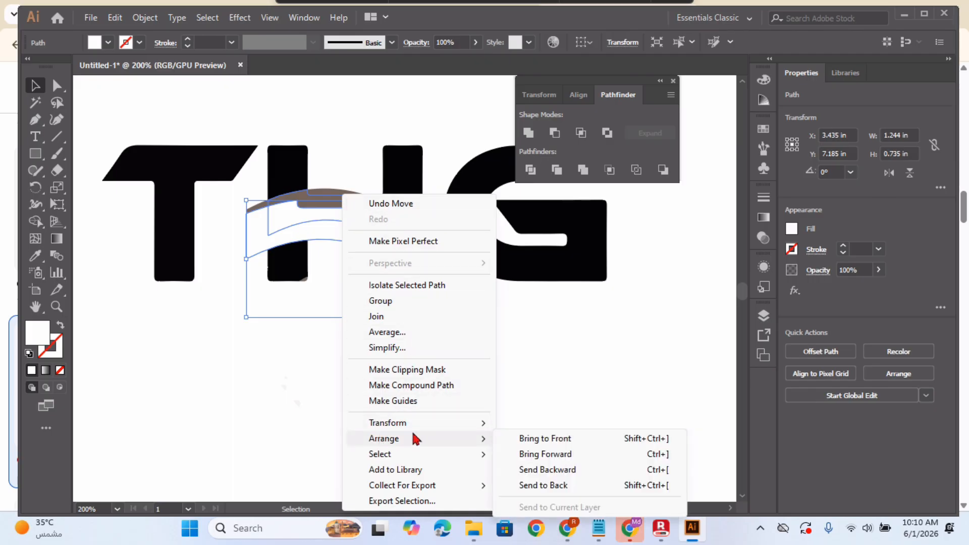
pyautogui.click(530, 438)
pyautogui.click(517, 390)
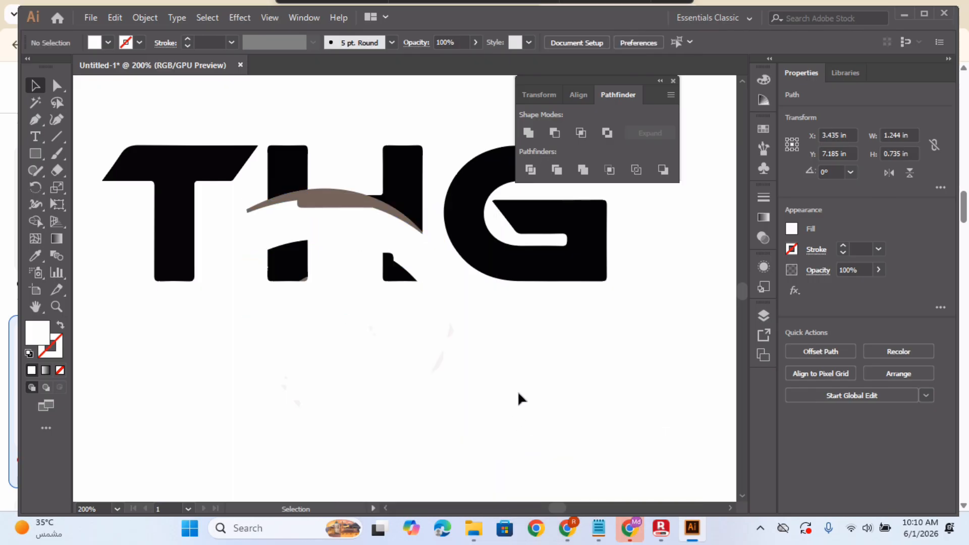
# Step: Move the white arc copy back up over the brown arc and discard it
pyautogui.click(389, 256)
pyautogui.moveTo(389, 256); pyautogui.dragTo(389, 246)
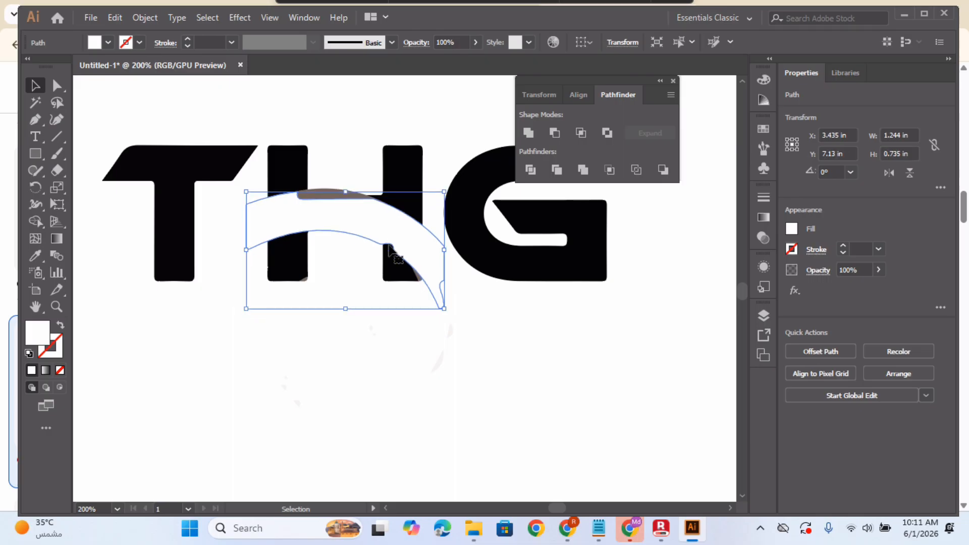
pyautogui.moveTo(391, 250); pyautogui.dragTo(396, 249)
# Step: Group the brown arc with the thin brown sliver above the crossbar of the letter H
pyautogui.click(346, 217)
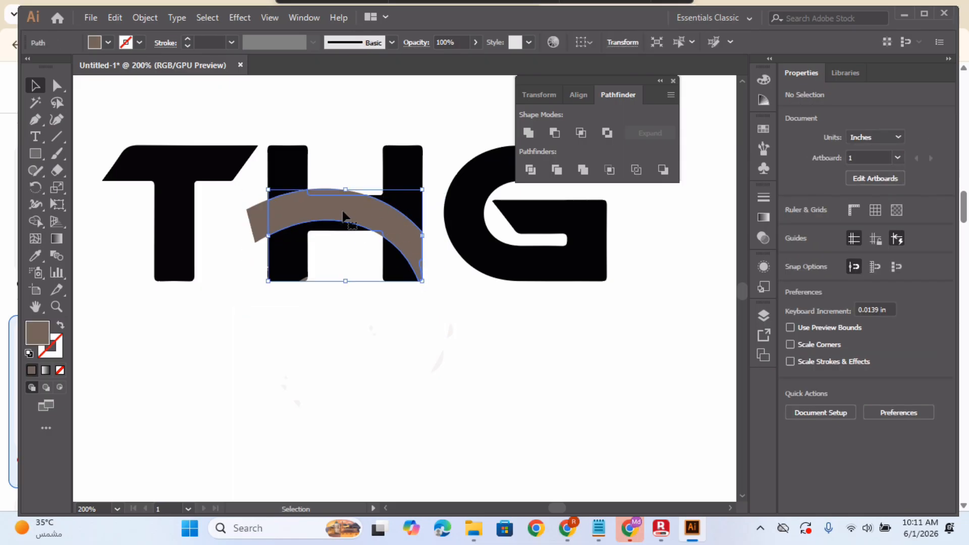
pyautogui.hotkey('ctrl', '+')
pyautogui.hotkey('ctrl', '+')
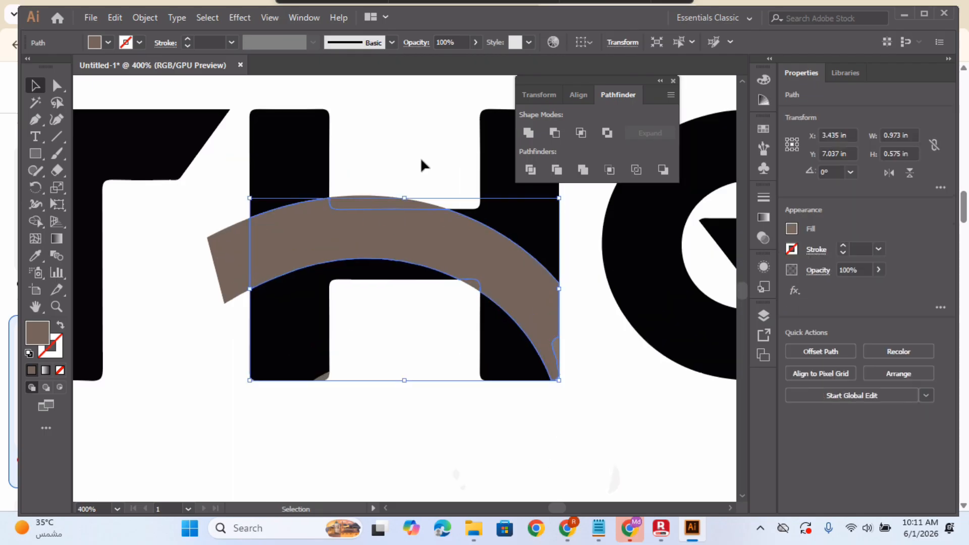
pyautogui.click(392, 195)
pyautogui.click(379, 206)
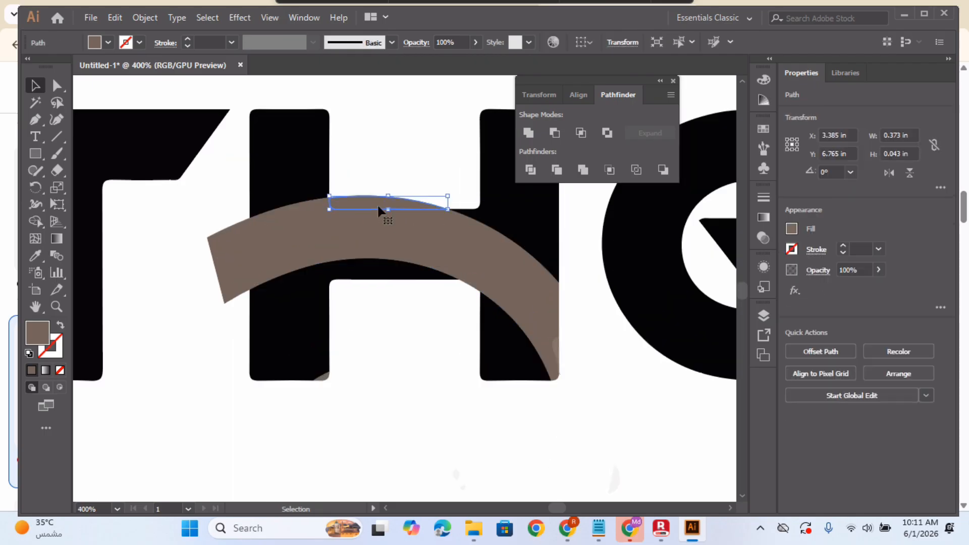
pyautogui.rightClick(387, 240)
pyautogui.click(448, 300)
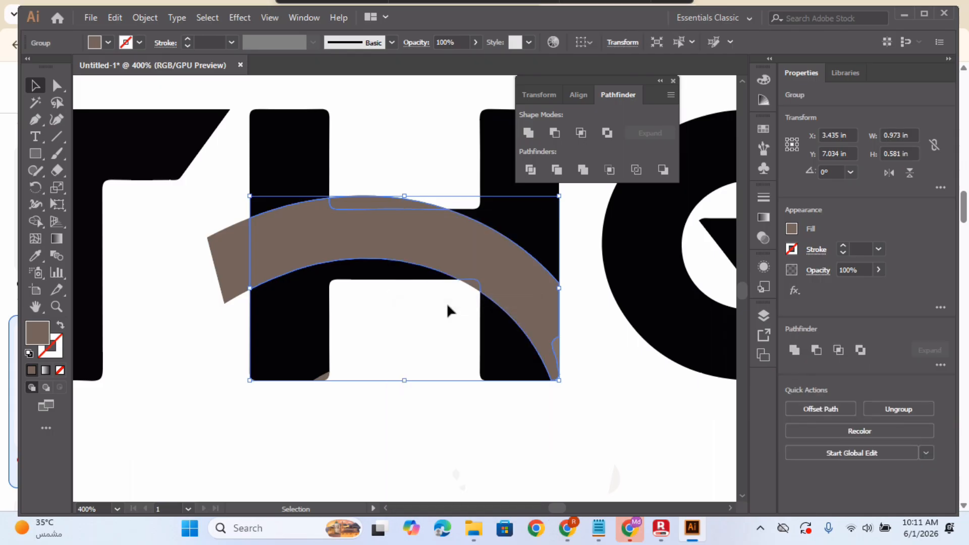
# Step: Group the arc with the small brown fragment at its lower tip on the H's right leg
pyautogui.click(591, 419)
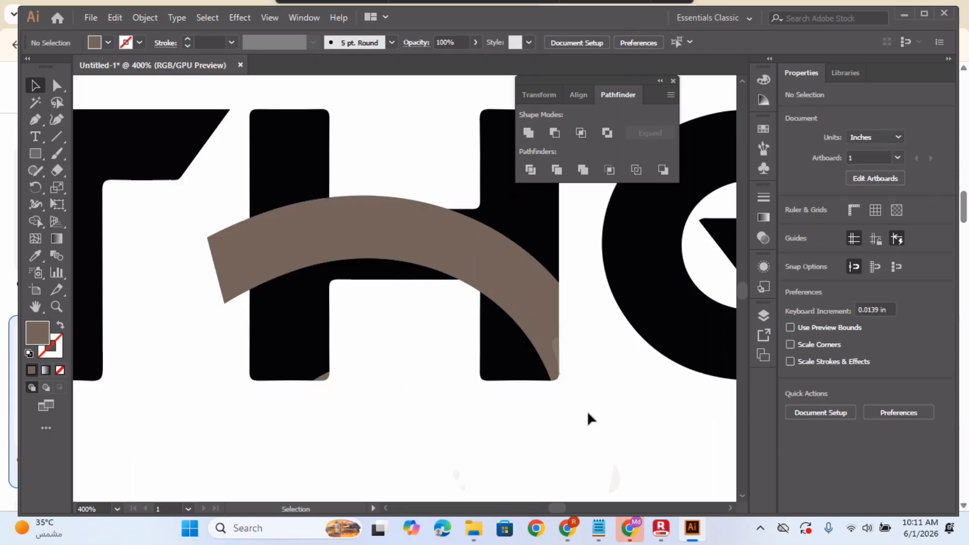
pyautogui.keyDown('shift'); pyautogui.click(556, 353); pyautogui.keyUp('shift')
pyautogui.keyDown('shift'); pyautogui.click(543, 325); pyautogui.keyUp('shift')
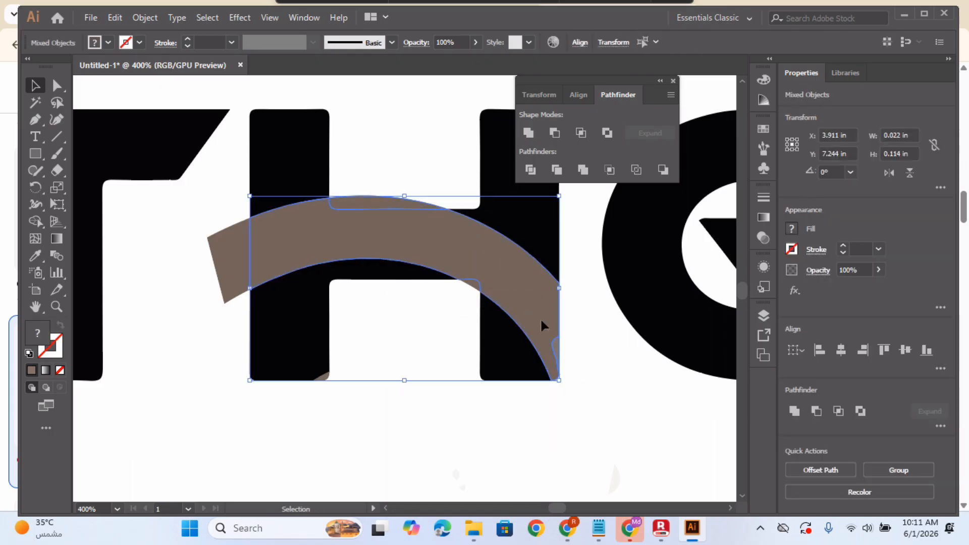
pyautogui.rightClick(541, 323)
pyautogui.click(574, 197)
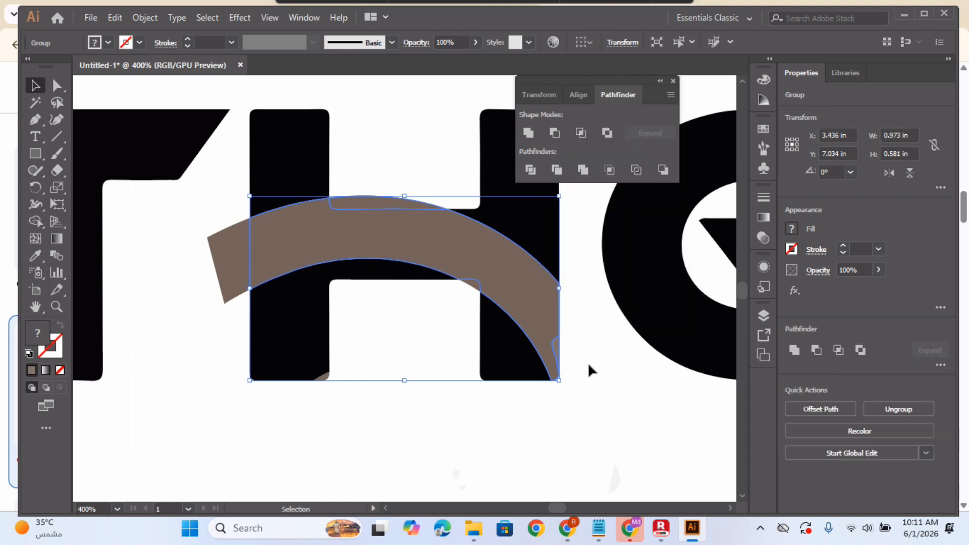
pyautogui.click(585, 362)
pyautogui.click(551, 345)
pyautogui.click(371, 419)
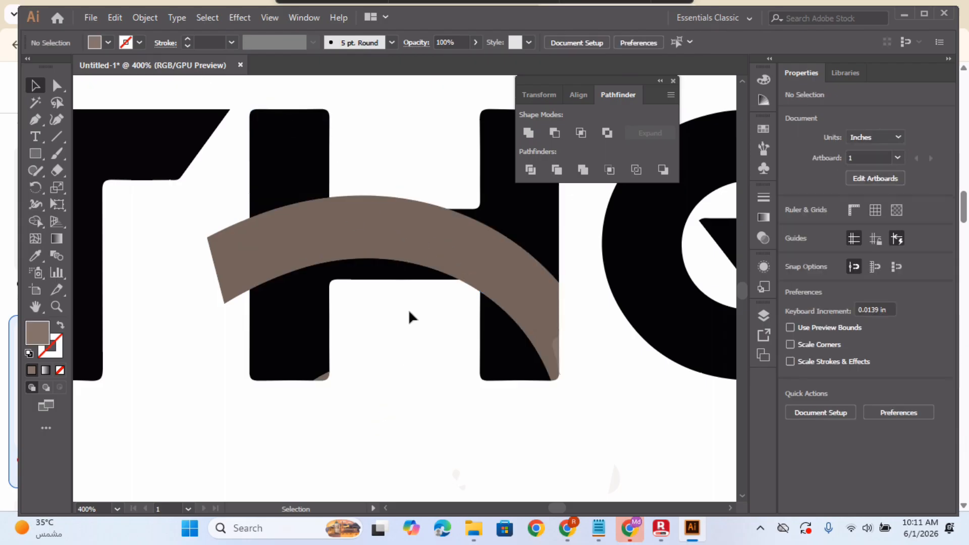
pyautogui.click(393, 220)
pyautogui.click(428, 464)
pyautogui.click(37, 155)
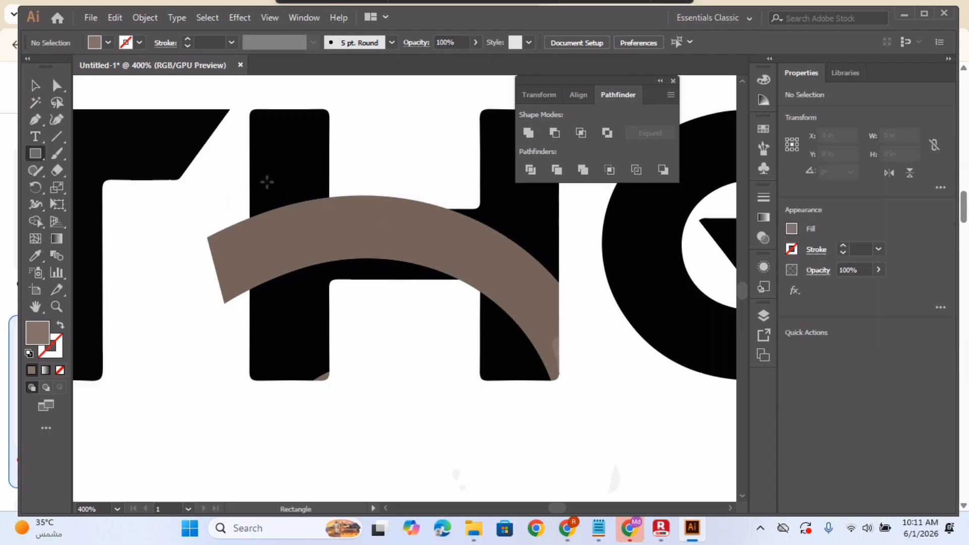
pyautogui.click(36, 86)
pyautogui.click(331, 202)
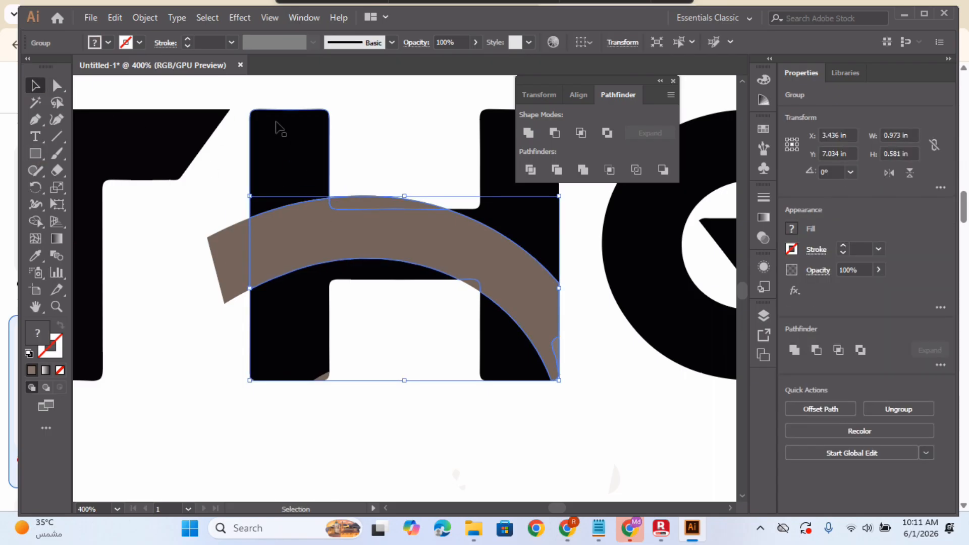
pyautogui.click(146, 18)
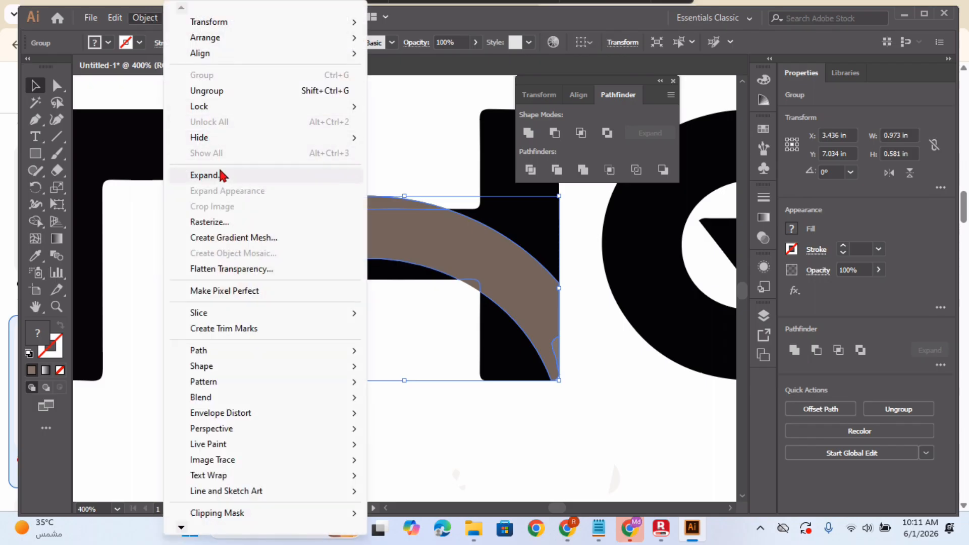
pyautogui.click(224, 175)
pyautogui.click(450, 453)
pyautogui.click(475, 253)
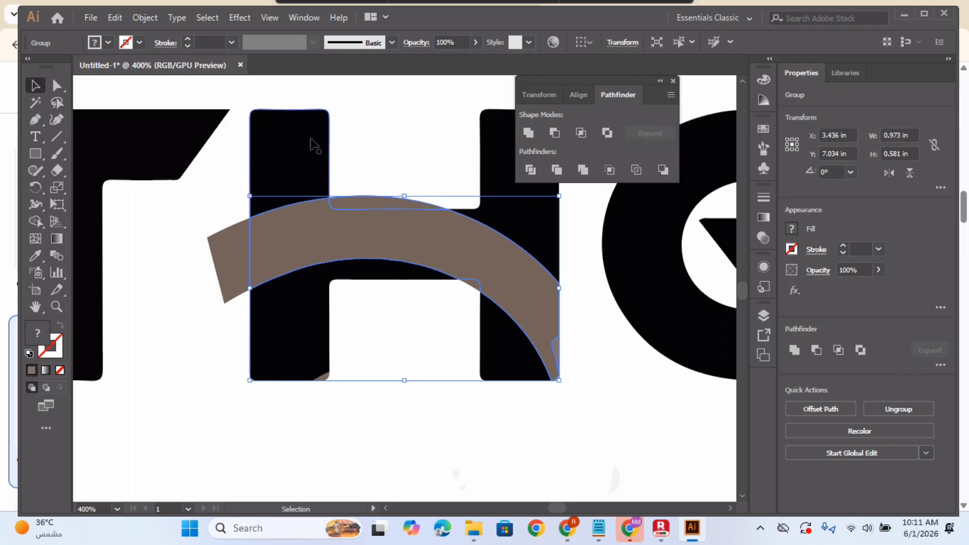
# Step: Copy the grouped brown arc and paste the duplicate in front
pyautogui.click(115, 17)
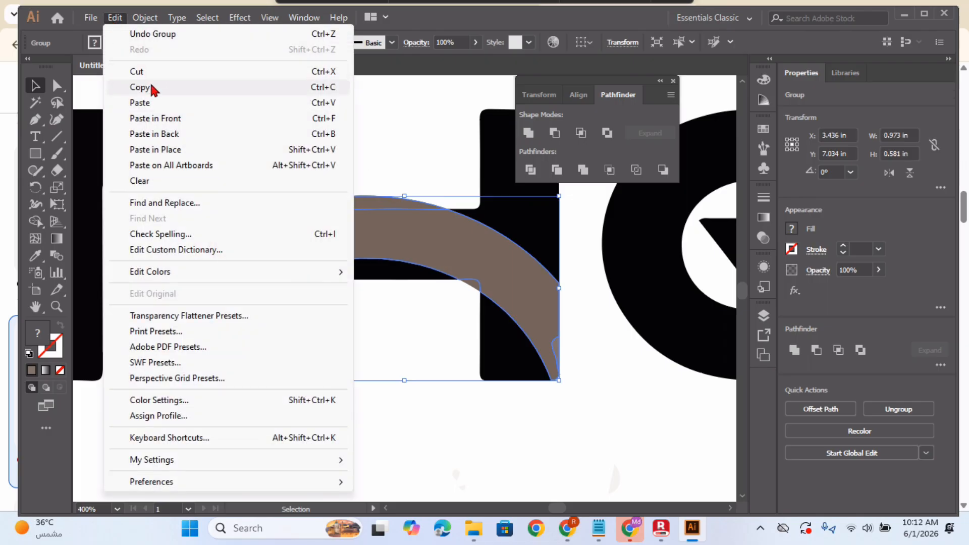
pyautogui.click(151, 86)
pyautogui.click(115, 19)
pyautogui.click(166, 119)
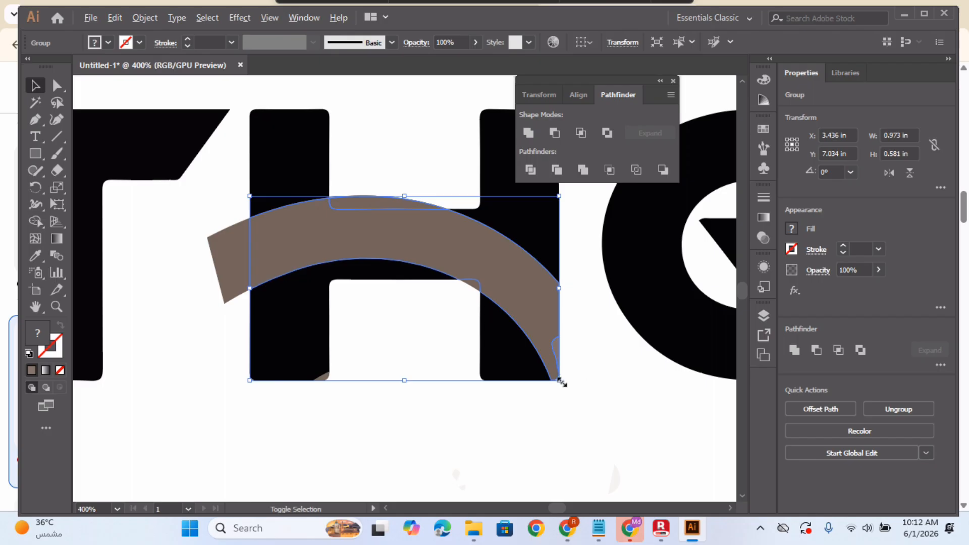
# Step: Enlarge the pasted arc group to about 1.093 in by 0.653 in and fill it with sampled white
pyautogui.moveTo(560, 382); pyautogui.dragTo(579, 397)
pyautogui.press('i')
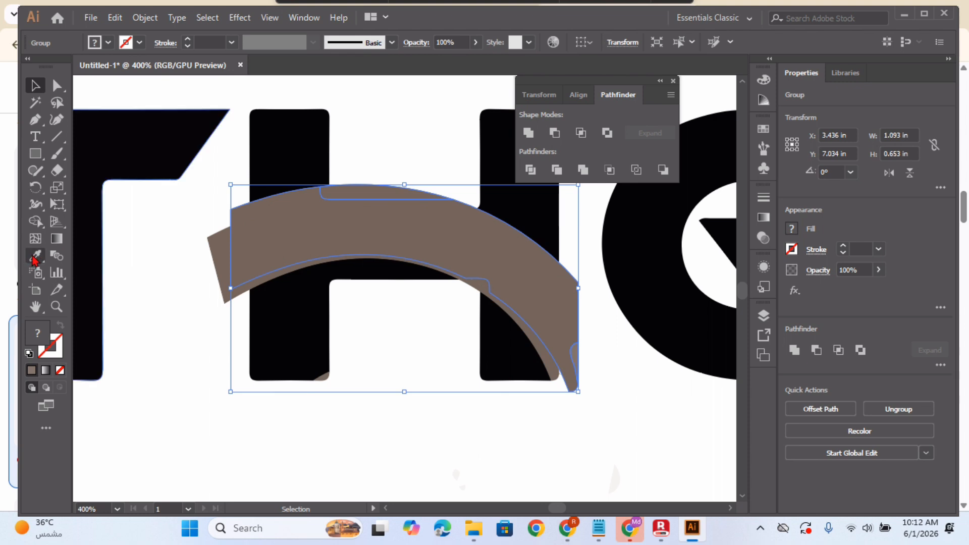
pyautogui.click(180, 410)
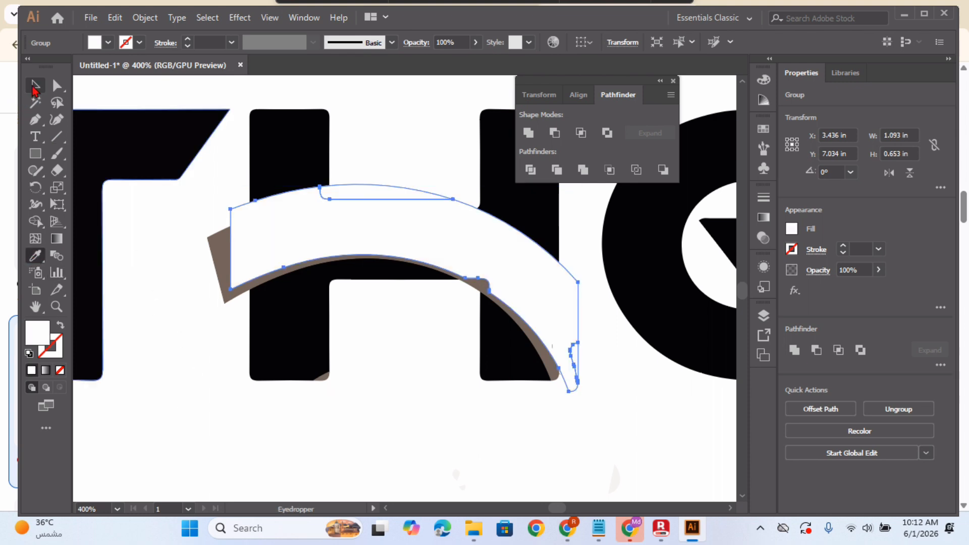
# Step: Bring the brown arc group in front of the enlarged white arc
pyautogui.click(35, 87)
pyautogui.click(211, 392)
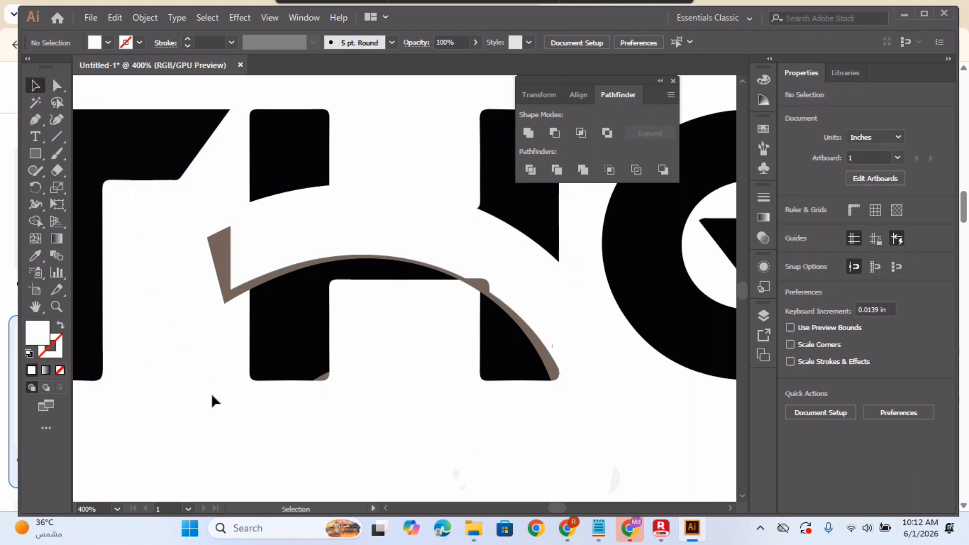
pyautogui.rightClick(486, 298)
pyautogui.moveTo(538, 222)
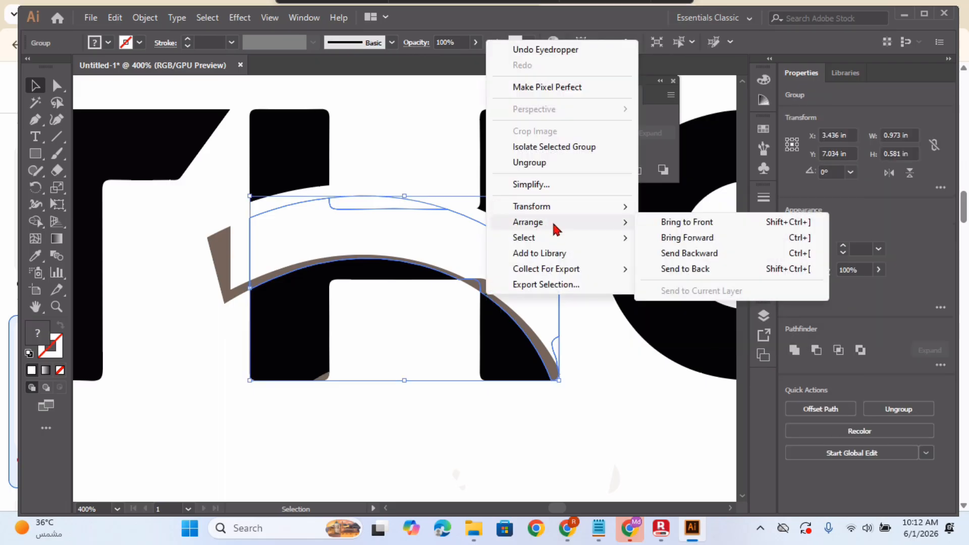
pyautogui.click(660, 222)
pyautogui.click(640, 399)
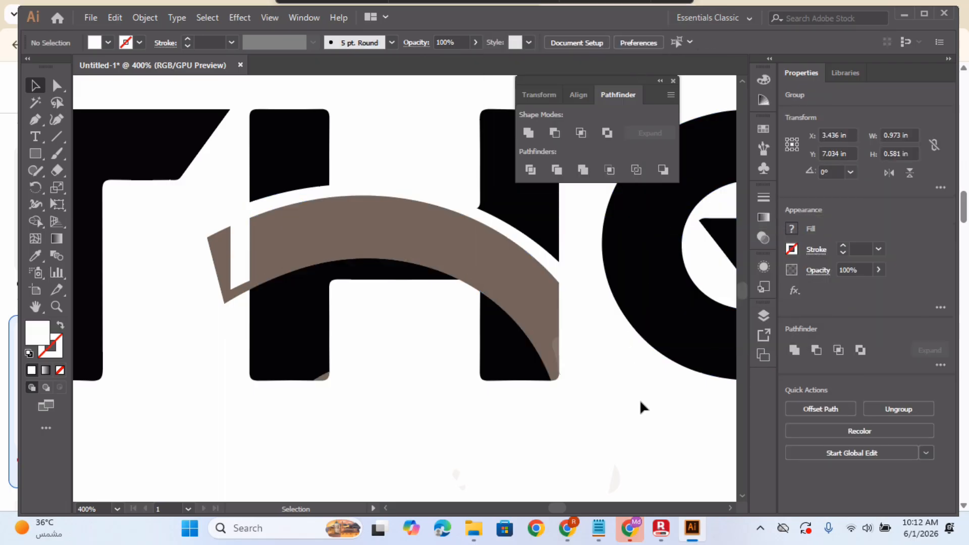
# Step: Try rotating the white arc group 180° below the letters and laying it back over the brown arc, and undo it
pyautogui.click(540, 249)
pyautogui.click(638, 351)
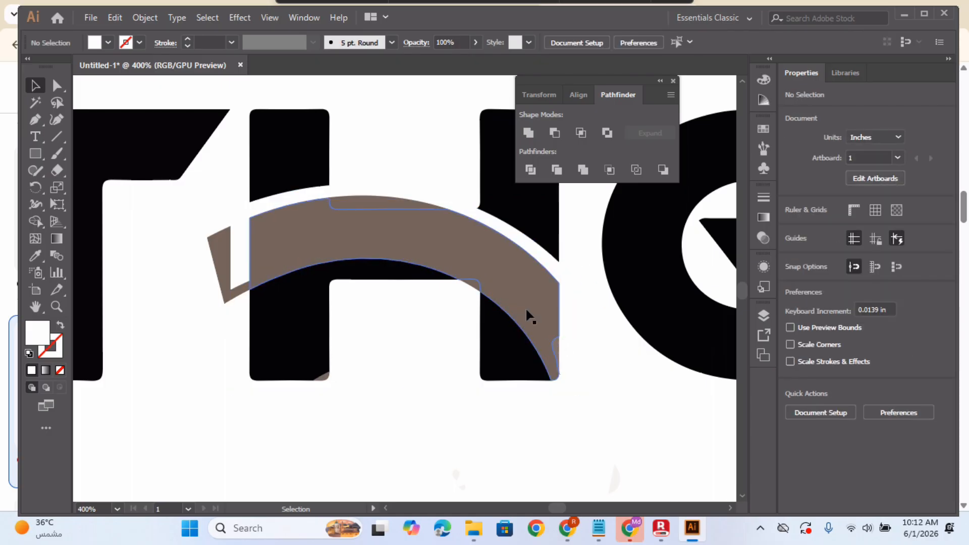
pyautogui.click(523, 242)
pyautogui.moveTo(523, 244); pyautogui.dragTo(600, 459)
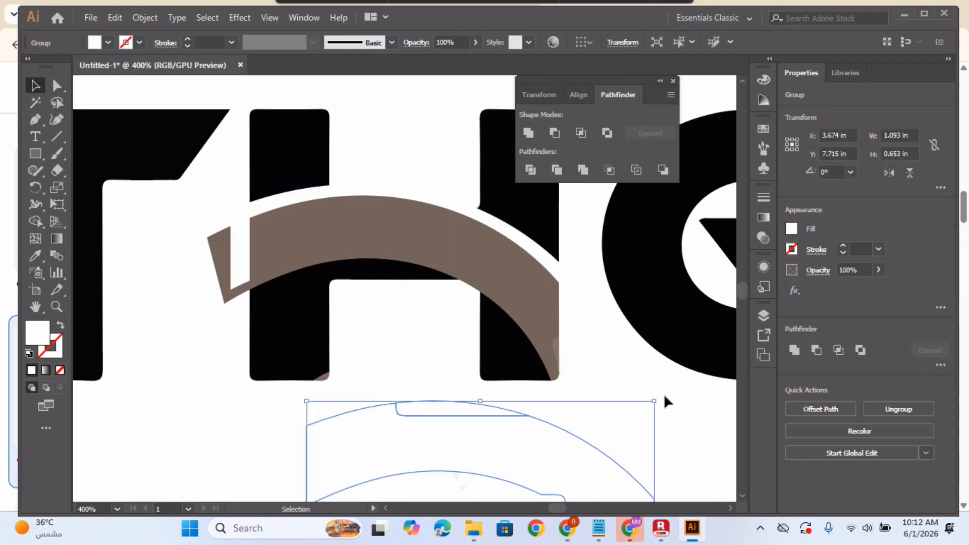
pyautogui.moveTo(656, 396); pyautogui.dragTo(246, 505)
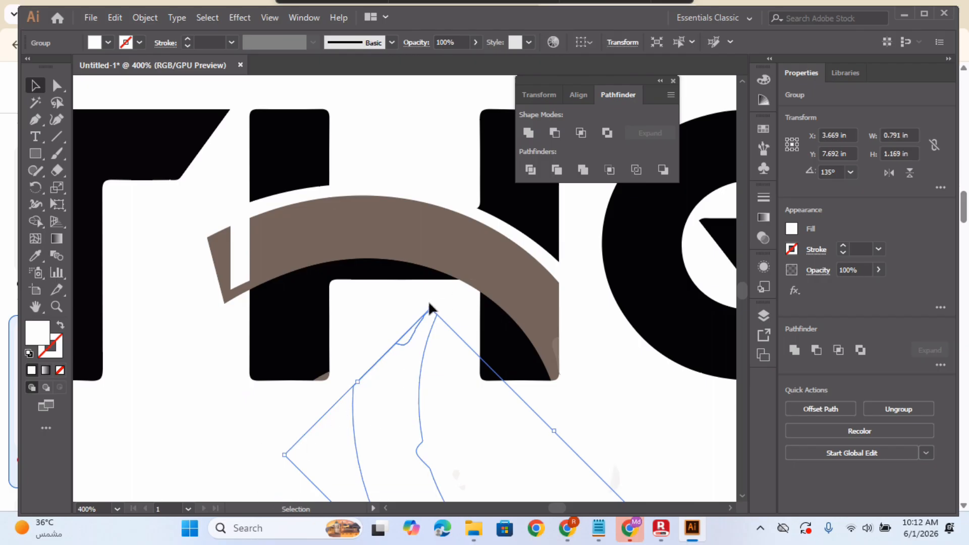
pyautogui.moveTo(435, 301); pyautogui.dragTo(297, 398)
pyautogui.moveTo(362, 480); pyautogui.dragTo(428, 273)
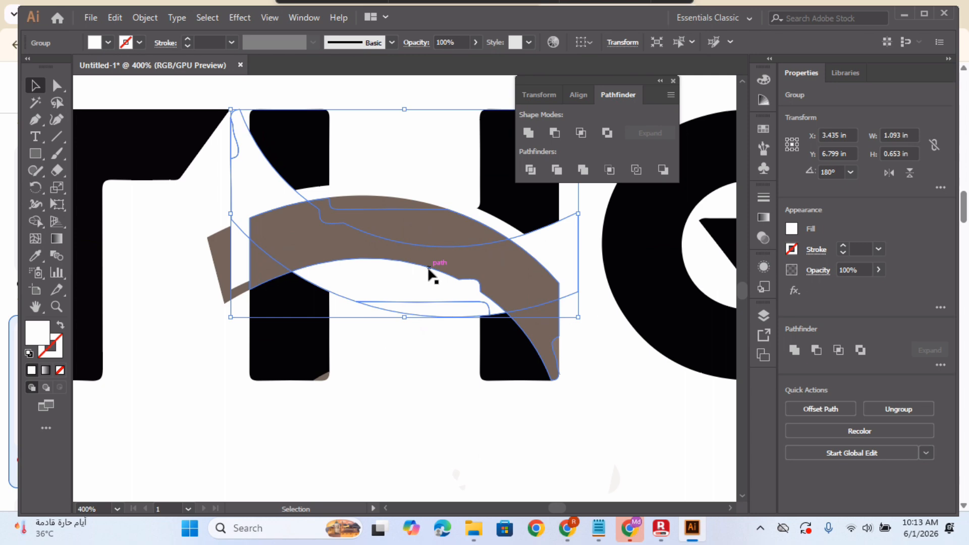
pyautogui.hotkey('ctrl', 'x')
pyautogui.click(511, 237)
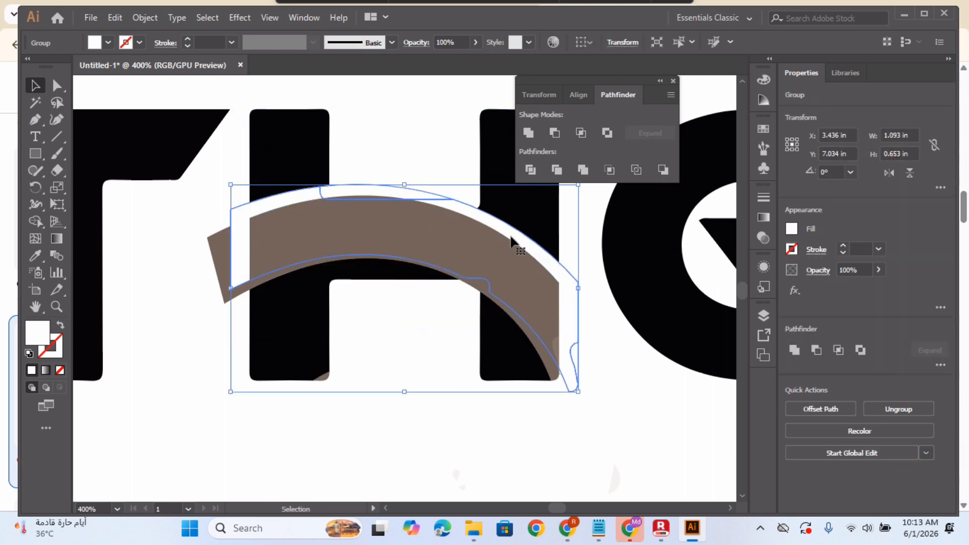
# Step: Try shifting the enlarged white arc down and left under the brown arc and nudging it vertically, and restore its original position
pyautogui.moveTo(521, 241); pyautogui.dragTo(475, 269)
pyautogui.click(614, 446)
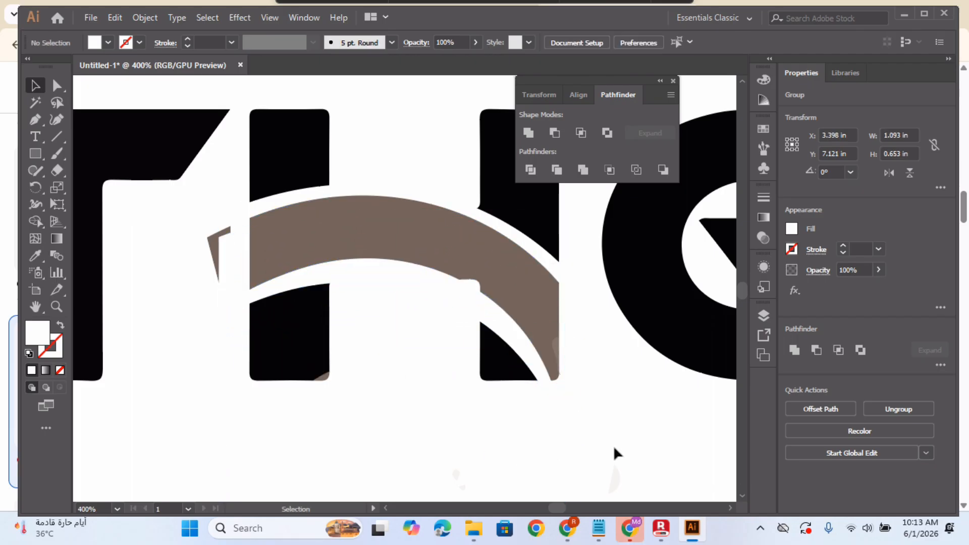
pyautogui.click(512, 348)
pyautogui.press('Up')
pyautogui.press('Up')
pyautogui.press('Up')
pyautogui.press('Up')
pyautogui.press('Up')
pyautogui.press('Up')
pyautogui.press('Up')
pyautogui.press('Up')
pyautogui.press('Up')
pyautogui.press('Up')
pyautogui.press('Up')
pyautogui.press('Up')
pyautogui.press('Up')
pyautogui.press('Up')
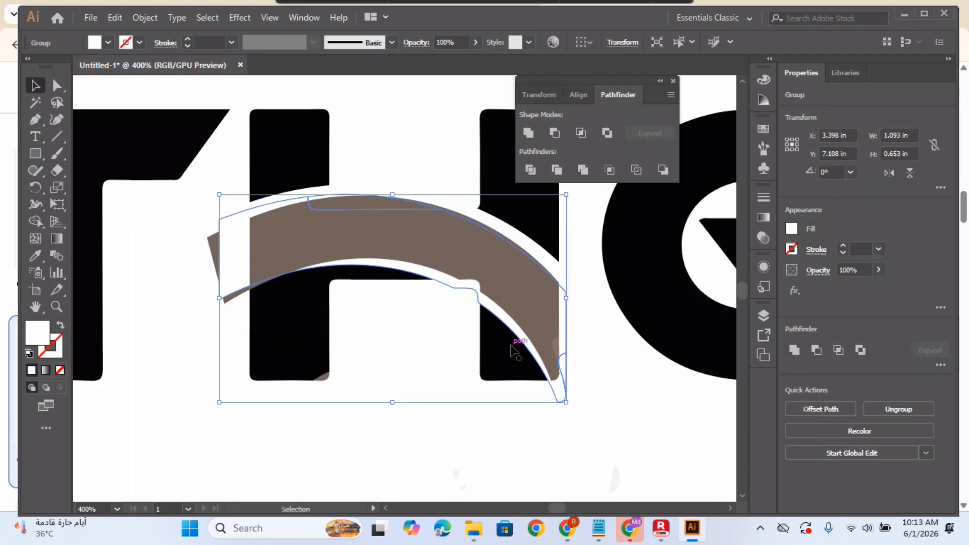
pyautogui.press('Down')
pyautogui.press('Down')
pyautogui.press('Down')
pyautogui.press('Down')
pyautogui.press('Down')
pyautogui.press('Down')
pyautogui.press('Down')
pyautogui.press('Down')
pyautogui.press('Down')
pyautogui.press('Down')
pyautogui.press('Down')
pyautogui.press('Down')
pyautogui.press('Down')
pyautogui.press('Down')
pyautogui.press('Down')
pyautogui.press('Down')
pyautogui.press('Down')
pyautogui.press('Down')
pyautogui.press('Down')
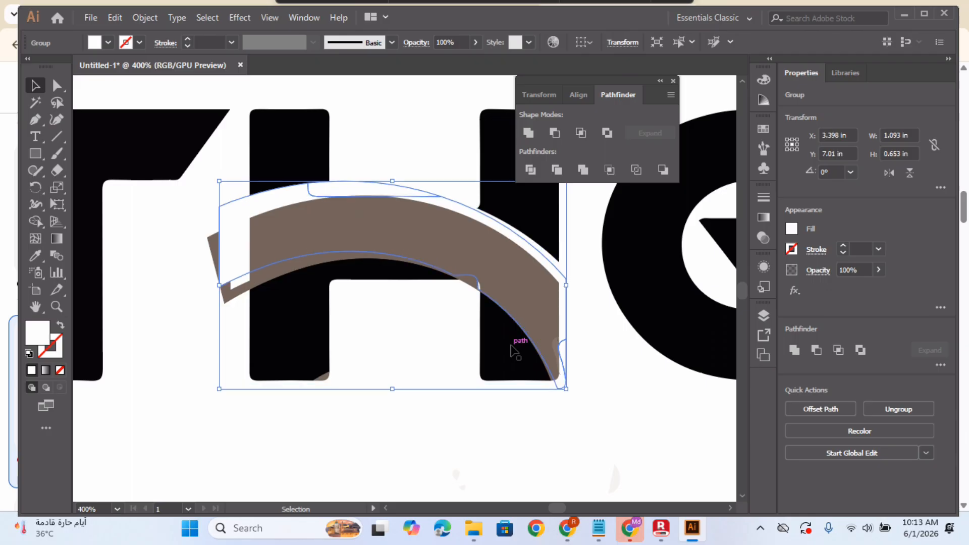
pyautogui.press('Delete')
# Step: Group the small brown piece at the inner corner of the H's right leg with the brown arc
pyautogui.click(478, 287)
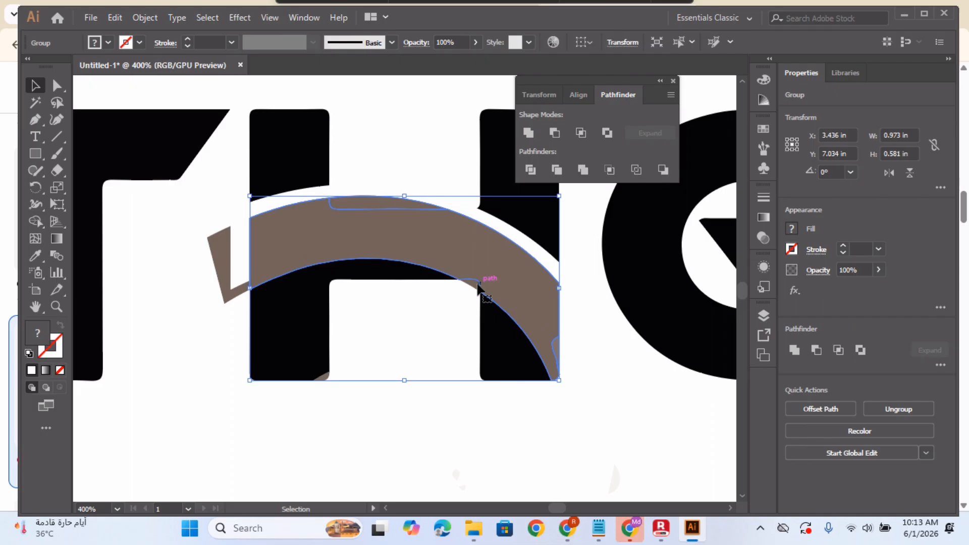
pyautogui.click(565, 437)
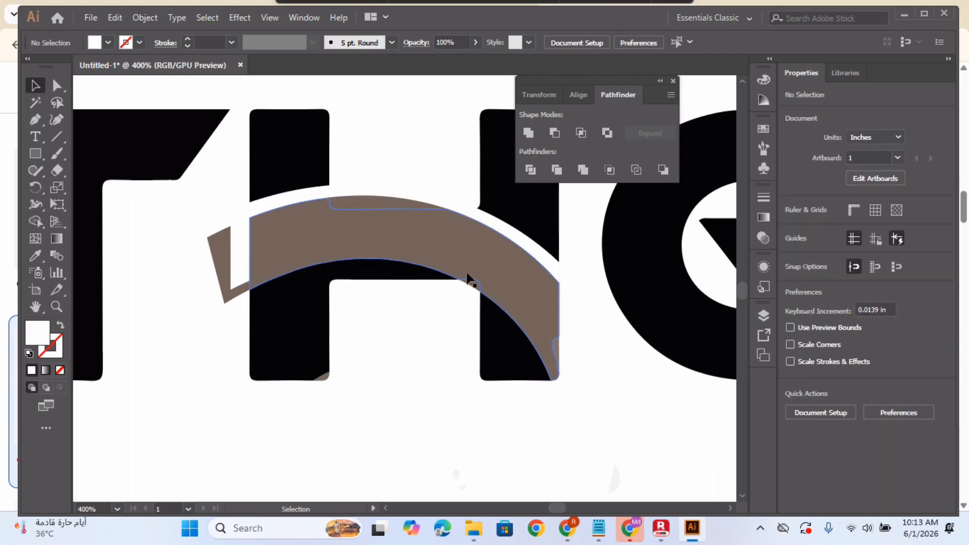
pyautogui.click(469, 283)
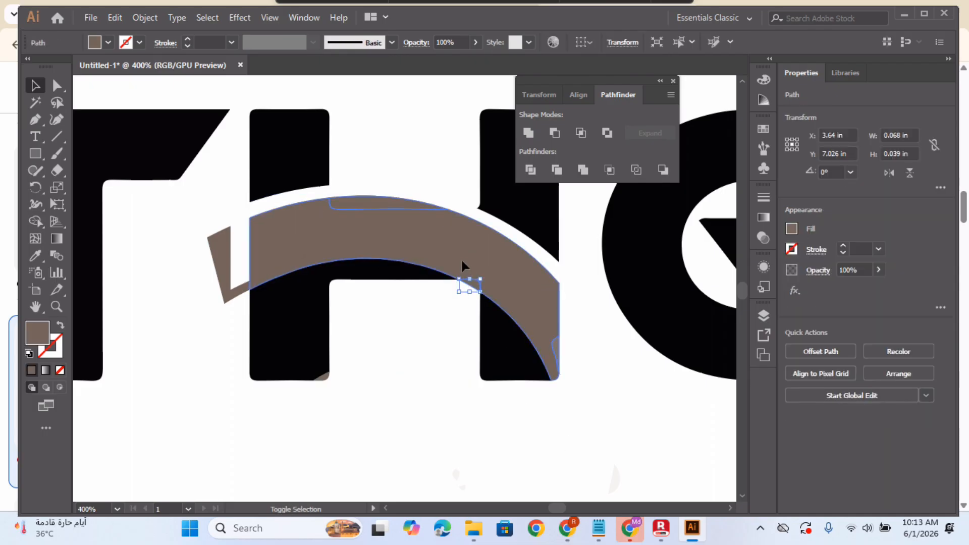
pyautogui.keyDown('shift'); pyautogui.click(462, 262); pyautogui.keyUp('shift')
pyautogui.rightClick(463, 262)
pyautogui.click(525, 374)
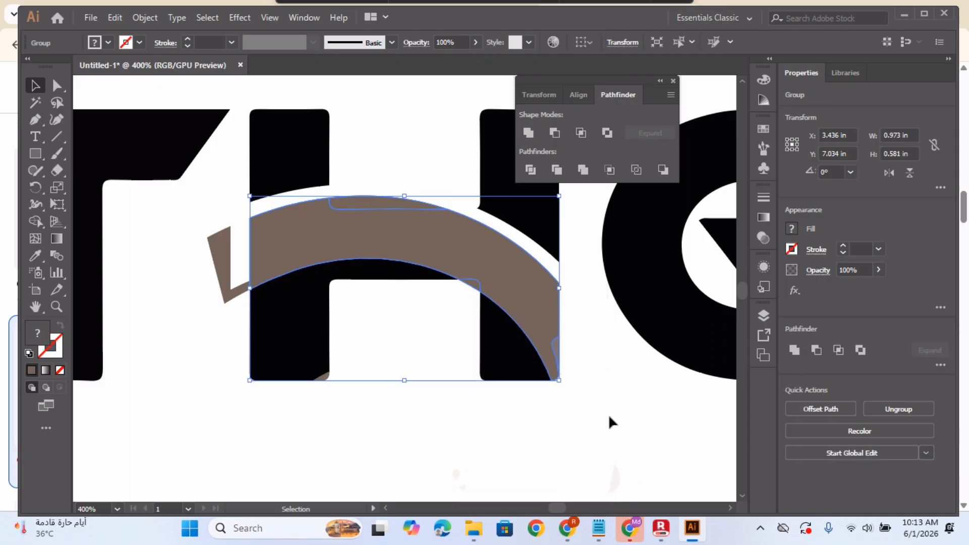
pyautogui.click(608, 414)
# Step: Copy the brown arc group, paste the duplicate in front and nudge it down to Y 7.062 in
pyautogui.click(499, 288)
pyautogui.click(115, 18)
pyautogui.click(126, 30)
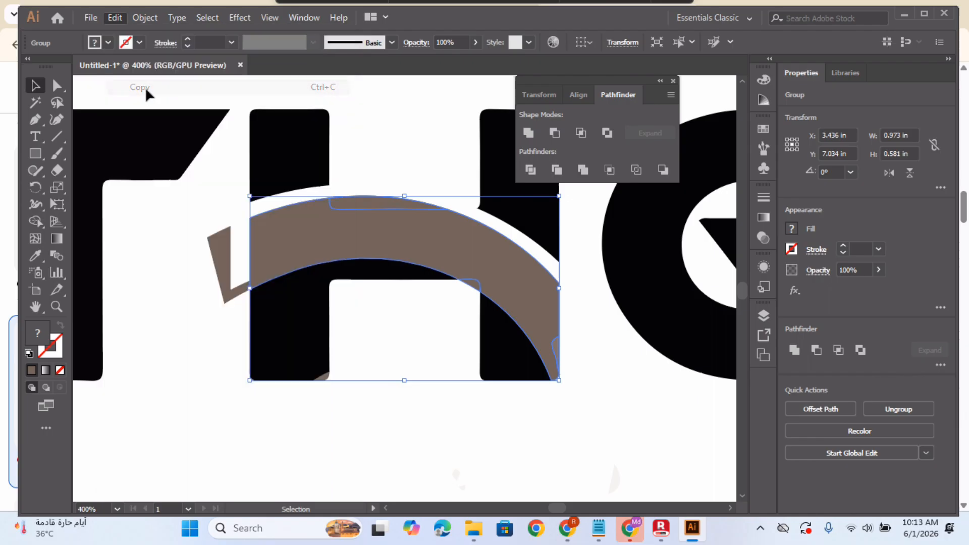
pyautogui.click(114, 19)
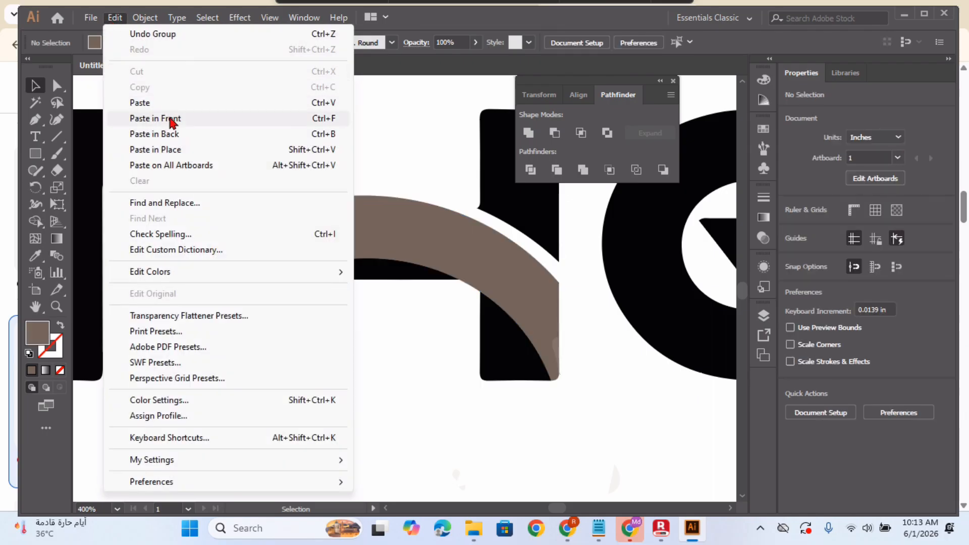
pyautogui.click(170, 121)
pyautogui.press('Down')
pyautogui.press('Down')
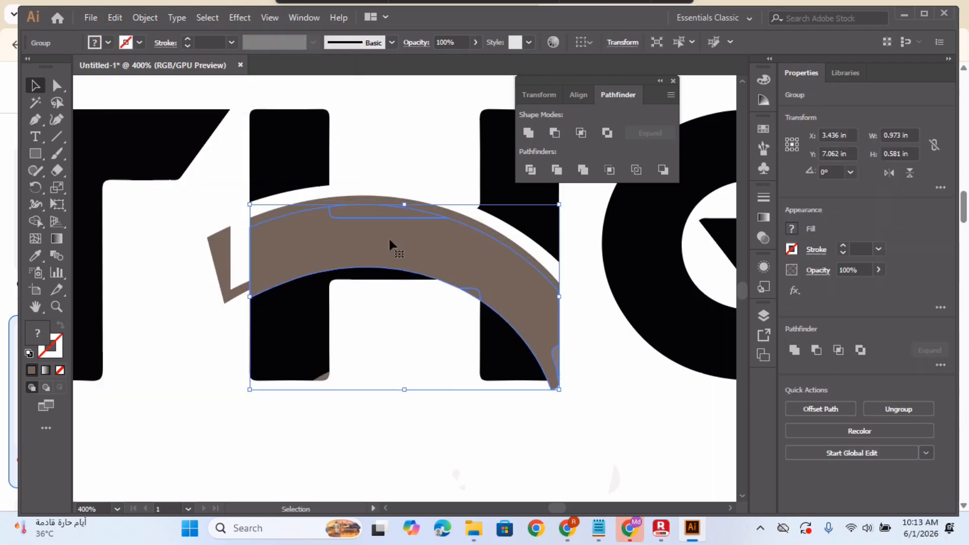
# Step: Fill the lowered arc copy with white sampled from the background
pyautogui.click(36, 256)
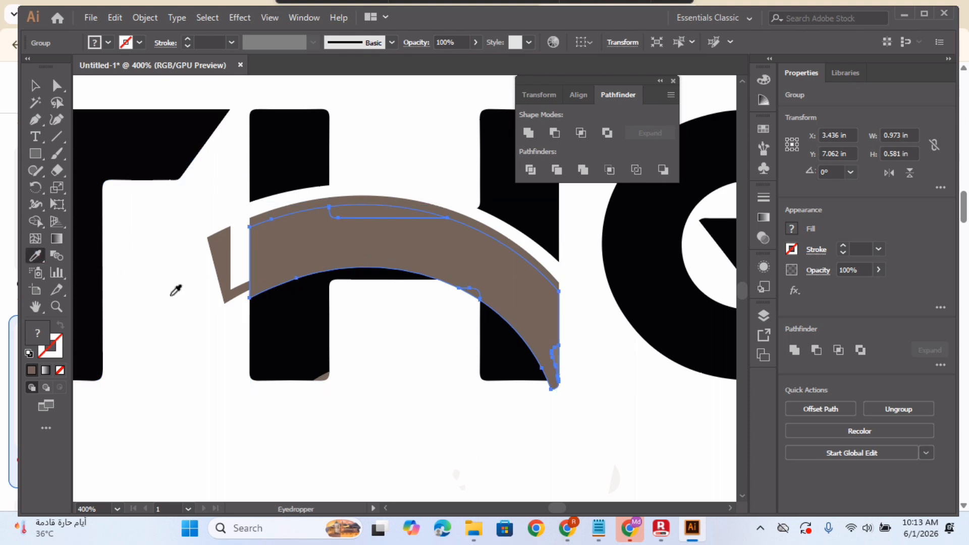
pyautogui.click(174, 289)
pyautogui.click(35, 87)
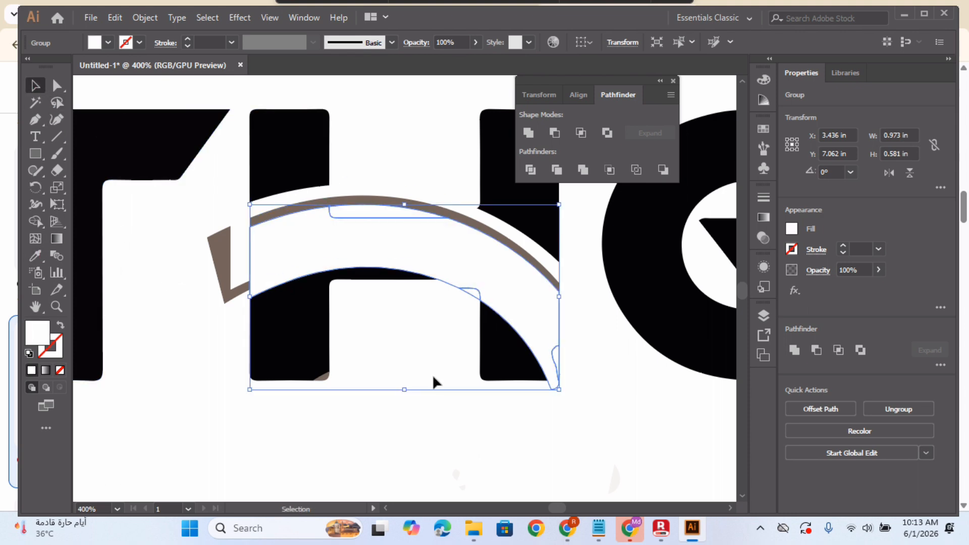
pyautogui.click(458, 444)
# Step: Arrange the original brown arc group in front of the lowered white copy
pyautogui.click(512, 250)
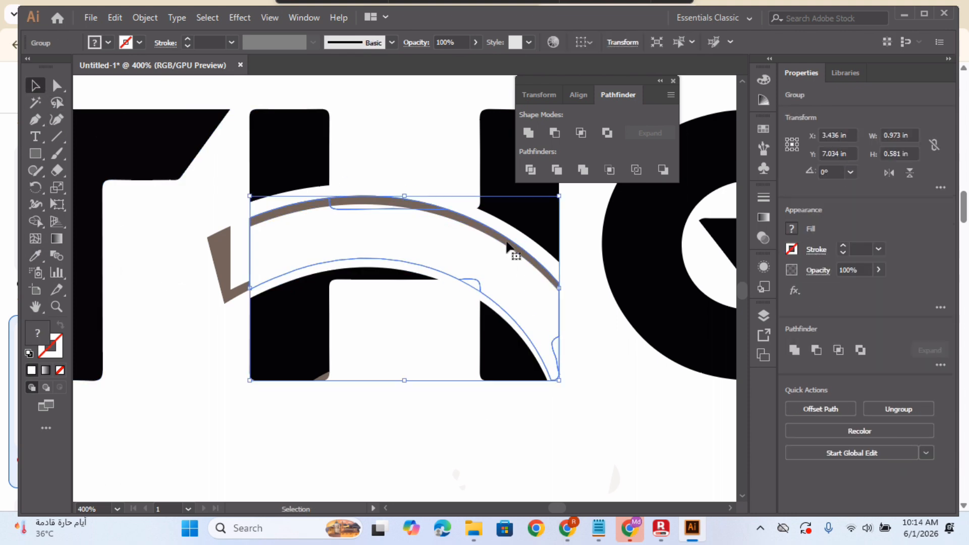
pyautogui.click(632, 357)
pyautogui.click(559, 283)
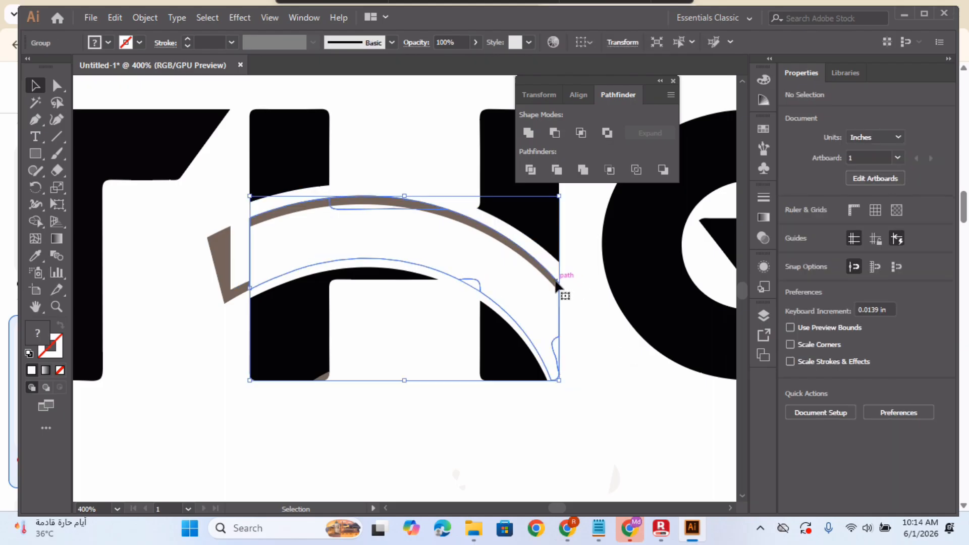
pyautogui.rightClick(557, 282)
pyautogui.moveTo(601, 216)
pyautogui.click(767, 238)
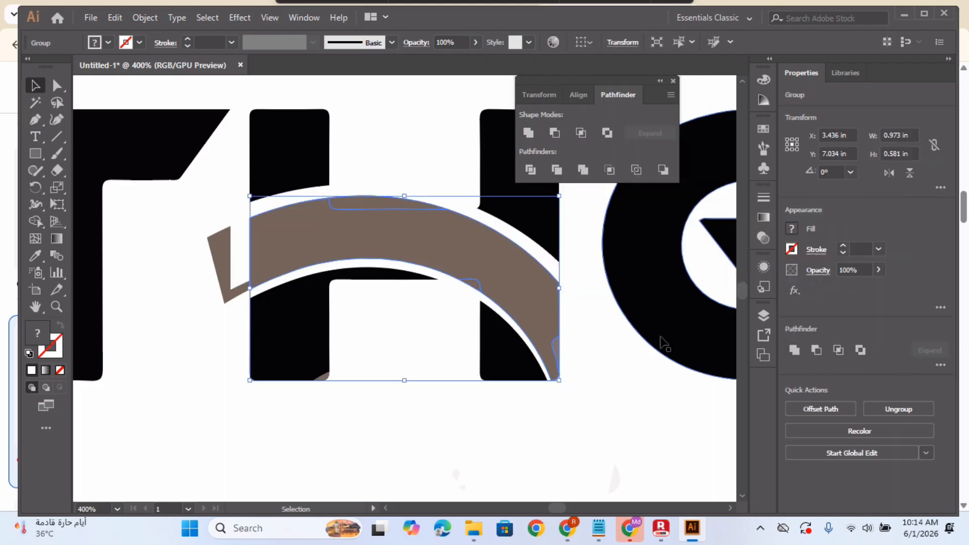
pyautogui.click(651, 384)
# Step: Nudge the lower white arc slightly left to X 3.422 in, behind the brown arc
pyautogui.click(460, 285)
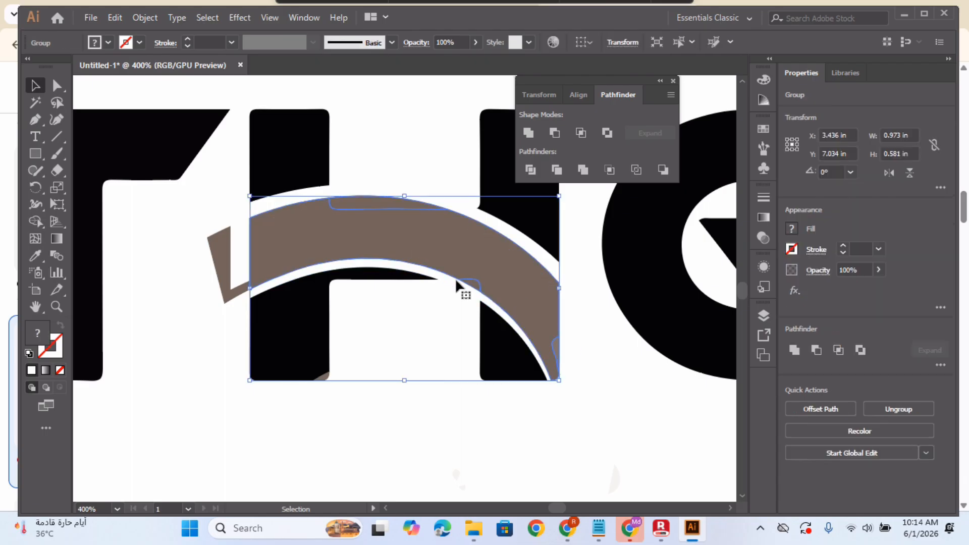
pyautogui.press('Down')
pyautogui.press('Down')
pyautogui.press('Left')
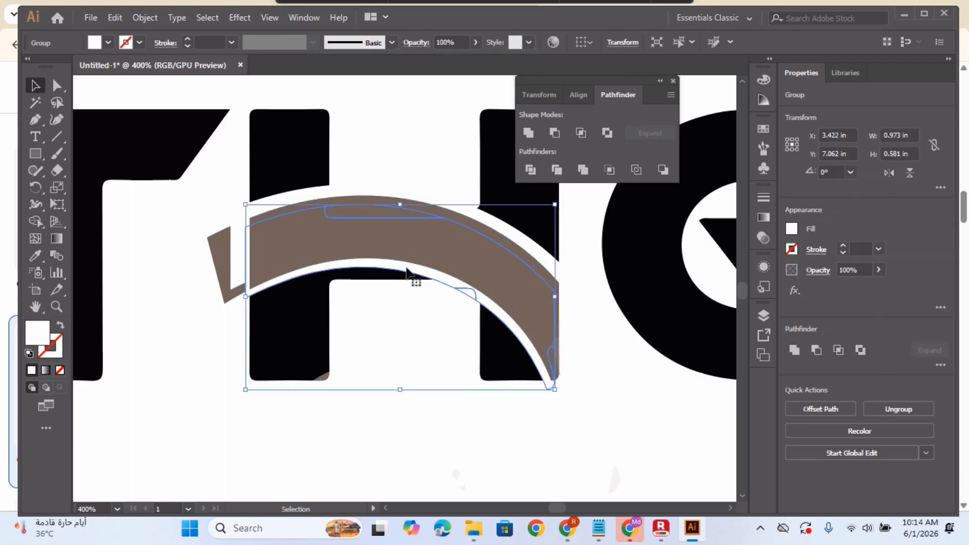
pyautogui.click(613, 421)
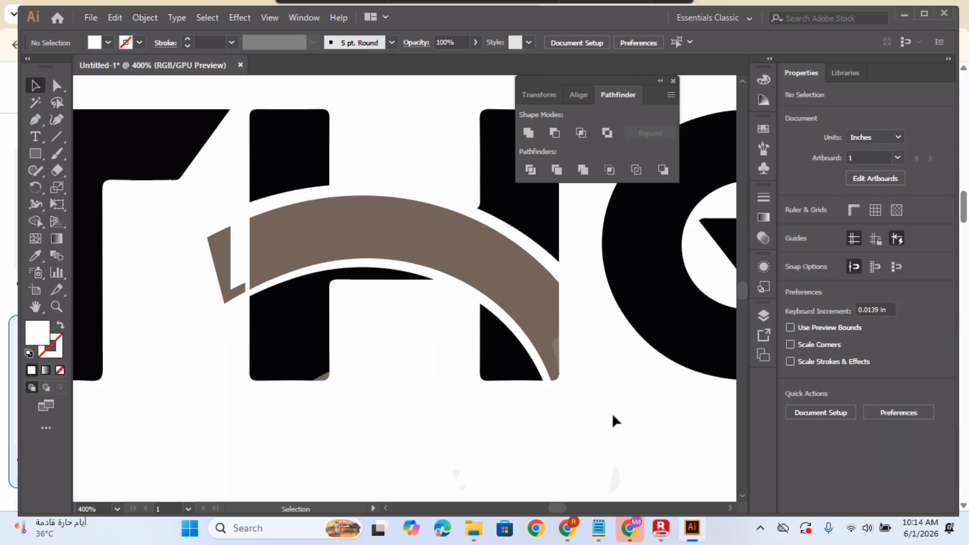
# Step: Group the brown and white arcs, try shifting the group up and left, and undo the shift
pyautogui.hotkey('ctrl', '-')
pyautogui.hotkey('ctrl', '-')
pyautogui.hotkey('ctrl', '-')
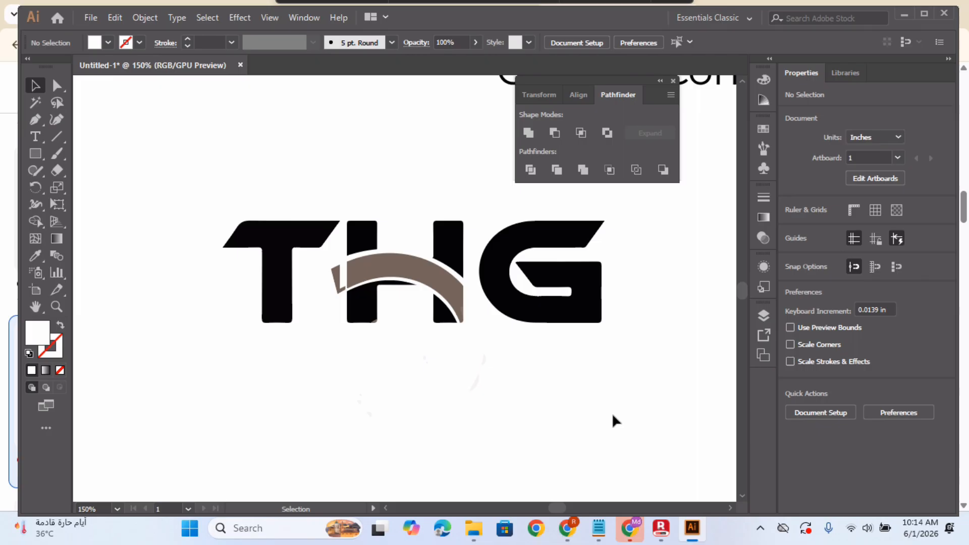
pyautogui.moveTo(404, 230); pyautogui.dragTo(402, 300)
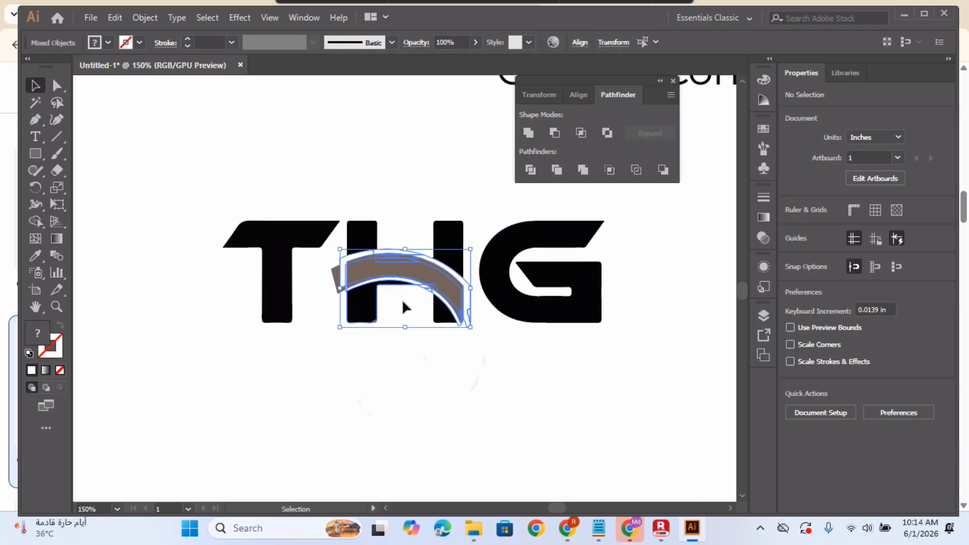
pyautogui.rightClick(414, 266)
pyautogui.click(493, 371)
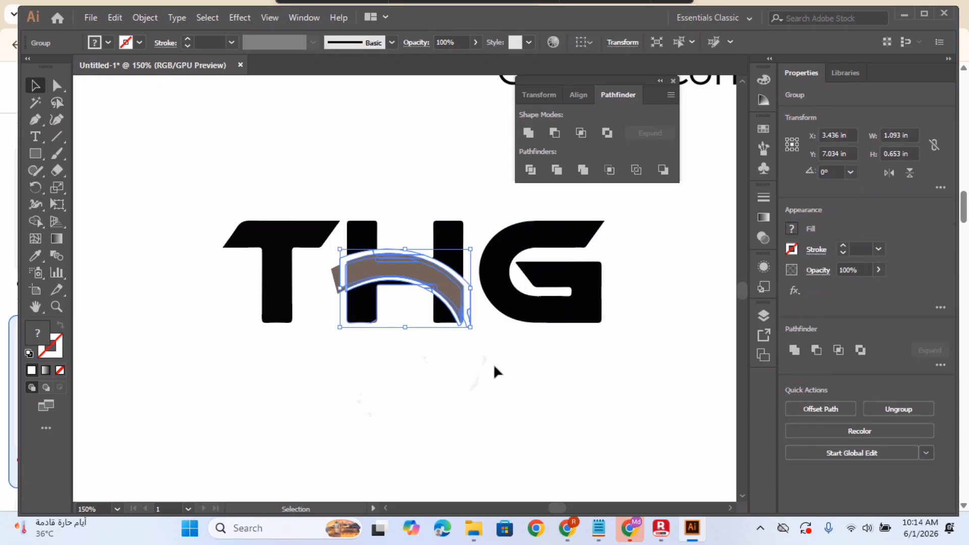
pyautogui.moveTo(471, 329); pyautogui.dragTo(465, 322)
pyautogui.click(471, 406)
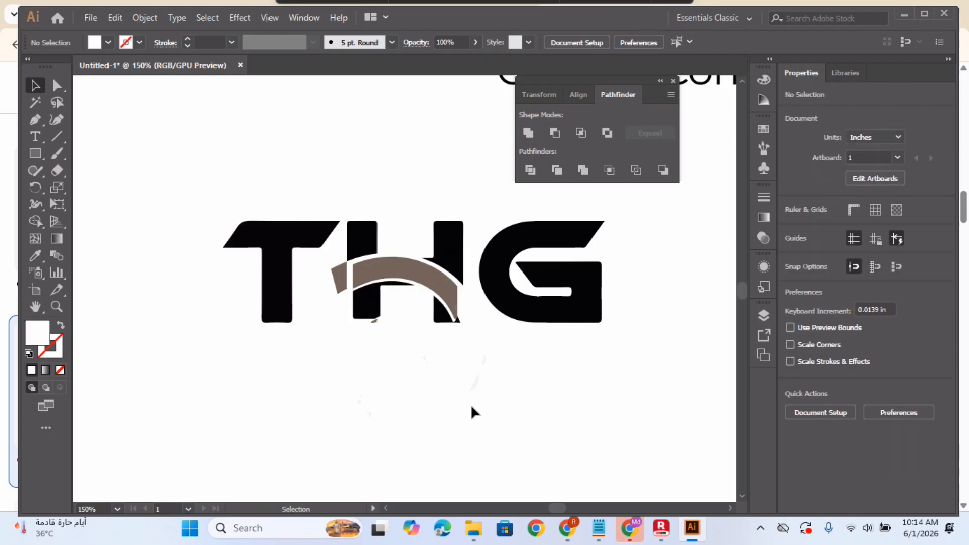
pyautogui.hotkey('ctrl', 'z')
pyautogui.click(505, 408)
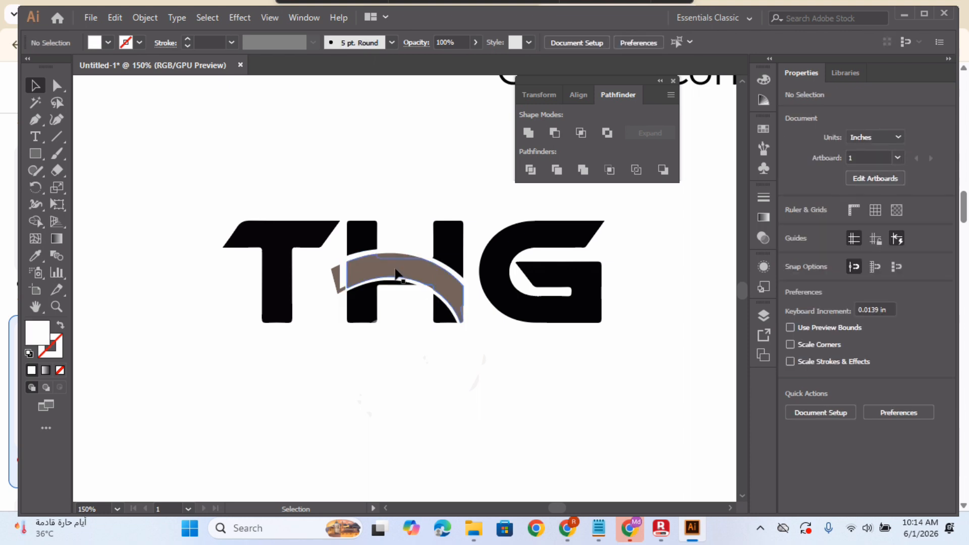
# Step: Ungroup the brown and white arcs crossing the letter H
pyautogui.click(415, 265)
pyautogui.rightClick(418, 266)
pyautogui.click(444, 135)
pyautogui.click(389, 135)
pyautogui.moveTo(323, 257); pyautogui.dragTo(344, 292)
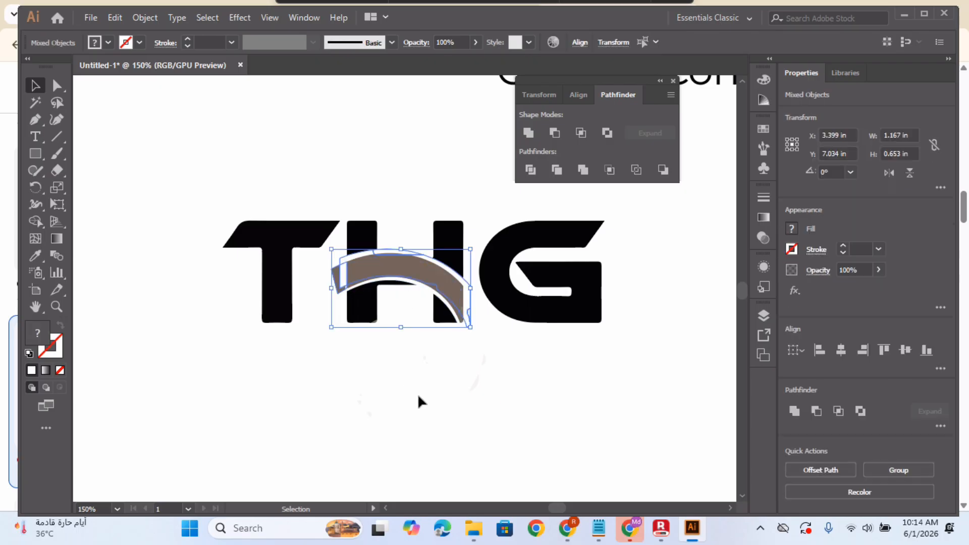
pyautogui.click(421, 396)
# Step: Remove the stray arc fragments beyond the H's right stem and below its base with Shape Builder
pyautogui.moveTo(351, 211); pyautogui.dragTo(461, 339)
pyautogui.click(35, 222)
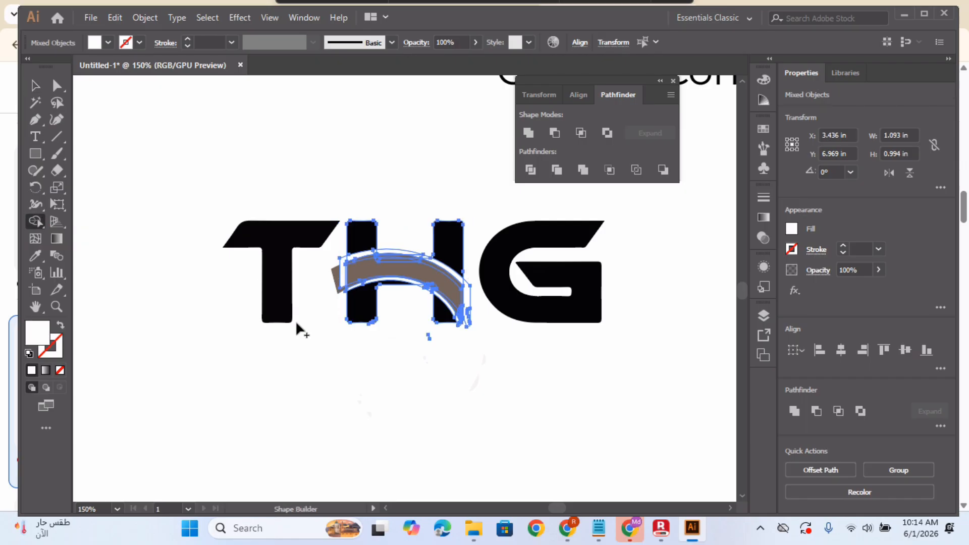
pyautogui.moveTo(445, 332); pyautogui.dragTo(424, 338)
pyautogui.keyDown('alt'); pyautogui.click(466, 296); pyautogui.keyUp('alt')
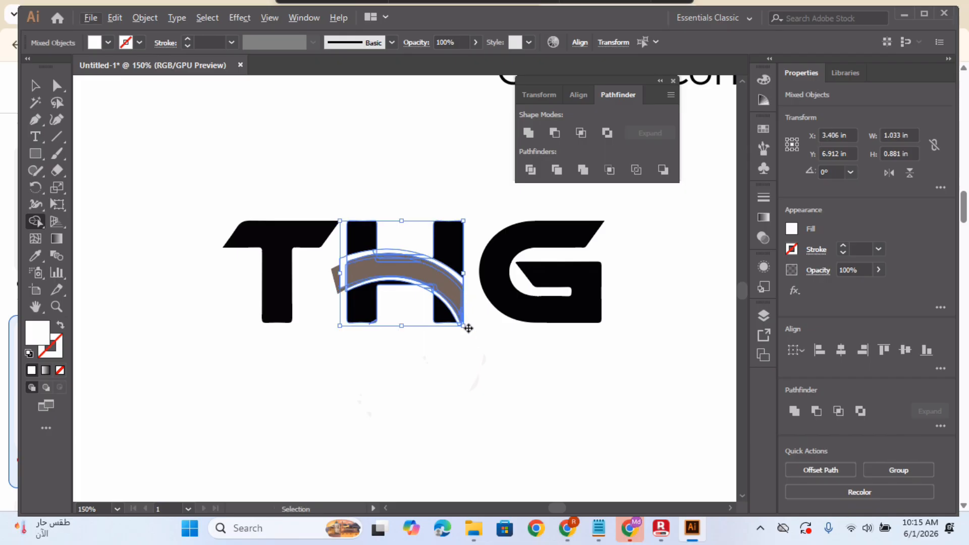
# Step: Cut away the white arc regions above the brown band and along the H's left edge with Shape Builder
pyautogui.hotkey('ctrl', '=')
pyautogui.hotkey('ctrl', '=')
pyautogui.hotkey('ctrl', '=')
pyautogui.click(543, 288)
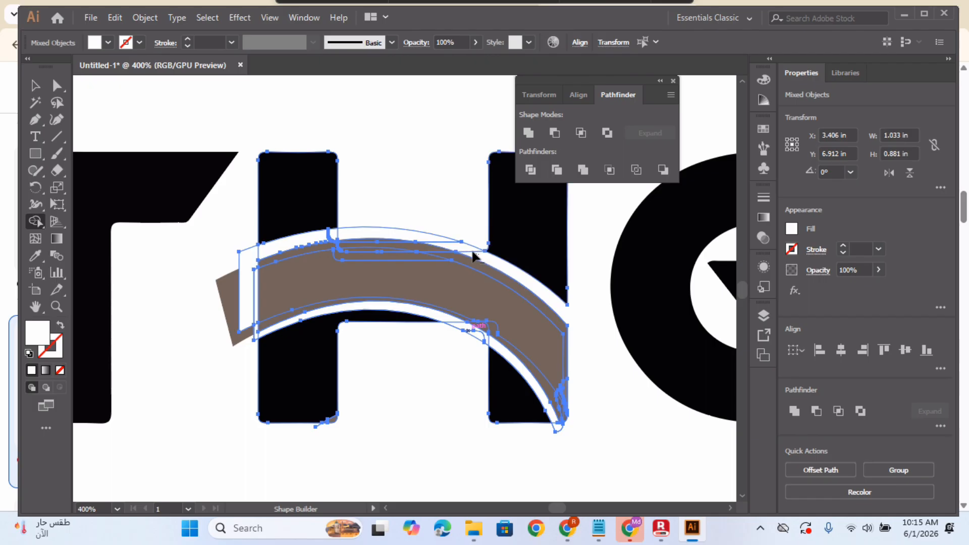
pyautogui.keyDown('alt'); pyautogui.click(424, 236); pyautogui.keyUp('alt')
pyautogui.keyDown('alt'); pyautogui.moveTo(348, 230); pyautogui.dragTo(314, 241); pyautogui.keyUp('alt')
pyautogui.moveTo(244, 262)
pyautogui.mouseDown()
pyautogui.moveTo(231, 306)
pyautogui.moveTo(237, 328)
pyautogui.moveTo(223, 303)
pyautogui.mouseUp()
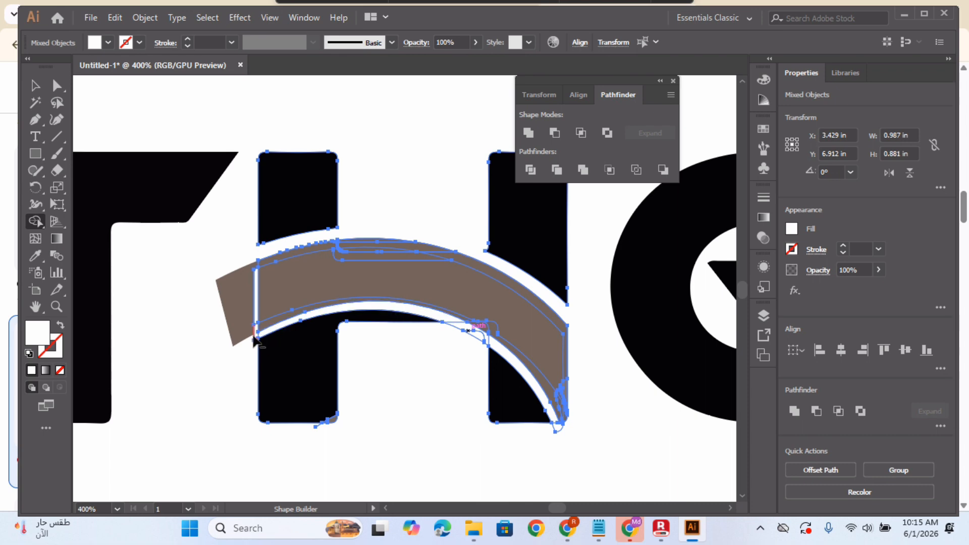
pyautogui.moveTo(256, 338); pyautogui.dragTo(256, 320)
pyautogui.moveTo(257, 318); pyautogui.dragTo(256, 323)
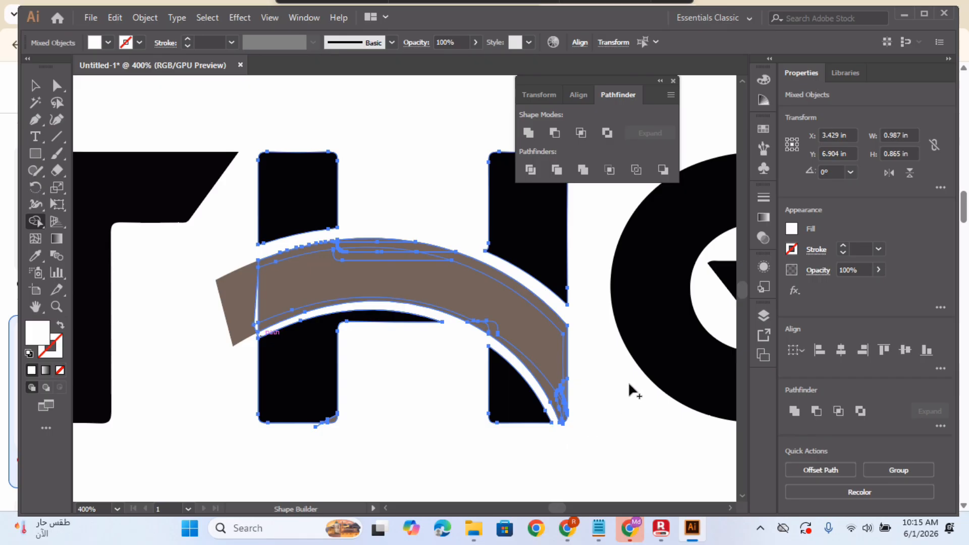
# Step: Trim off the brown arc end and thin sliver projecting past the H's left stem with Shape Builder
pyautogui.click(35, 86)
pyautogui.click(184, 404)
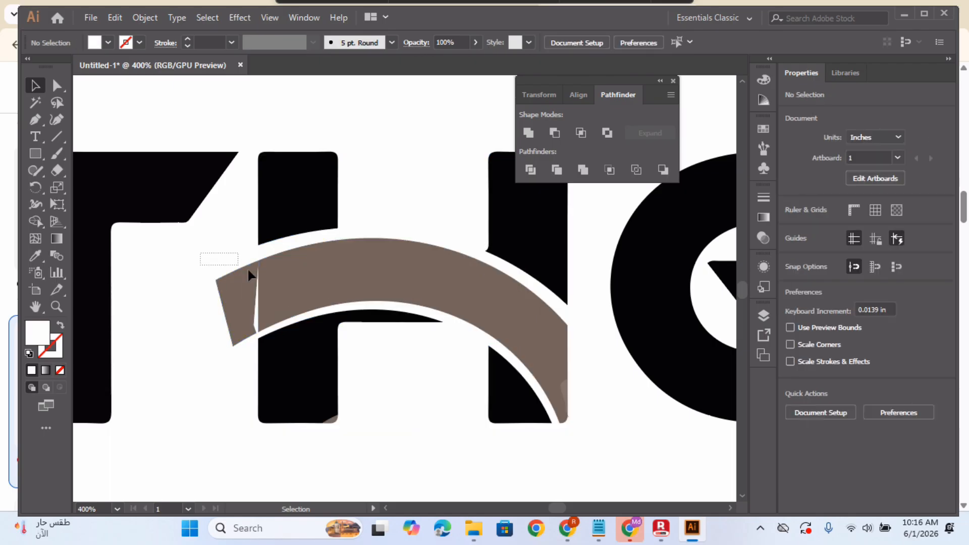
pyautogui.moveTo(199, 250); pyautogui.dragTo(397, 314)
pyautogui.hotkey('shift', 'm')
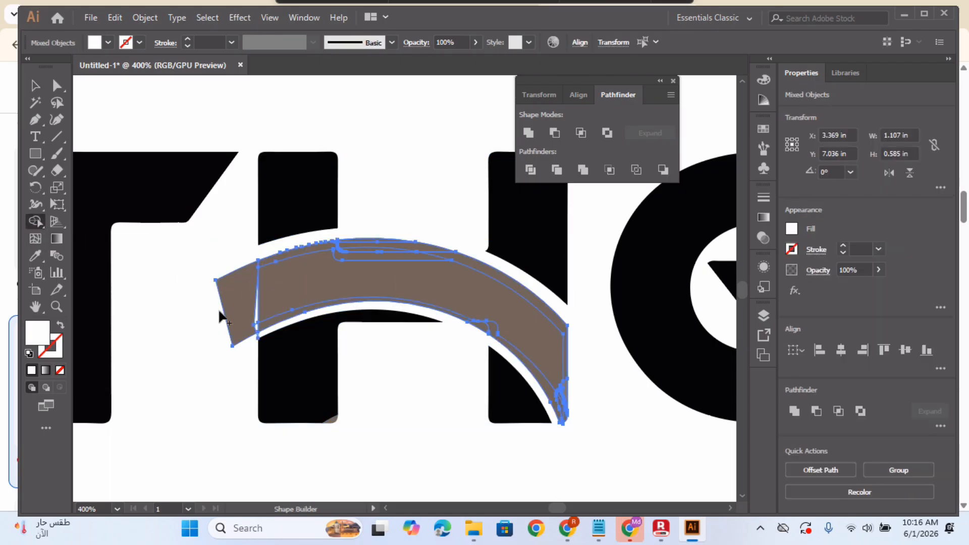
pyautogui.keyDown('alt'); pyautogui.click(242, 320); pyautogui.keyUp('alt')
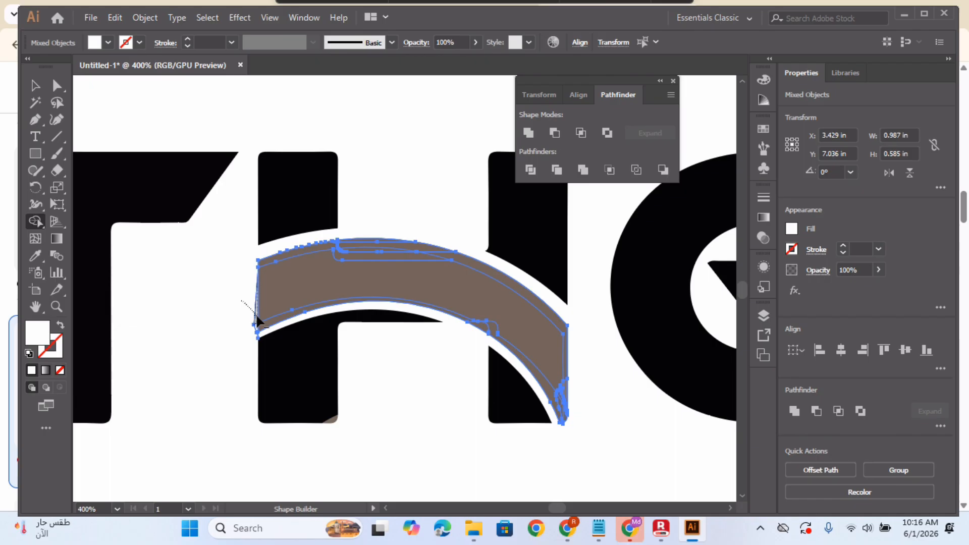
pyautogui.keyDown('alt'); pyautogui.click(256, 334); pyautogui.keyUp('alt')
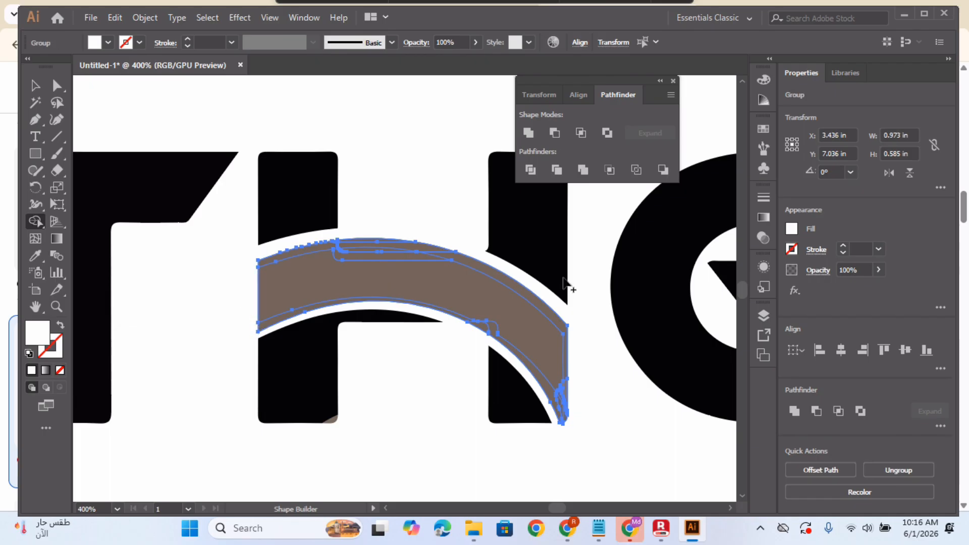
# Step: Merge the overlapping brown arc pieces across the H into one shape with Shape Builder
pyautogui.moveTo(318, 276)
pyautogui.mouseDown()
pyautogui.moveTo(324, 252)
pyautogui.moveTo(378, 245)
pyautogui.moveTo(371, 238)
pyautogui.moveTo(450, 270)
pyautogui.moveTo(502, 283)
pyautogui.mouseUp()
pyautogui.moveTo(501, 332)
pyautogui.mouseDown()
pyautogui.moveTo(563, 396)
pyautogui.moveTo(569, 420)
pyautogui.moveTo(554, 394)
pyautogui.moveTo(563, 389)
pyautogui.moveTo(563, 421)
pyautogui.moveTo(556, 369)
pyautogui.mouseUp()
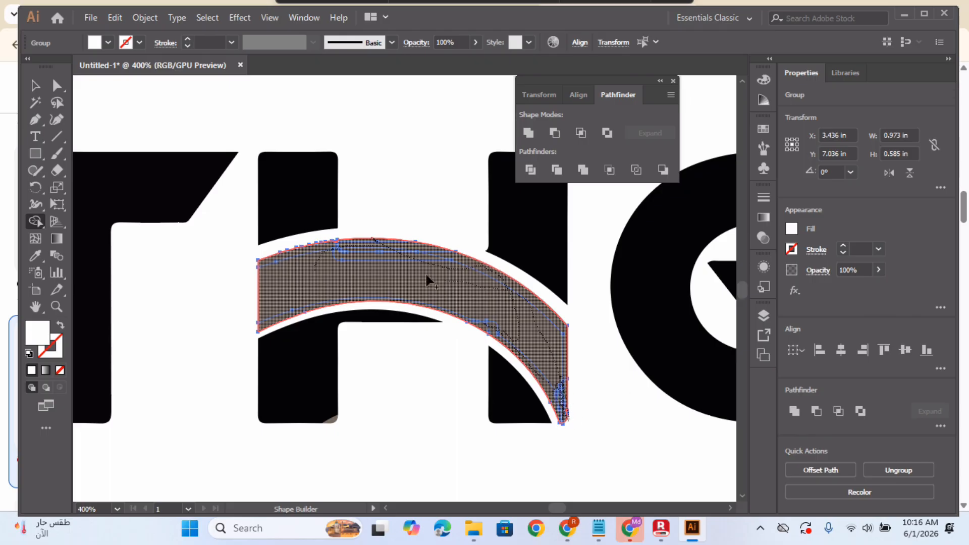
pyautogui.moveTo(269, 294); pyautogui.dragTo(260, 330)
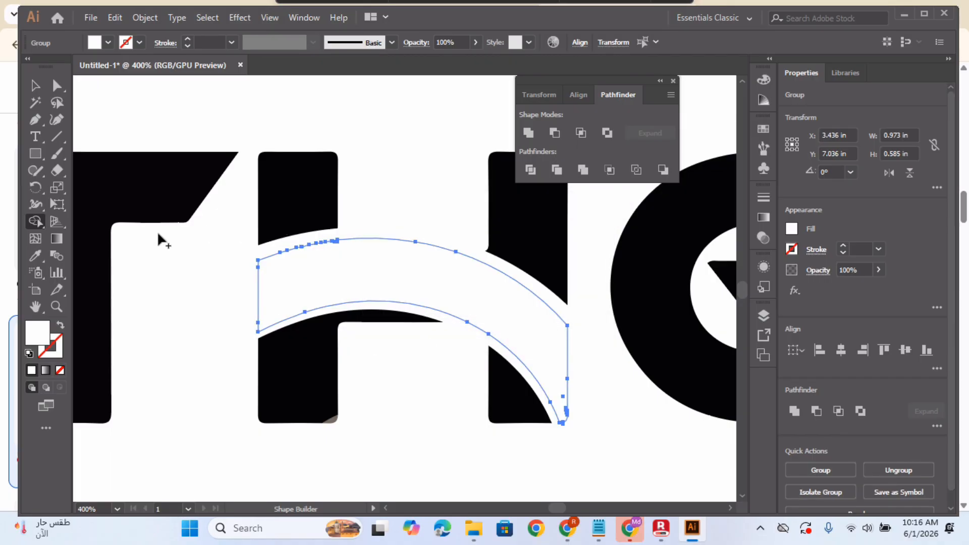
# Step: Fill the merged arc with the H's black using the Eyedropper and deselect it
pyautogui.click(35, 255)
pyautogui.click(281, 357)
pyautogui.click(36, 86)
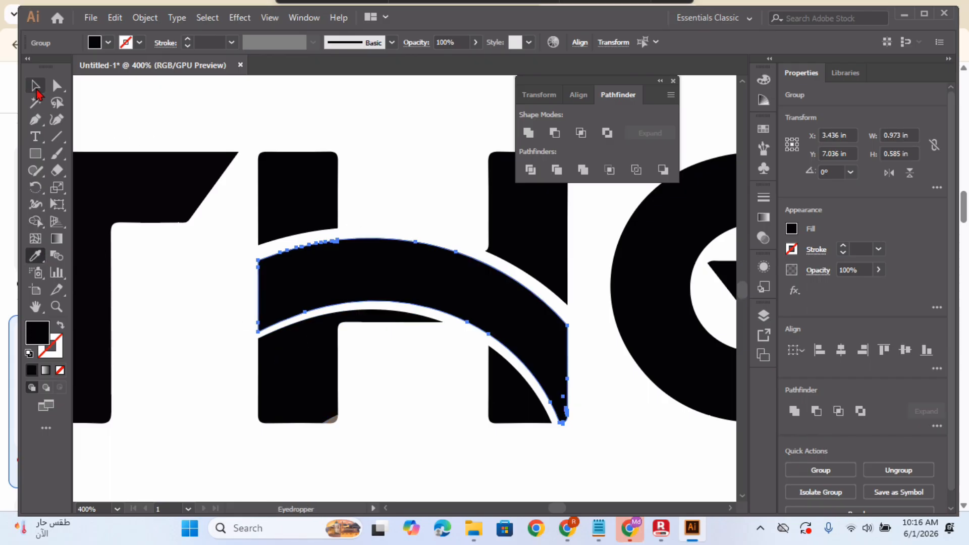
pyautogui.click(359, 108)
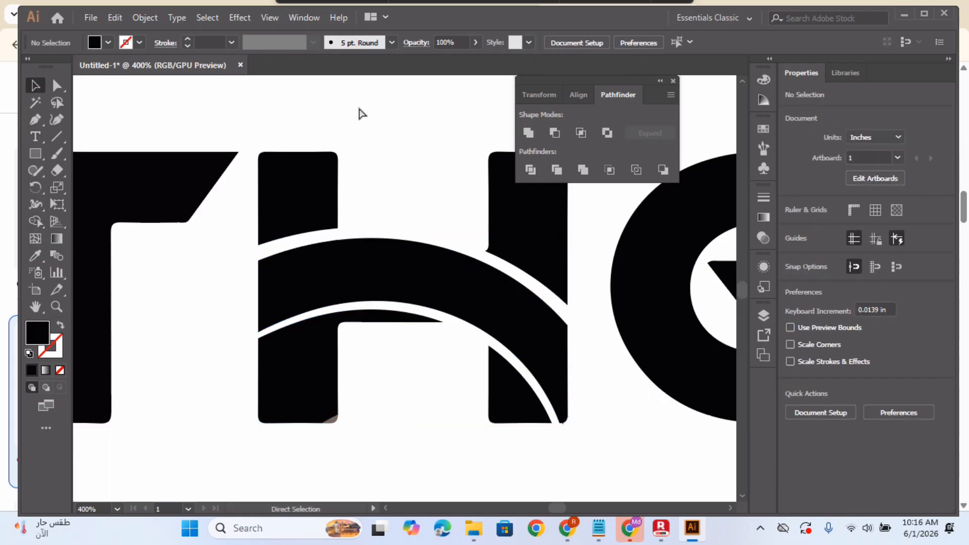
# Step: Examine the black arc across the H and the leftover crossbar piece beneath it
pyautogui.hotkey('ctrl', '-')
pyautogui.hotkey('ctrl', '-')
pyautogui.hotkey('ctrl', '-')
pyautogui.hotkey('ctrl', '-')
pyautogui.hotkey('ctrl', '-')
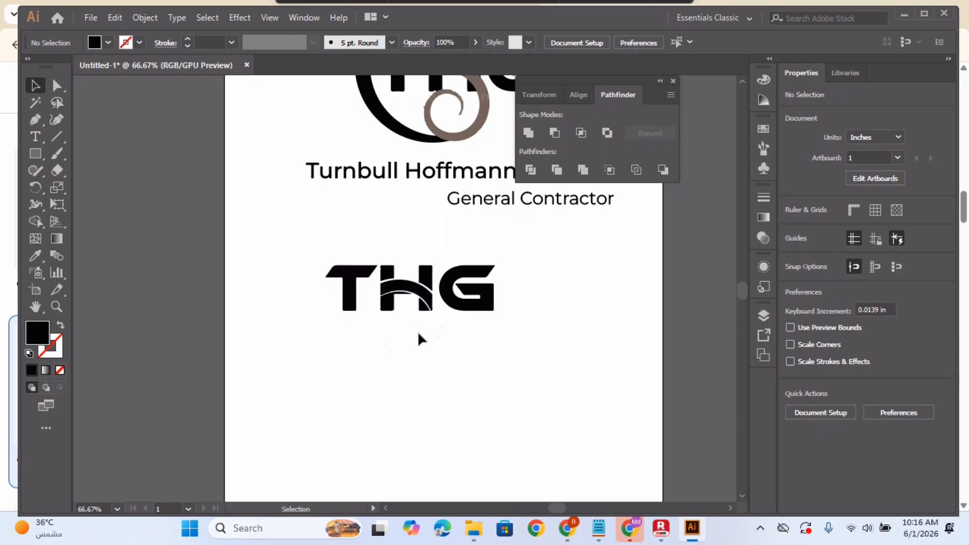
pyautogui.click(397, 290)
pyautogui.hotkey('ctrl', '+')
pyautogui.hotkey('ctrl', '+')
pyautogui.hotkey('ctrl', '+')
pyautogui.hotkey('ctrl', '+')
pyautogui.click(400, 281)
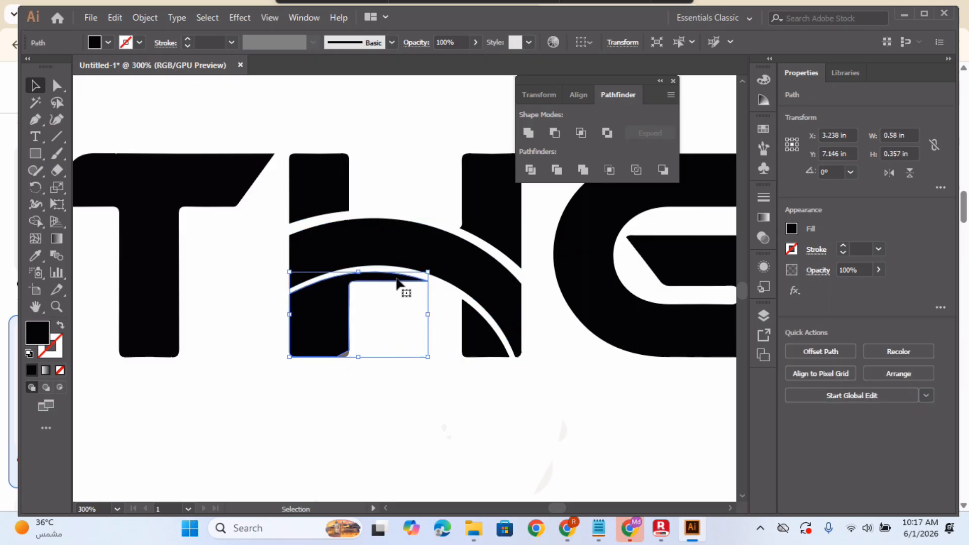
pyautogui.click(433, 466)
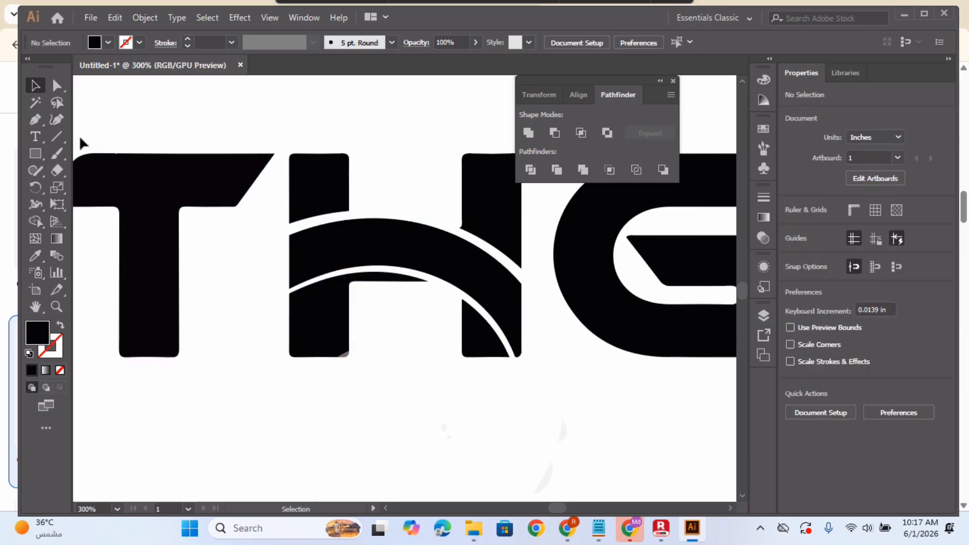
pyautogui.click(57, 136)
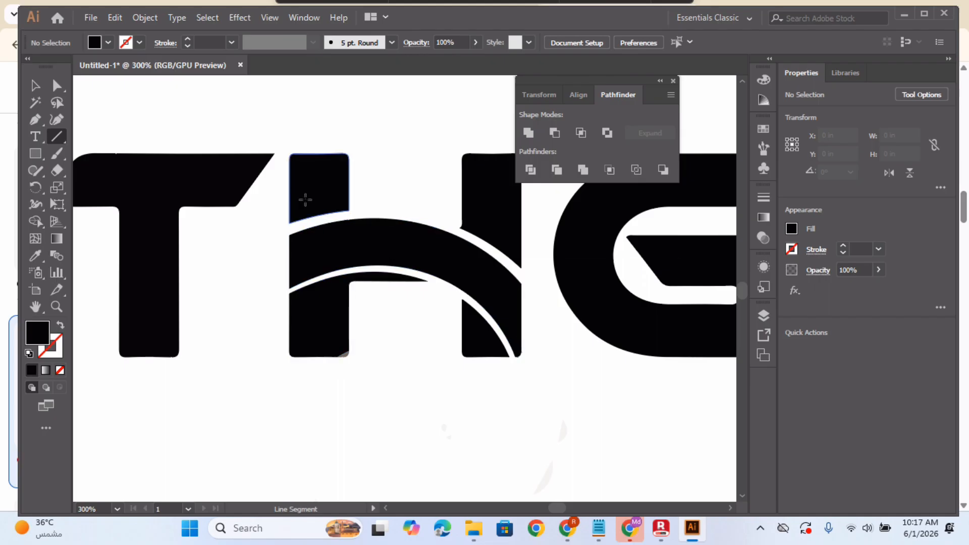
pyautogui.click(36, 85)
pyautogui.moveTo(393, 329); pyautogui.dragTo(346, 281)
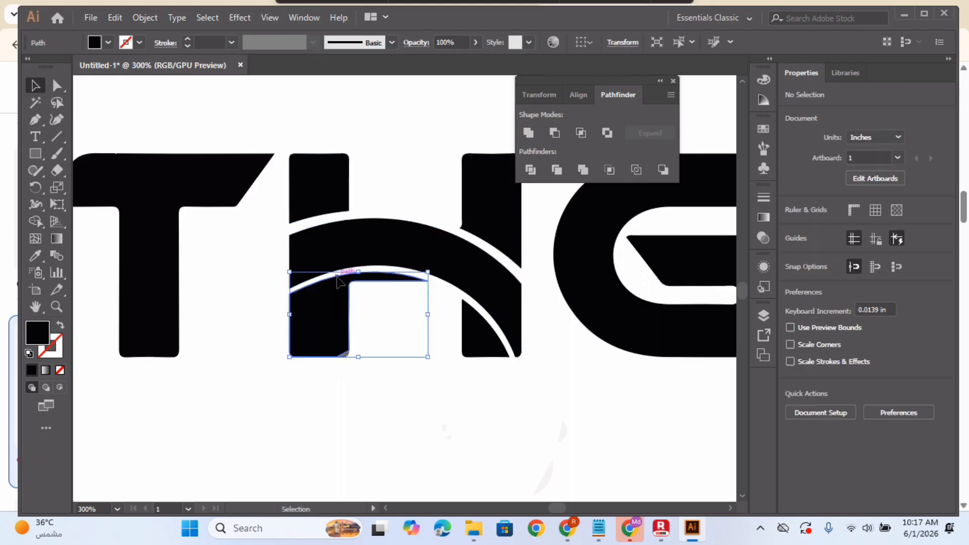
pyautogui.click(419, 399)
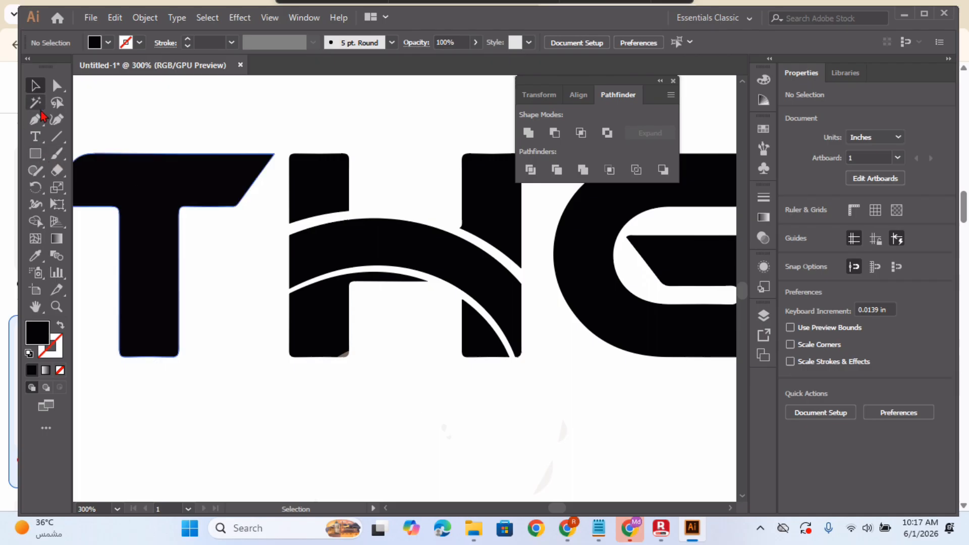
# Step: Draw a vertical line about 0.145 in long through the leftover crossbar and align it with the left stem's inner edge
pyautogui.click(56, 136)
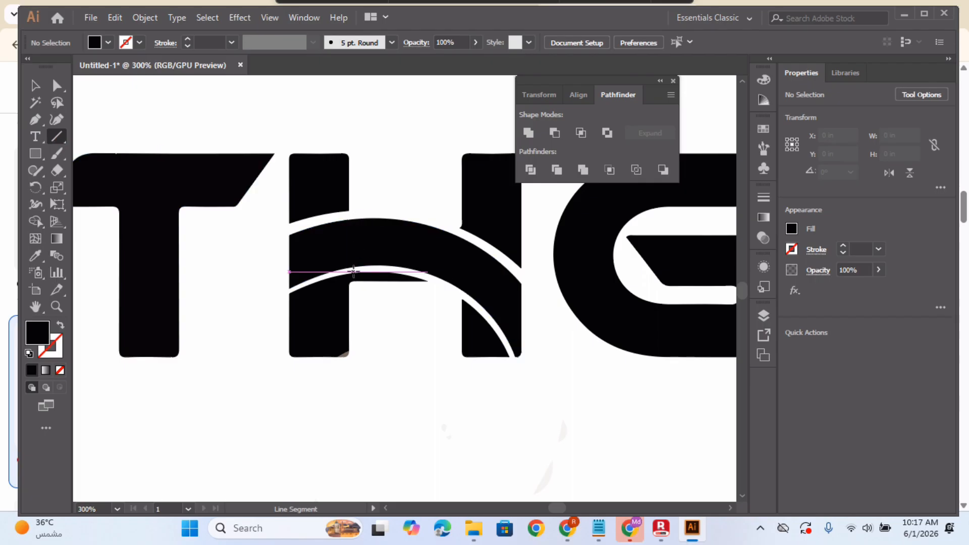
pyautogui.moveTo(346, 271); pyautogui.dragTo(347, 307)
pyautogui.press('Right')
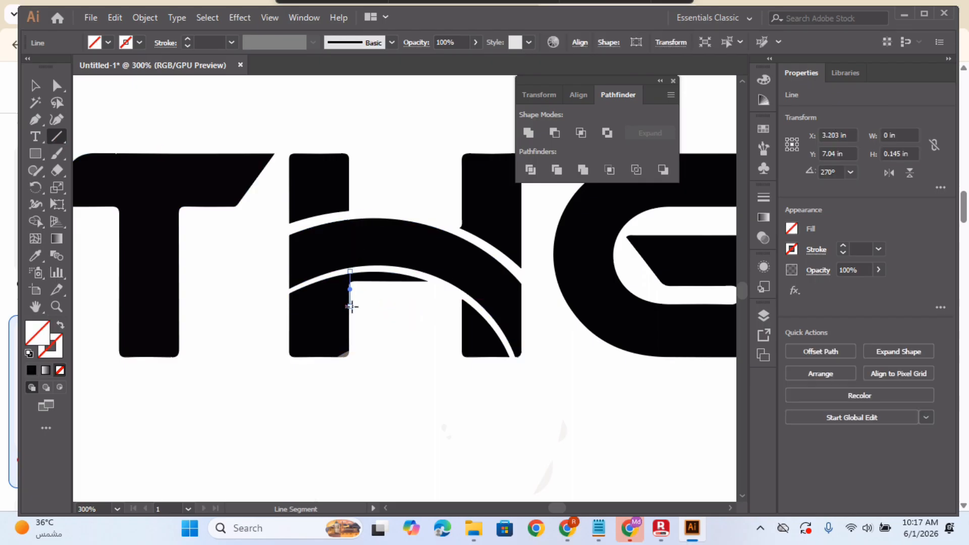
pyautogui.hotkey('ctrl', '=')
pyautogui.hotkey('ctrl', '=')
pyautogui.hotkey('ctrl', '=')
pyautogui.press('Left')
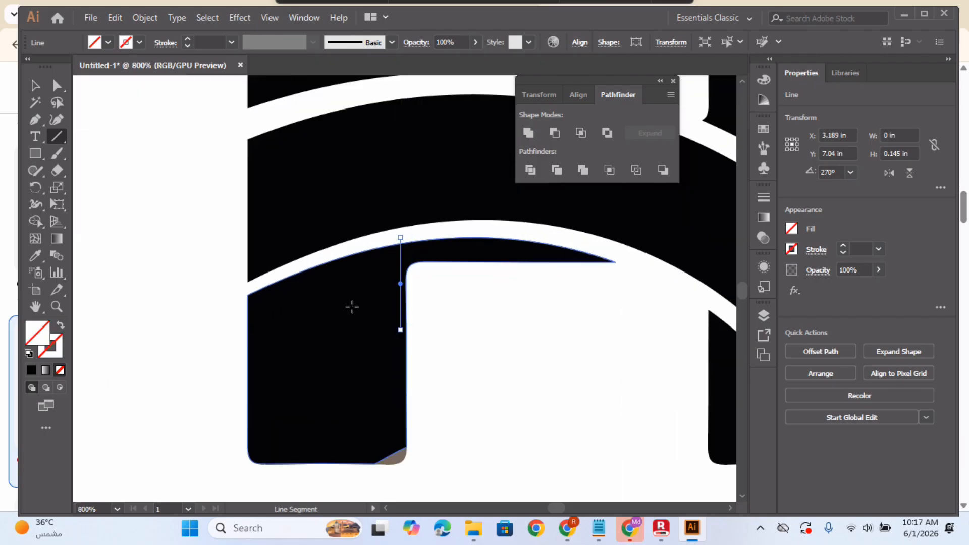
pyautogui.press('v')
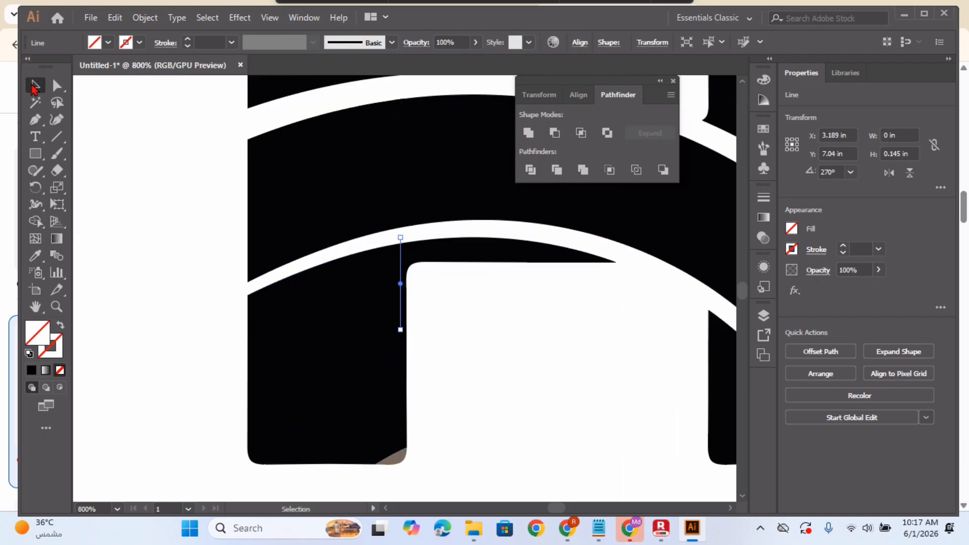
pyautogui.moveTo(401, 285); pyautogui.dragTo(407, 293)
# Step: Remove the crossbar sliver under the arc beyond the cutting line with Shape Builder, then deselect
pyautogui.keyDown('shift'); pyautogui.click(462, 260); pyautogui.keyUp('shift')
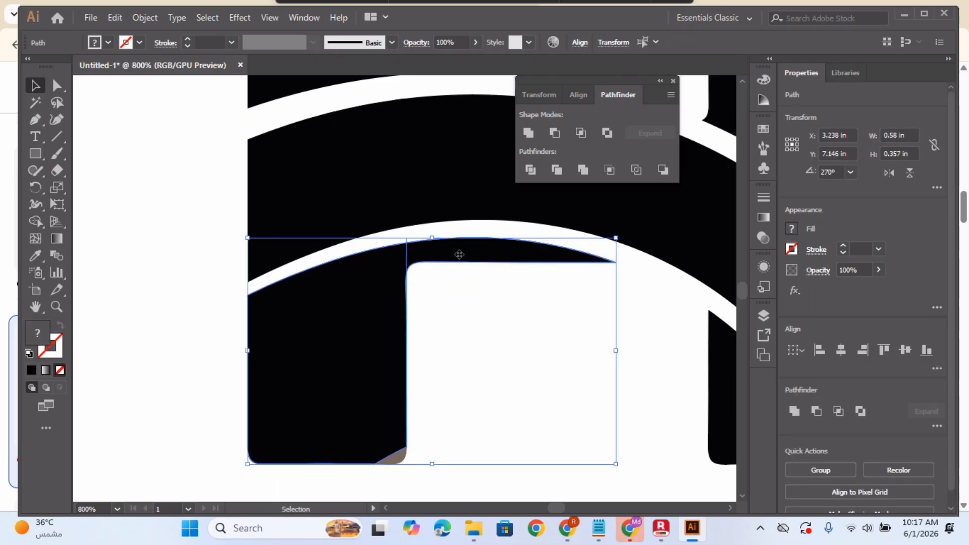
pyautogui.click(35, 221)
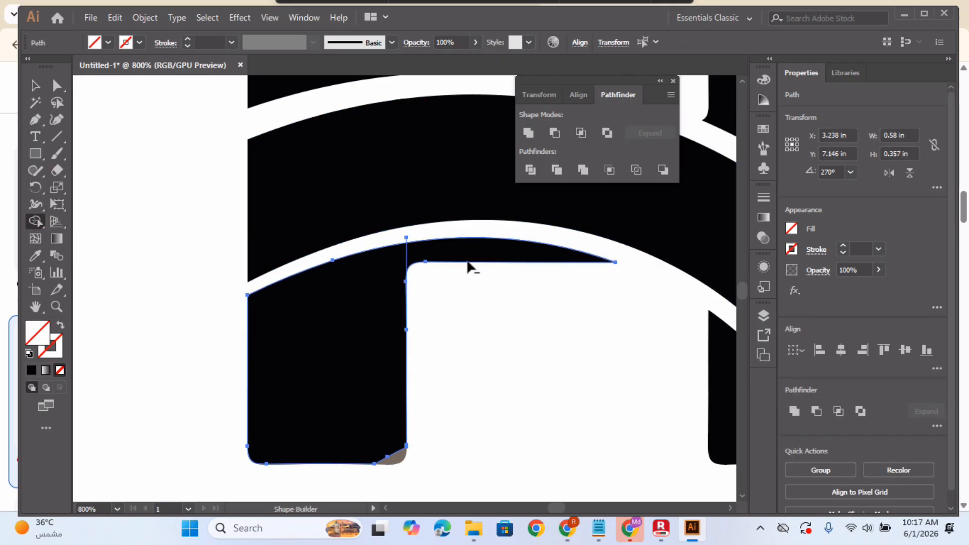
pyautogui.keyDown('alt'); pyautogui.click(477, 248); pyautogui.keyUp('alt')
pyautogui.scroll(-3, 476, 246)
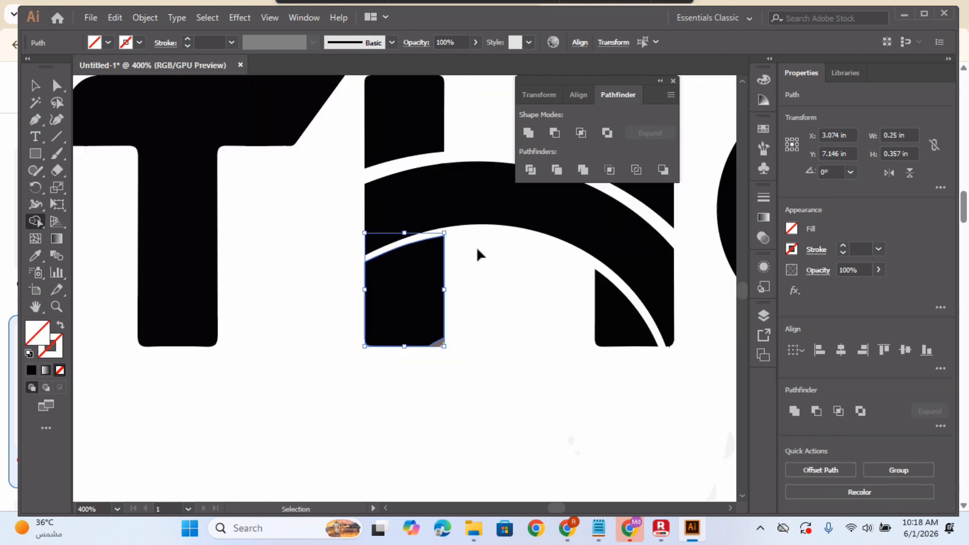
pyautogui.click(41, 88)
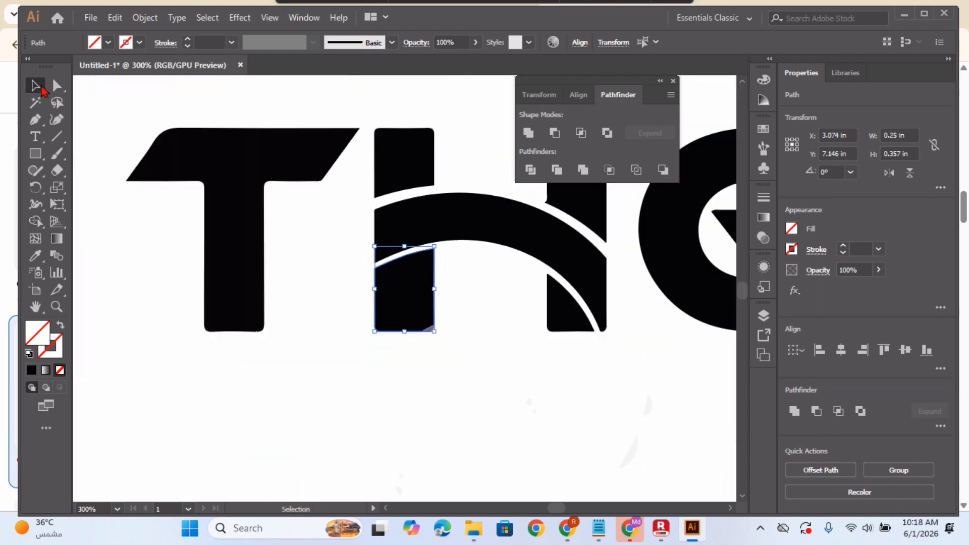
pyautogui.click(364, 389)
pyautogui.hotkey('ctrl', '-')
pyautogui.hotkey('ctrl', '-')
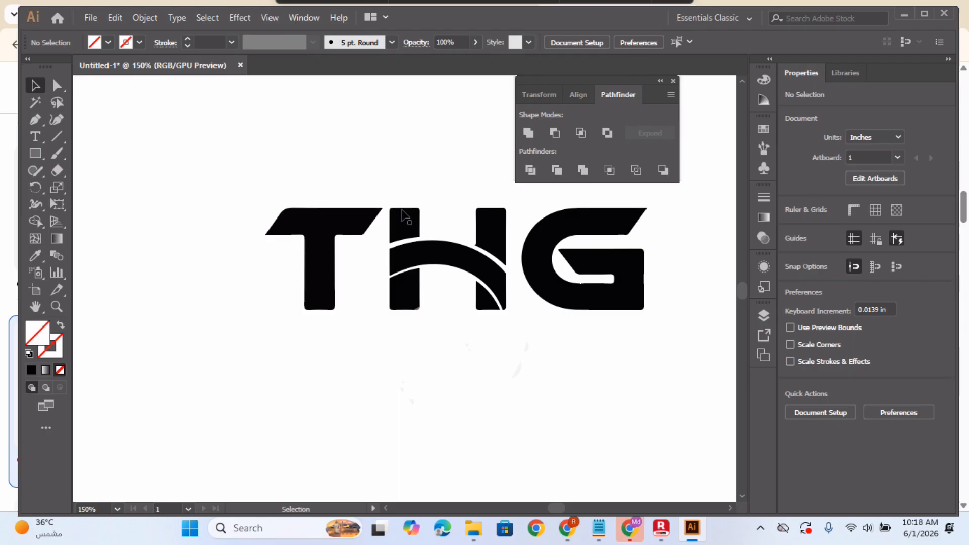
# Step: Group all the pieces of the letter H together with its arc
pyautogui.moveTo(408, 181); pyautogui.dragTo(483, 286)
pyautogui.rightClick(483, 287)
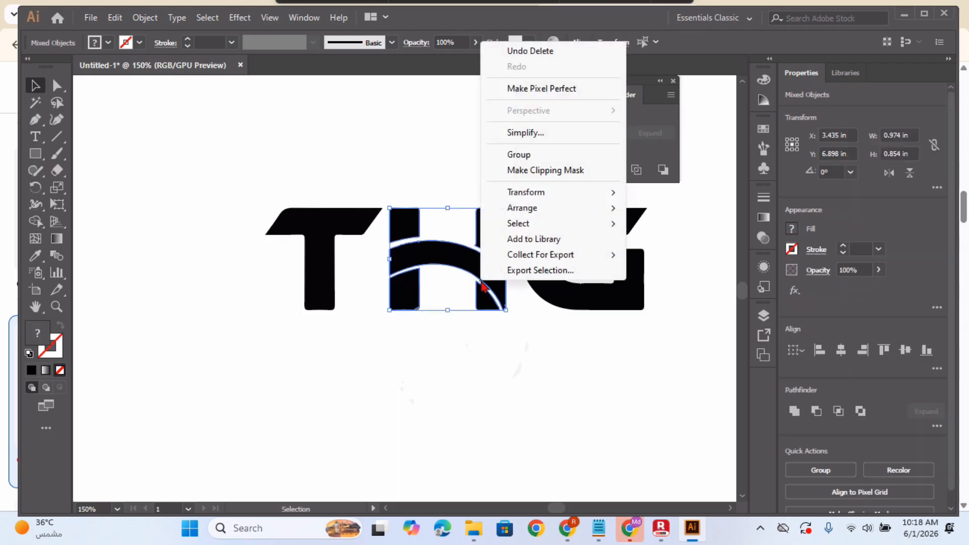
pyautogui.click(525, 155)
pyautogui.click(454, 152)
pyautogui.hotkey('ctrl', '-')
pyautogui.hotkey('ctrl', '-')
pyautogui.hotkey('ctrl', '-')
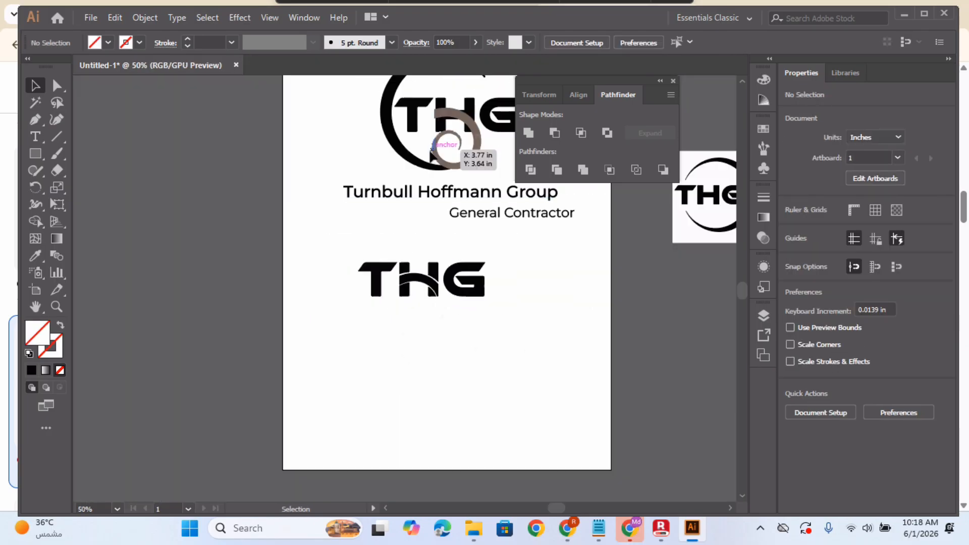
# Step: Duplicate the finished THG lettering onto the empty canvas left of the artboard
pyautogui.moveTo(350, 242); pyautogui.dragTo(396, 286)
pyautogui.click(487, 419)
pyautogui.moveTo(349, 260); pyautogui.dragTo(198, 293)
pyautogui.click(217, 367)
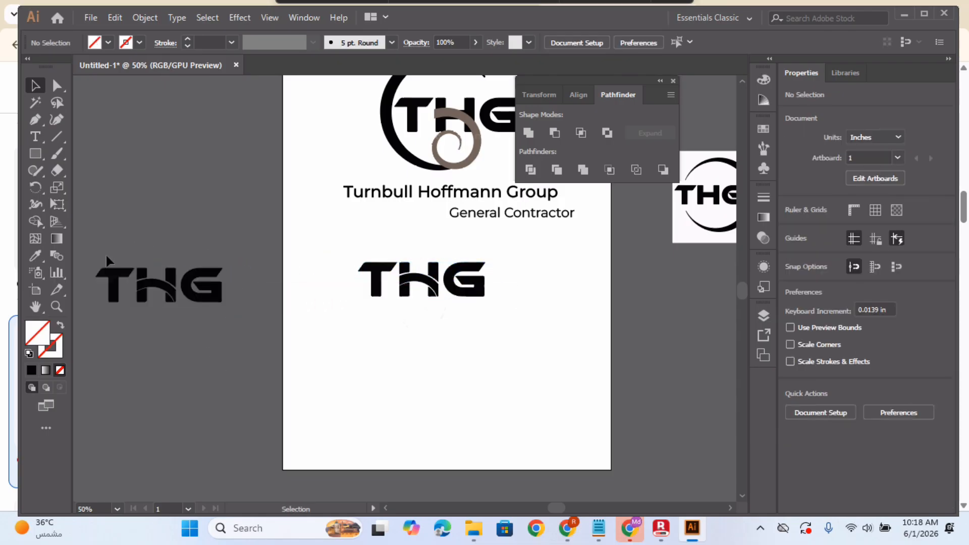
# Step: Fill the duplicated THG lettering with blue 0F0FF7
pyautogui.moveTo(103, 261); pyautogui.dragTo(198, 307)
pyautogui.doubleClick(39, 335)
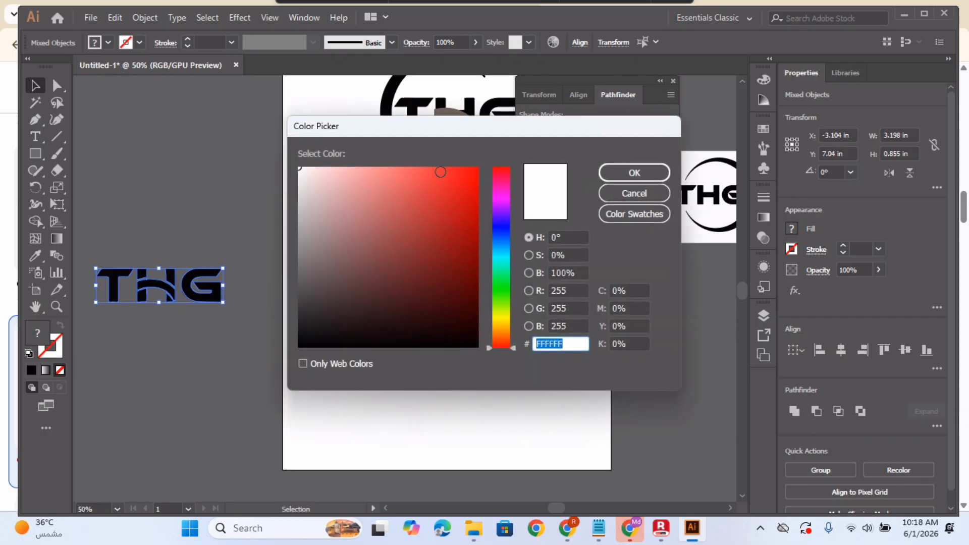
pyautogui.click(502, 233)
pyautogui.click(467, 172)
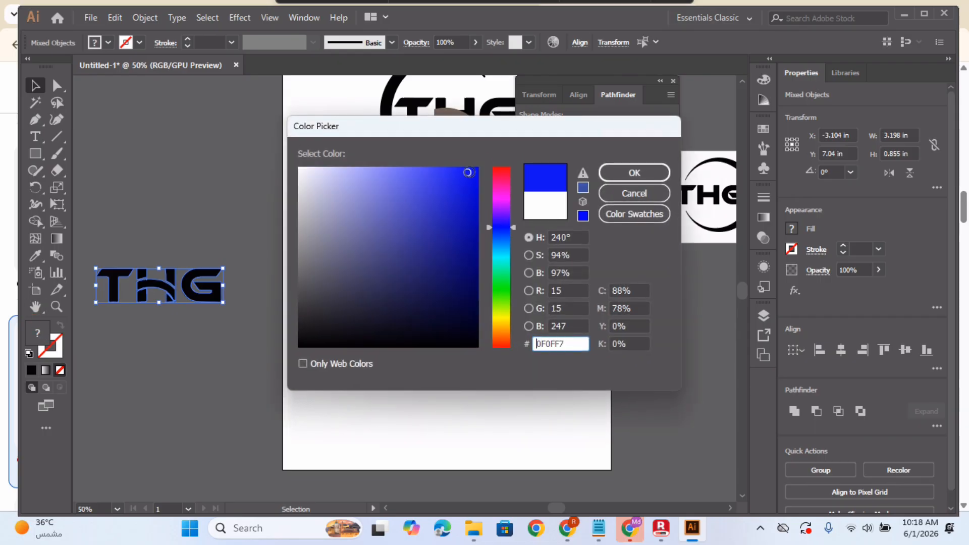
pyautogui.click(634, 172)
pyautogui.click(265, 197)
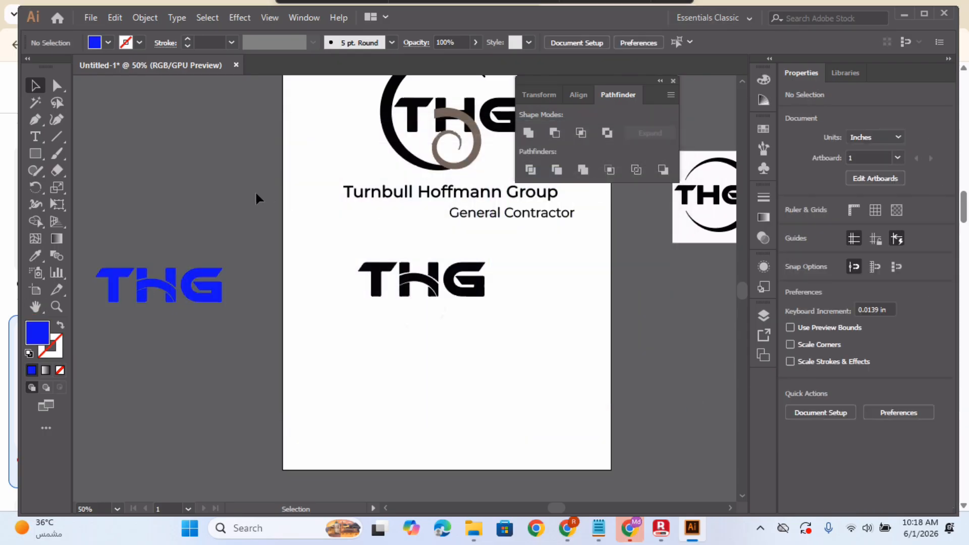
# Step: Place the blue THG copy on the artboard below the black logo and enlarge it
pyautogui.moveTo(202, 298); pyautogui.dragTo(517, 396)
pyautogui.click(549, 428)
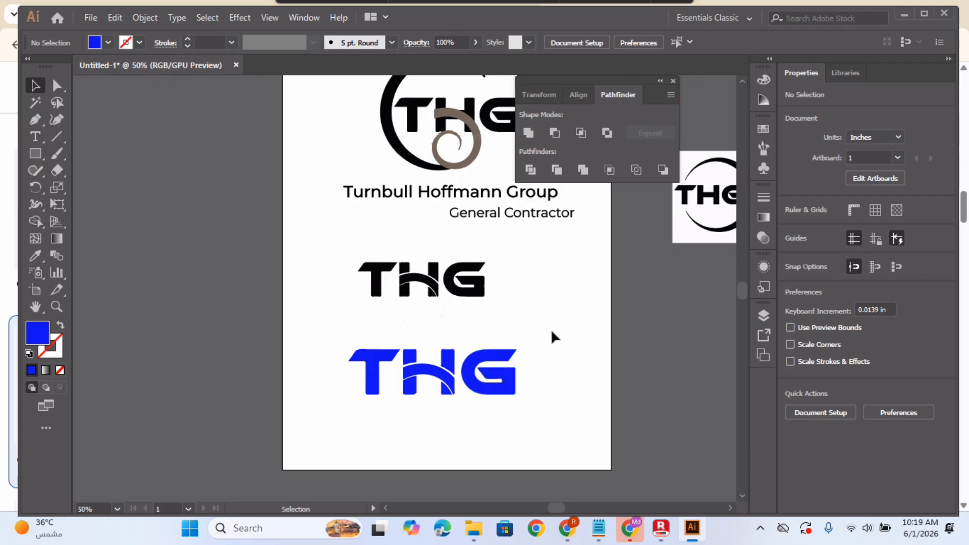
# Step: Delete the brown spiral, the black THG copy below the text, and the plain THG lettering inside the crescent
pyautogui.moveTo(552, 333); pyautogui.dragTo(438, 380)
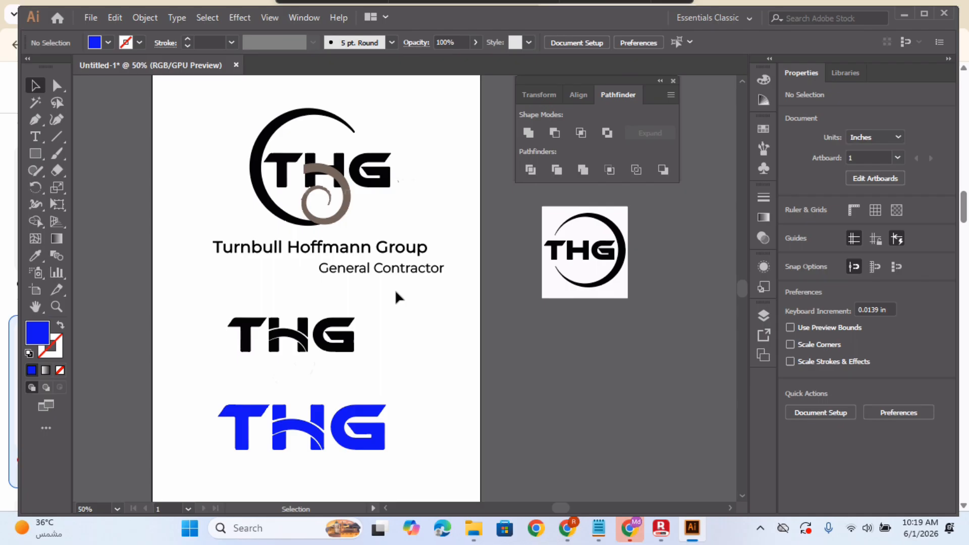
pyautogui.click(351, 214)
pyautogui.press('Delete')
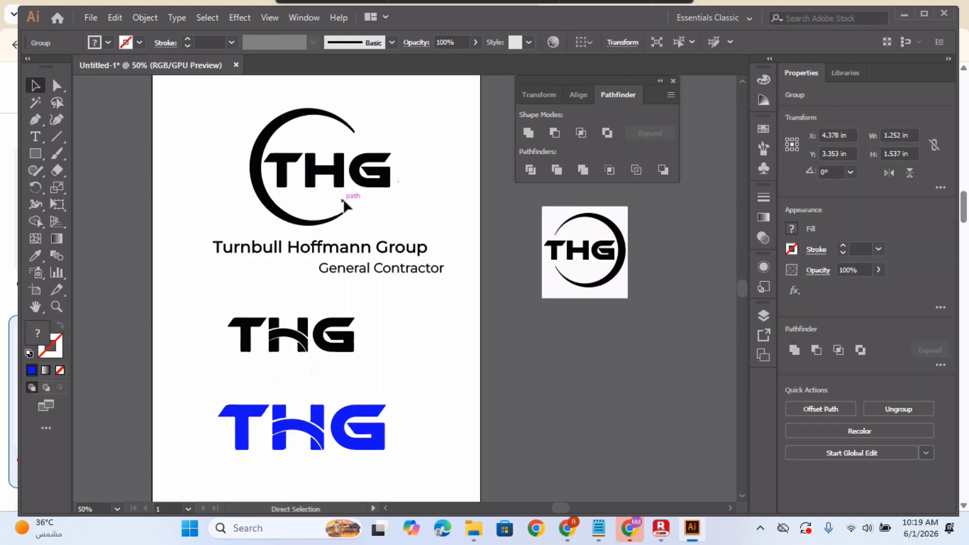
pyautogui.moveTo(216, 329); pyautogui.dragTo(396, 353)
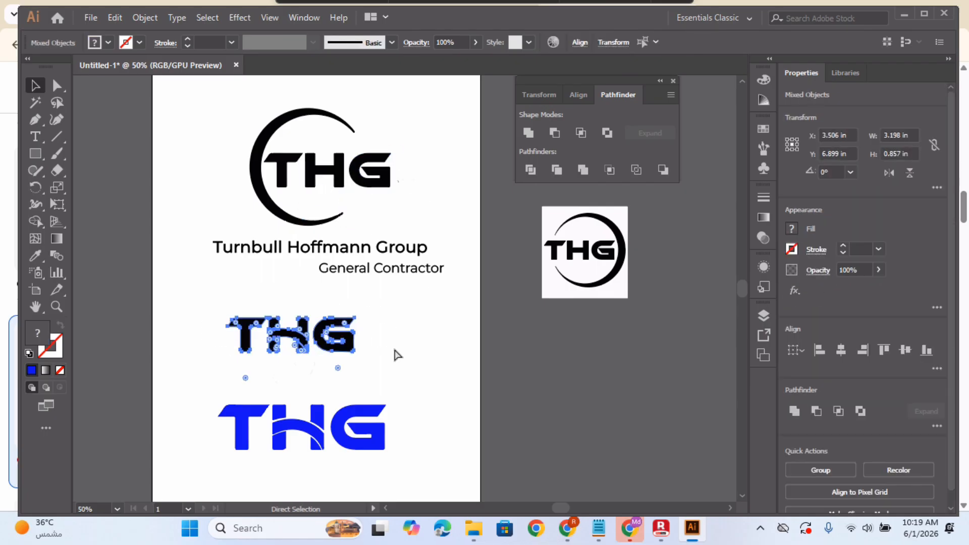
pyautogui.press('Delete')
pyautogui.moveTo(282, 146); pyautogui.dragTo(399, 162)
pyautogui.press('Delete')
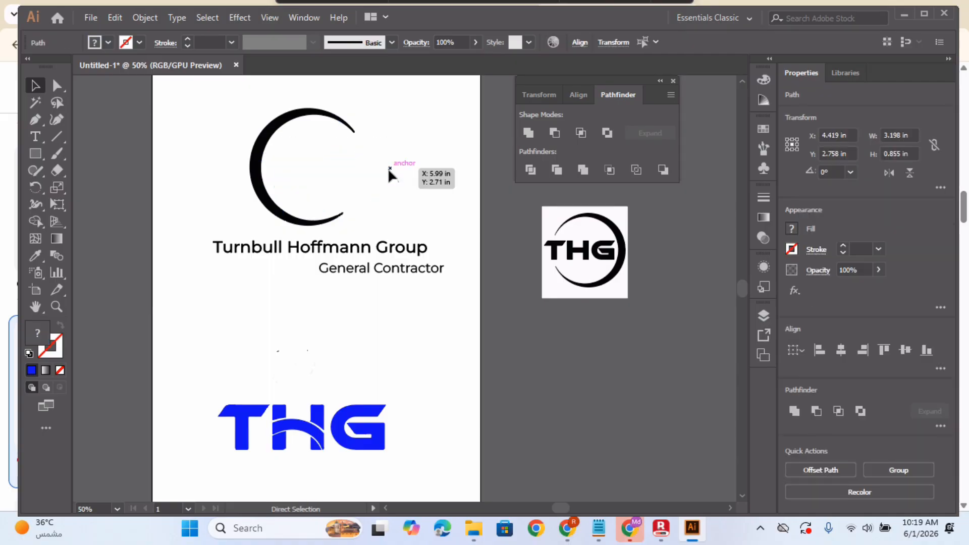
# Step: Move the blue THG lettering into the black crescent and scale it down to fit
pyautogui.moveTo(189, 370); pyautogui.dragTo(410, 456)
pyautogui.click(489, 353)
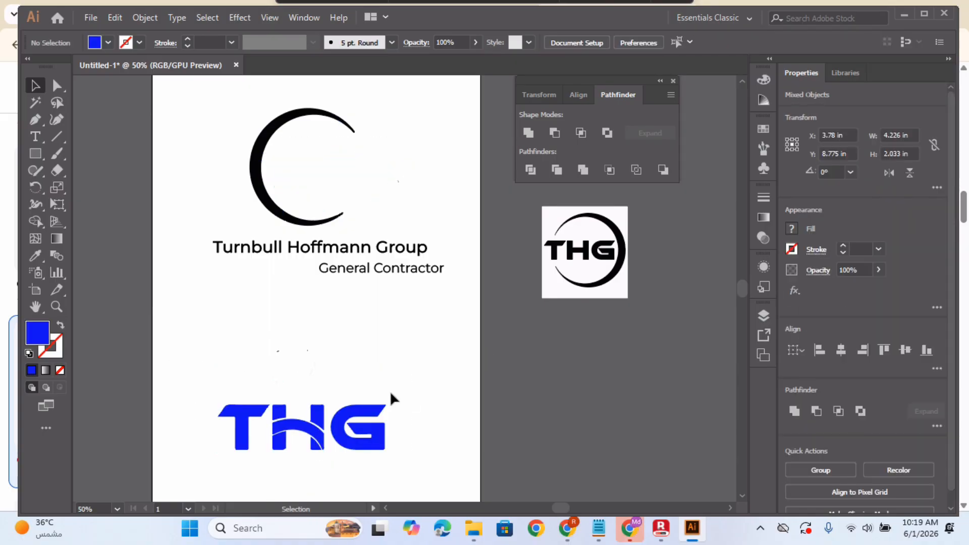
pyautogui.moveTo(220, 400); pyautogui.dragTo(424, 435)
pyautogui.moveTo(333, 433); pyautogui.dragTo(384, 173)
pyautogui.moveTo(438, 189); pyautogui.dragTo(422, 185)
pyautogui.click(413, 348)
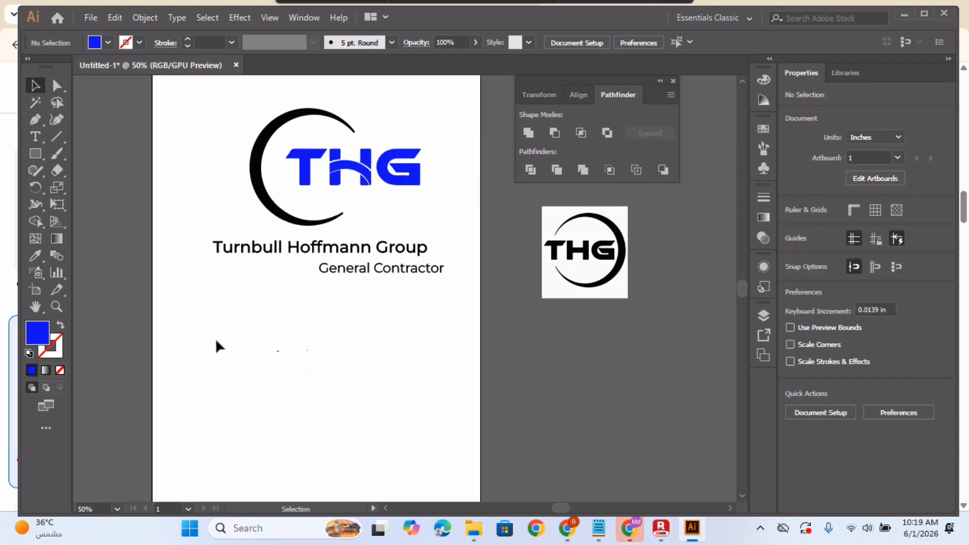
# Step: Delete the stray specks left on the artboard below the General Contractor tagline
pyautogui.moveTo(217, 346); pyautogui.dragTo(328, 363)
pyautogui.press('Delete')
pyautogui.scroll(-1, 474, 432)
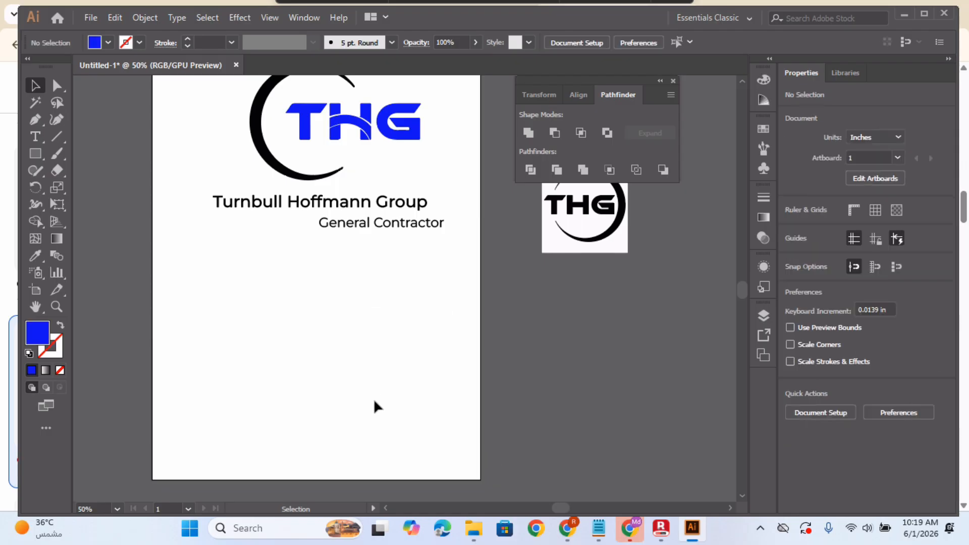
pyautogui.moveTo(350, 354); pyautogui.dragTo(362, 419)
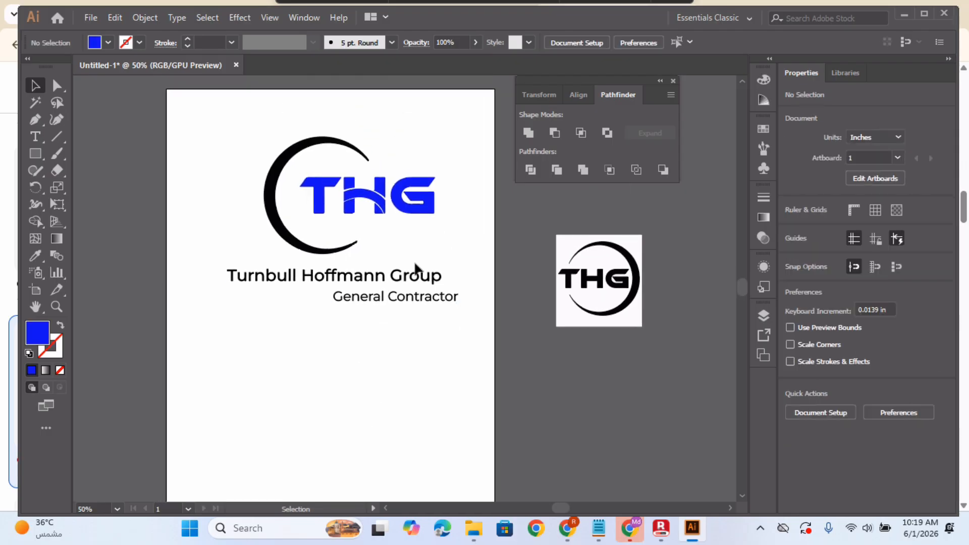
# Step: Move the Turnbull Hoffmann Group and General Contractor text lines straight down, away from the crescent
pyautogui.click(415, 275)
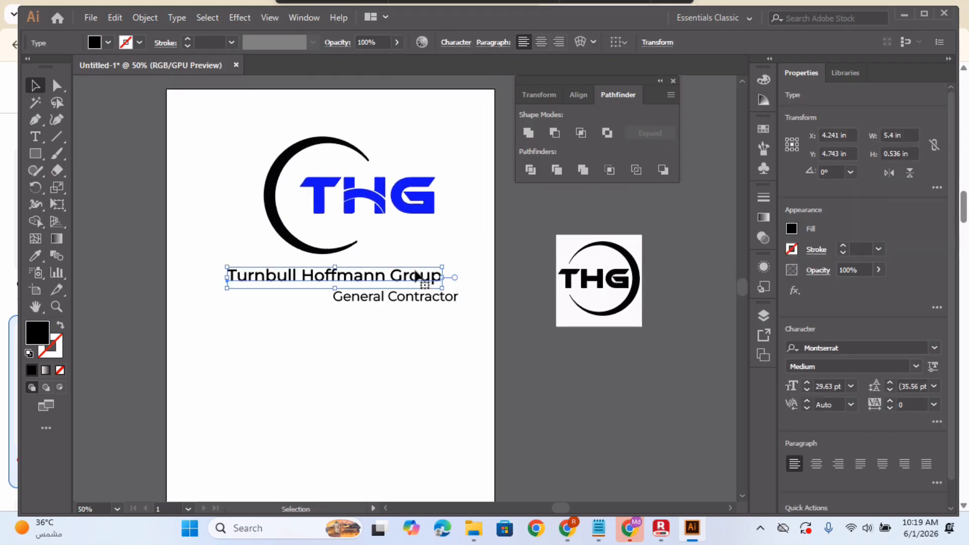
pyautogui.click(202, 250)
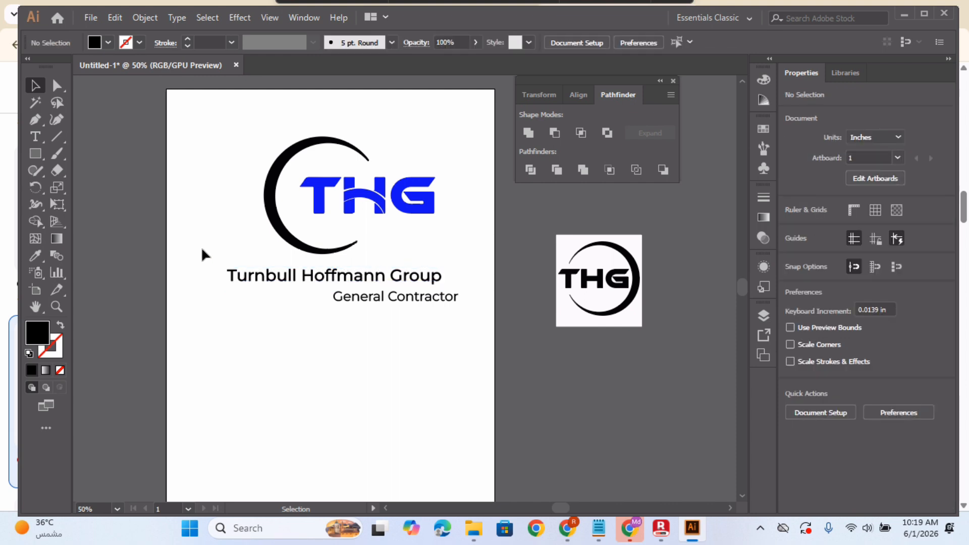
pyautogui.moveTo(334, 327); pyautogui.dragTo(335, 328)
pyautogui.press('Down')
pyautogui.press('Down')
pyautogui.press('Down')
pyautogui.press('Down')
pyautogui.press('Down')
pyautogui.press('Down')
pyautogui.press('Down')
pyautogui.press('Down')
pyautogui.press('Down')
pyautogui.press('Down')
pyautogui.press('Down')
pyautogui.press('Down')
pyautogui.press('Down')
pyautogui.press('Down')
pyautogui.press('Down')
pyautogui.press('Down')
pyautogui.press('Down')
pyautogui.press('Down')
pyautogui.press('Down')
pyautogui.press('Down')
pyautogui.press('Down')
pyautogui.press('Down')
pyautogui.press('Down')
pyautogui.press('Down')
pyautogui.press('Down')
pyautogui.press('Down')
pyautogui.press('Down')
pyautogui.press('Down')
pyautogui.press('Down')
pyautogui.press('Down')
pyautogui.press('Down')
pyautogui.press('Down')
pyautogui.press('Down')
pyautogui.press('Down')
pyautogui.press('Down')
pyautogui.press('Down')
pyautogui.press('Down')
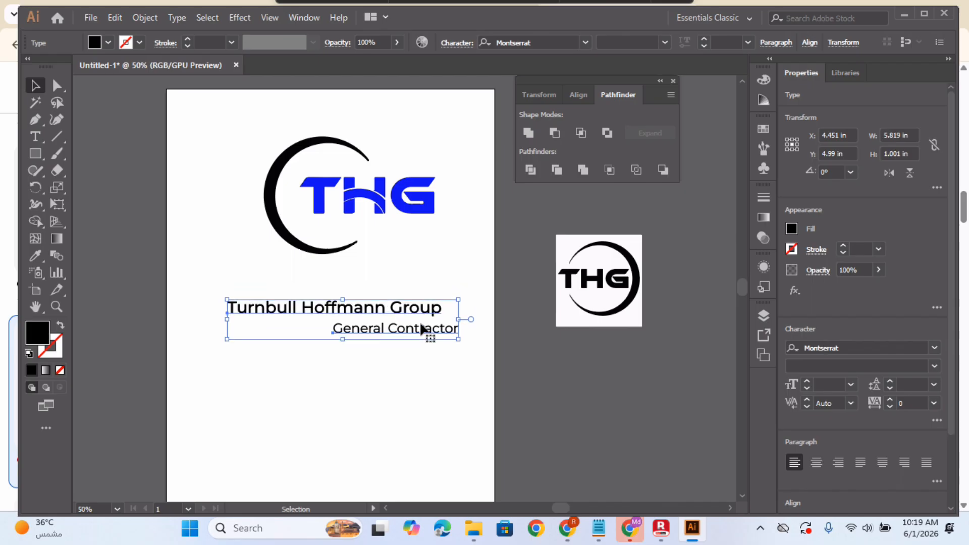
# Step: Shift the crescent and blue THG lettering sideways over the company name and enlarge them slightly together
pyautogui.moveTo(245, 147); pyautogui.dragTo(313, 212)
pyautogui.moveTo(380, 196); pyautogui.dragTo(337, 197)
pyautogui.moveTo(391, 256); pyautogui.dragTo(422, 277)
pyautogui.moveTo(348, 204); pyautogui.dragTo(361, 220)
pyautogui.moveTo(435, 293); pyautogui.dragTo(412, 278)
pyautogui.click(474, 309)
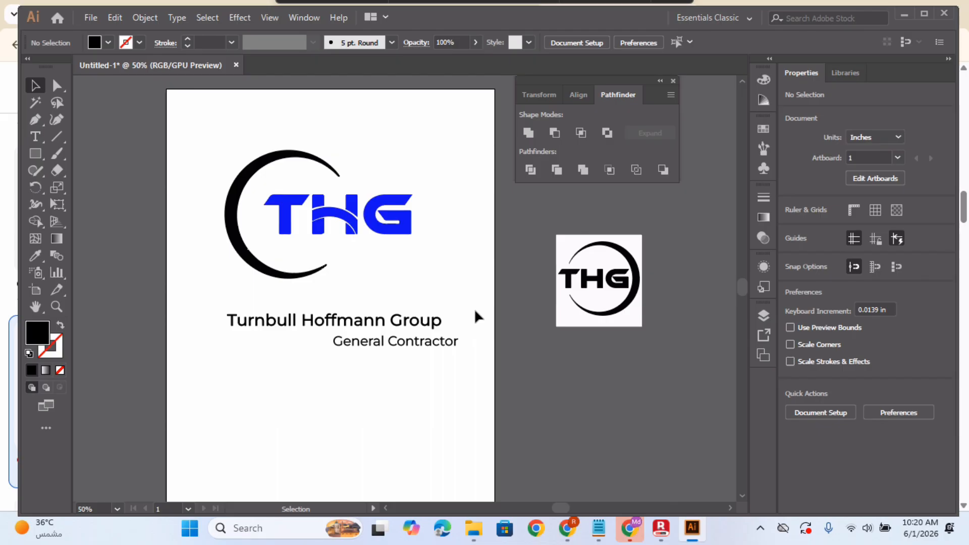
# Step: Switch to the client brief in Notepad and review its text, symbol, colour and file delivery requirements
pyautogui.click(598, 528)
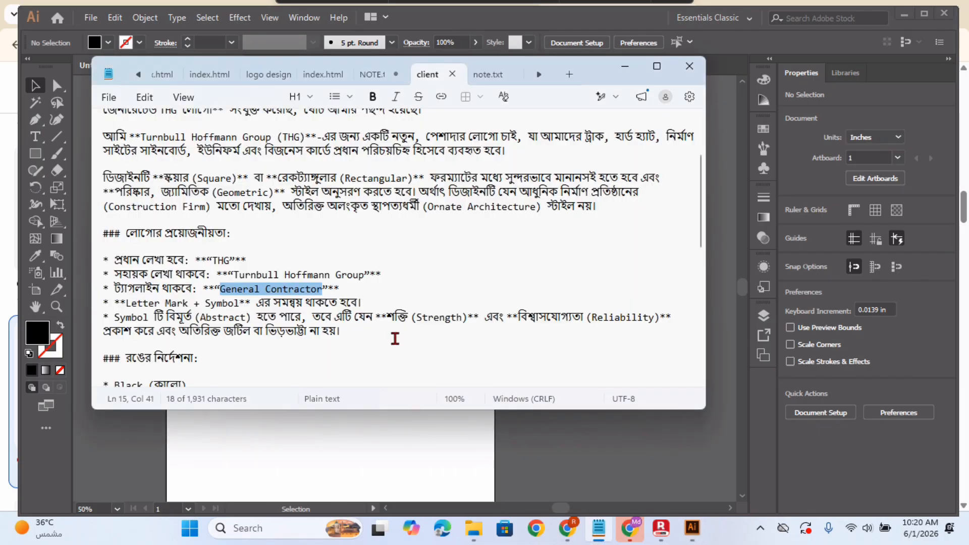
pyautogui.moveTo(702, 234); pyautogui.dragTo(713, 265)
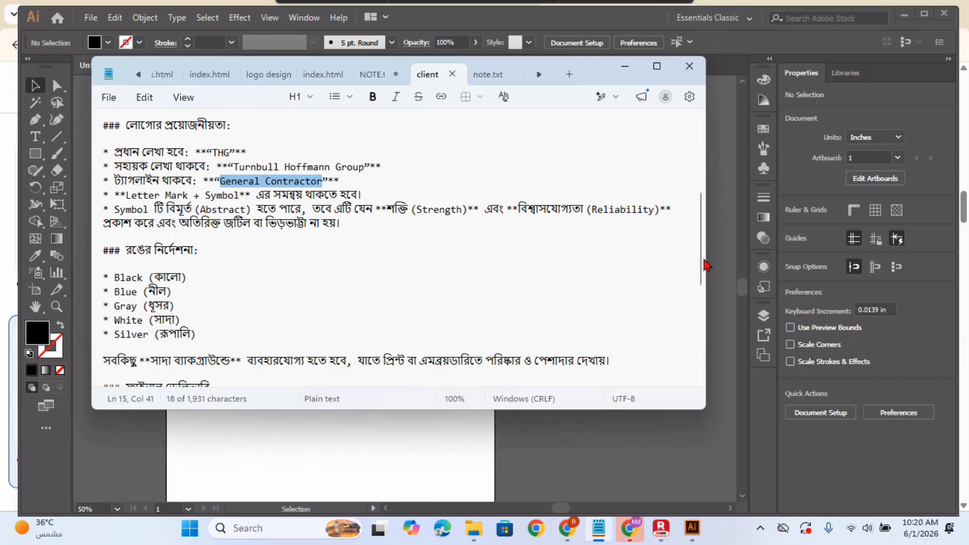
pyautogui.scroll(-2, 704, 257)
pyautogui.scroll(-1, 706, 269)
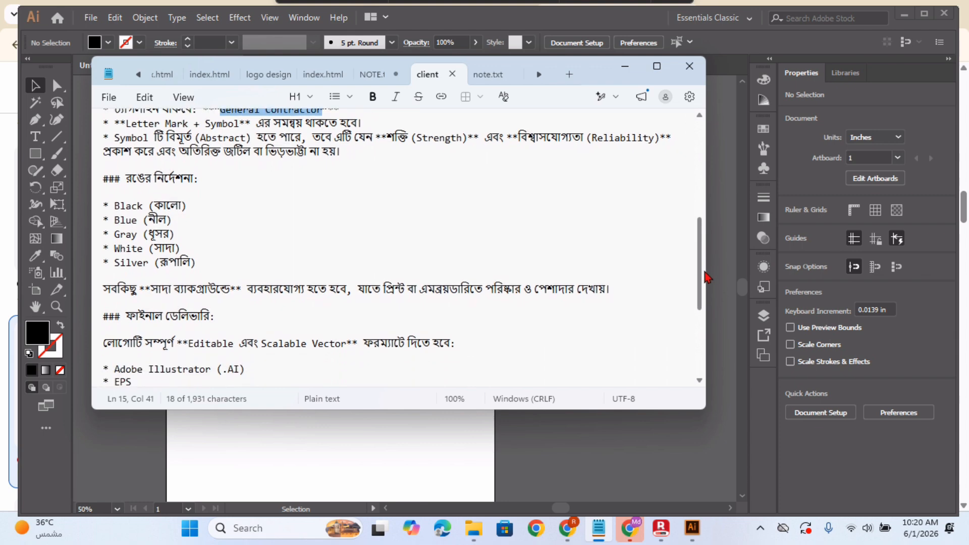
pyautogui.scroll(-1, 708, 277)
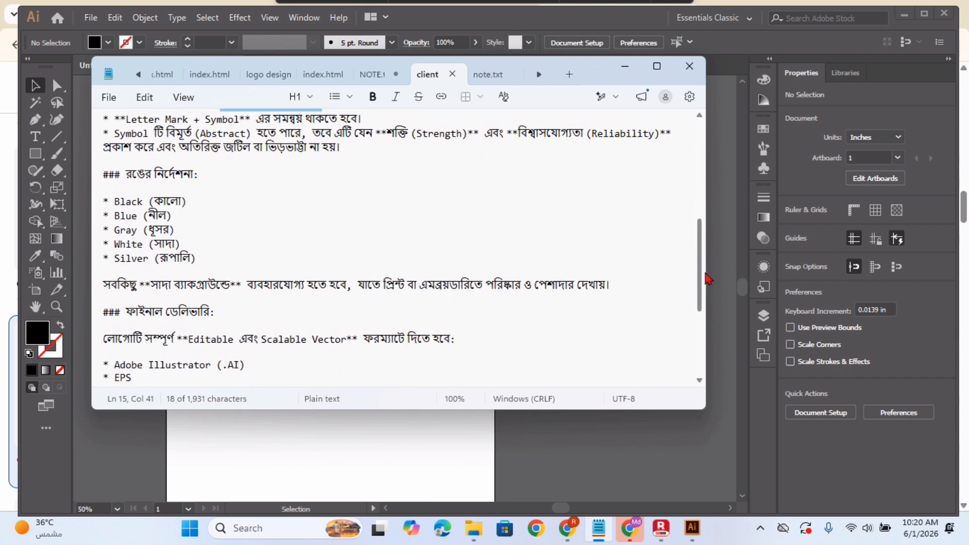
pyautogui.scroll(-2, 709, 283)
pyautogui.scroll(-2, 708, 288)
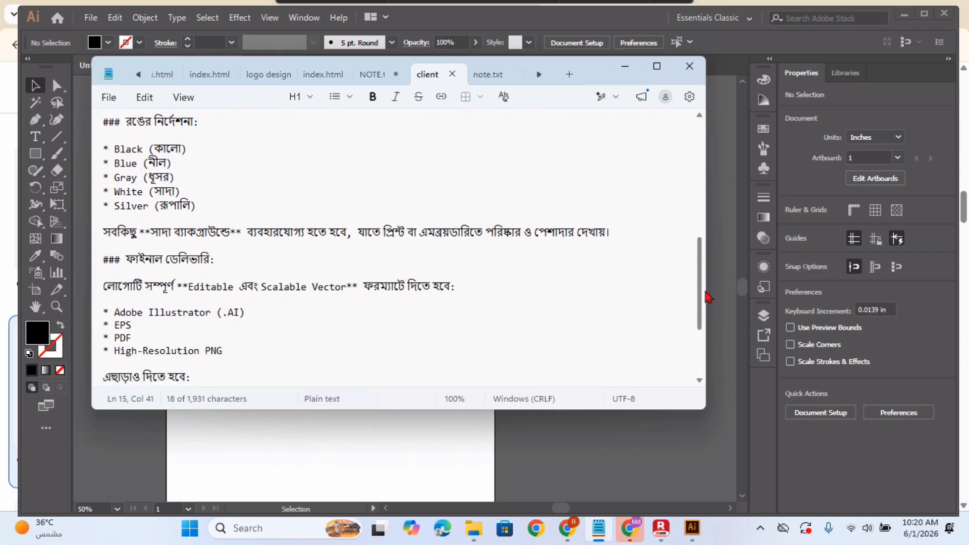
pyautogui.scroll(-2, 708, 301)
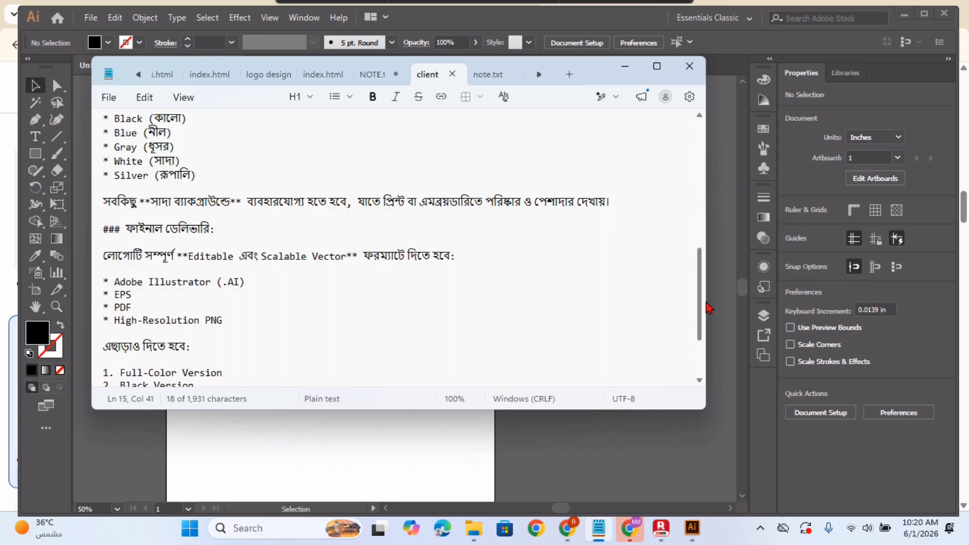
pyautogui.click(396, 474)
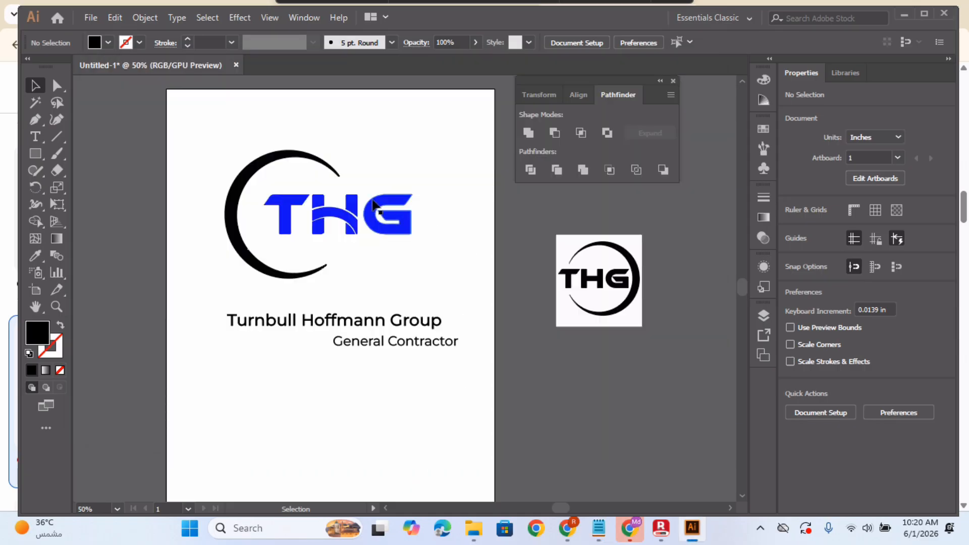
# Step: Move the company name up close beneath the crescent and bring the General Contractor tagline up under it
pyautogui.click(347, 221)
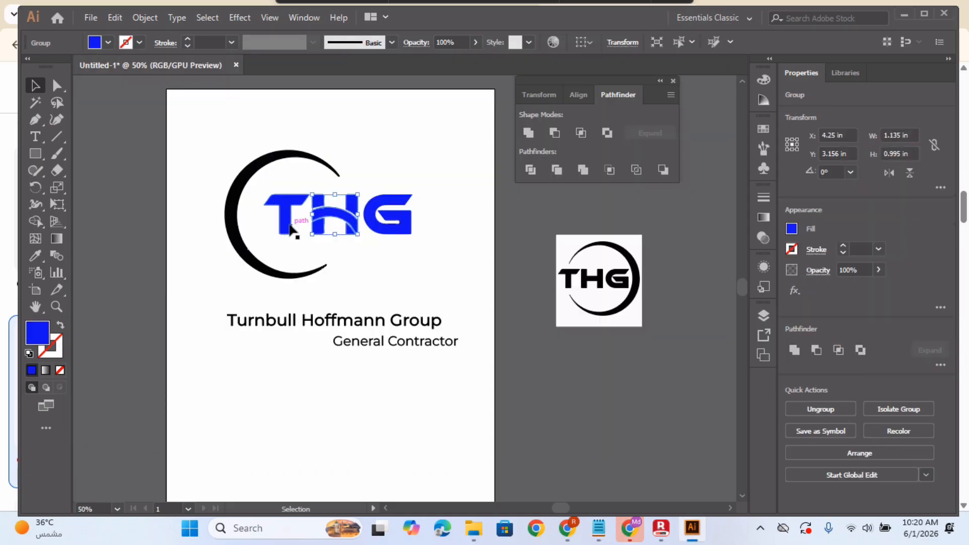
pyautogui.click(441, 269)
pyautogui.click(365, 326)
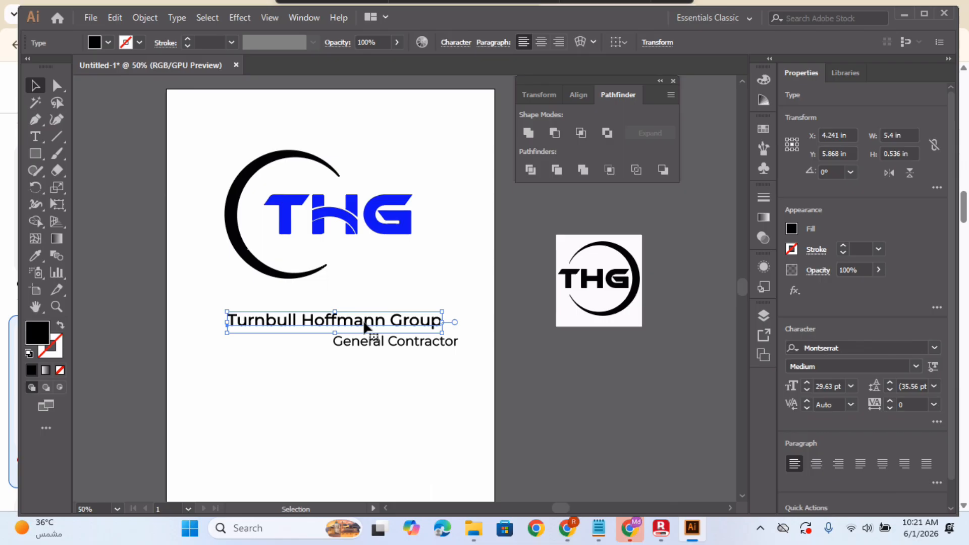
pyautogui.doubleClick(364, 324)
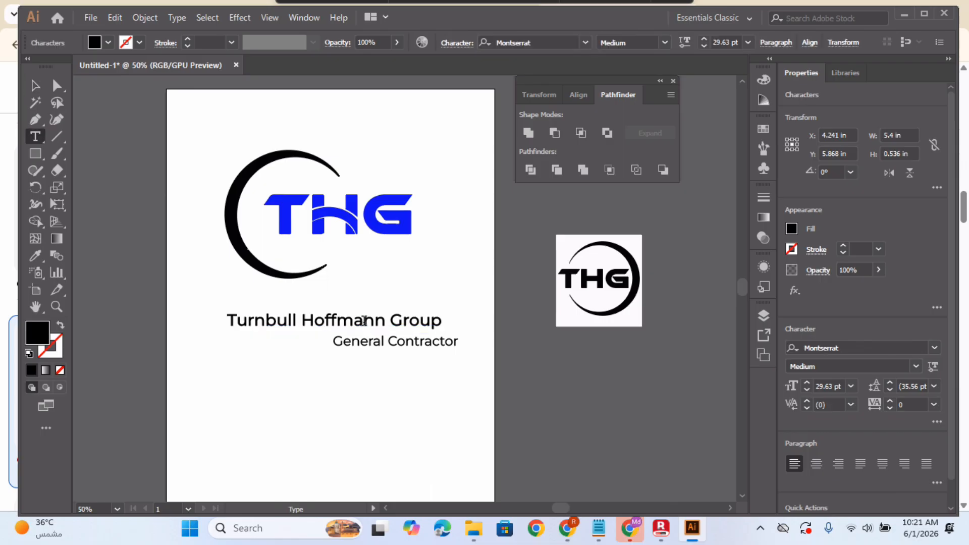
pyautogui.click(32, 90)
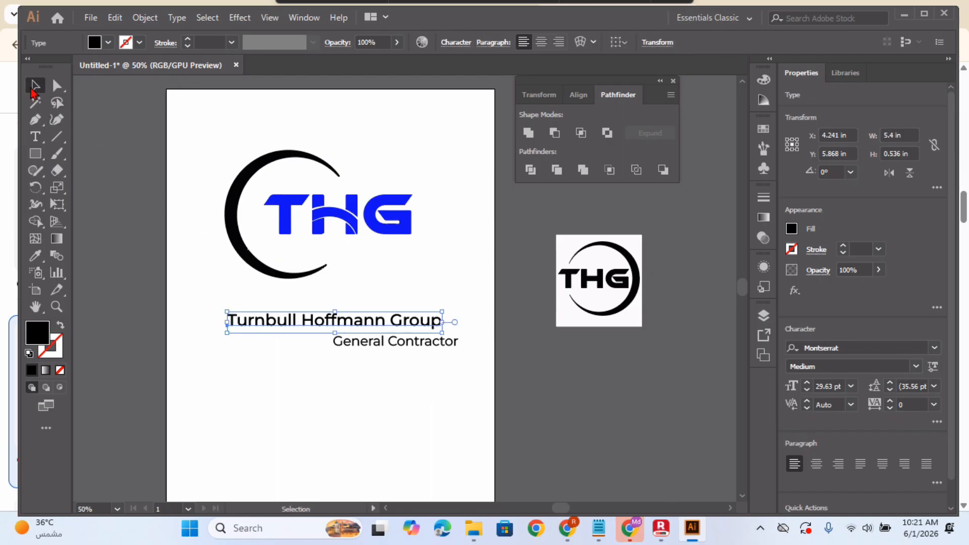
pyautogui.moveTo(403, 317); pyautogui.dragTo(404, 299)
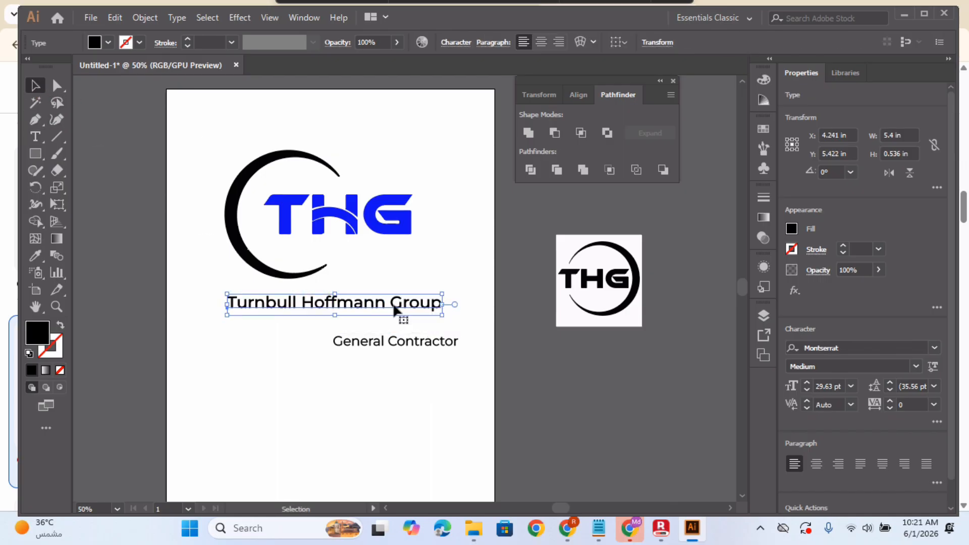
pyautogui.click(402, 378)
pyautogui.moveTo(402, 350); pyautogui.dragTo(393, 337)
pyautogui.click(415, 399)
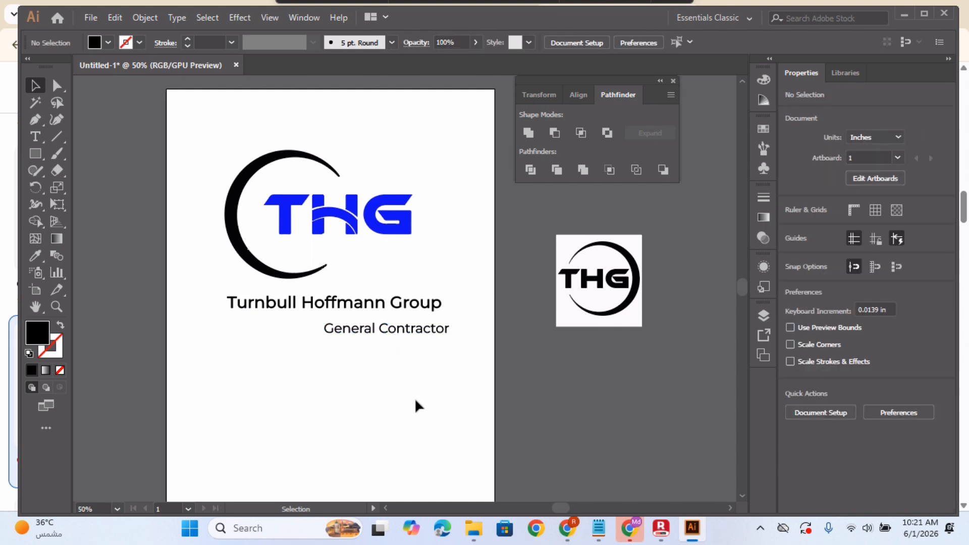
# Step: Group the crescent, THG lettering, company name and tagline into one object
pyautogui.moveTo(188, 116); pyautogui.dragTo(464, 368)
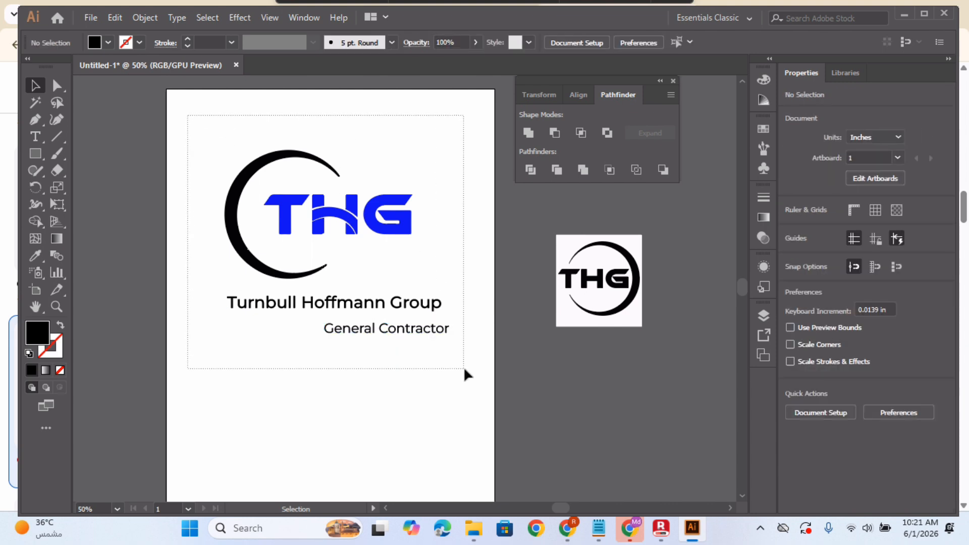
pyautogui.rightClick(407, 315)
pyautogui.click(446, 190)
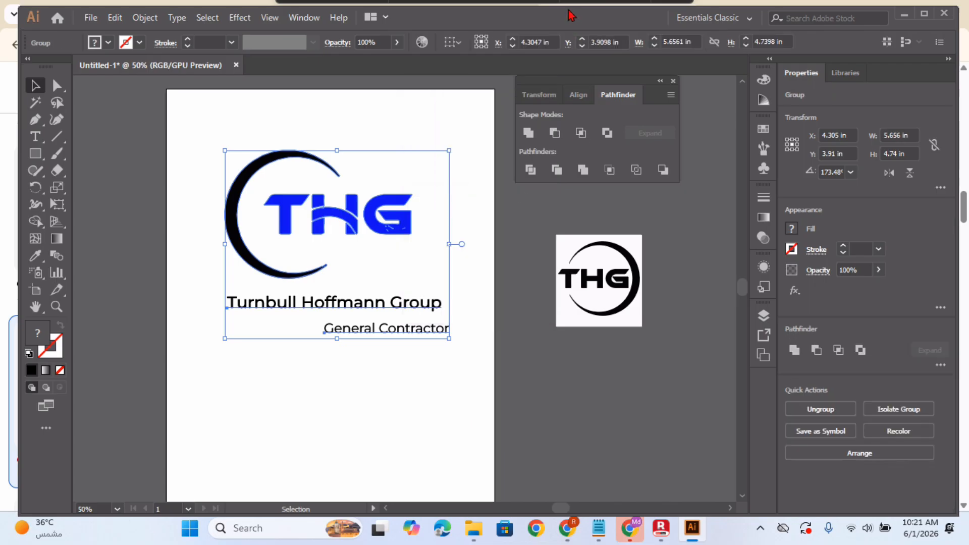
# Step: Increase the tracking of the Turnbull Hoffmann Group text so the letters are slightly more widely spaced
pyautogui.moveTo(588, 18)
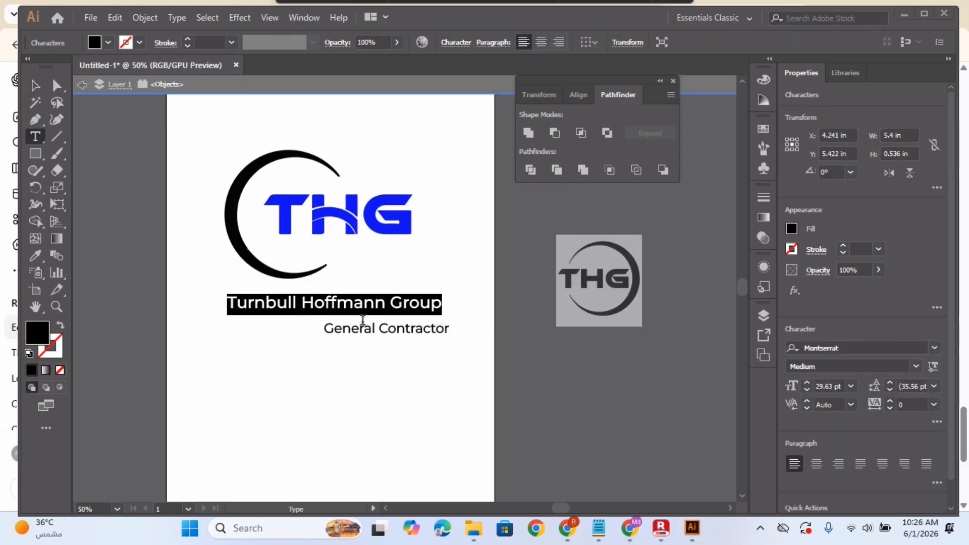
pyautogui.click(456, 43)
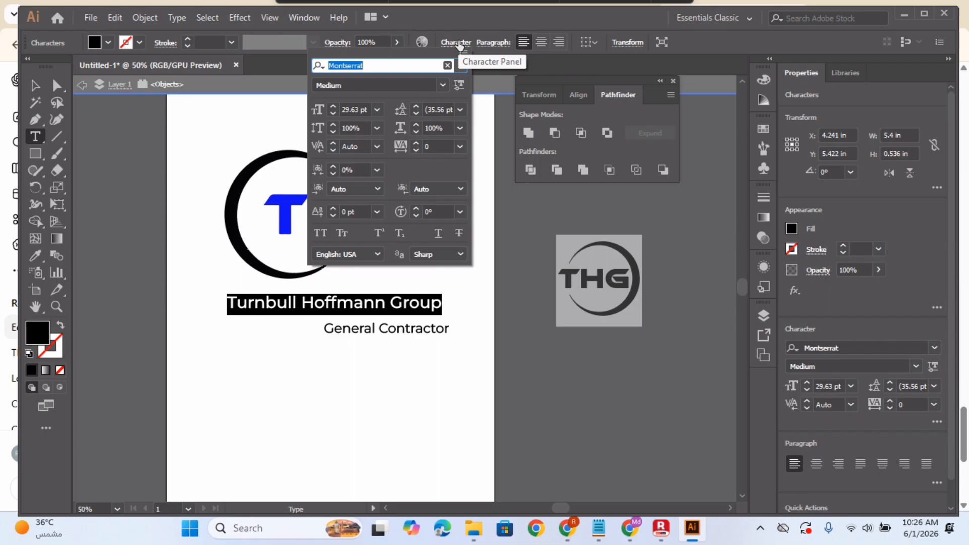
pyautogui.click(415, 143)
pyautogui.moveTo(415, 147); pyautogui.dragTo(415, 147)
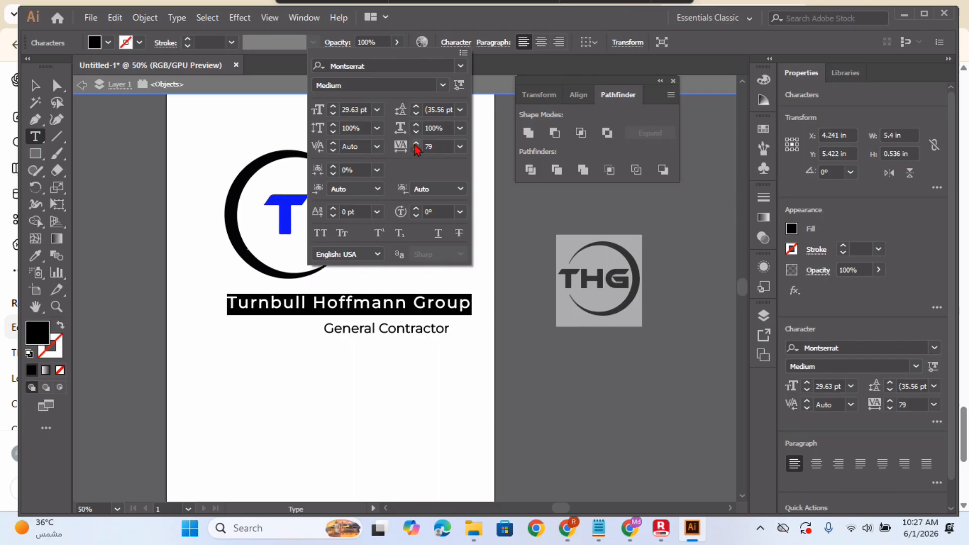
pyautogui.click(432, 146)
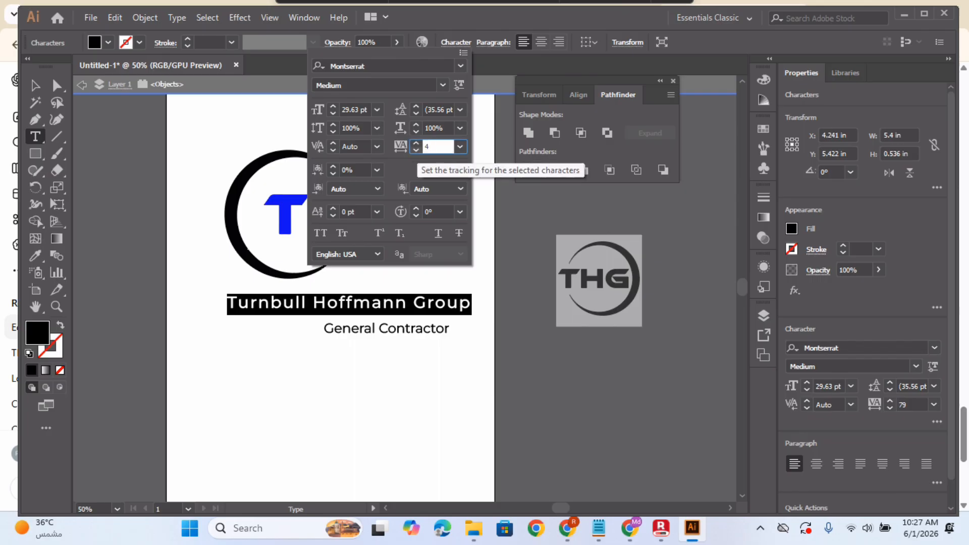
pyautogui.press('Return')
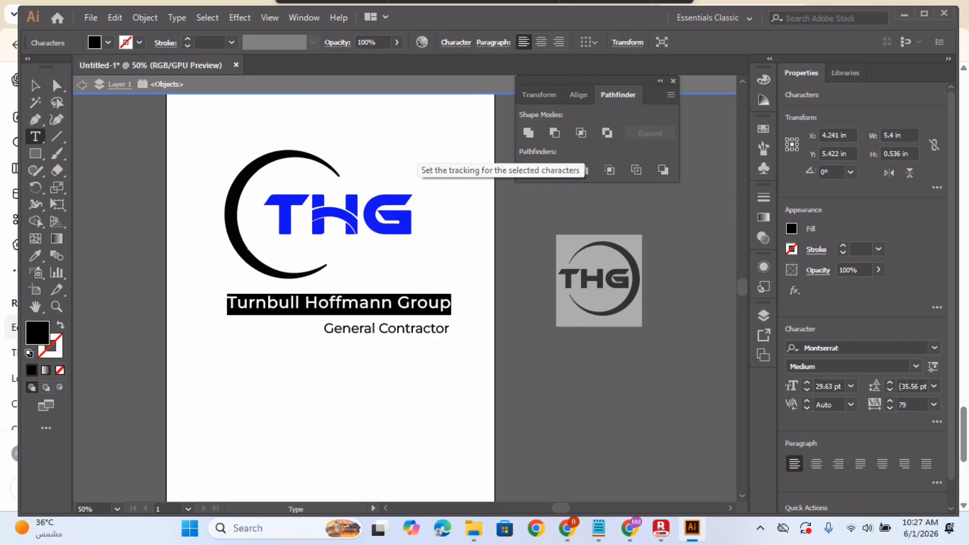
# Step: Set the tracking of the General Contractor tagline to 70
pyautogui.click(361, 332)
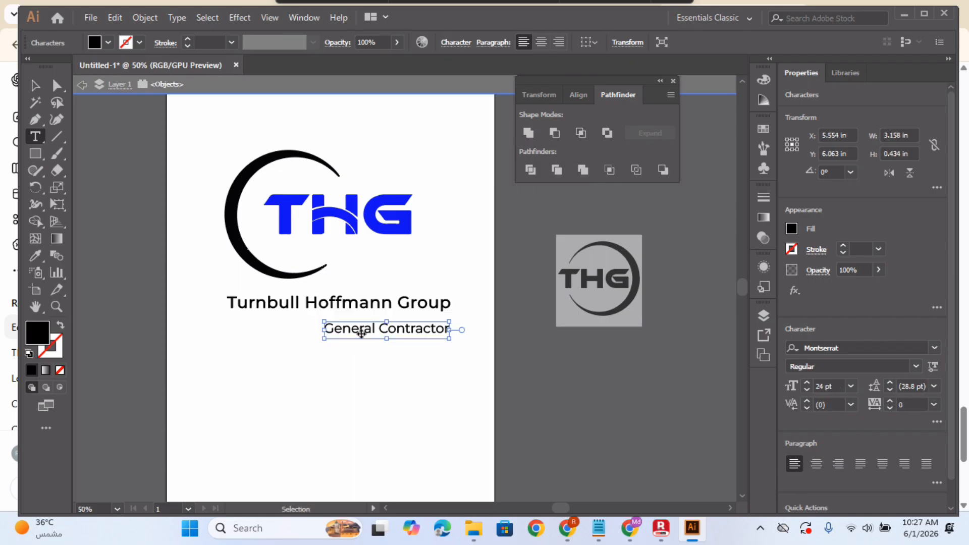
pyautogui.hotkey('ctrl', 'a')
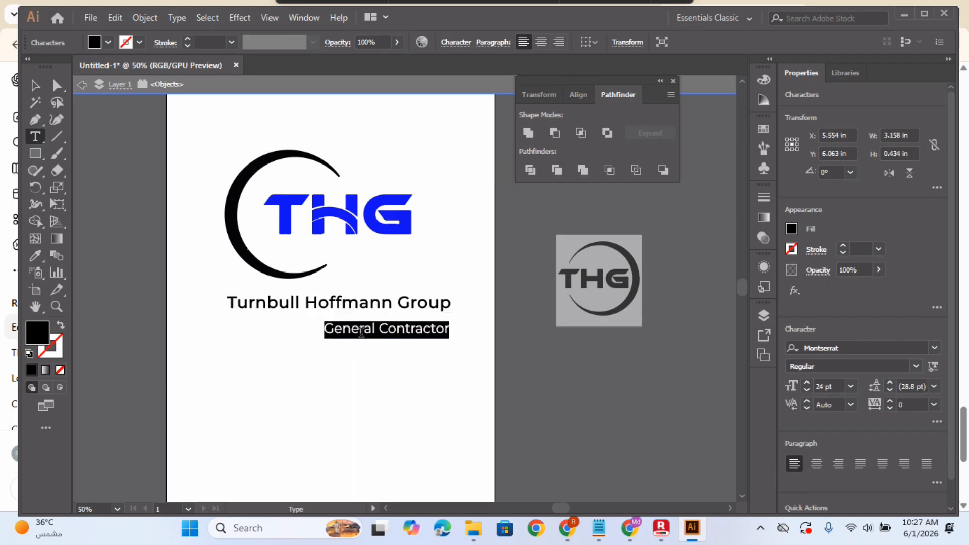
pyautogui.click(455, 45)
pyautogui.click(433, 146)
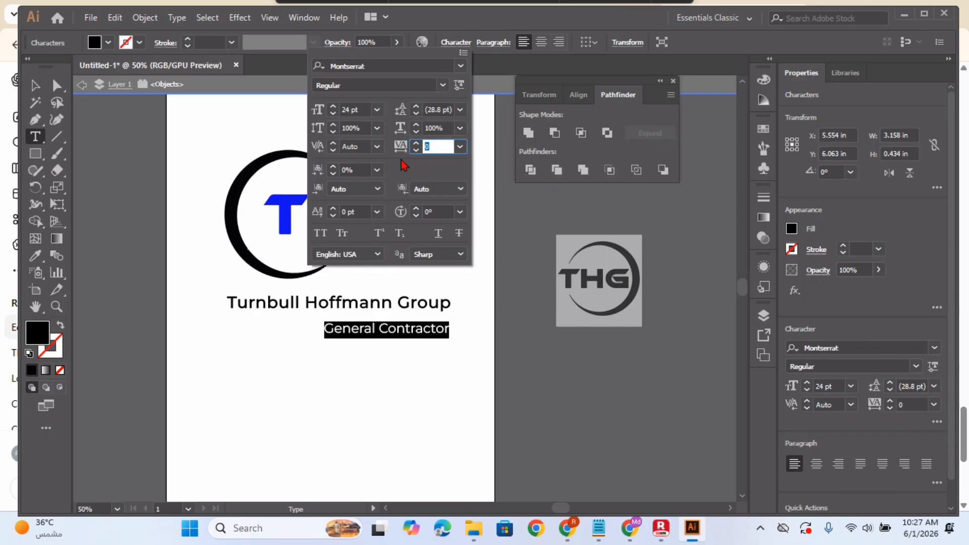
pyautogui.write('70')
pyautogui.press('Return')
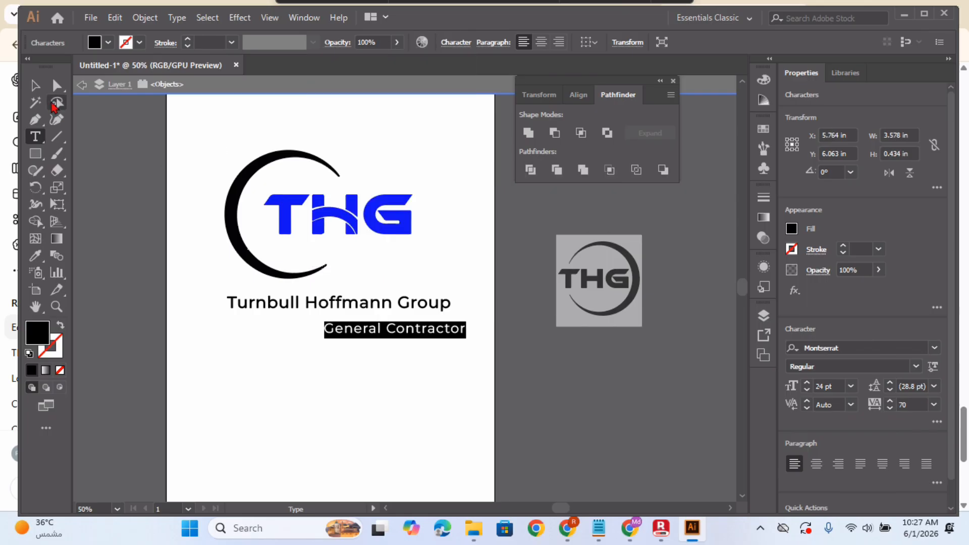
# Step: Move the company name and tagline together slightly to the left beneath the crescent
pyautogui.click(35, 86)
pyautogui.click(298, 429)
pyautogui.moveTo(365, 268); pyautogui.dragTo(401, 335)
pyautogui.rightClick(403, 334)
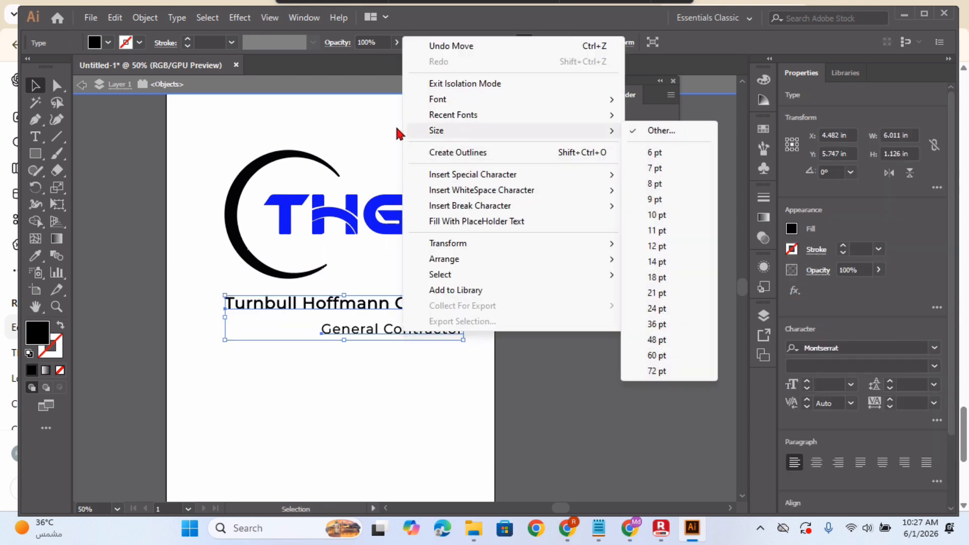
pyautogui.click(359, 123)
# Step: Group the crescent and the THG lettering
pyautogui.moveTo(206, 148); pyautogui.dragTo(371, 222)
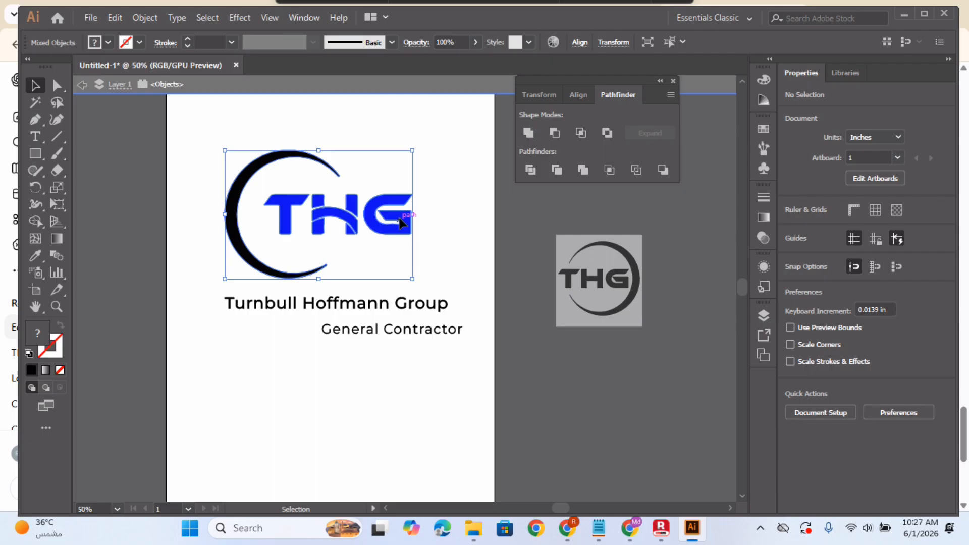
pyautogui.rightClick(364, 217)
pyautogui.click(419, 349)
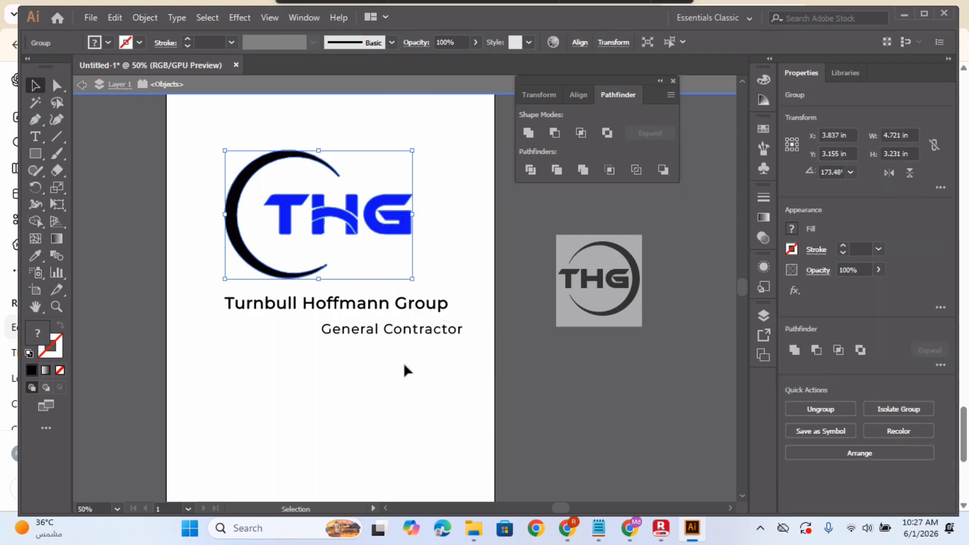
# Step: Ungroup the crescent and the THG lettering
pyautogui.click(296, 383)
pyautogui.moveTo(201, 362); pyautogui.dragTo(459, 329)
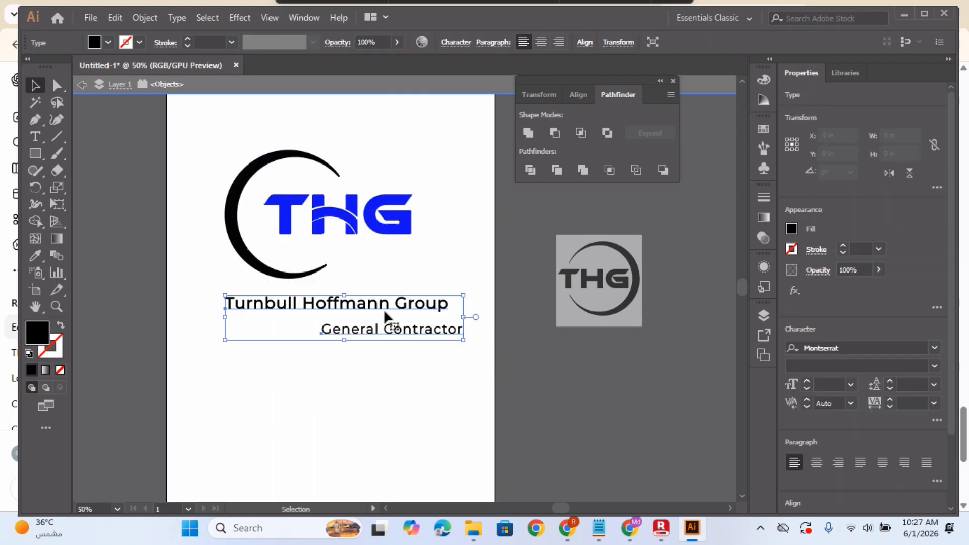
pyautogui.rightClick(385, 318)
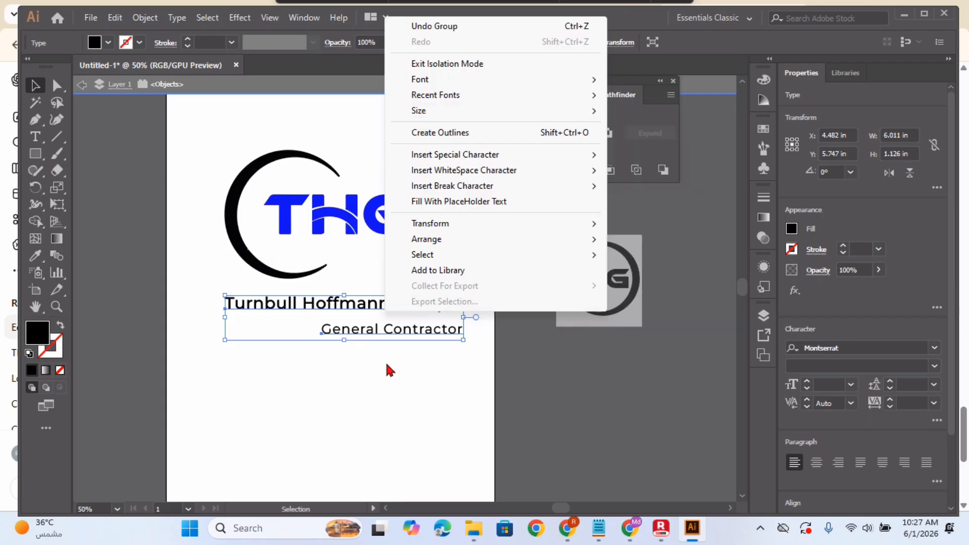
pyautogui.click(386, 361)
pyautogui.click(355, 214)
pyautogui.rightClick(352, 208)
pyautogui.click(406, 347)
pyautogui.click(356, 417)
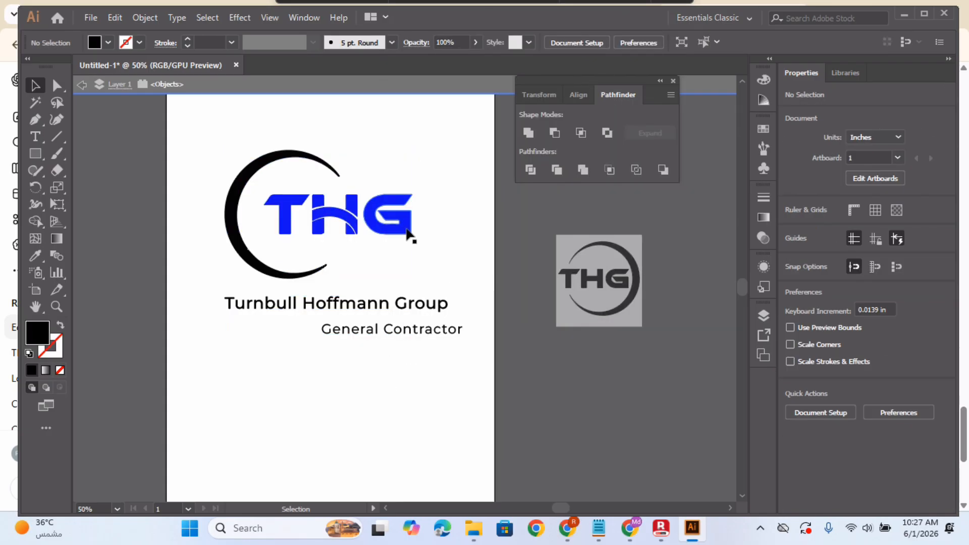
# Step: Try nudging the anchor point at the upper-right tip of the G up and down
pyautogui.click(408, 231)
pyautogui.click(58, 103)
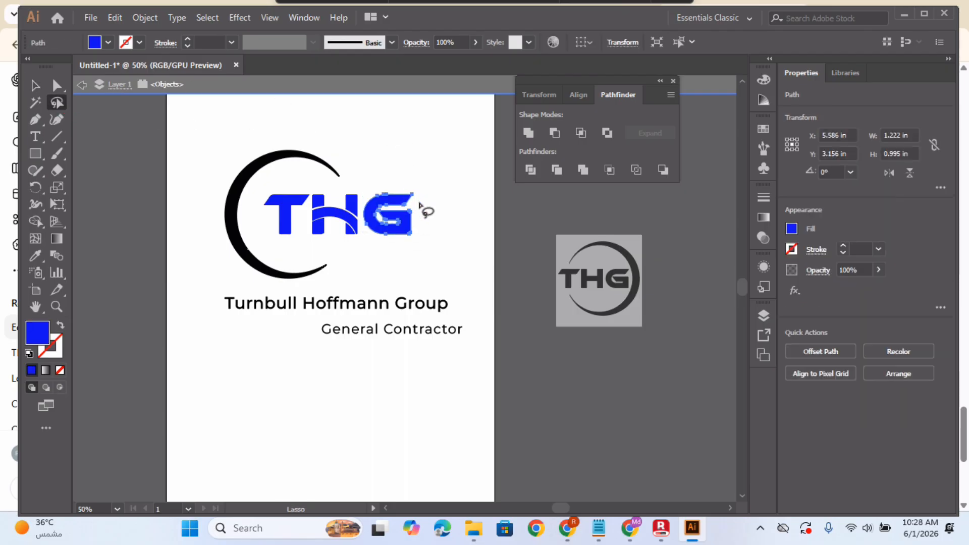
pyautogui.hotkey('ctrl', '=')
pyautogui.hotkey('ctrl', '=')
pyautogui.hotkey('ctrl', '=')
pyautogui.hotkey('ctrl', '=')
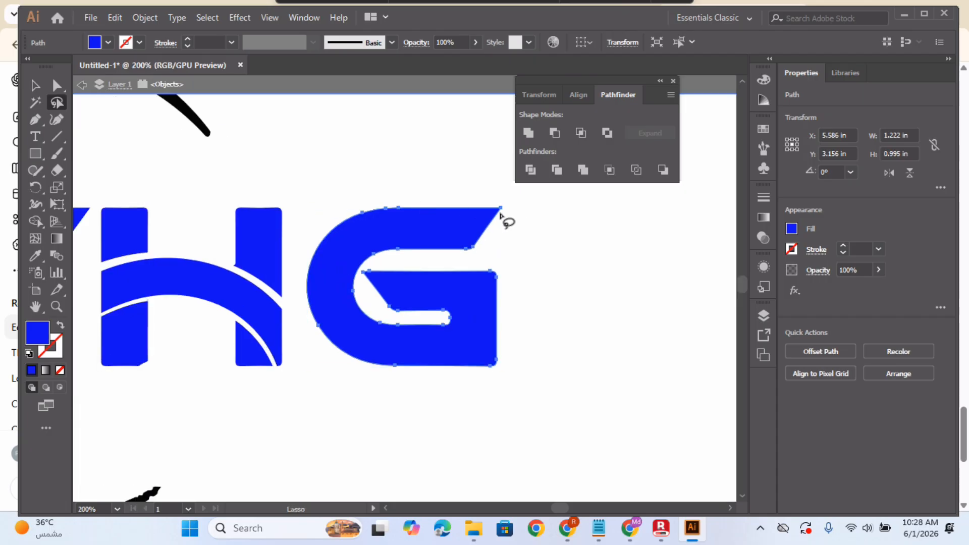
pyautogui.click(501, 209)
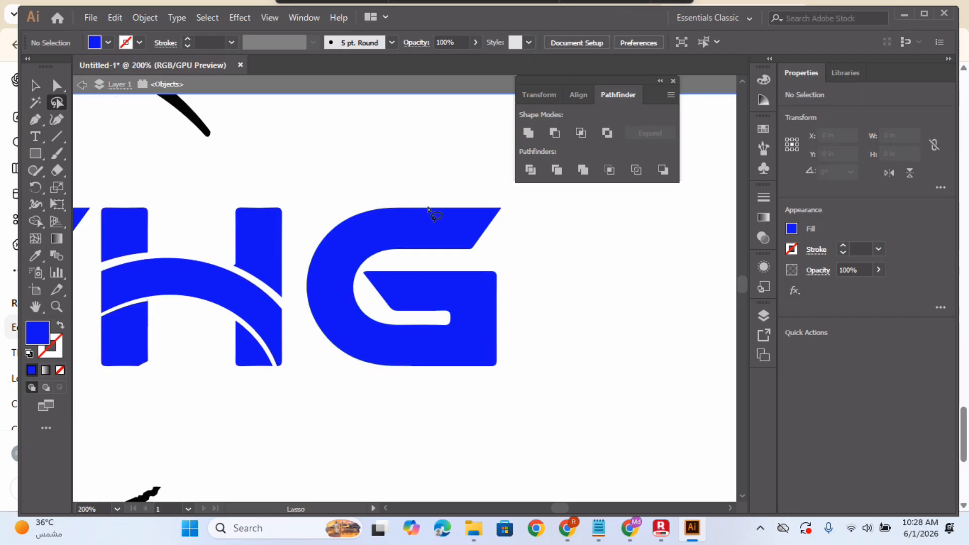
pyautogui.hotkey('ctrl', 'a')
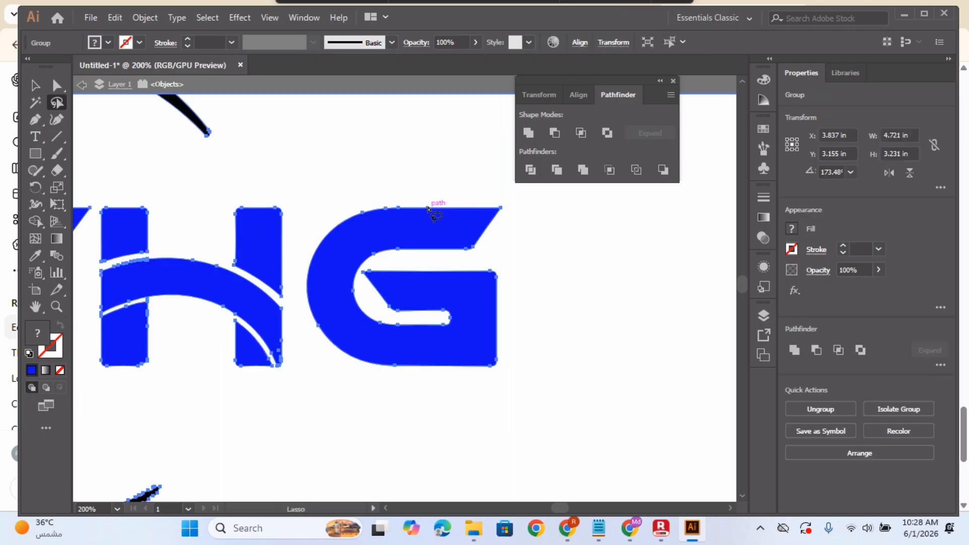
pyautogui.click(56, 85)
pyautogui.click(502, 208)
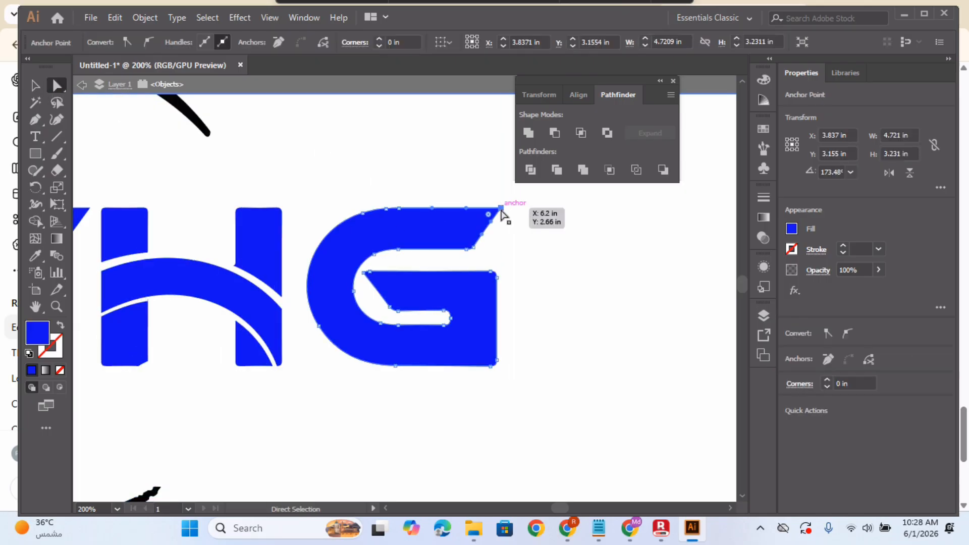
pyautogui.press('Up')
pyautogui.press('Up')
pyautogui.press('Up')
pyautogui.press('Up')
pyautogui.press('Up')
pyautogui.press('Up')
pyautogui.press('Up')
pyautogui.press('Up')
pyautogui.press('Up')
pyautogui.press('Up')
pyautogui.press('Up')
pyautogui.press('Up')
pyautogui.press('Down')
pyautogui.press('Down')
pyautogui.press('Down')
pyautogui.press('Down')
pyautogui.press('Down')
pyautogui.press('Down')
pyautogui.press('Down')
pyautogui.press('Down')
pyautogui.press('Down')
pyautogui.press('Down')
pyautogui.press('Down')
pyautogui.press('Down')
pyautogui.press('Down')
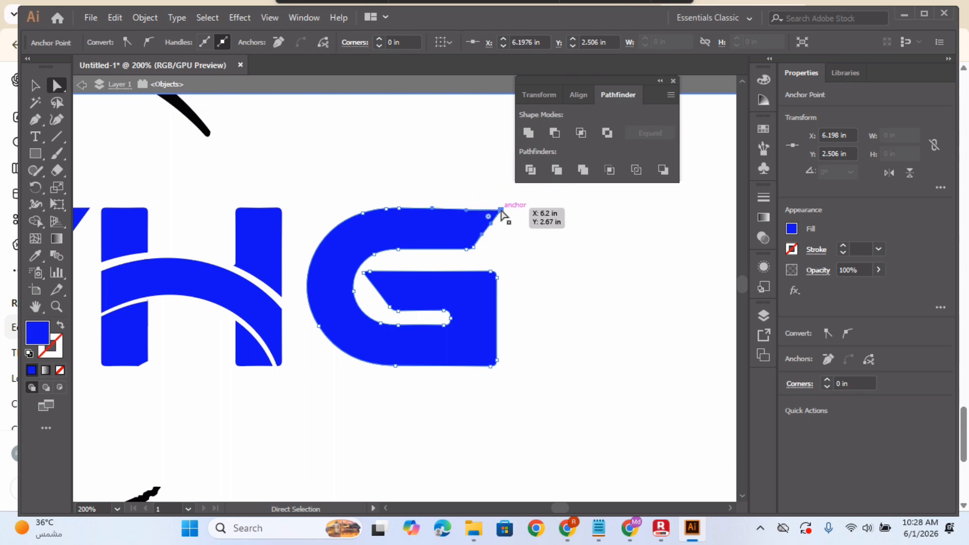
pyautogui.press('Up')
pyautogui.press('Up')
pyautogui.press('Up')
pyautogui.press('Up')
pyautogui.press('Up')
pyautogui.press('Up')
pyautogui.press('Up')
pyautogui.press('Up')
pyautogui.press('Up')
pyautogui.press('Up')
pyautogui.press('Up')
pyautogui.press('Up')
pyautogui.press('Up')
pyautogui.press('v')
# Step: Undo the anchor nudges on the G, the crescent and lettering grouping, and the text move
pyautogui.hotkey('ctrl', 'z')
pyautogui.hotkey('ctrl', 'z')
pyautogui.hotkey('ctrl', 'z')
pyautogui.hotkey('ctrl', 'z')
pyautogui.hotkey('ctrl', 'z')
pyautogui.hotkey('ctrl', 'z')
pyautogui.hotkey('ctrl', 'z')
pyautogui.hotkey('ctrl', 'z')
pyautogui.hotkey('ctrl', 'z')
pyautogui.hotkey('ctrl', 'z')
pyautogui.hotkey('ctrl', 'z')
pyautogui.hotkey('ctrl', 'z')
pyautogui.hotkey('ctrl', 'z')
pyautogui.hotkey('ctrl', 'z')
pyautogui.hotkey('ctrl', 'z')
pyautogui.hotkey('ctrl', 'z')
pyautogui.hotkey('ctrl', 'z')
pyautogui.moveTo(503, 212); pyautogui.dragTo(502, 211)
pyautogui.hotkey('ctrl', 'z')
pyautogui.hotkey('ctrl', 'z')
pyautogui.hotkey('ctrl', 'z')
pyautogui.hotkey('ctrl', 'z')
pyautogui.hotkey('ctrl', 'z')
pyautogui.hotkey('ctrl', 'z')
pyautogui.hotkey('ctrl', 'z')
pyautogui.hotkey('ctrl', 'z')
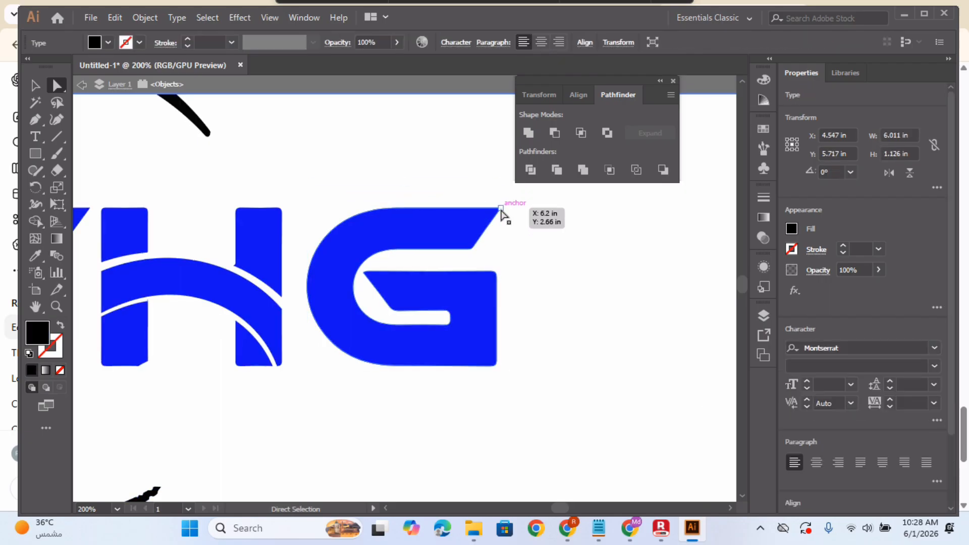
# Step: Group the crescent, THG lettering, company name and tagline inside the isolated group
pyautogui.hotkey('ctrl', '-')
pyautogui.hotkey('ctrl', '-')
pyautogui.hotkey('ctrl', '-')
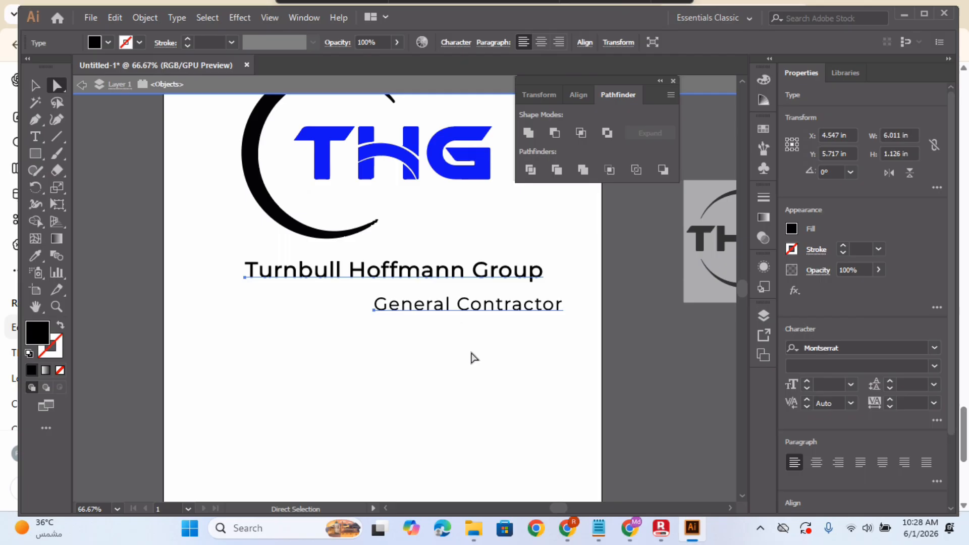
pyautogui.click(473, 357)
pyautogui.press('space')
pyautogui.moveTo(471, 354); pyautogui.dragTo(467, 418)
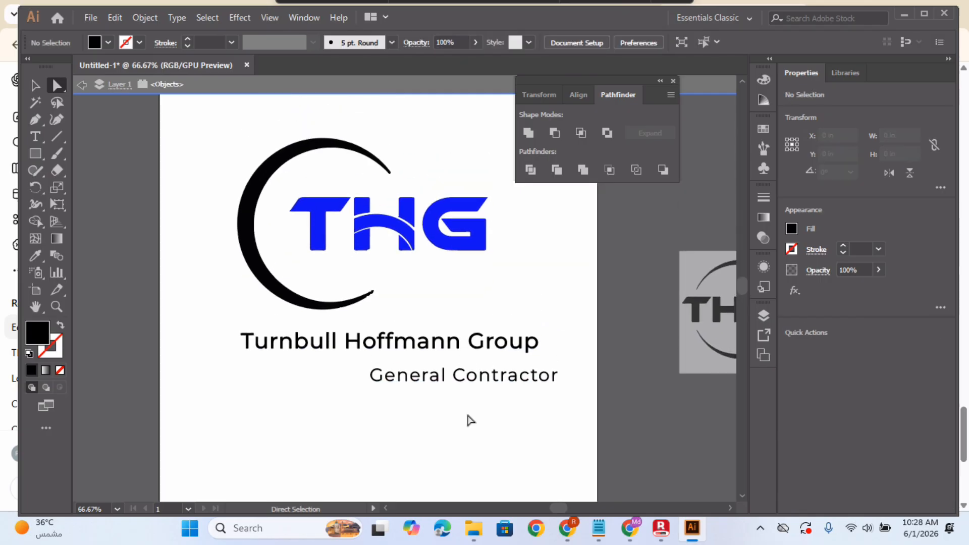
pyautogui.moveTo(207, 154); pyautogui.dragTo(580, 379)
pyautogui.rightClick(443, 326)
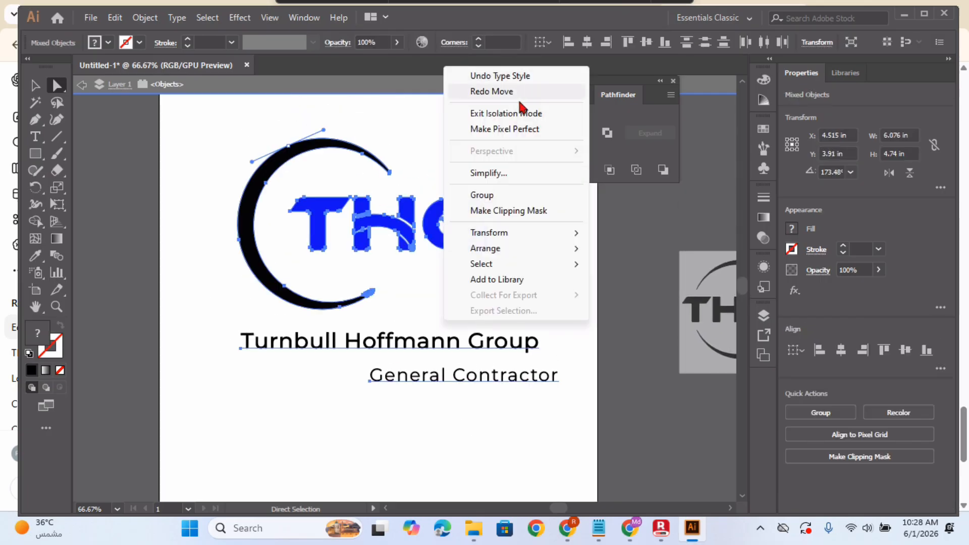
pyautogui.click(491, 195)
pyautogui.click(552, 329)
pyautogui.hotkey('ctrl', '-')
pyautogui.hotkey('ctrl', '-')
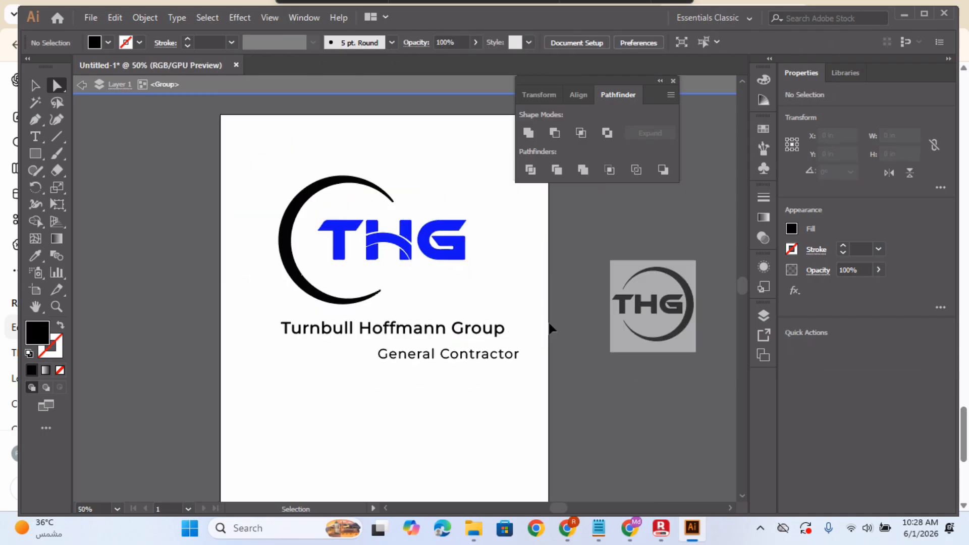
# Step: Exit isolation mode and ungroup the whole logo
pyautogui.press('m')
pyautogui.click(35, 86)
pyautogui.doubleClick(182, 185)
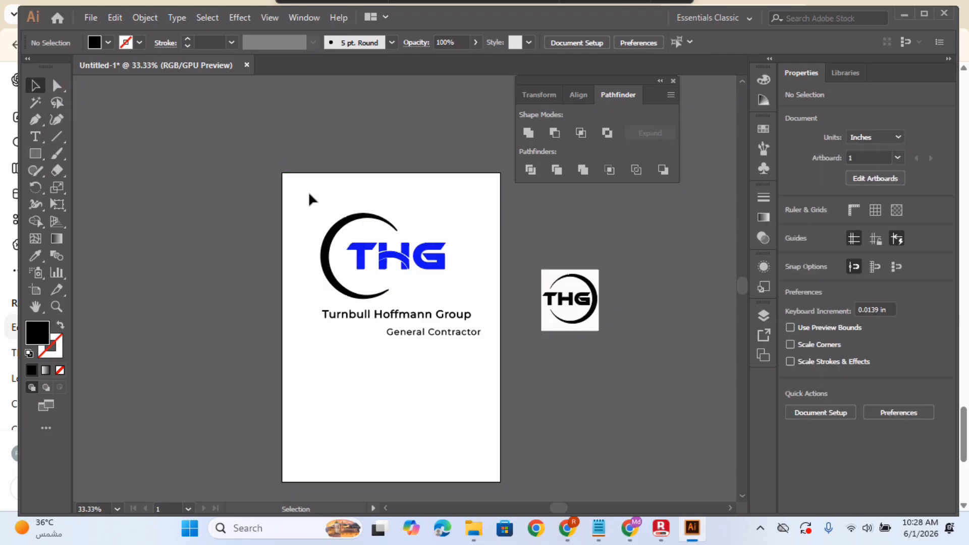
pyautogui.click(456, 328)
pyautogui.rightClick(449, 318)
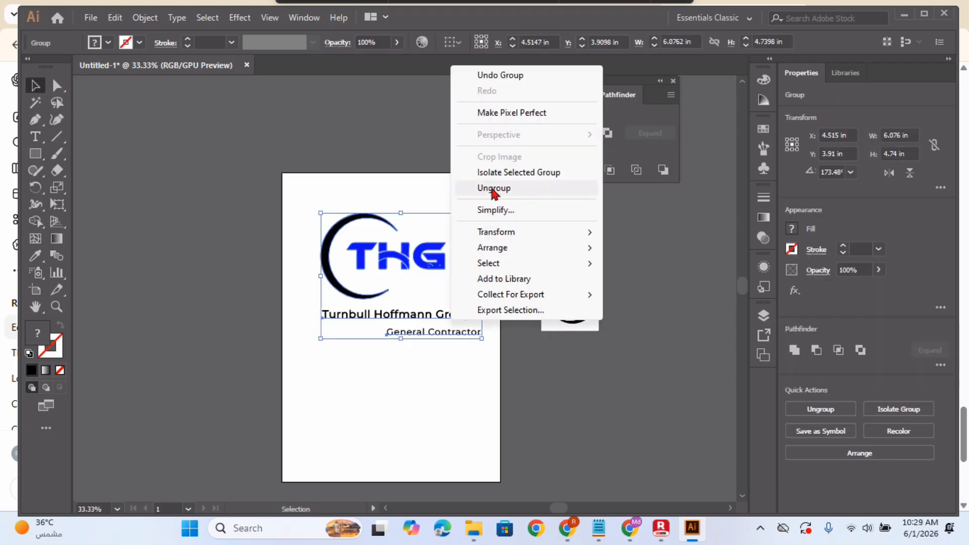
pyautogui.click(374, 180)
pyautogui.click(374, 180)
pyautogui.click(427, 271)
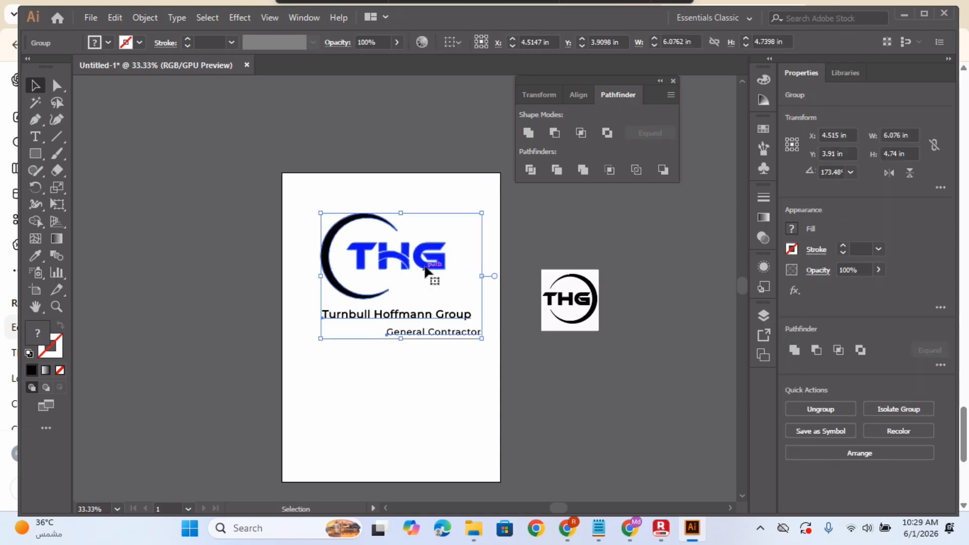
pyautogui.rightClick(428, 272)
pyautogui.click(434, 134)
pyautogui.click(413, 206)
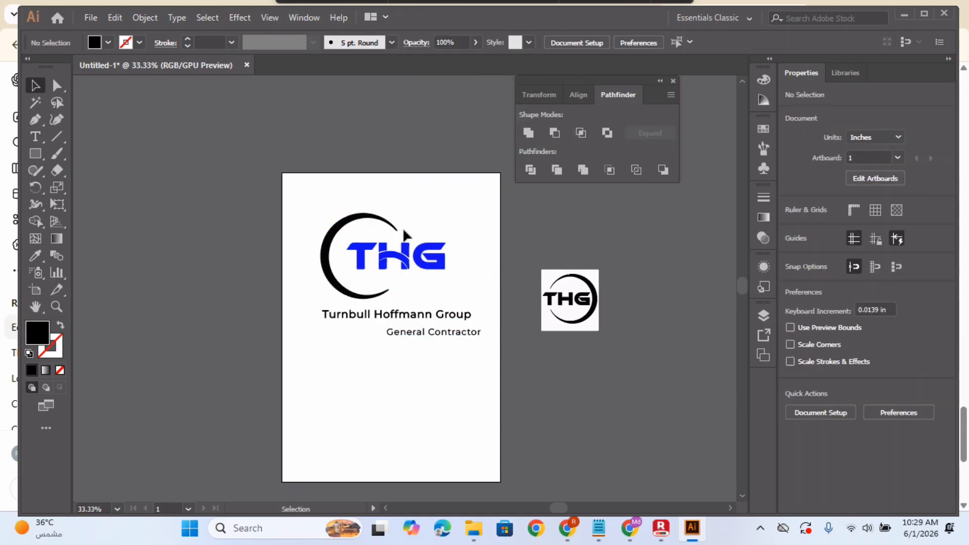
# Step: Recolour the THG lettering black by sampling the crescent's fill with the Eyedropper
pyautogui.click(353, 242)
pyautogui.press('i')
pyautogui.click(323, 248)
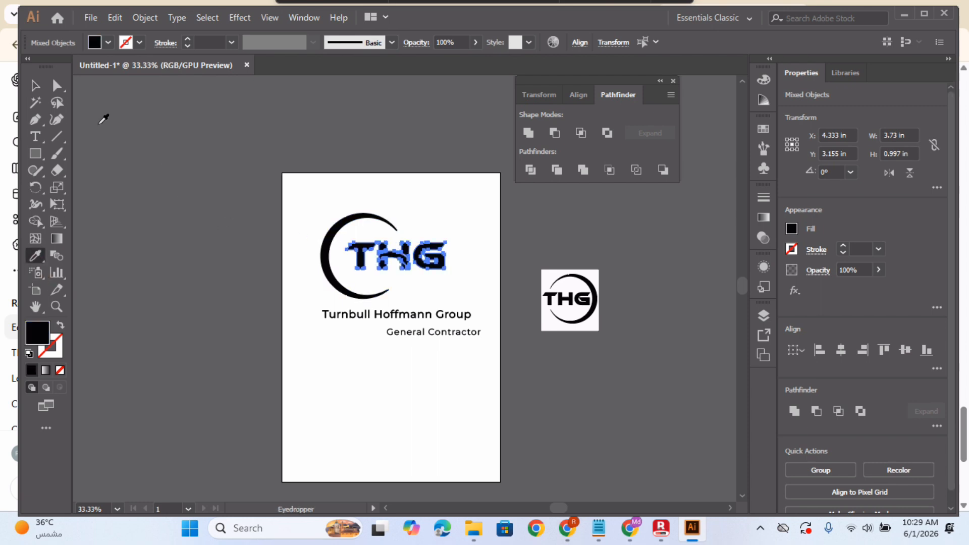
pyautogui.click(34, 86)
pyautogui.click(309, 201)
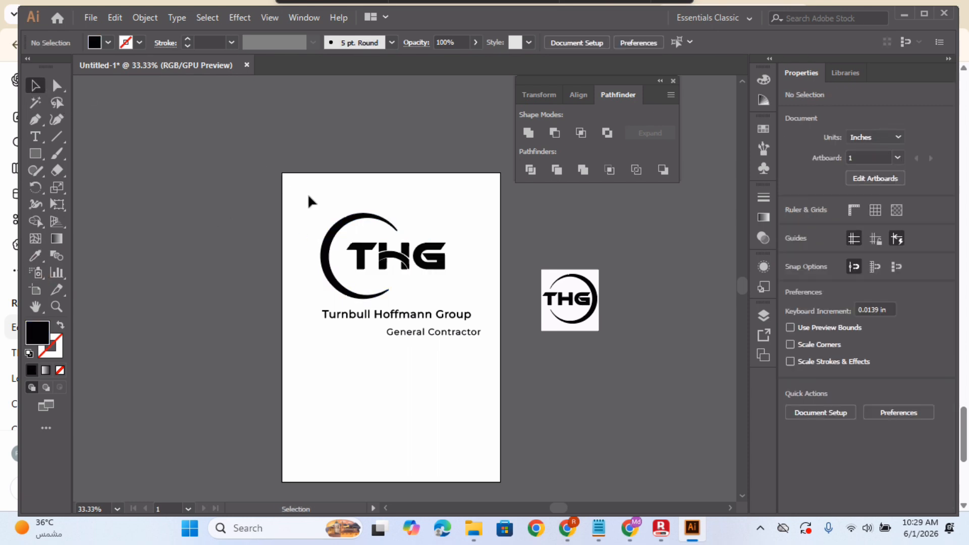
# Step: Fill only the letter H of the THG lettering with a bright blue
pyautogui.moveTo(368, 245); pyautogui.dragTo(477, 334)
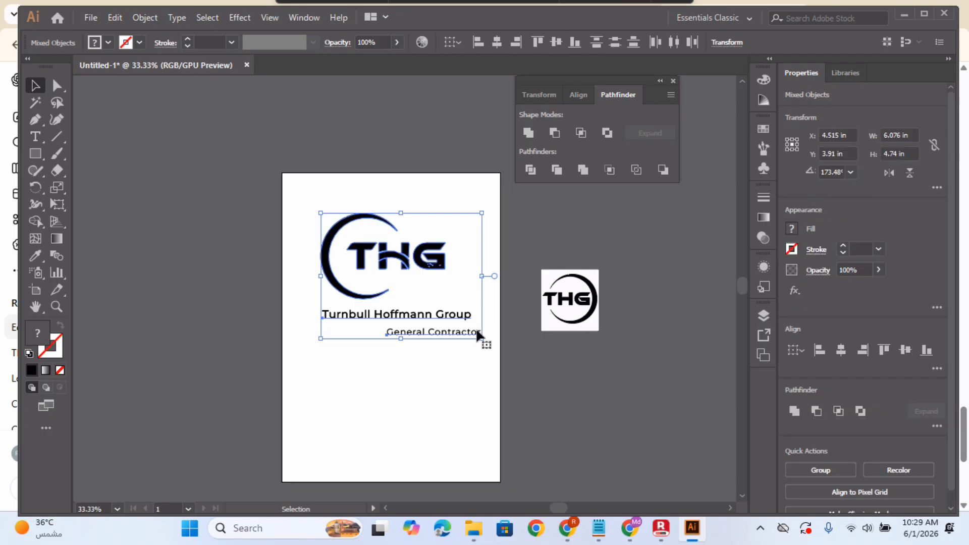
pyautogui.click(445, 436)
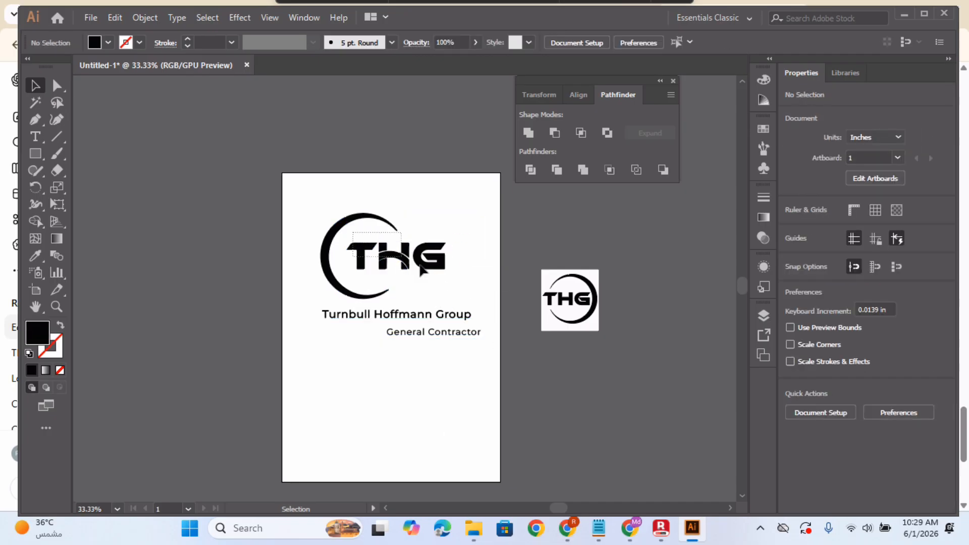
pyautogui.click(397, 254)
pyautogui.click(495, 250)
pyautogui.click(405, 263)
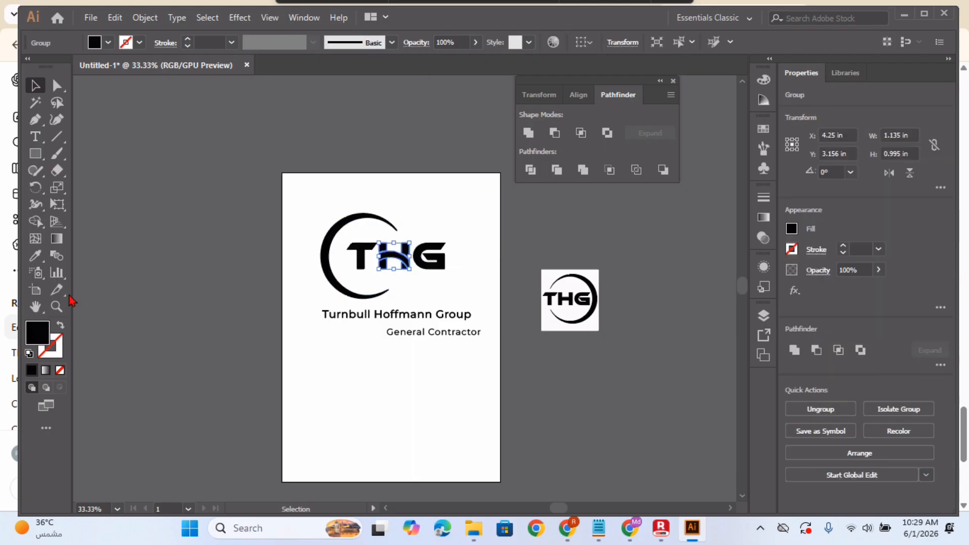
pyautogui.doubleClick(41, 338)
pyautogui.click(498, 233)
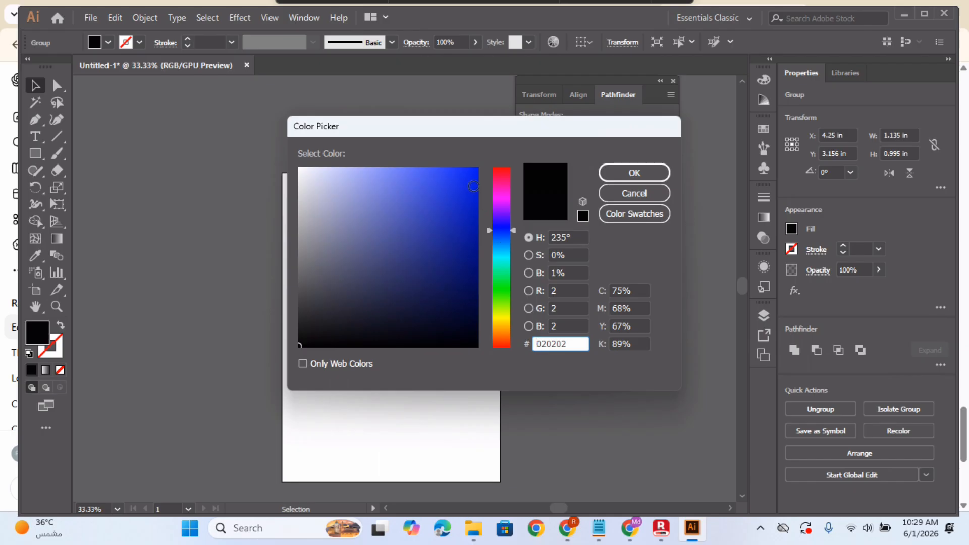
pyautogui.click(468, 173)
pyautogui.click(633, 173)
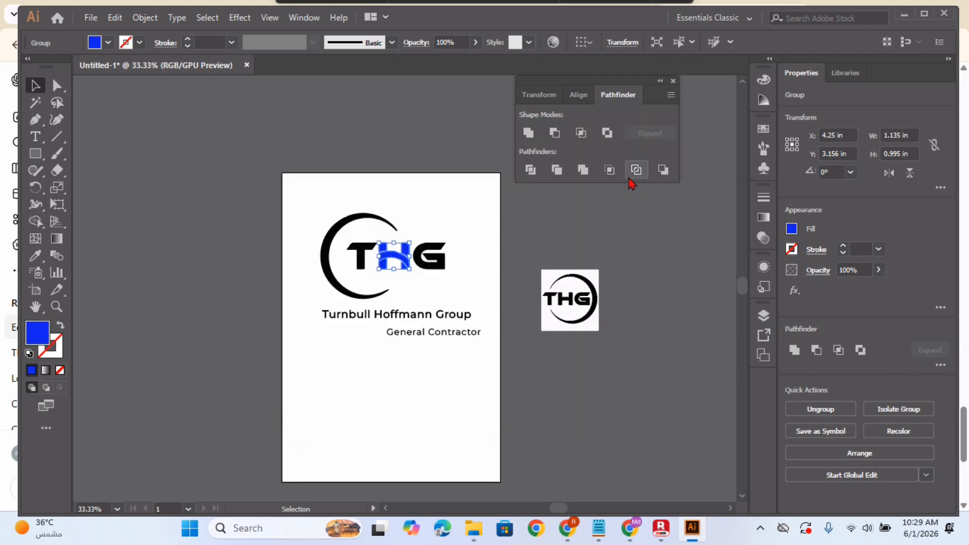
pyautogui.click(452, 214)
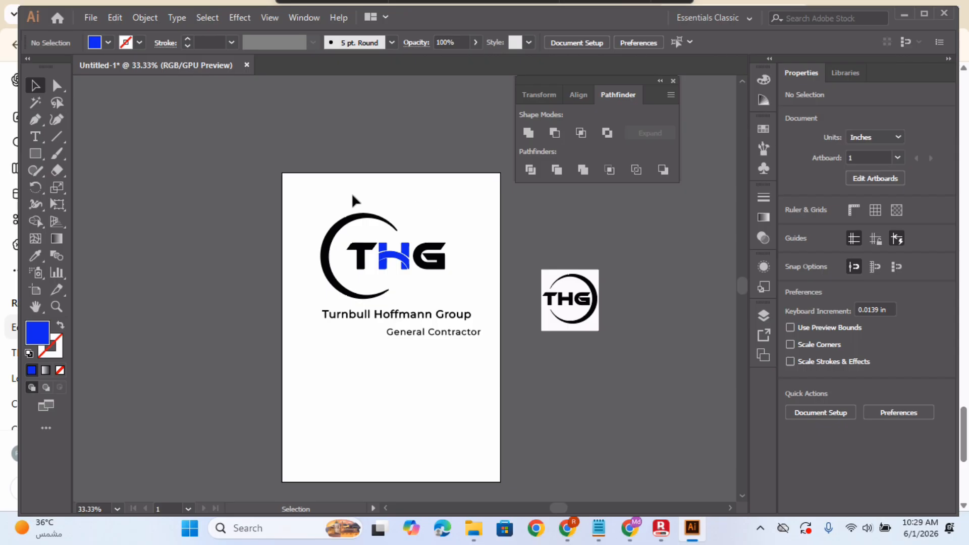
# Step: Enlarge the whole logo to about 7.17 by 5.59 in and move it slightly down the artboard
pyautogui.moveTo(311, 197); pyautogui.dragTo(495, 351)
pyautogui.press('Down')
pyautogui.press('Down')
pyautogui.press('Down')
pyautogui.press('Down')
pyautogui.press('Down')
pyautogui.press('Down')
pyautogui.press('Down')
pyautogui.press('Down')
pyautogui.press('Down')
pyautogui.press('Down')
pyautogui.press('Down')
pyautogui.press('Down')
pyautogui.press('Down')
pyautogui.press('Down')
pyautogui.press('Down')
pyautogui.press('Down')
pyautogui.press('Down')
pyautogui.press('Down')
pyautogui.press('Down')
pyautogui.press('Down')
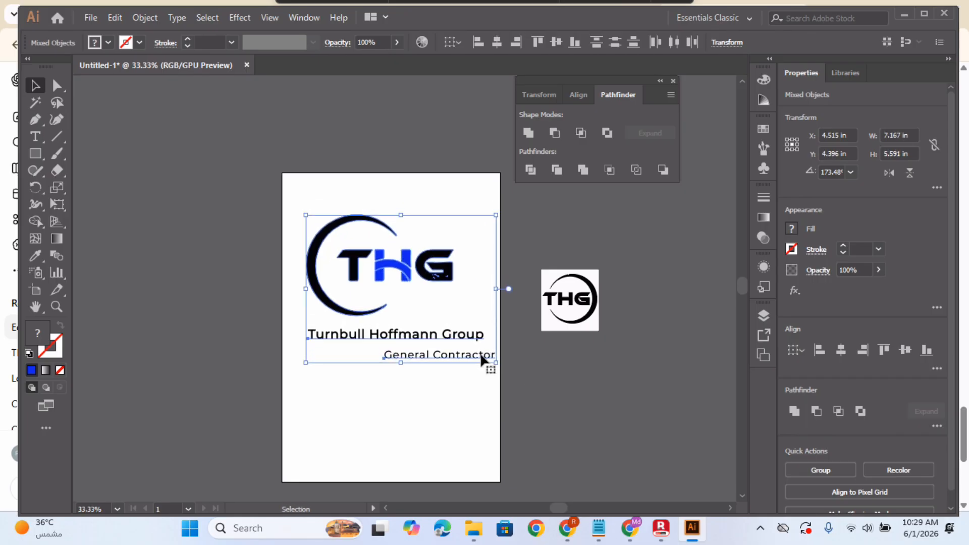
pyautogui.click(322, 190)
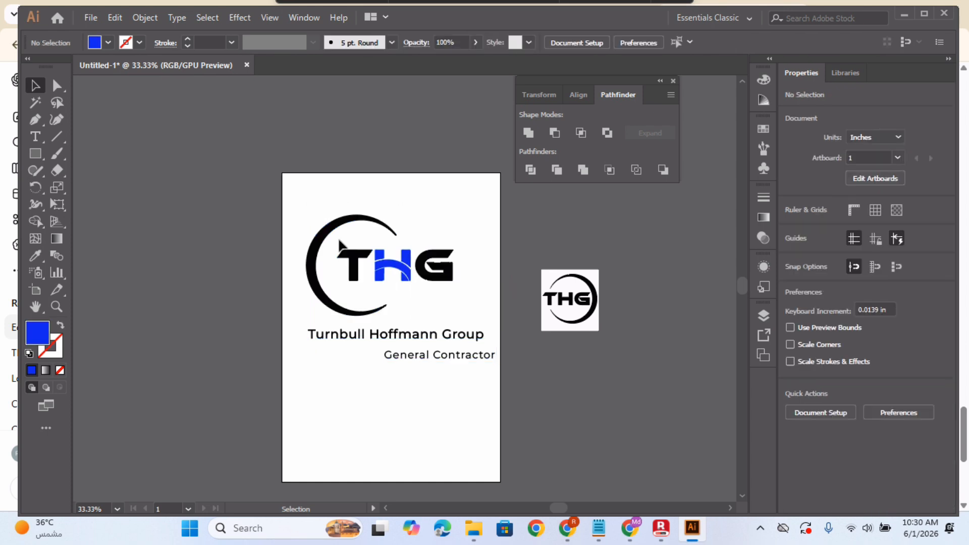
# Step: Group the crescent, THG lettering, company name and tagline into a single object
pyautogui.moveTo(307, 195); pyautogui.dragTo(500, 403)
pyautogui.rightClick(435, 340)
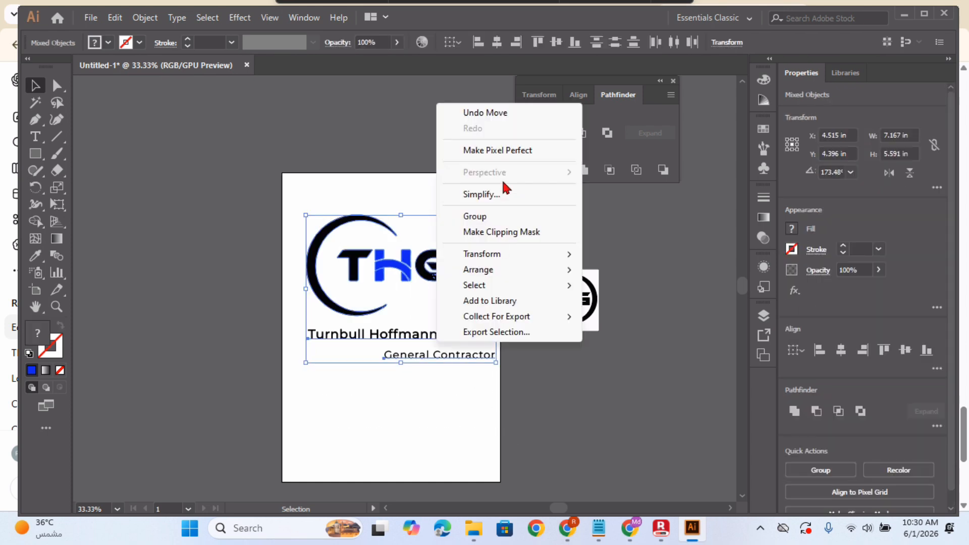
pyautogui.click(475, 217)
# Step: Create a new document in pixels, 1999 px wide and 2000 px high
pyautogui.click(91, 17)
pyautogui.click(107, 38)
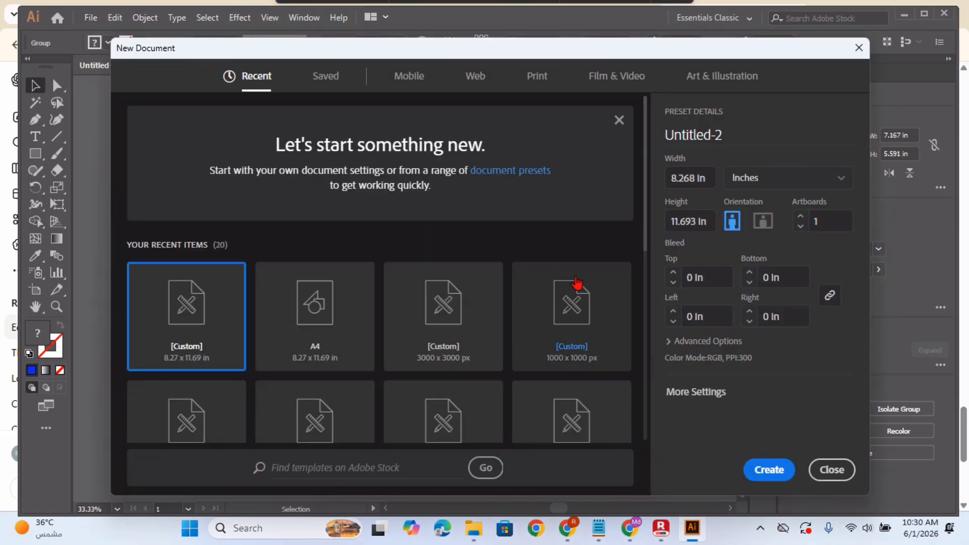
pyautogui.click(743, 181)
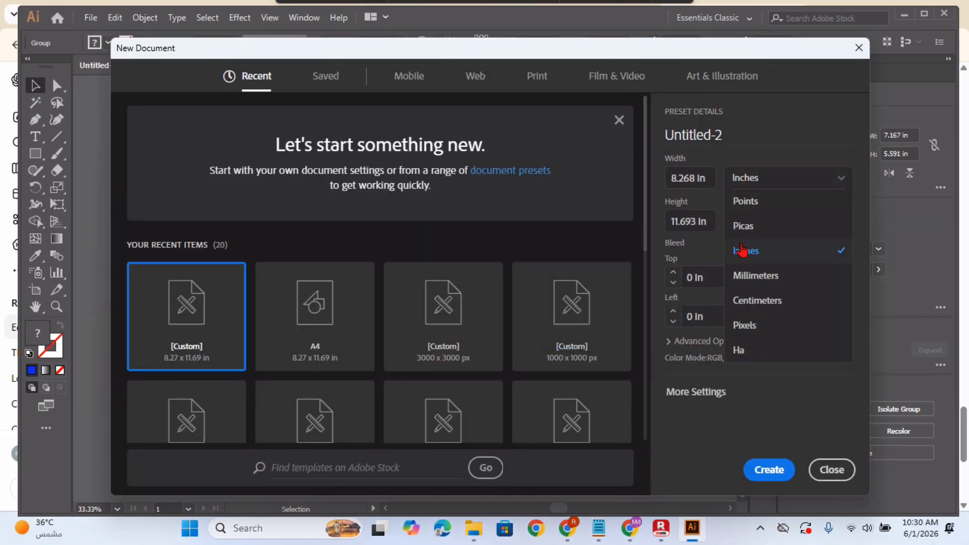
pyautogui.click(754, 325)
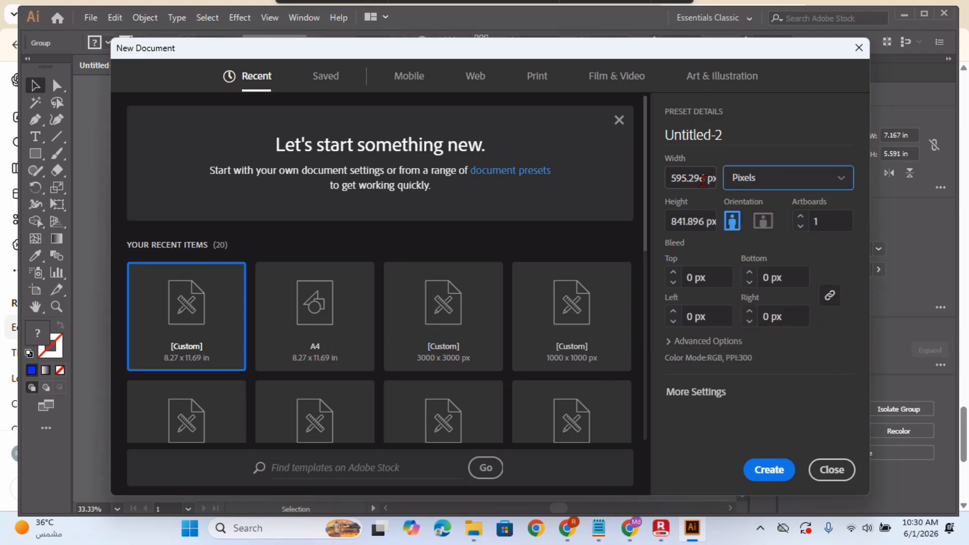
pyautogui.doubleClick(703, 180)
pyautogui.write('2000')
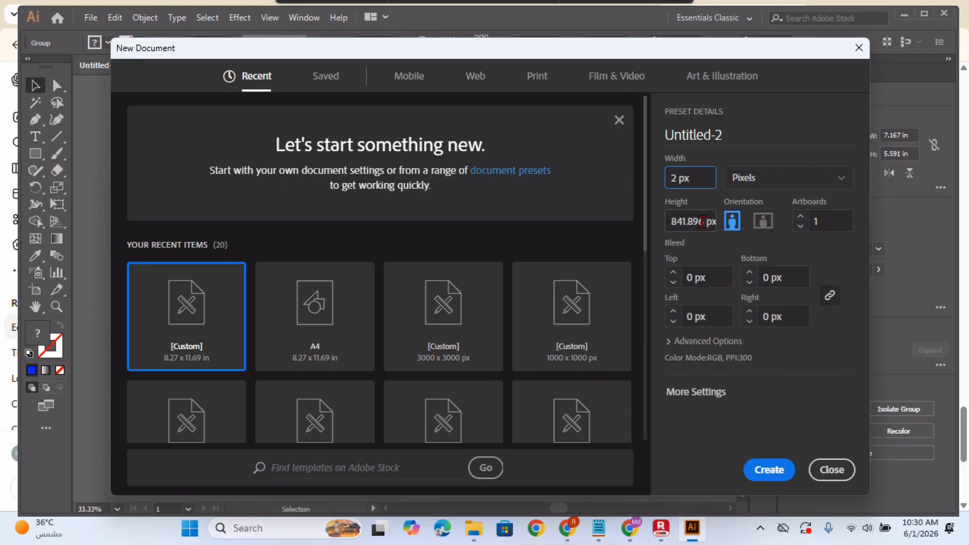
pyautogui.press('Down')
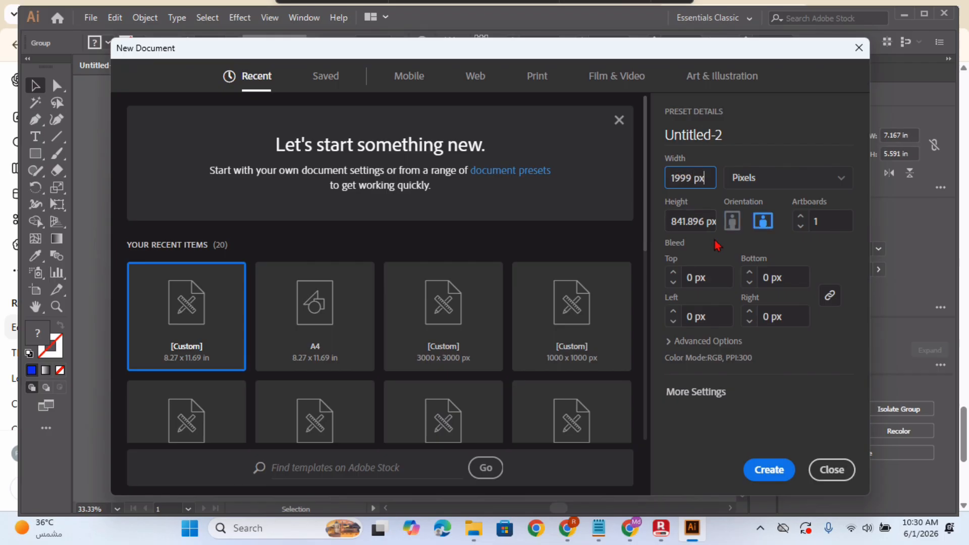
pyautogui.doubleClick(703, 221)
pyautogui.write('2000')
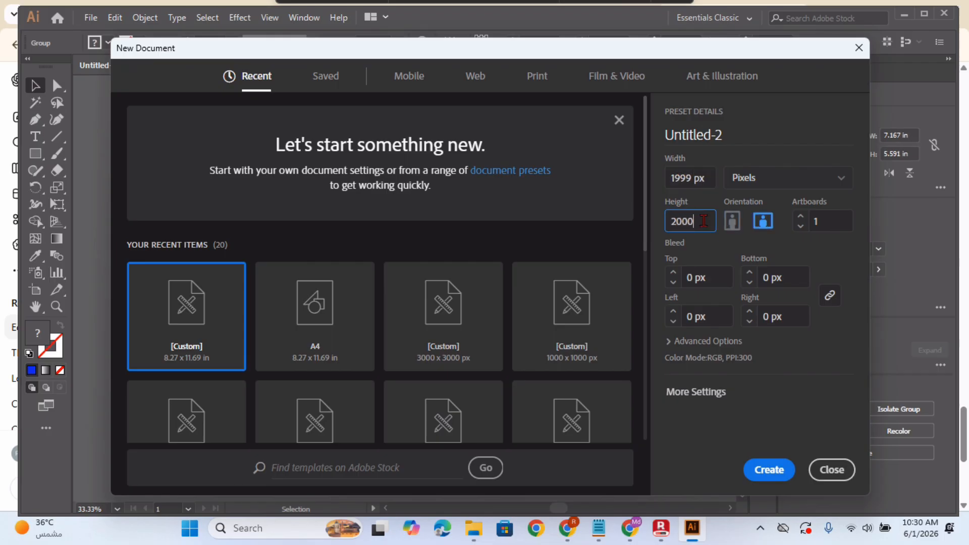
pyautogui.click(727, 393)
pyautogui.click(568, 415)
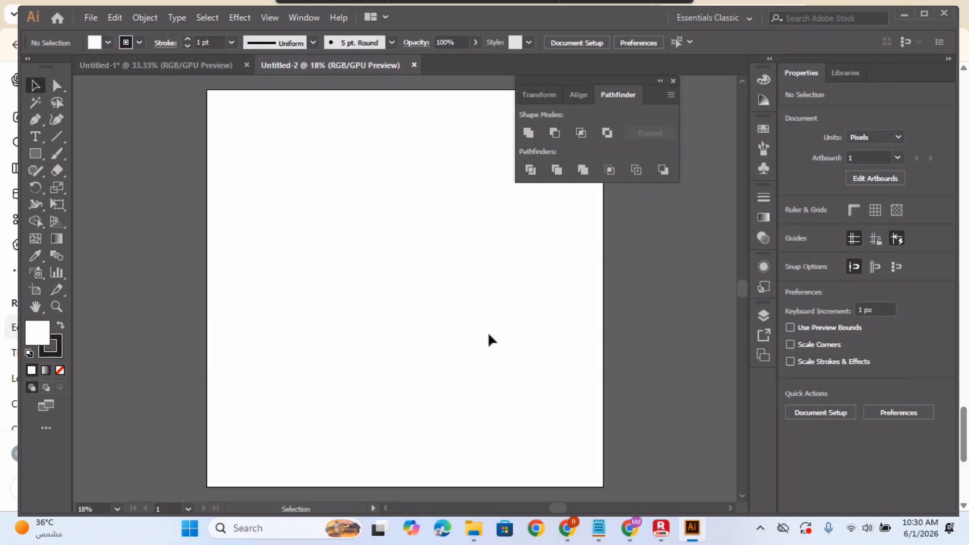
# Step: Copy the grouped logo into the new document and enlarge it to about 1415 by 1104 px
pyautogui.click(219, 67)
pyautogui.moveTo(380, 252); pyautogui.dragTo(386, 306)
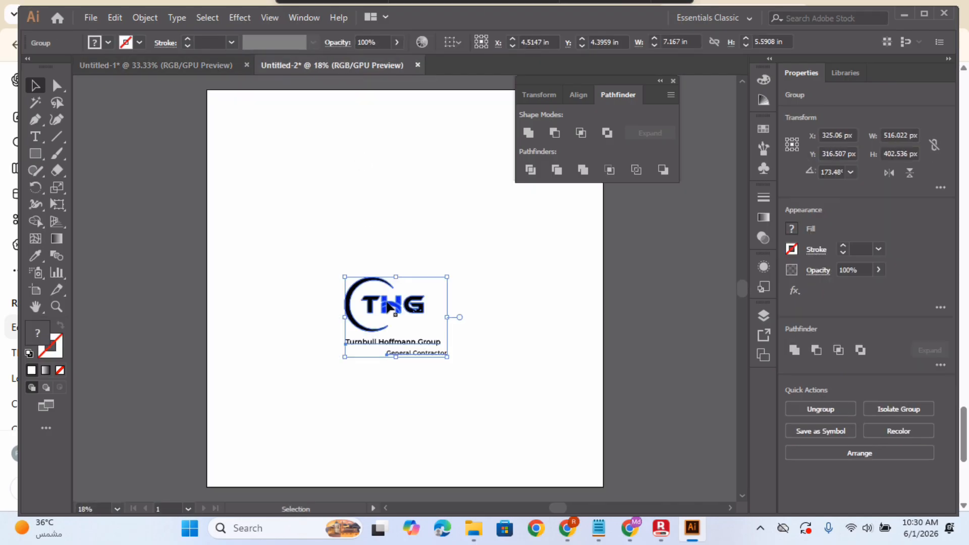
pyautogui.moveTo(447, 357); pyautogui.dragTo(537, 472)
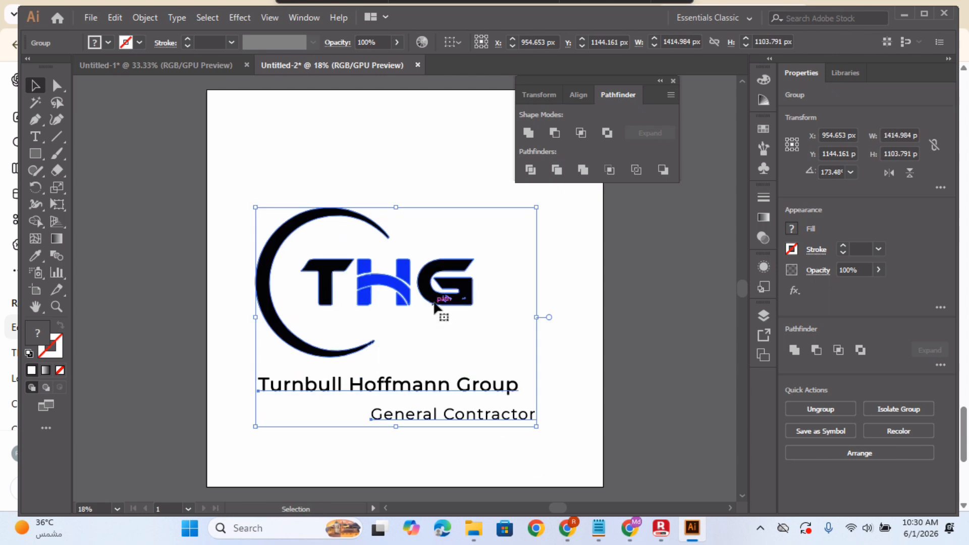
# Step: Move the logo up so it sits slightly above the artboard's centre and enlarge it marginally
pyautogui.moveTo(439, 303); pyautogui.dragTo(454, 251)
pyautogui.click(577, 409)
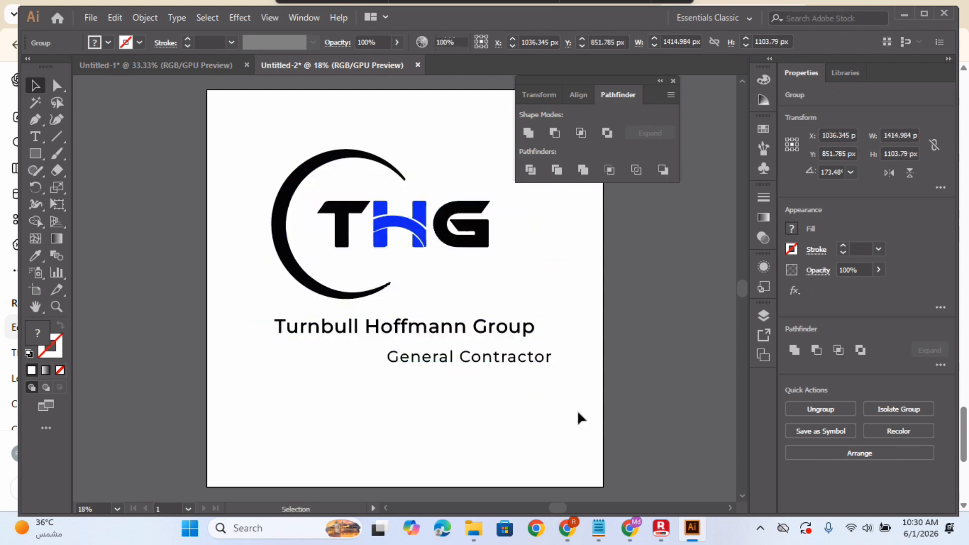
pyautogui.hotkey('ctrl', '-')
pyautogui.hotkey('ctrl', '-')
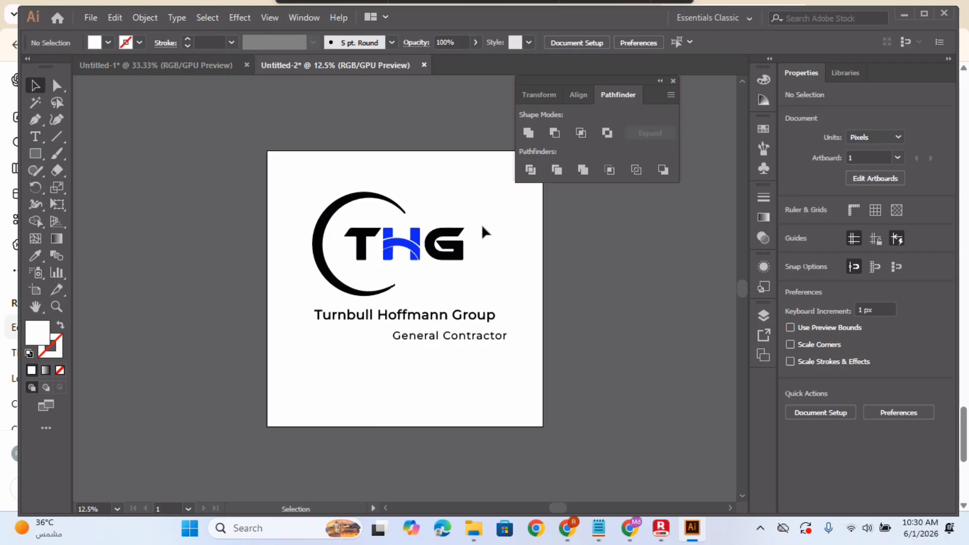
pyautogui.moveTo(303, 178); pyautogui.dragTo(510, 352)
pyautogui.click(474, 393)
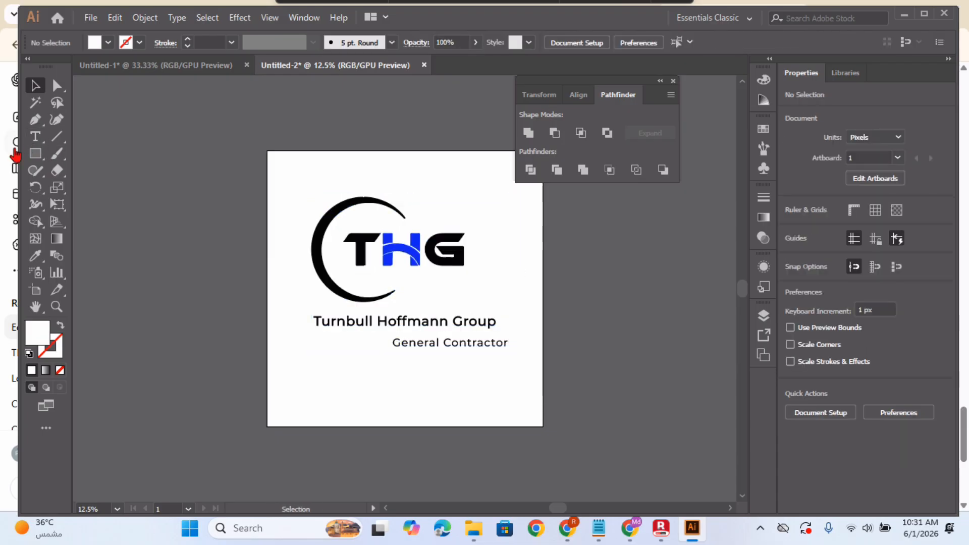
# Step: Draw a white 1999 by 1999 px rectangle over the artboard and send it behind the logo
pyautogui.click(35, 157)
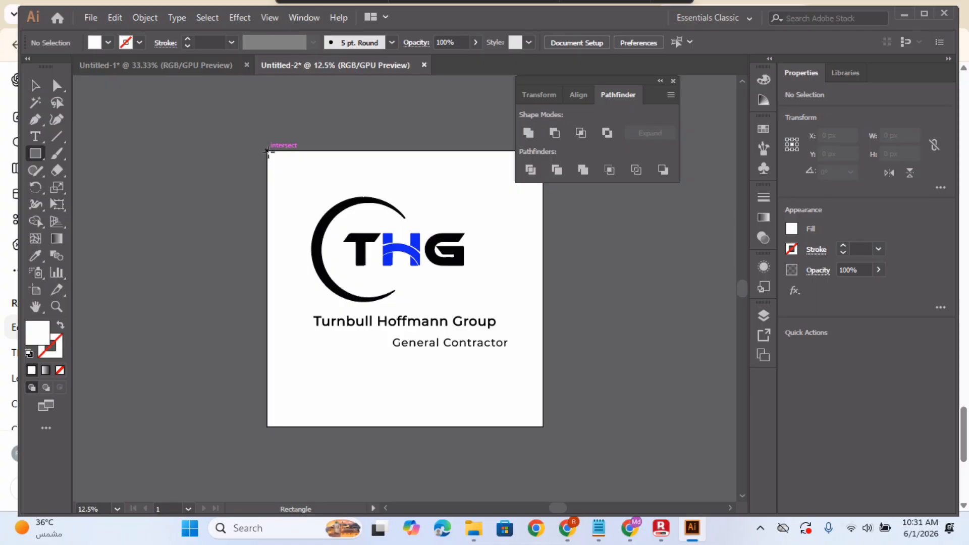
pyautogui.moveTo(266, 150); pyautogui.dragTo(543, 427)
pyautogui.rightClick(405, 316)
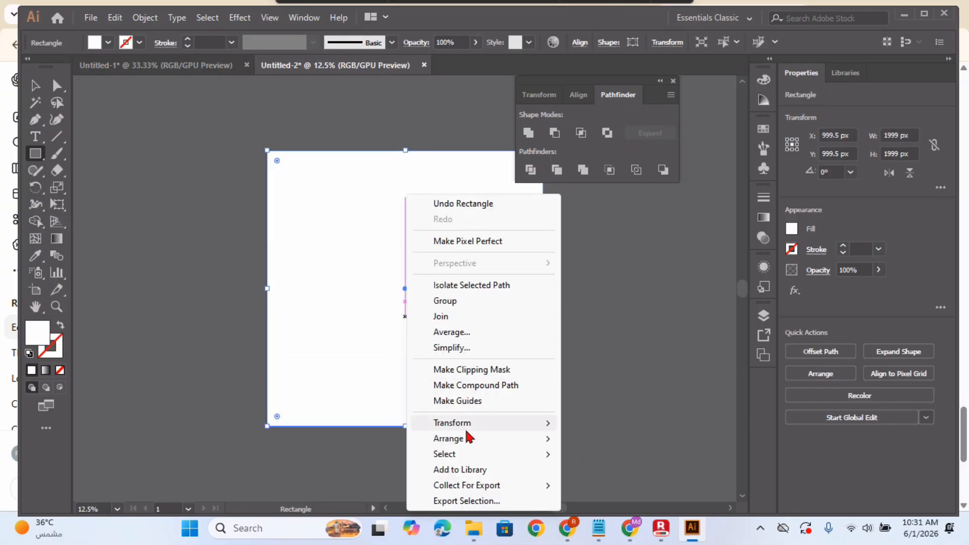
pyautogui.moveTo(469, 438)
pyautogui.click(621, 487)
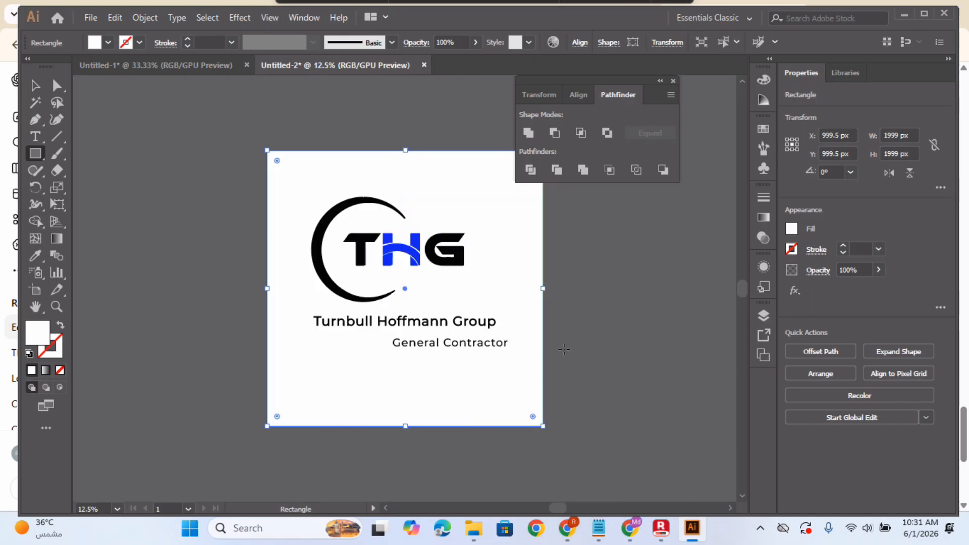
# Step: Lock the white background rectangle
pyautogui.click(624, 356)
pyautogui.click(520, 287)
pyautogui.click(142, 18)
pyautogui.moveTo(318, 107)
pyautogui.click(393, 107)
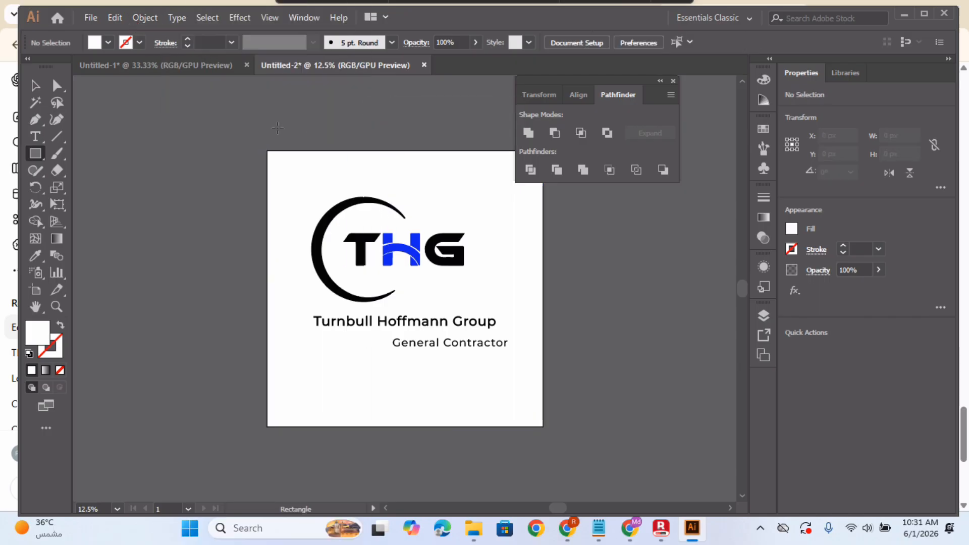
# Step: Save the document as the Illustrator file "thg logo" in the thg folder inside gematric shape logo, with the default Illustrator CC options
pyautogui.hotkey('ctrl', 's')
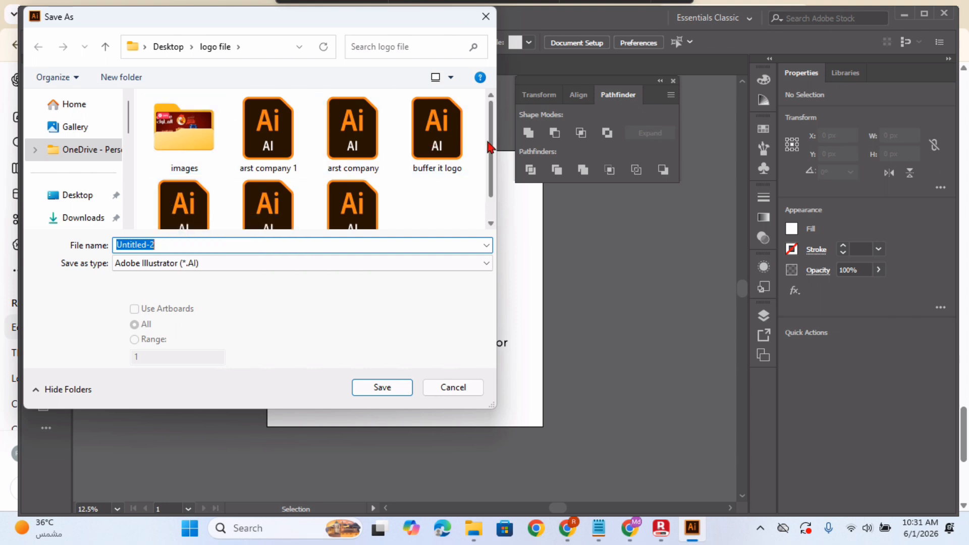
pyautogui.click(81, 196)
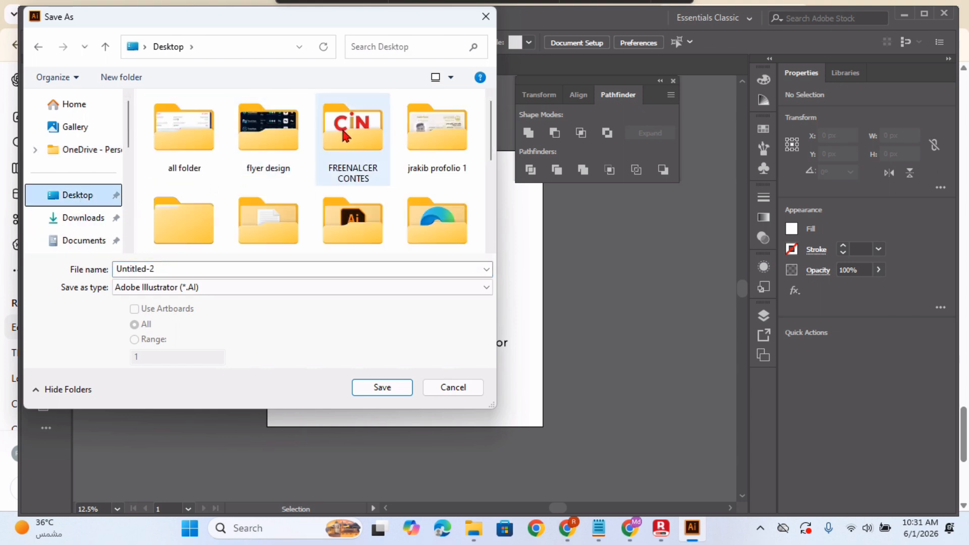
pyautogui.doubleClick(346, 135)
pyautogui.doubleClick(262, 179)
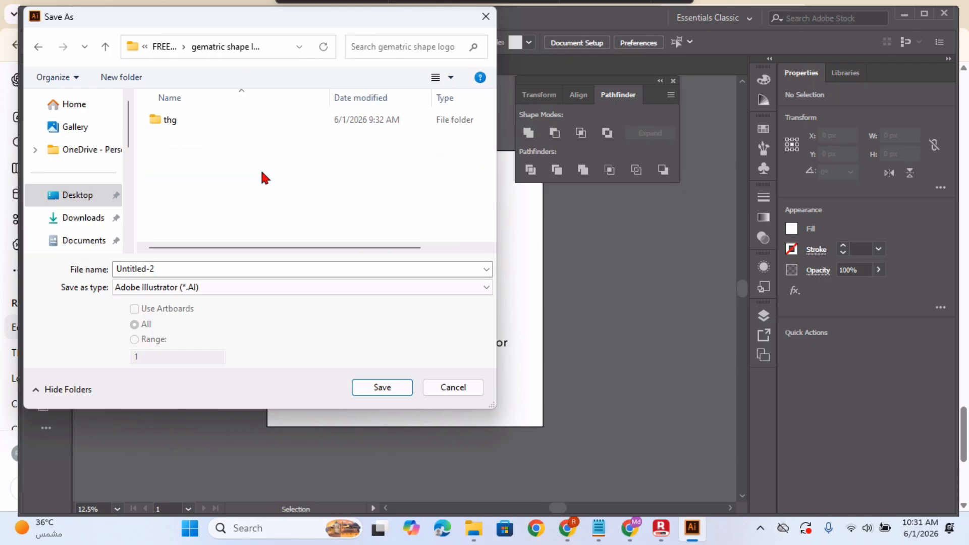
pyautogui.doubleClick(198, 120)
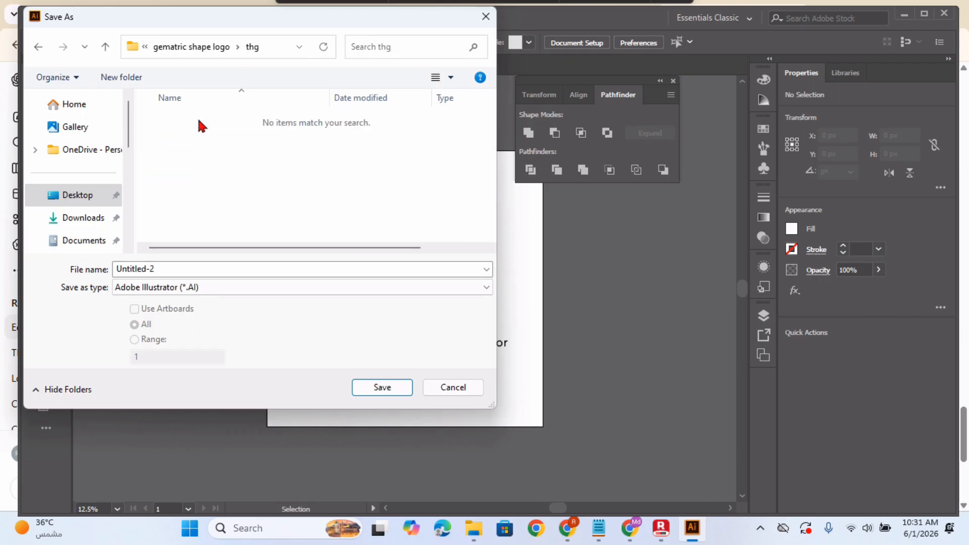
pyautogui.click(192, 264)
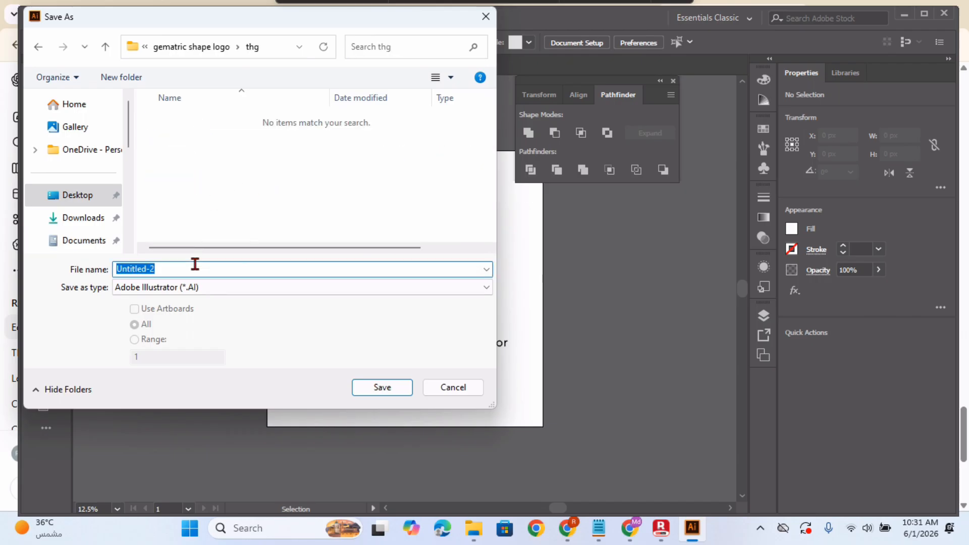
pyautogui.press('BackSpace')
pyautogui.write('thg logo')
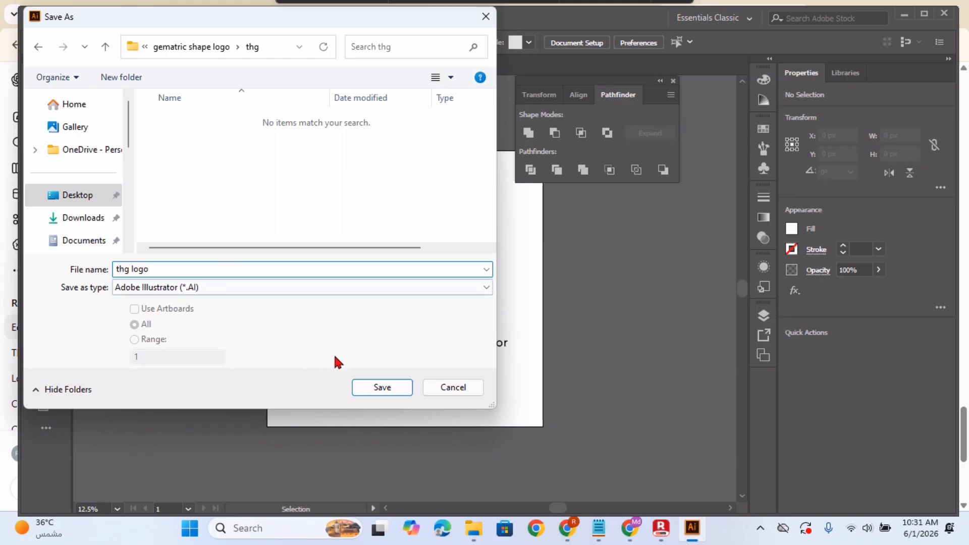
pyautogui.click(383, 387)
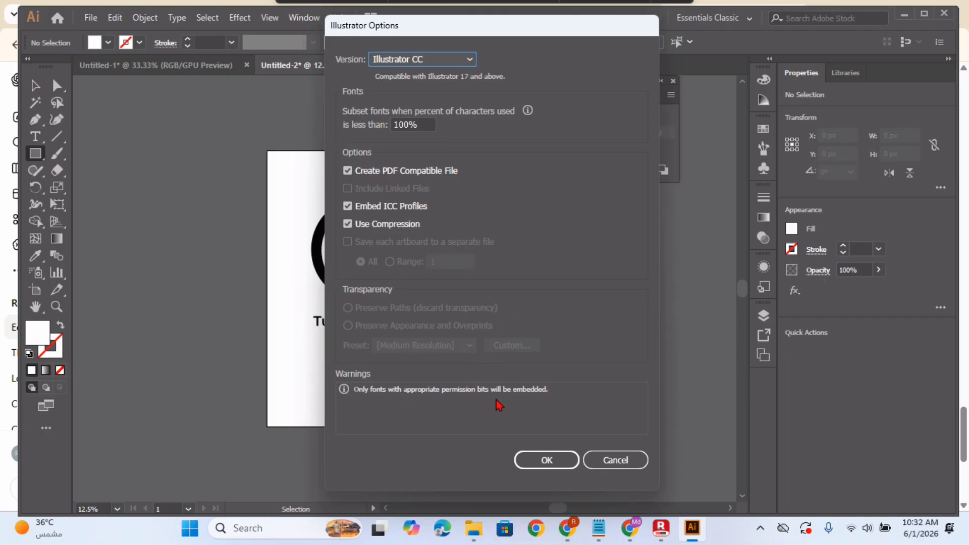
pyautogui.click(547, 460)
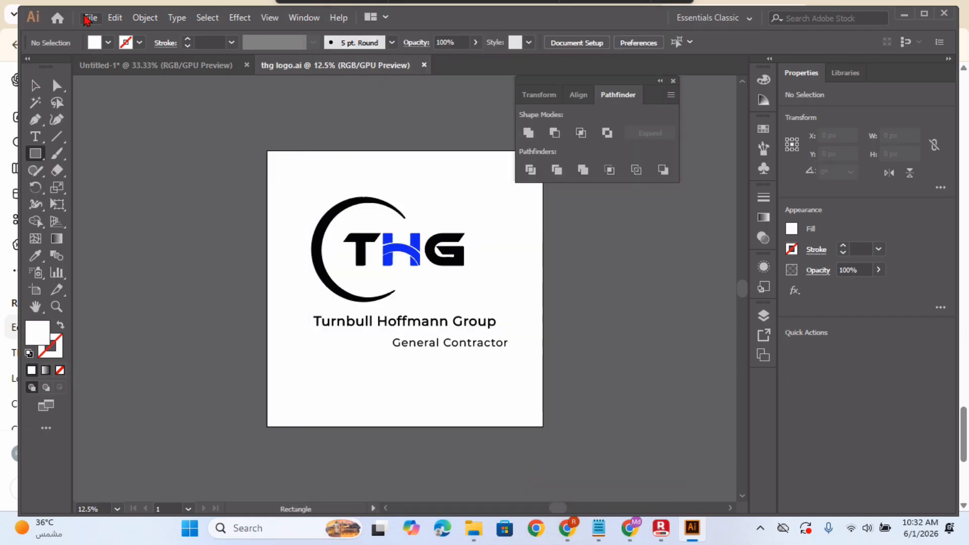
# Step: Export all artboards as the PNG "thg logo" to the thg folder at 72 ppi with a transparent background
pyautogui.click(86, 19)
pyautogui.moveTo(275, 272)
pyautogui.click(330, 288)
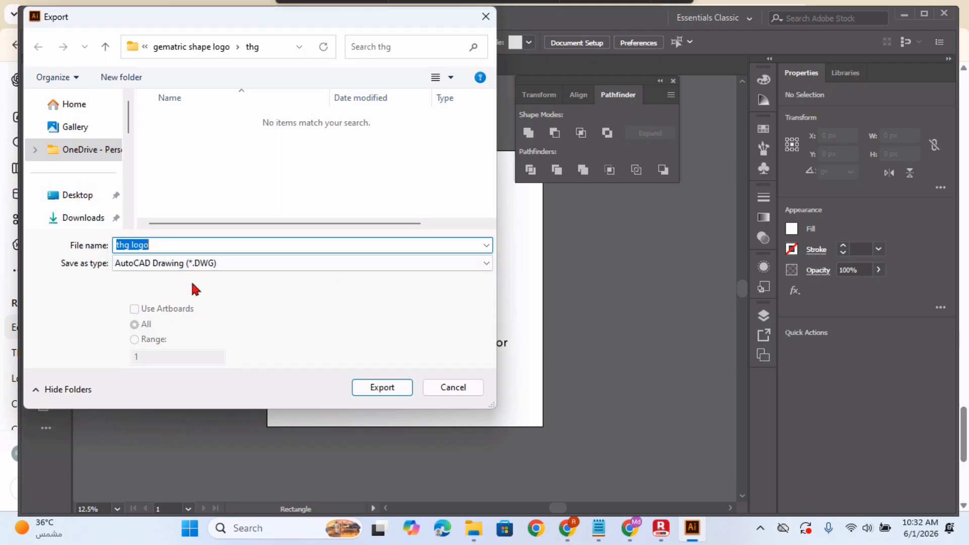
pyautogui.click(202, 263)
pyautogui.click(235, 374)
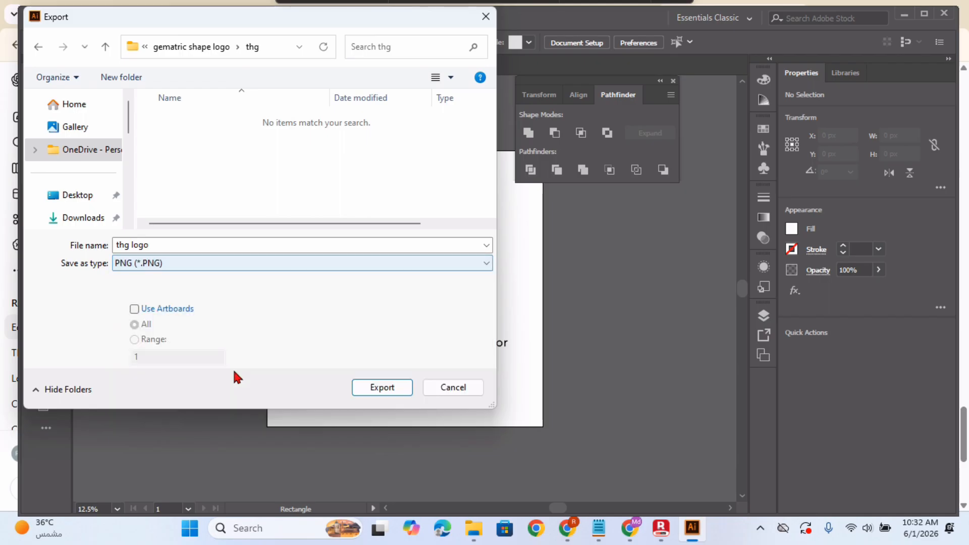
pyautogui.click(154, 310)
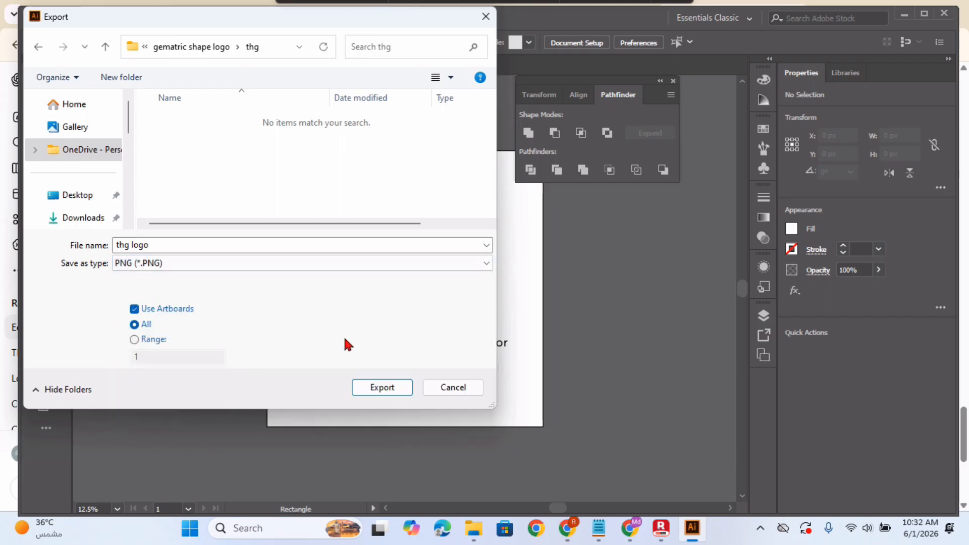
pyautogui.click(389, 388)
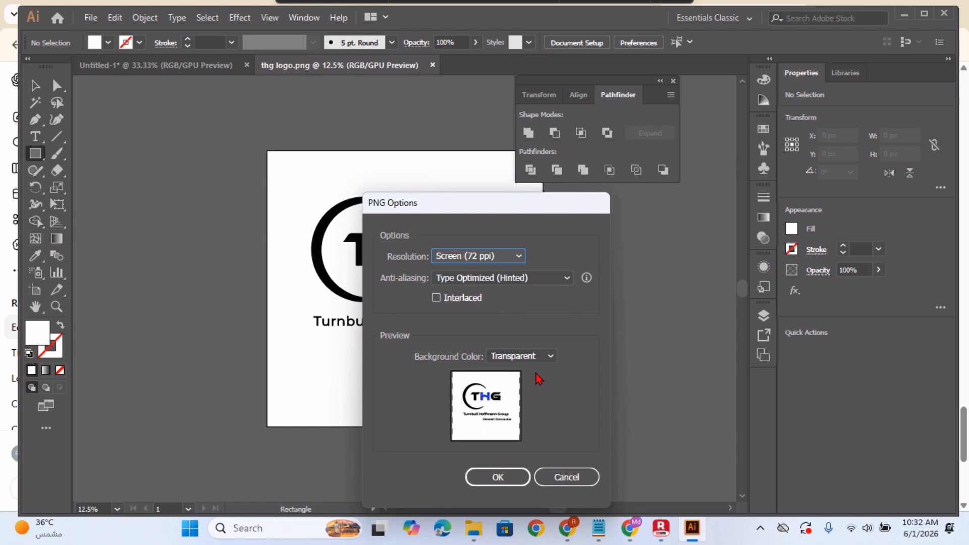
pyautogui.click(547, 357)
pyautogui.click(570, 381)
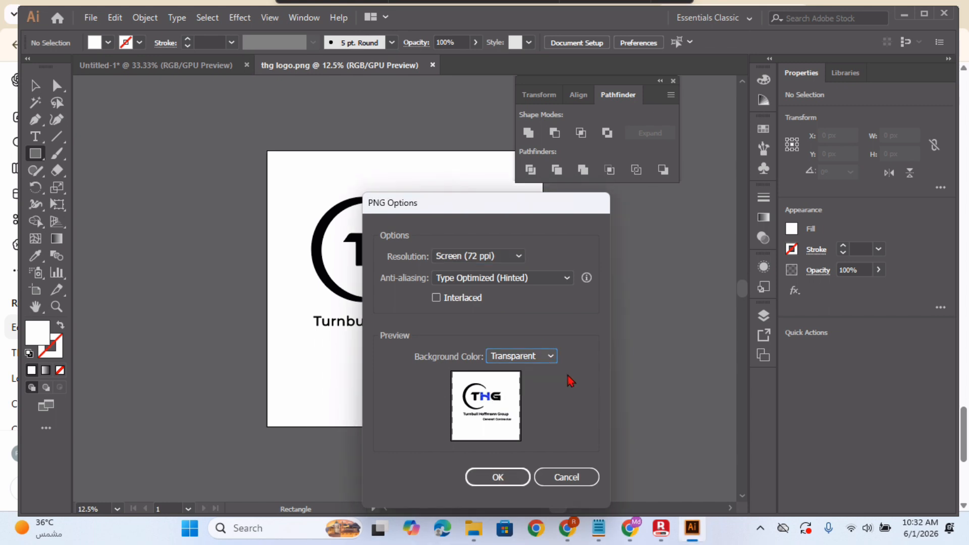
pyautogui.click(487, 479)
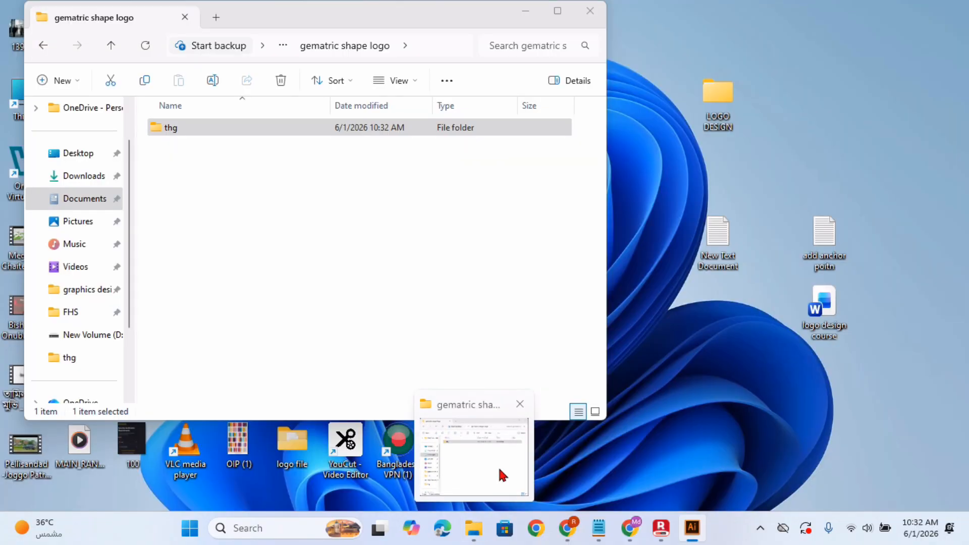
# Step: Switch to File Explorer and view the exported PNG from the thg folder
pyautogui.click(474, 454)
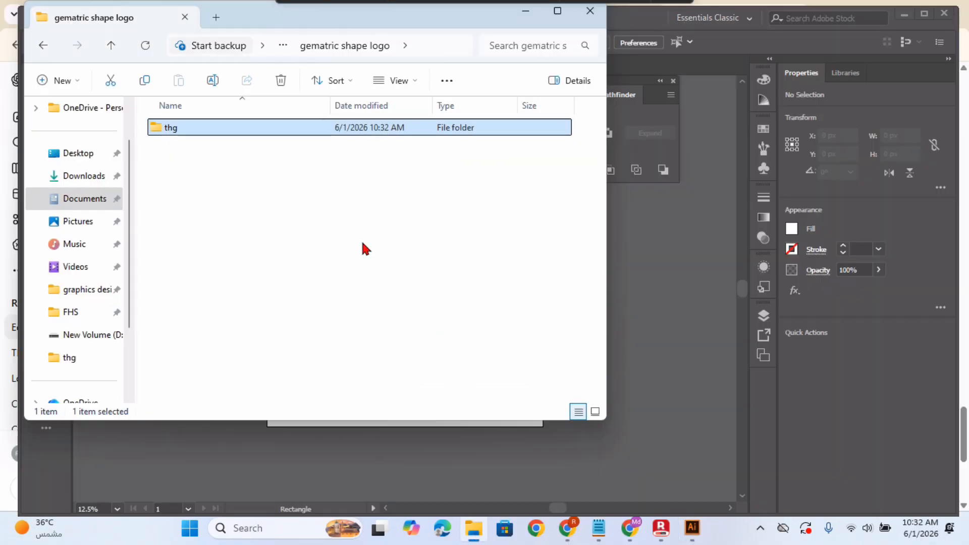
pyautogui.doubleClick(313, 129)
pyautogui.click(201, 189)
pyautogui.doubleClick(201, 188)
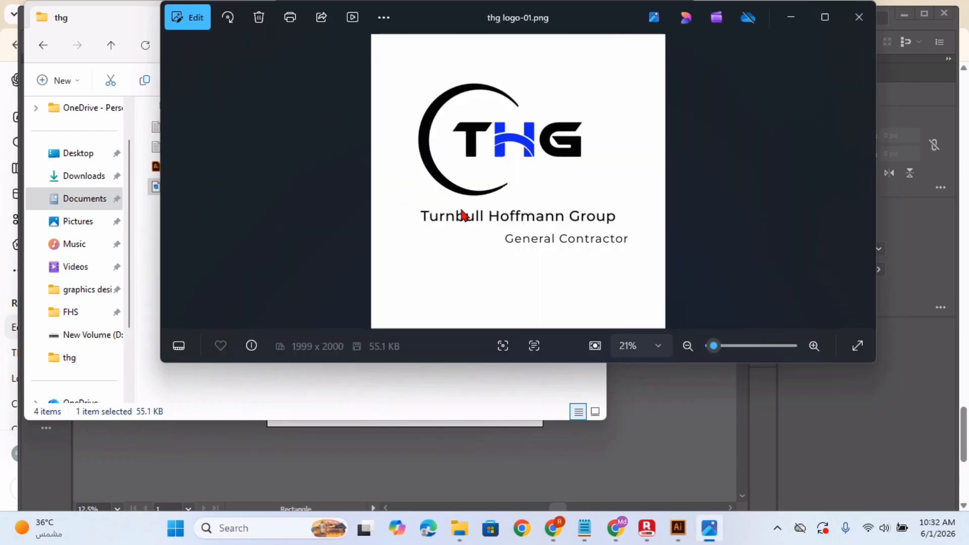
pyautogui.click(435, 393)
# Step: Switch to Chrome and open the entry submission form of the Freelancer contest "Minimalist Vector Logo for THG"
pyautogui.click(549, 526)
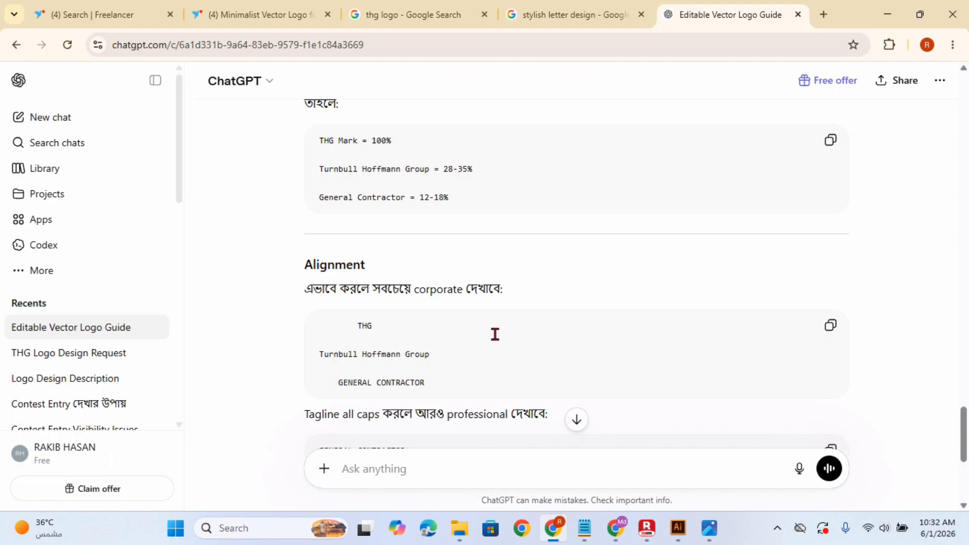
pyautogui.click(457, 15)
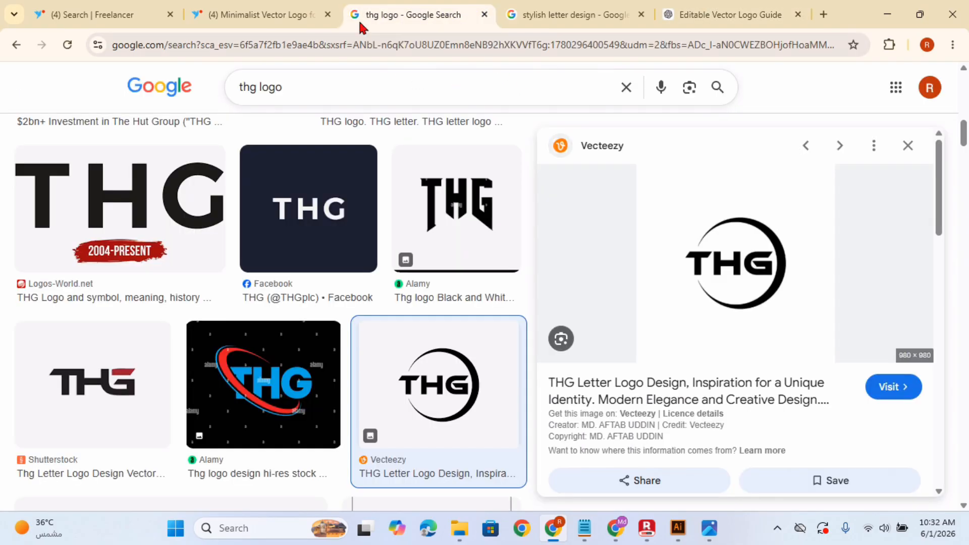
pyautogui.click(298, 10)
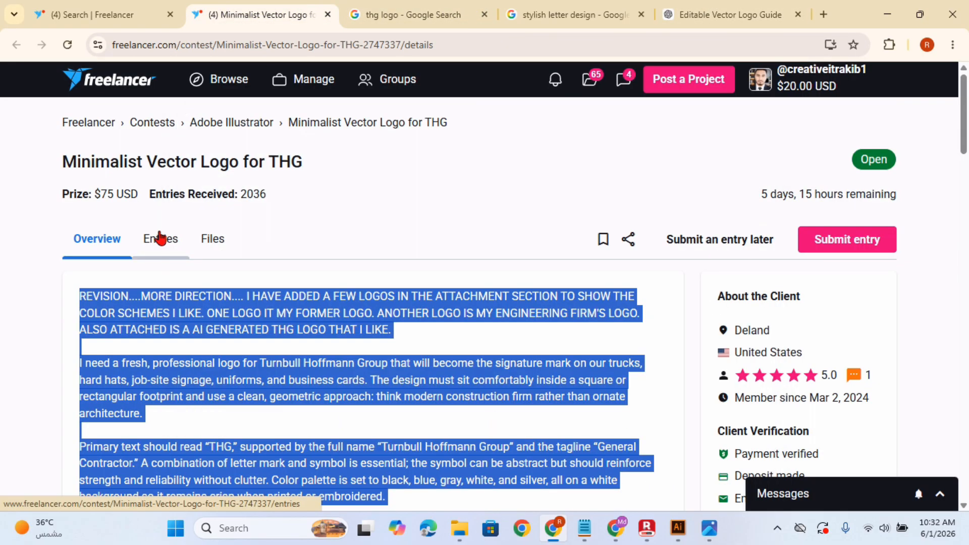
pyautogui.click(159, 238)
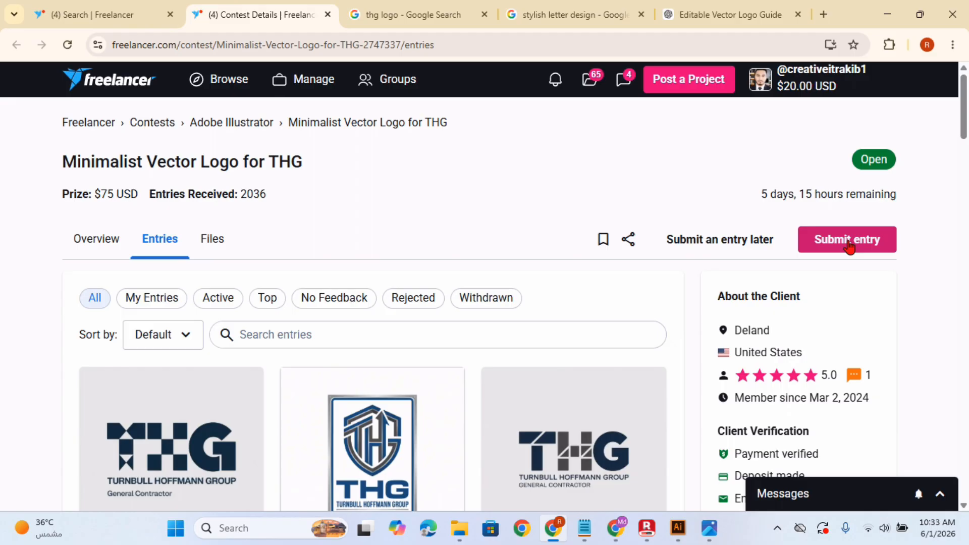
pyautogui.click(848, 244)
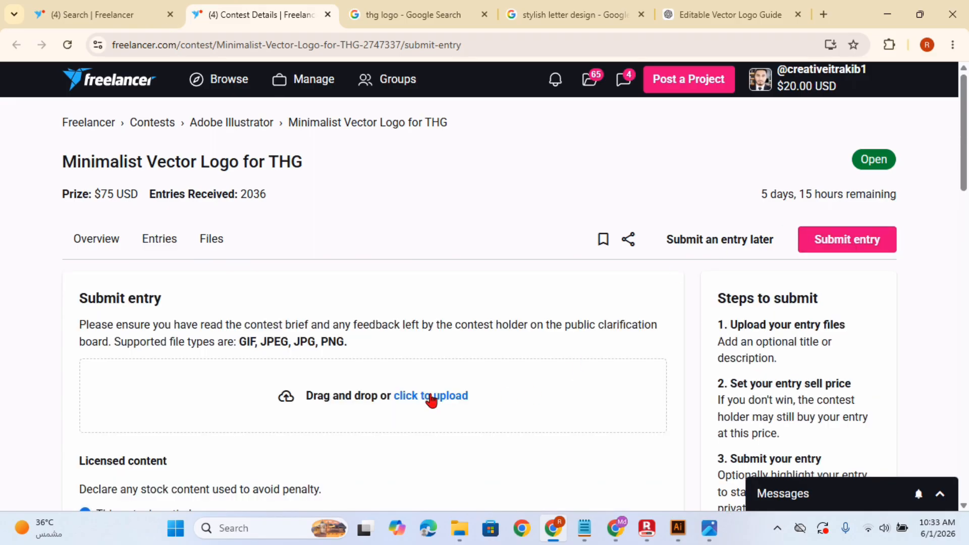
# Step: Upload "thg logo-01.png" as the entry file from the thg folder inside FREENALCER CONTES and gematric shape logo
pyautogui.click(431, 397)
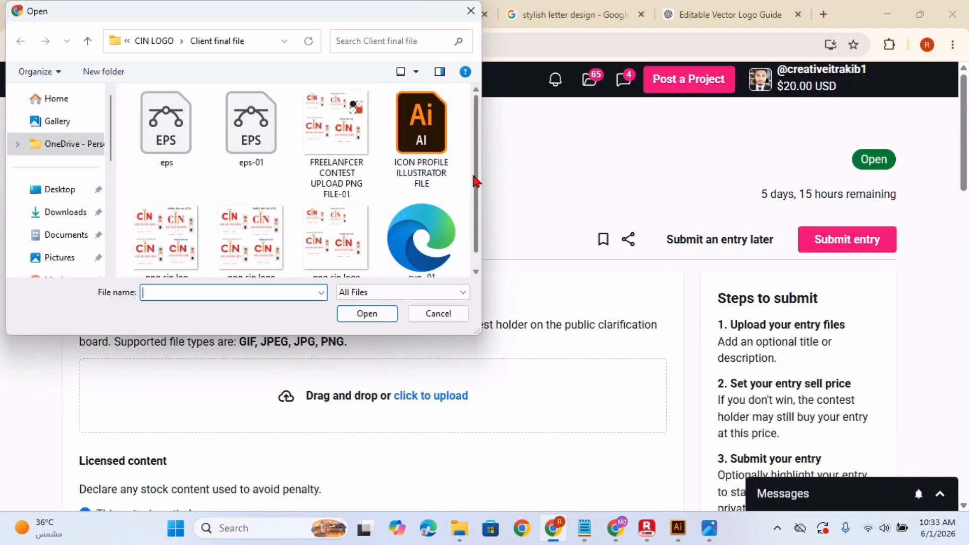
pyautogui.scroll(-1, 469, 182)
pyautogui.click(83, 190)
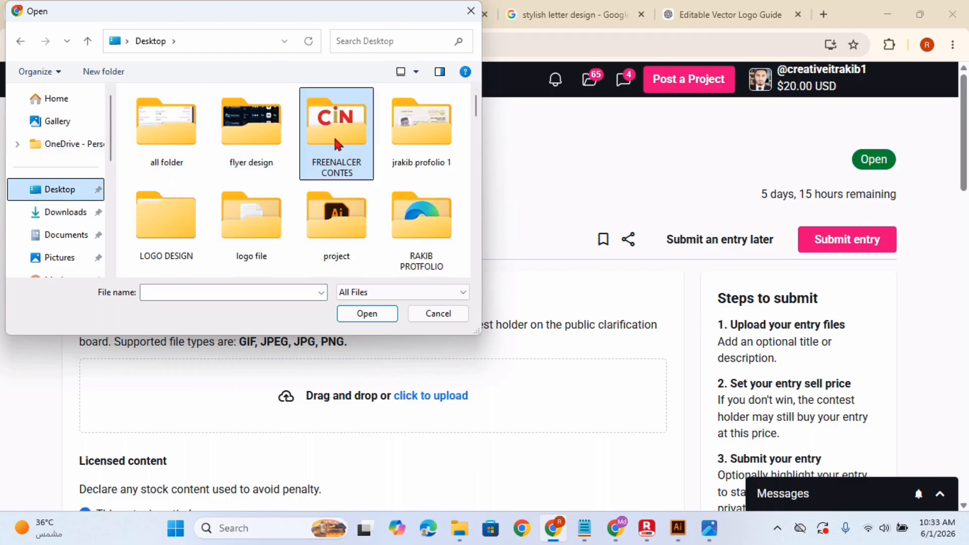
pyautogui.doubleClick(333, 134)
pyautogui.doubleClick(224, 174)
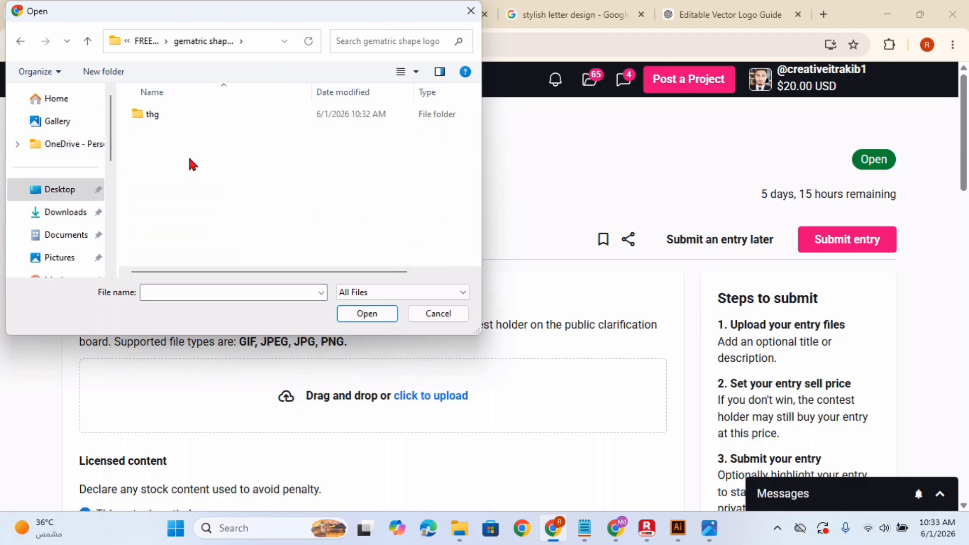
pyautogui.doubleClick(162, 120)
pyautogui.doubleClick(187, 175)
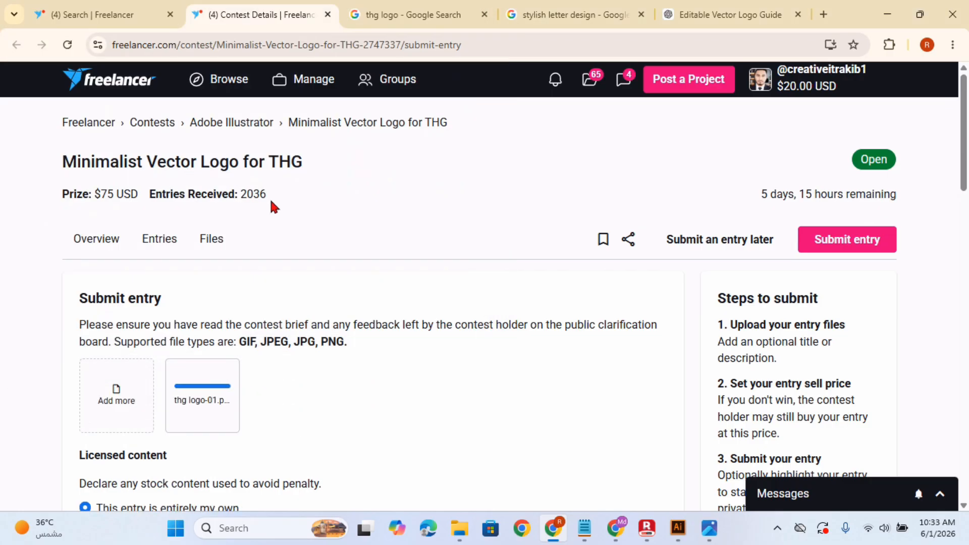
# Step: Enter 75 USD as the entry sell price
pyautogui.scroll(-4, 321, 200)
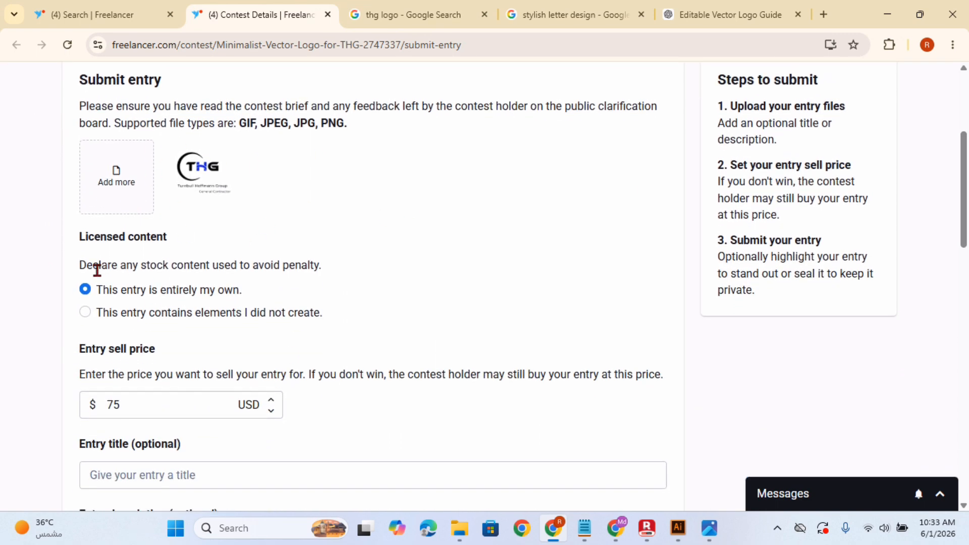
pyautogui.moveTo(166, 404); pyautogui.dragTo(79, 423)
pyautogui.write('75')
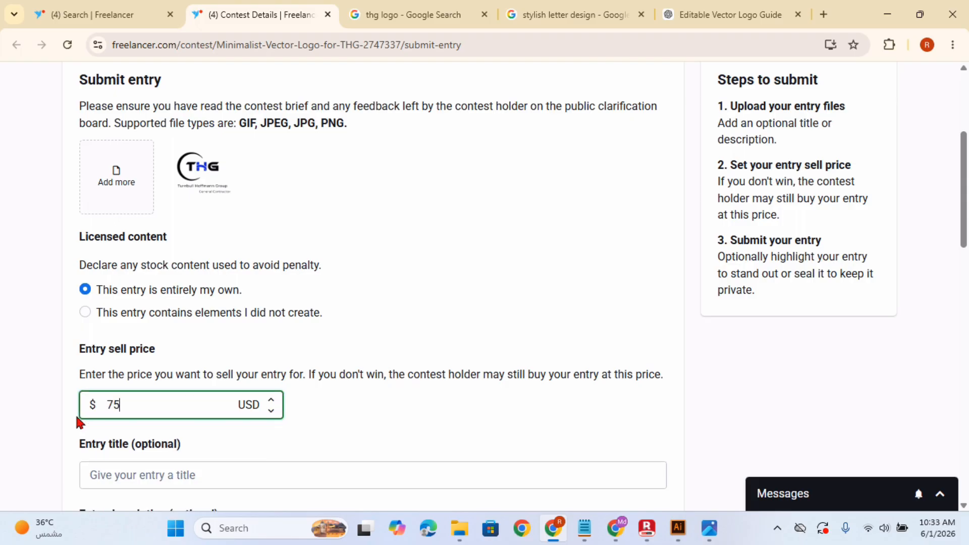
# Step: Copy the contest heading "Minimalist Vector Logo for THG" and paste it as the entry title
pyautogui.click(307, 461)
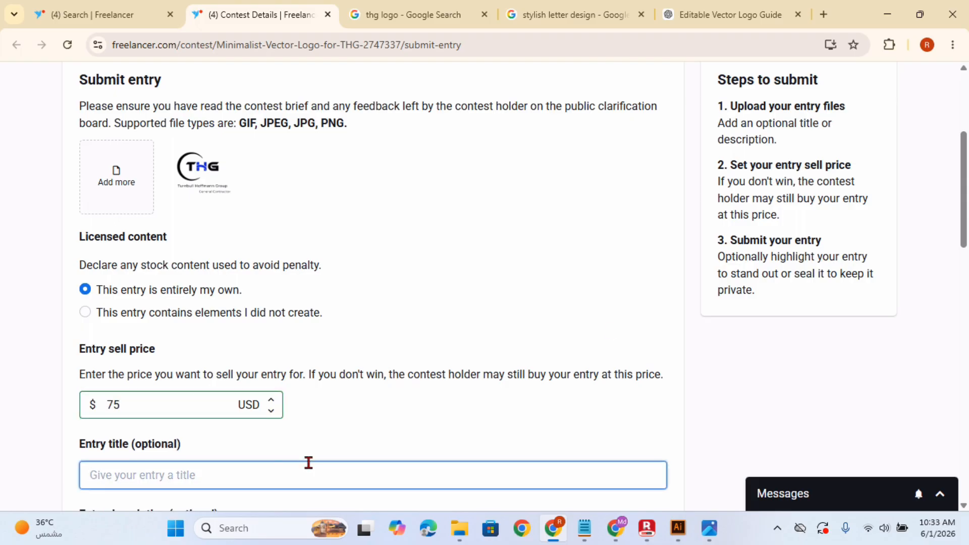
pyautogui.moveTo(963, 199); pyautogui.dragTo(948, 146)
pyautogui.moveTo(318, 136); pyautogui.dragTo(60, 133)
pyautogui.click(197, 124)
pyautogui.rightClick(197, 124)
pyautogui.click(317, 119)
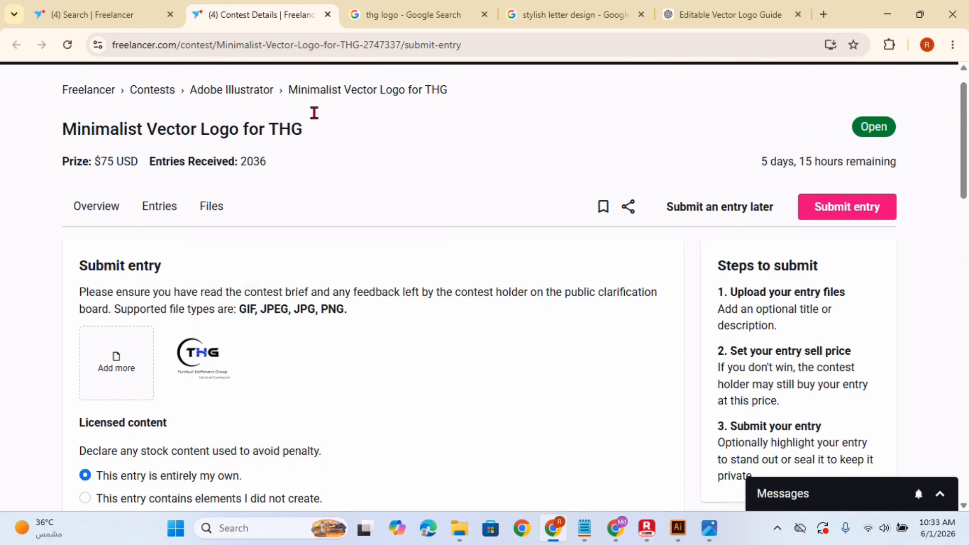
pyautogui.moveTo(314, 137); pyautogui.dragTo(60, 126)
pyautogui.hotkey('ctrl', 'c')
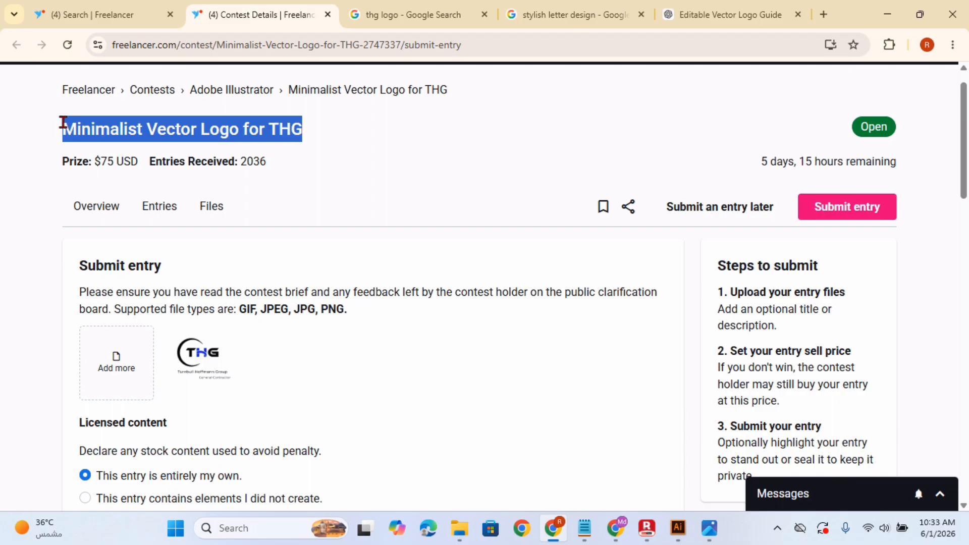
pyautogui.scroll(-9, 434, 179)
pyautogui.click(131, 207)
pyautogui.hotkey('ctrl', 'v')
# Step: Try to fill the entry description with the copied THG logo description and check the permitted length
pyautogui.click(291, 293)
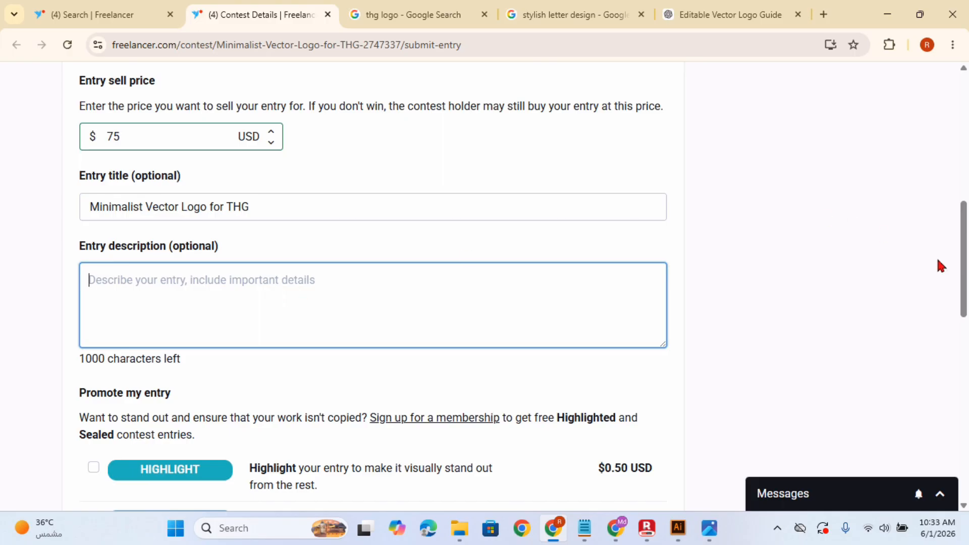
pyautogui.moveTo(965, 277); pyautogui.dragTo(934, 81)
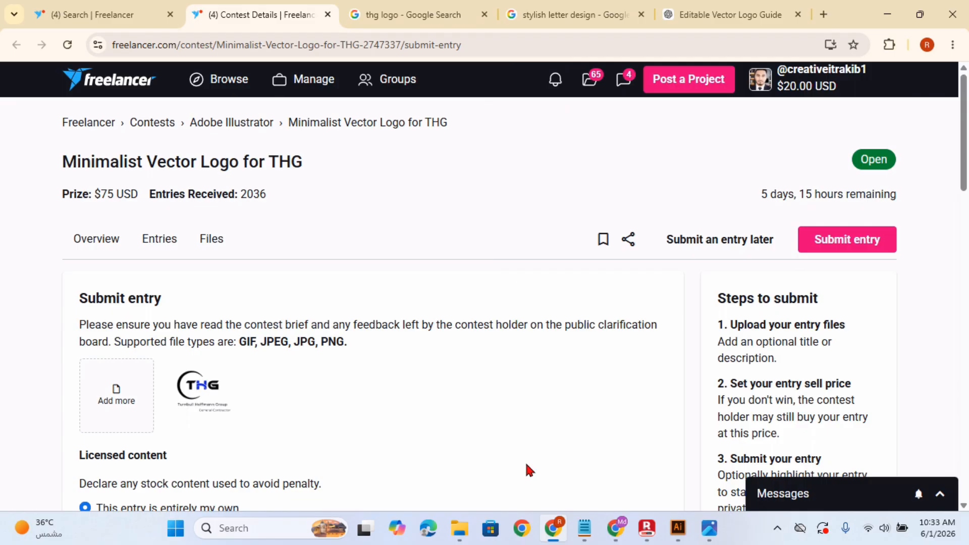
pyautogui.click(647, 528)
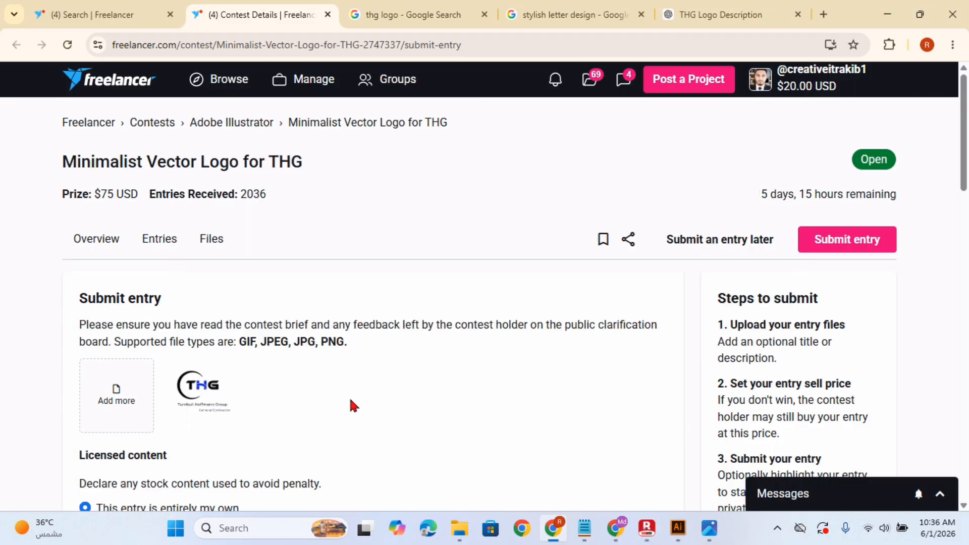
pyautogui.scroll(-12, 349, 398)
pyautogui.scroll(2, 349, 404)
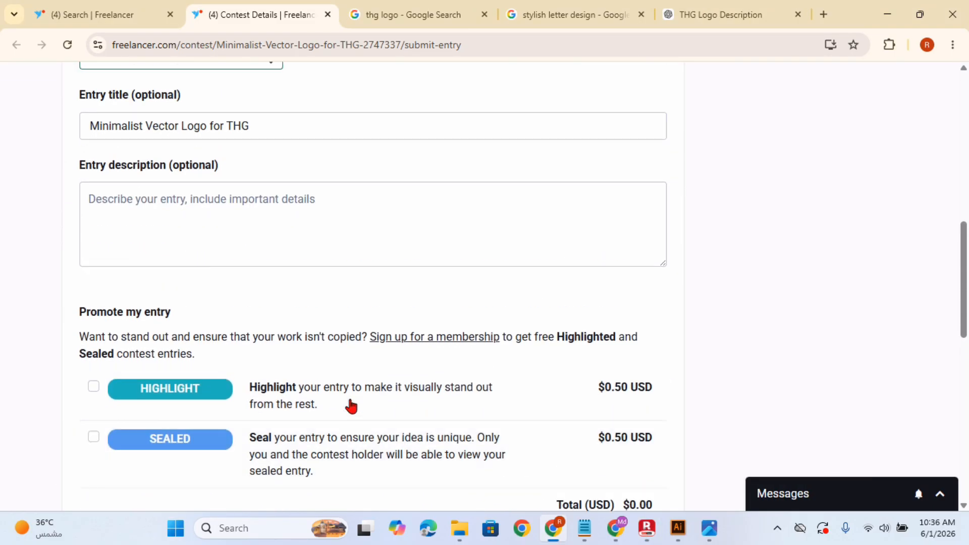
pyautogui.click(249, 203)
pyautogui.hotkey('ctrl', 'v')
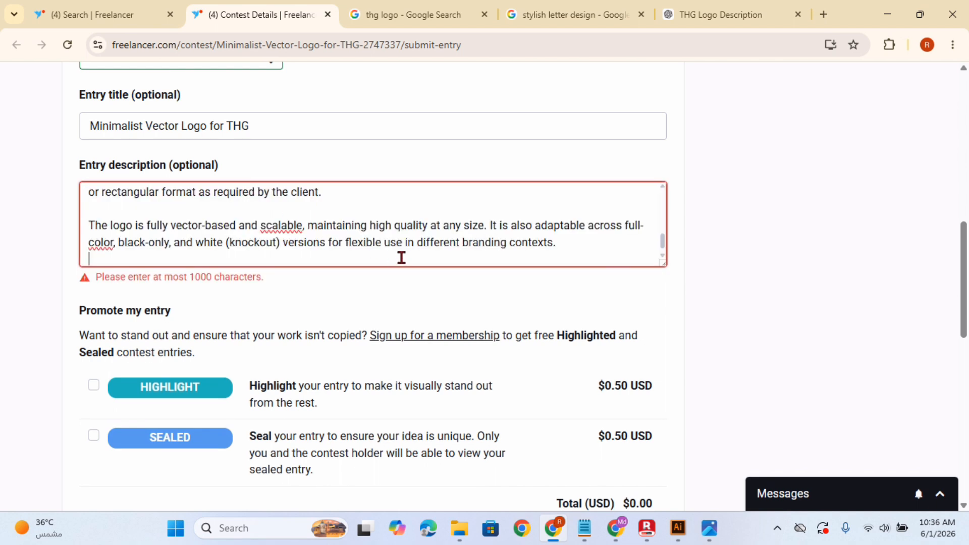
pyautogui.moveTo(662, 244); pyautogui.dragTo(673, 280)
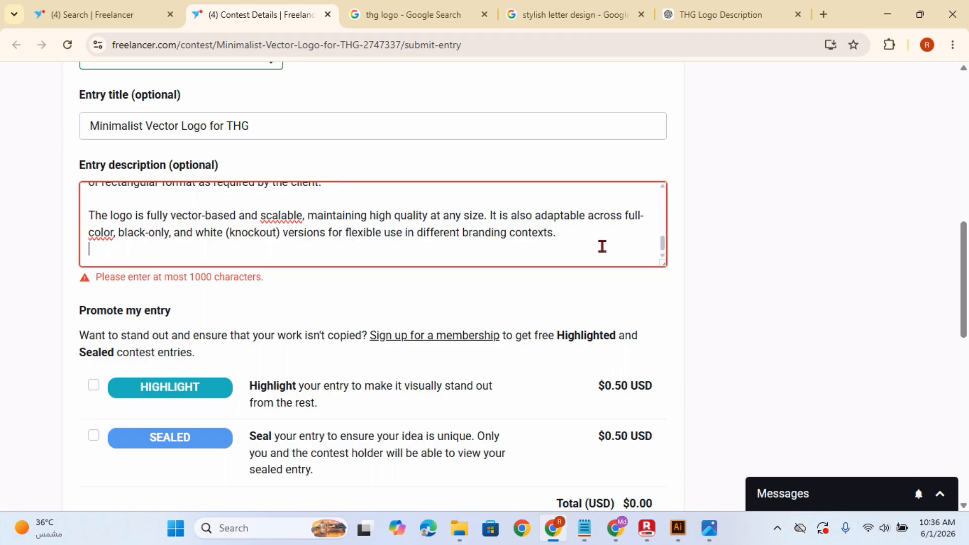
pyautogui.moveTo(188, 277); pyautogui.dragTo(209, 278)
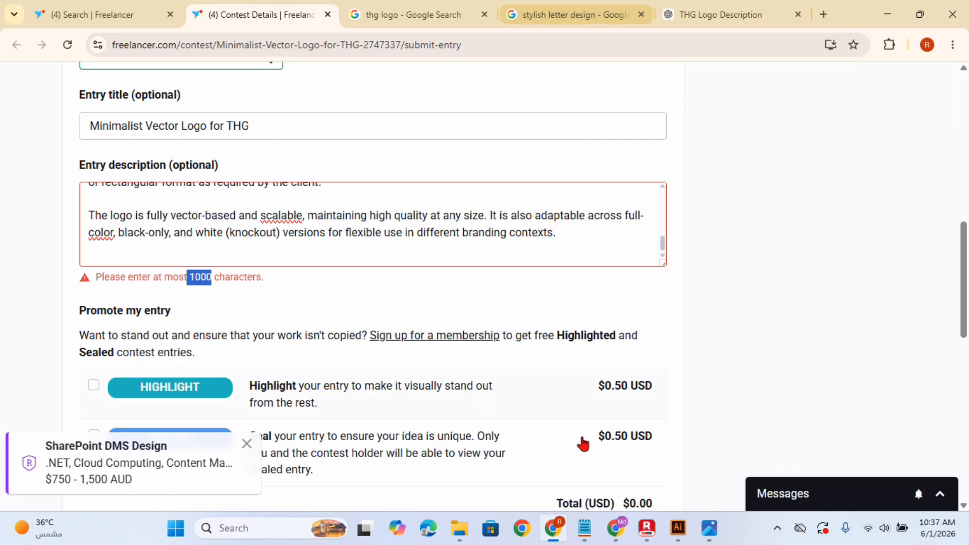
# Step: Replace the whole entry description with the copied shorter version of the logo text
pyautogui.click(647, 528)
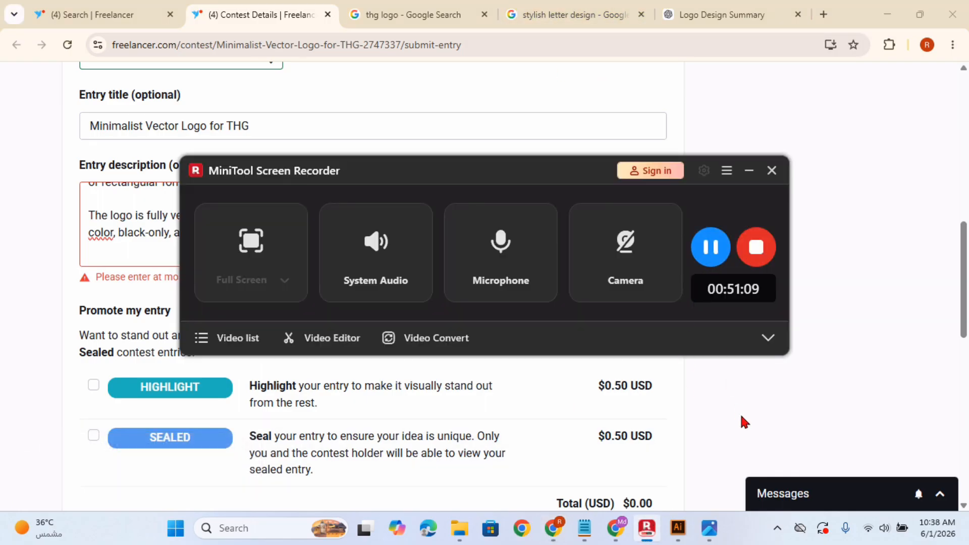
pyautogui.click(742, 422)
pyautogui.click(439, 230)
pyautogui.hotkey('ctrl', 'a')
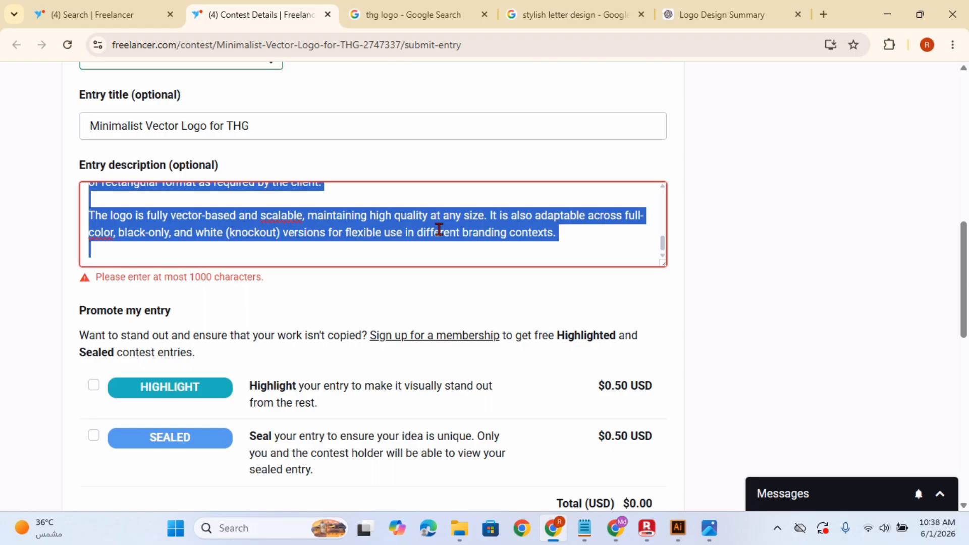
pyautogui.hotkey('ctrl', 'v')
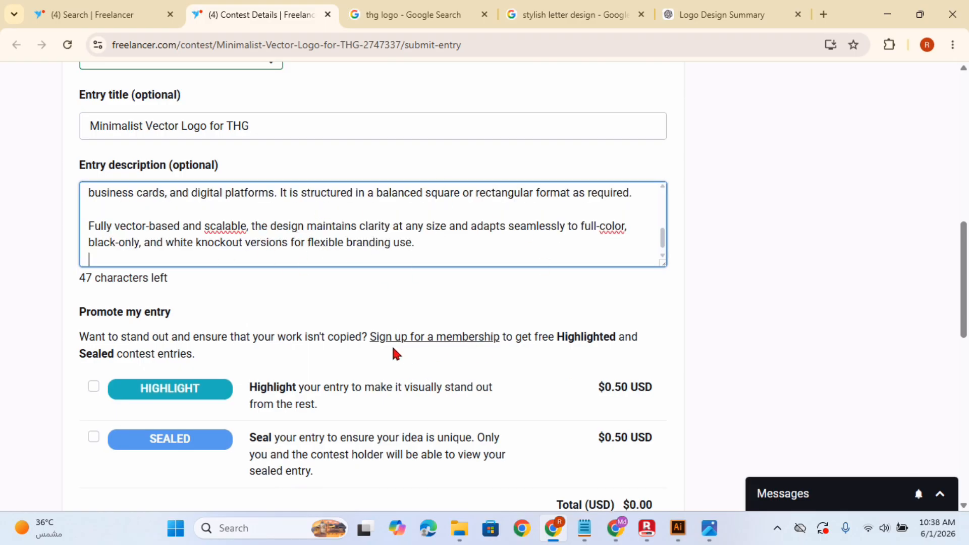
# Step: Submit the contest entry without the Highlight or Sealed upgrade
pyautogui.moveTo(964, 281); pyautogui.dragTo(964, 354)
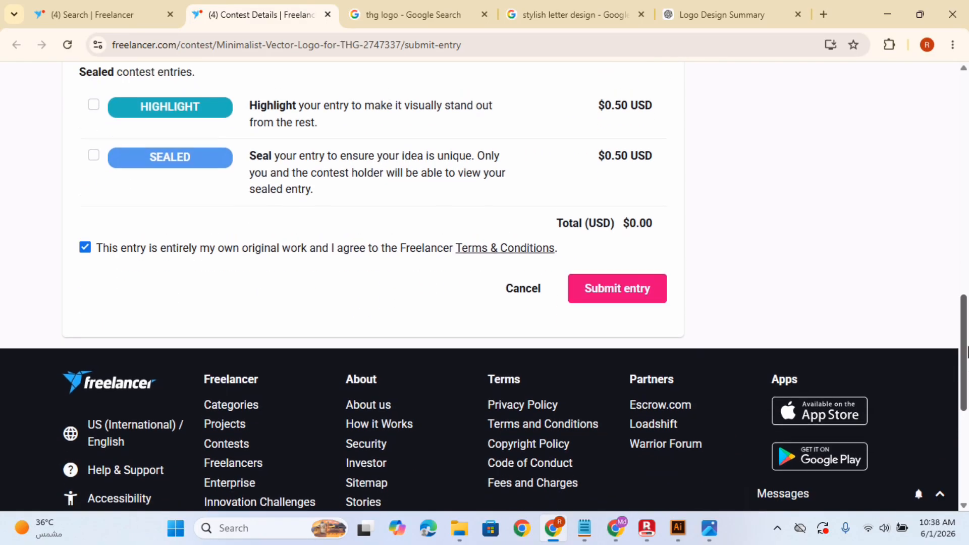
pyautogui.click(650, 291)
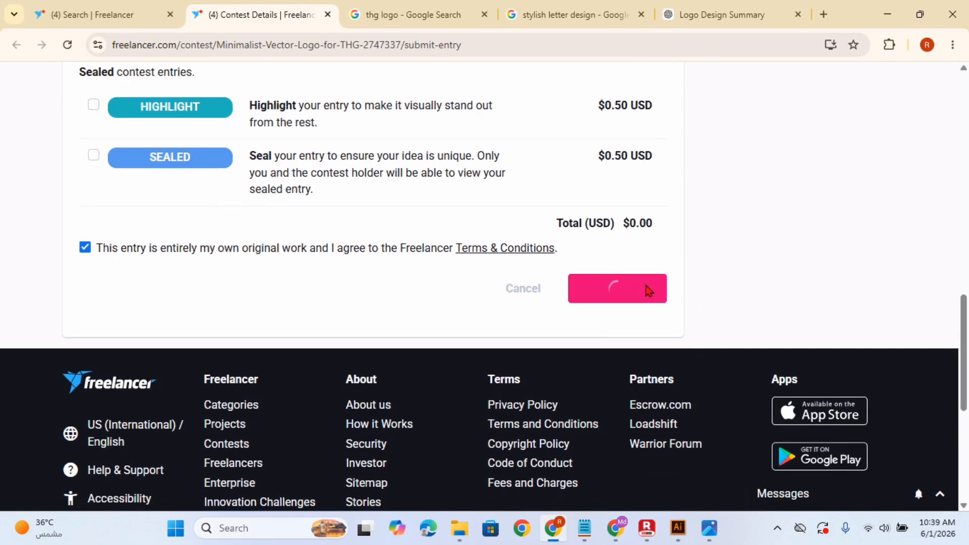
pyautogui.moveTo(963, 356); pyautogui.dragTo(904, 138)
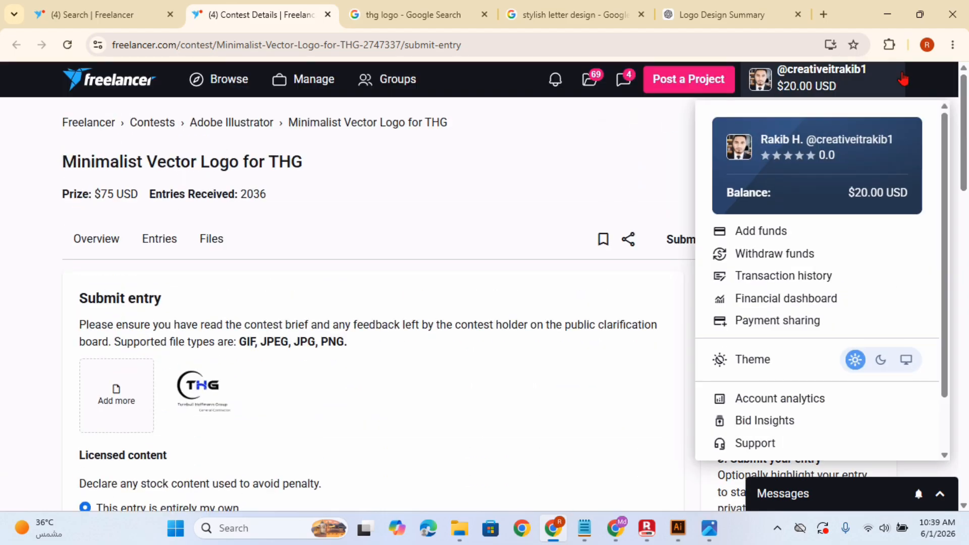
pyautogui.moveTo(964, 158); pyautogui.dragTo(963, 348)
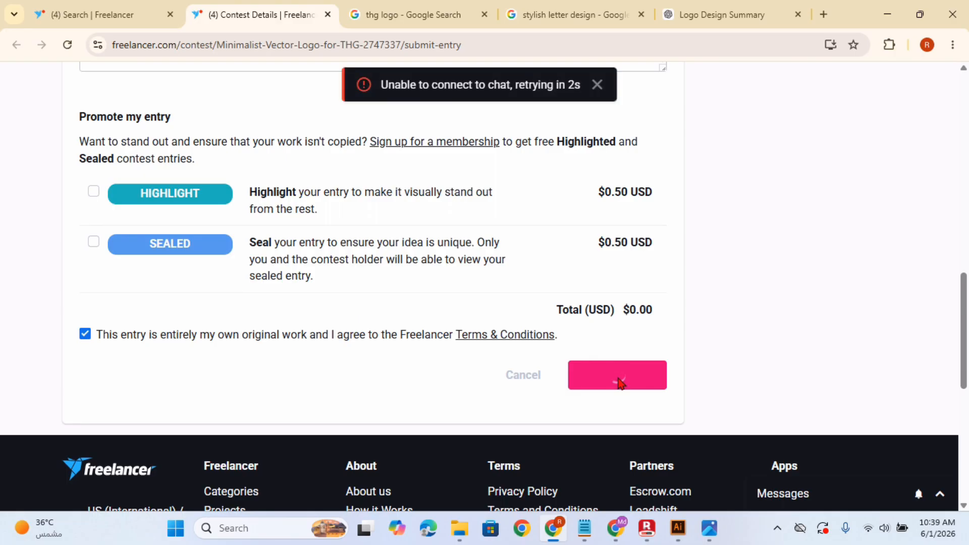
pyautogui.scroll(10, 765, 255)
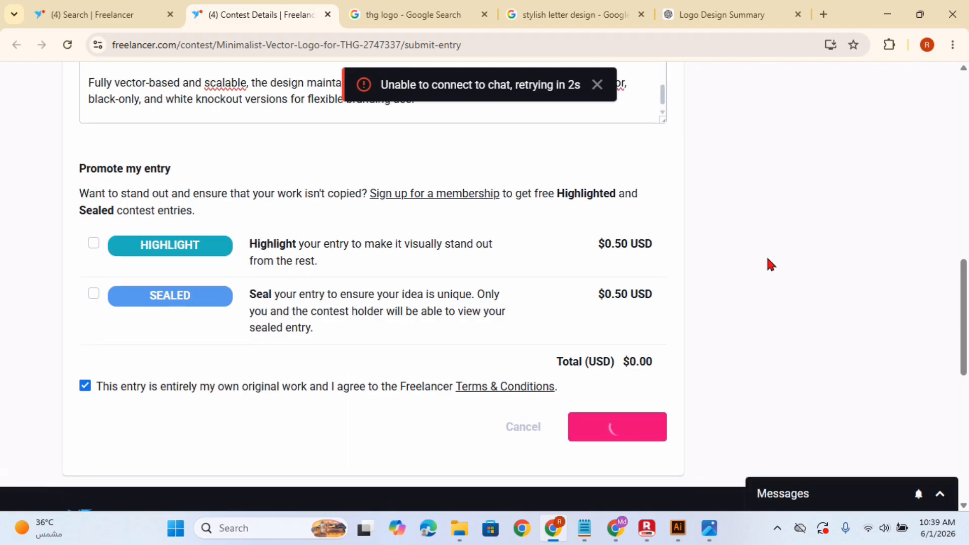
pyautogui.scroll(5, 767, 256)
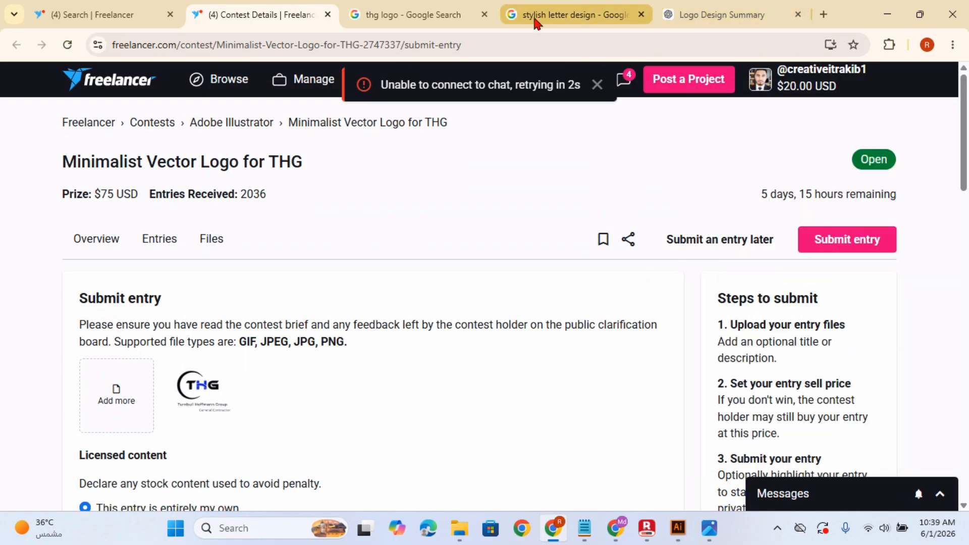
pyautogui.click(646, 528)
pyautogui.click(709, 244)
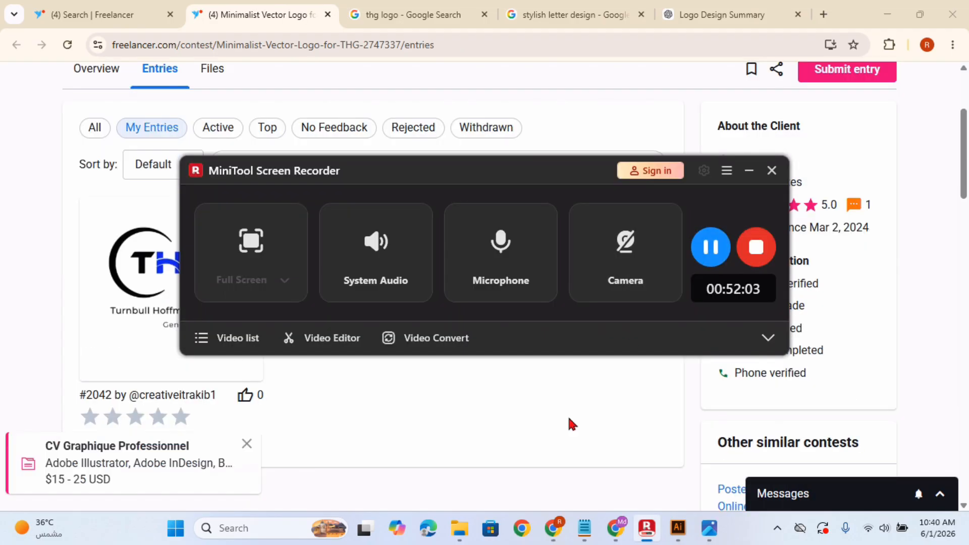
pyautogui.click(562, 433)
# Step: Check the submitted logo's entry number, then list all contest entries and locate the logo among them
pyautogui.scroll(1, 534, 299)
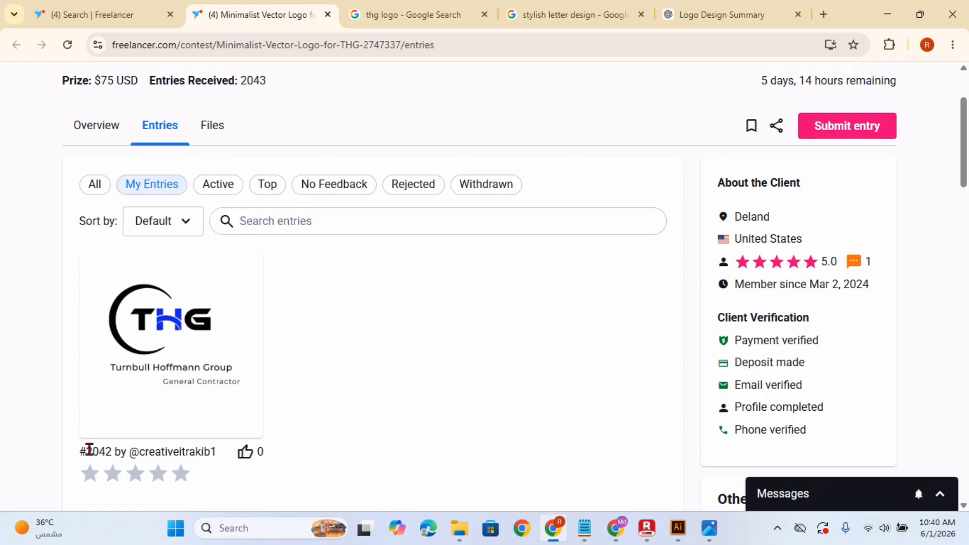
pyautogui.moveTo(78, 456); pyautogui.dragTo(106, 455)
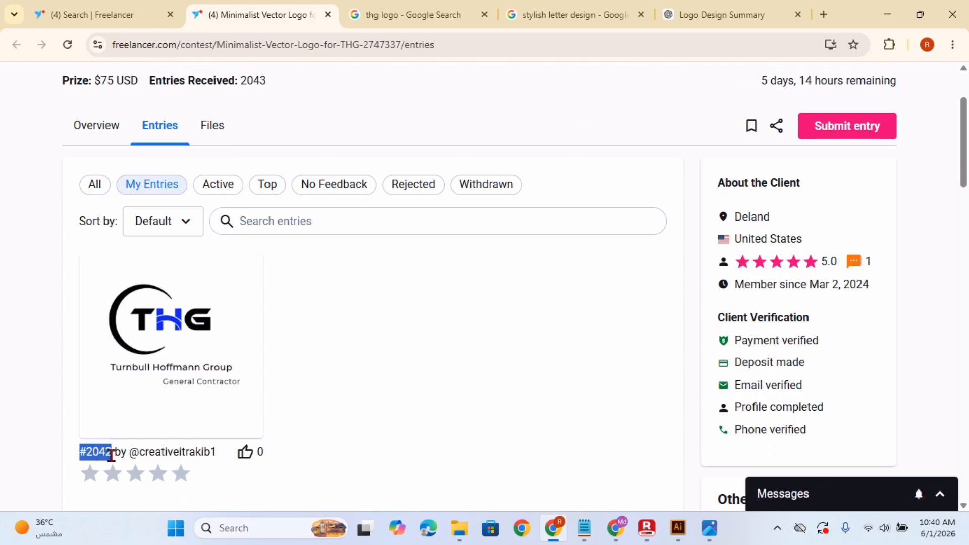
pyautogui.rightClick(99, 450)
pyautogui.click(190, 281)
pyautogui.click(102, 185)
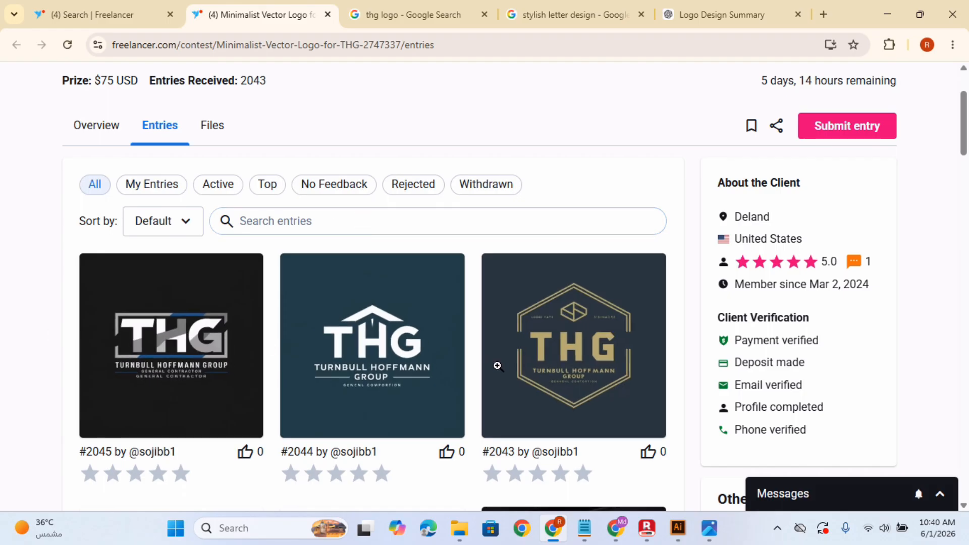
pyautogui.scroll(-5, 497, 365)
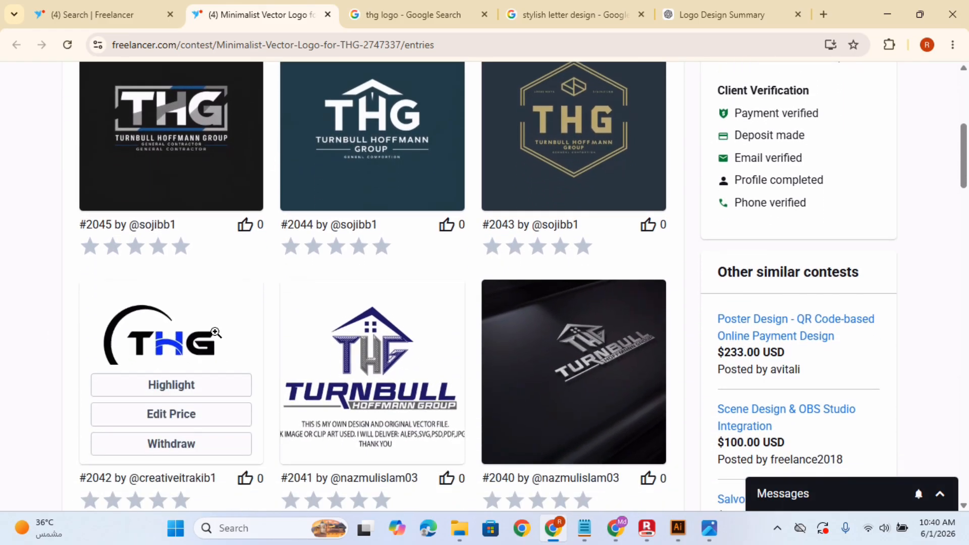
# Step: Filter the contest entries to My Entries and check the submitted THG logo
pyautogui.scroll(7, 347, 298)
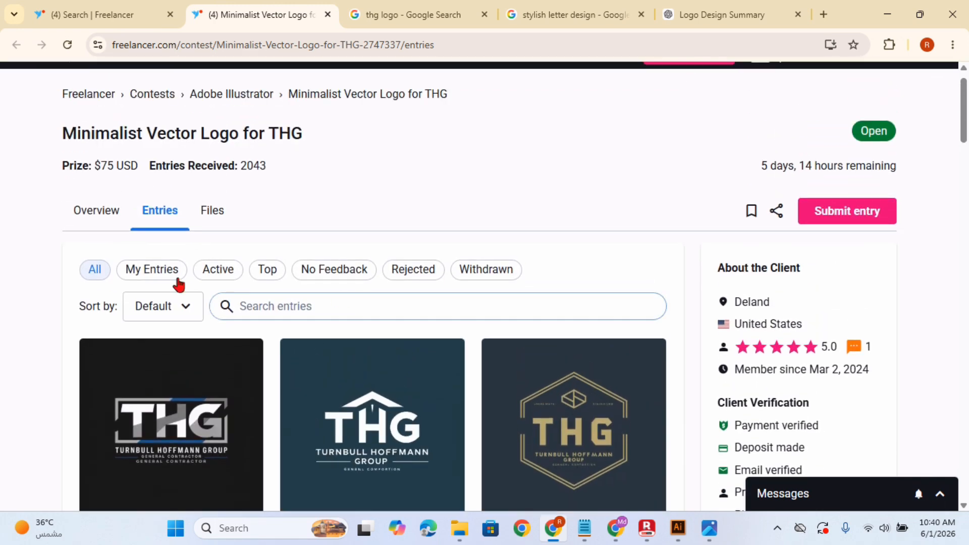
pyautogui.click(139, 271)
pyautogui.scroll(-1, 451, 432)
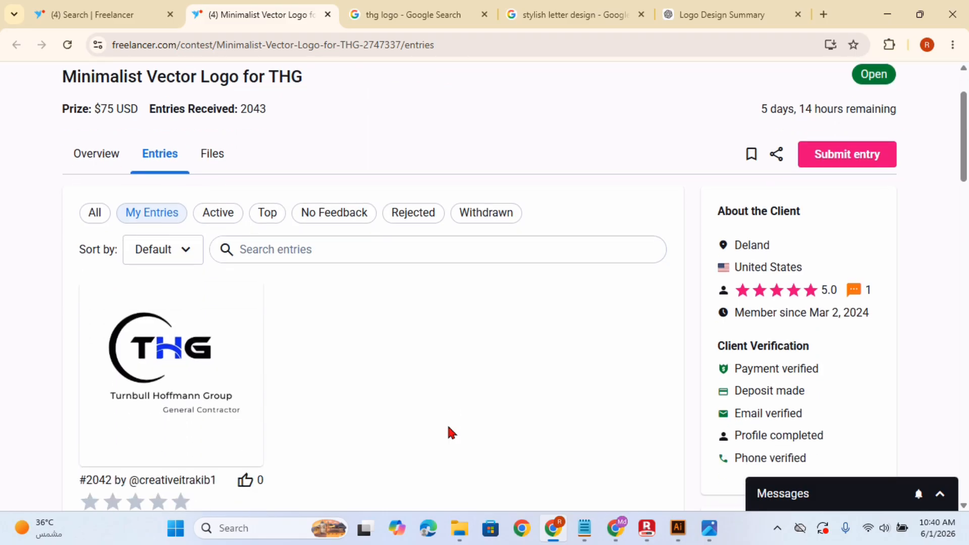
pyautogui.scroll(2, 448, 428)
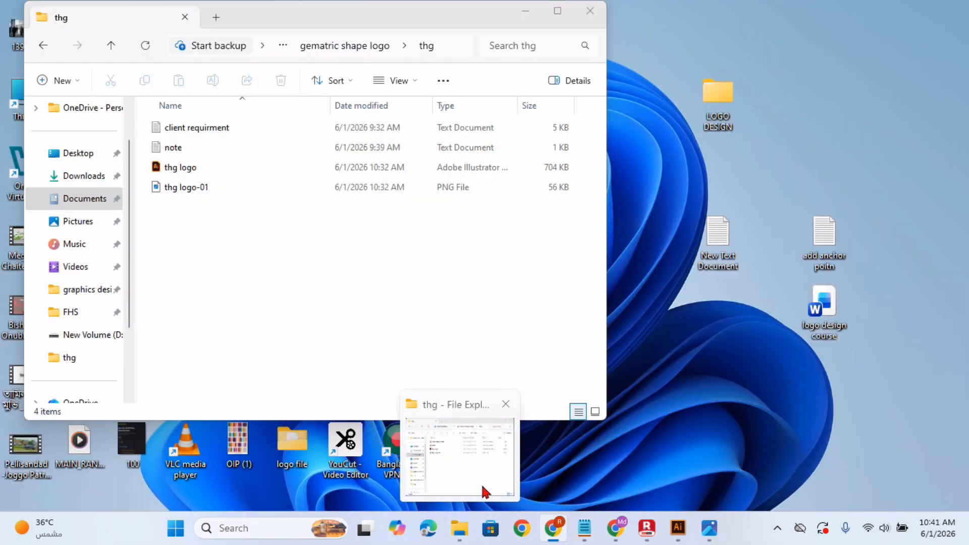
# Step: Switch to File Explorer, open the "logo design course" text file on drive D: and go to section "9. Premium Logo Project (Final)"
pyautogui.click(483, 492)
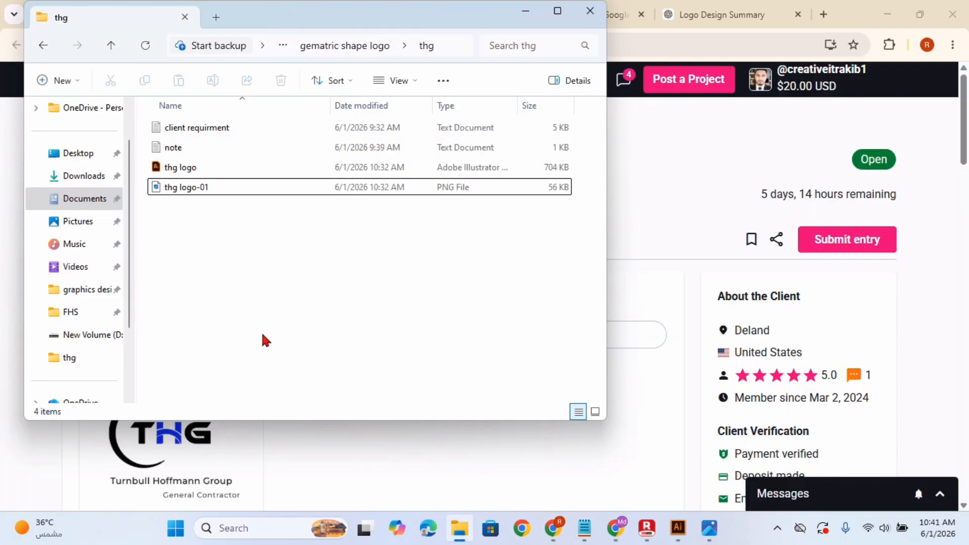
pyautogui.moveTo(132, 245); pyautogui.dragTo(134, 305)
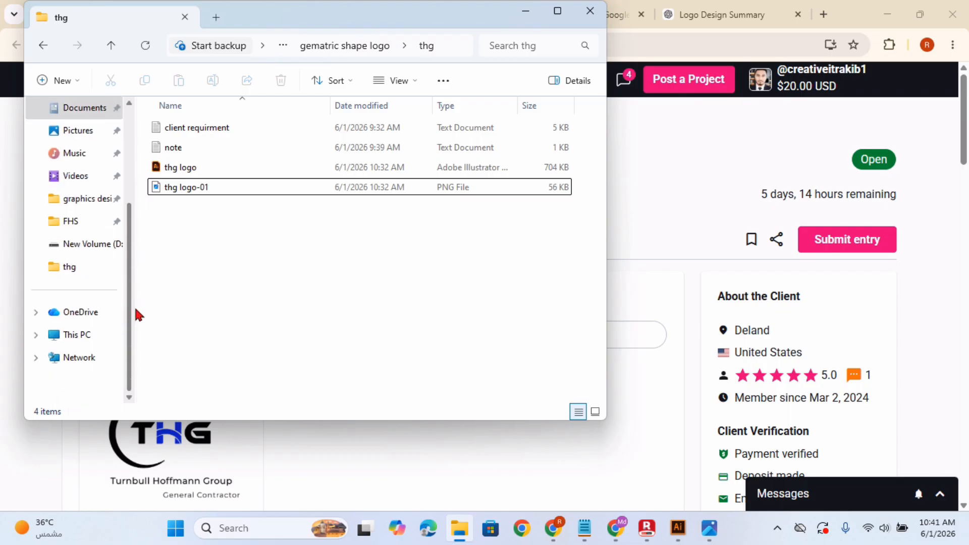
pyautogui.click(93, 345)
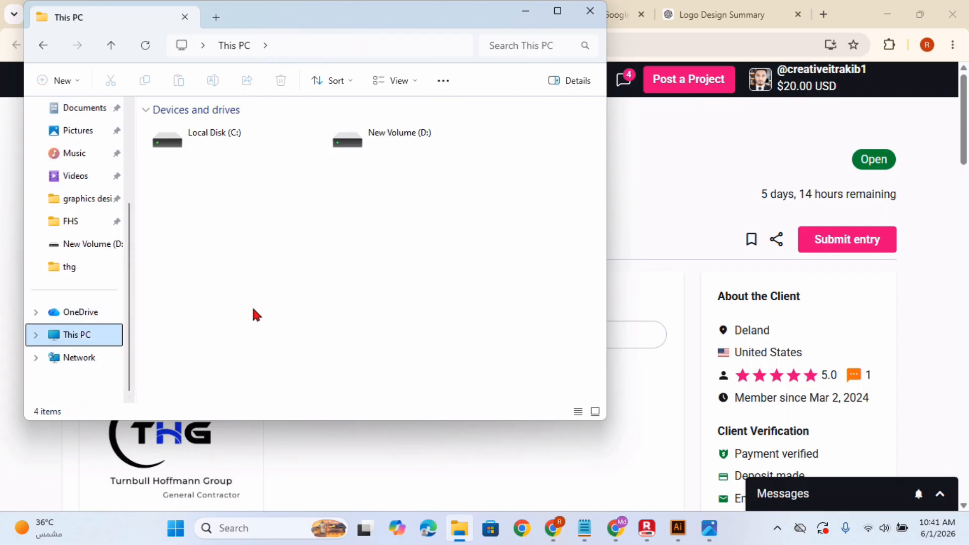
pyautogui.doubleClick(430, 156)
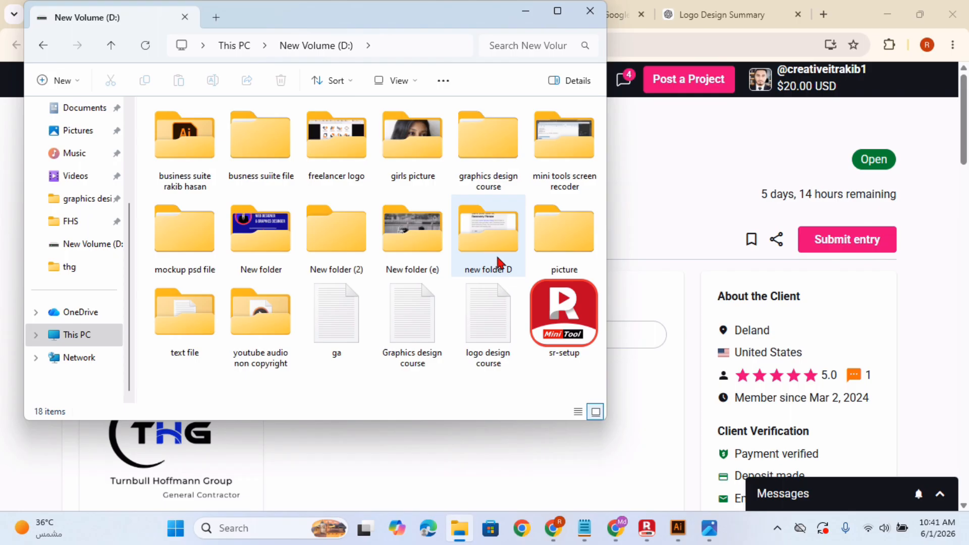
pyautogui.doubleClick(480, 331)
pyautogui.moveTo(699, 307); pyautogui.dragTo(698, 329)
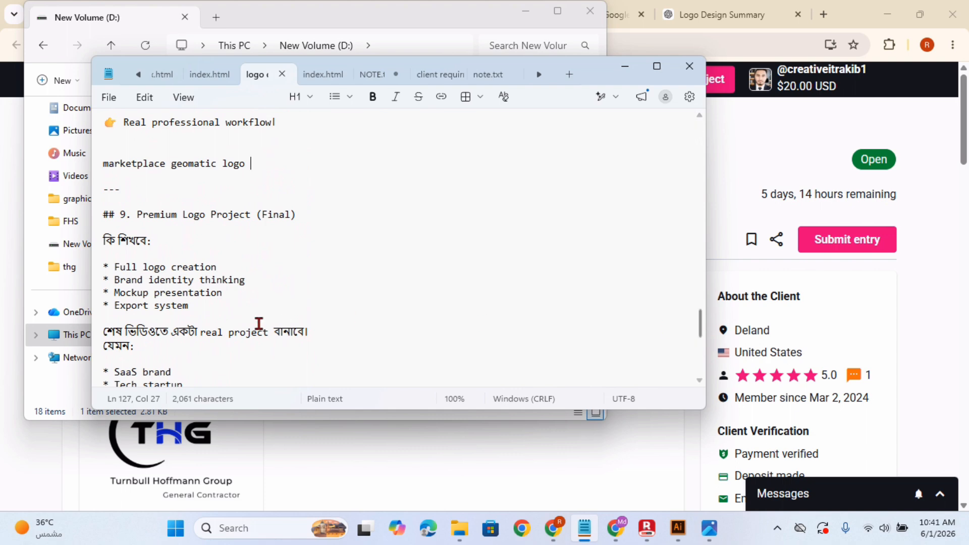
# Step: Review the Premium Logo Project topics in the course notes, from full logo creation and brand identity thinking to mockup presentation and export system
pyautogui.moveTo(137, 215); pyautogui.dragTo(252, 217)
pyautogui.moveTo(110, 268); pyautogui.dragTo(173, 289)
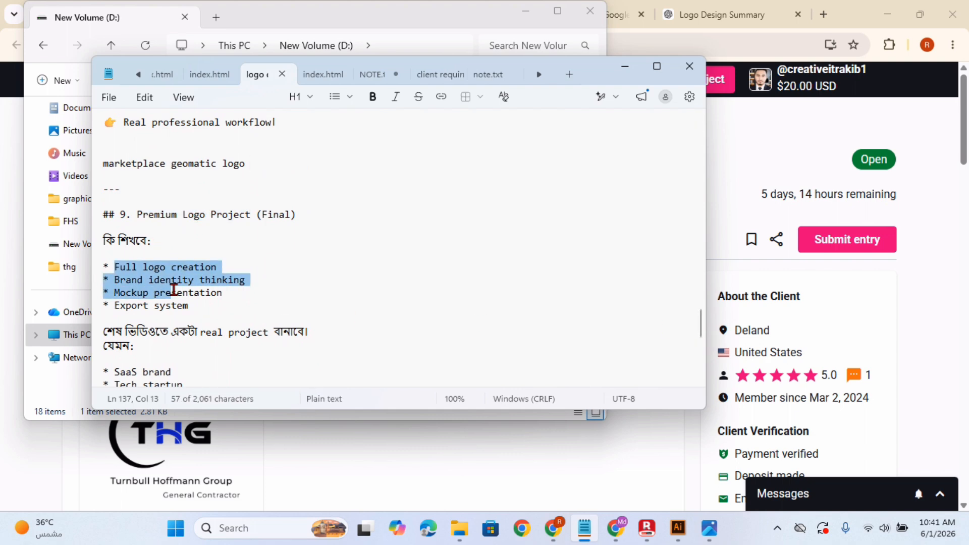
pyautogui.click(301, 290)
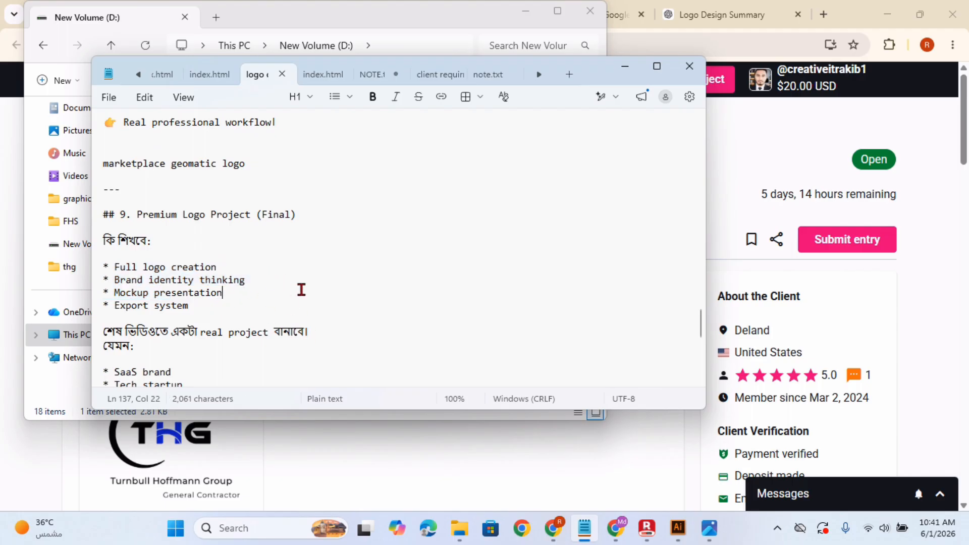
pyautogui.moveTo(114, 267); pyautogui.dragTo(167, 281)
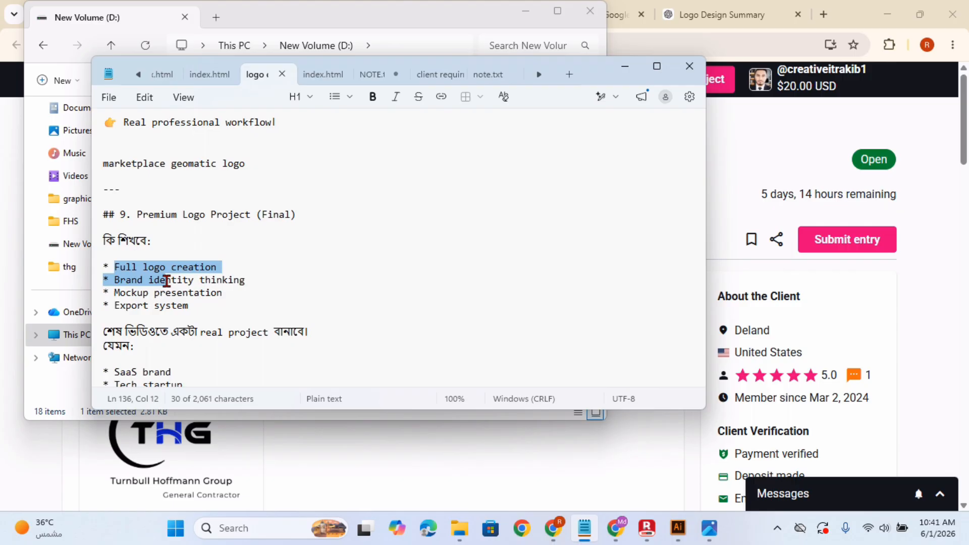
pyautogui.moveTo(113, 293); pyautogui.dragTo(195, 299)
pyautogui.click(197, 300)
pyautogui.keyDown('shift'); pyautogui.click(137, 293); pyautogui.keyUp('shift')
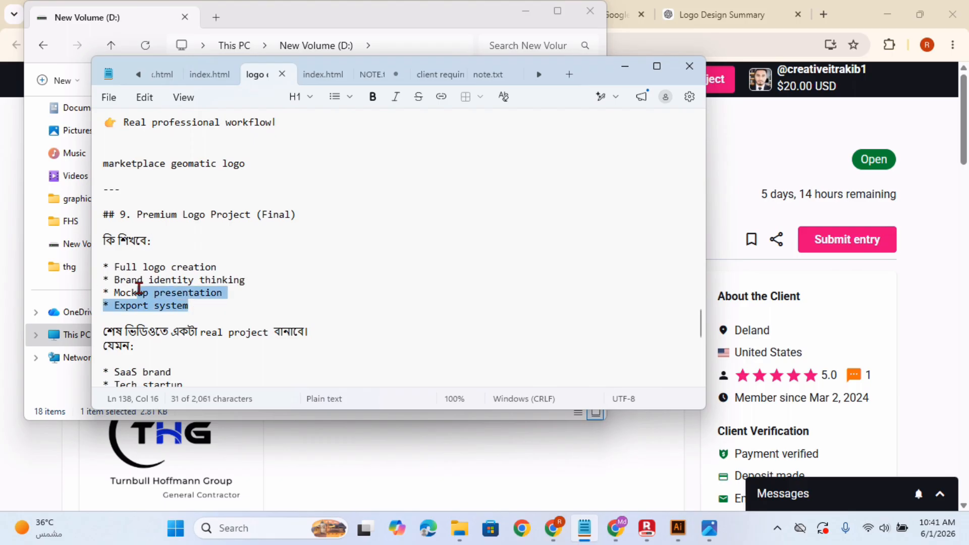
pyautogui.click(190, 306)
pyautogui.moveTo(197, 307); pyautogui.dragTo(120, 306)
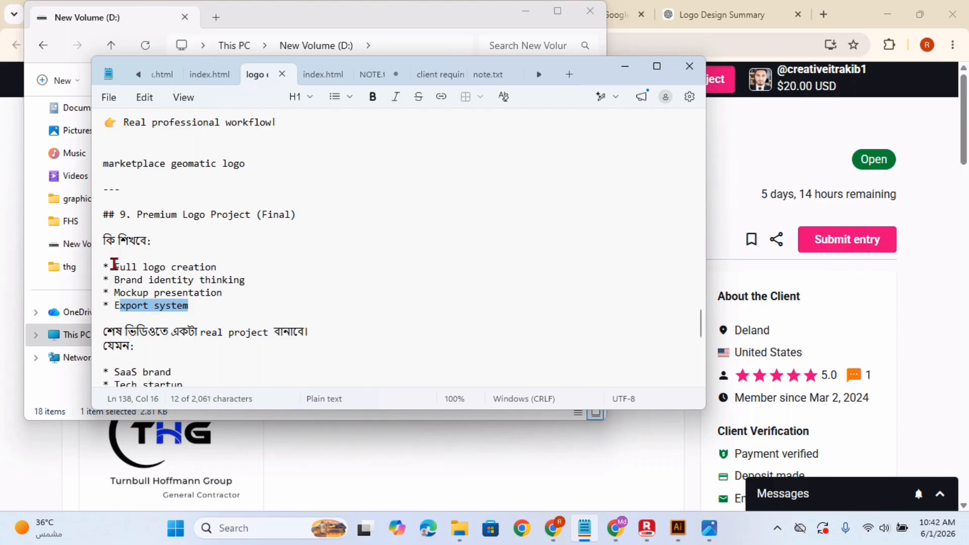
pyautogui.moveTo(114, 266); pyautogui.dragTo(182, 306)
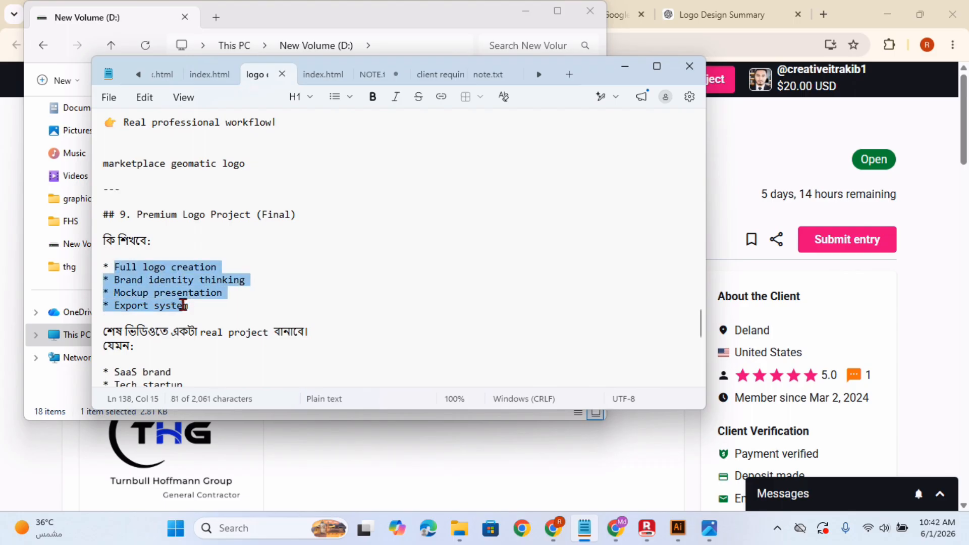
# Step: Return to the Freelancer contest page in Chrome and review the submitted THG logo under My Entries
pyautogui.click(323, 455)
pyautogui.moveTo(965, 143); pyautogui.dragTo(964, 113)
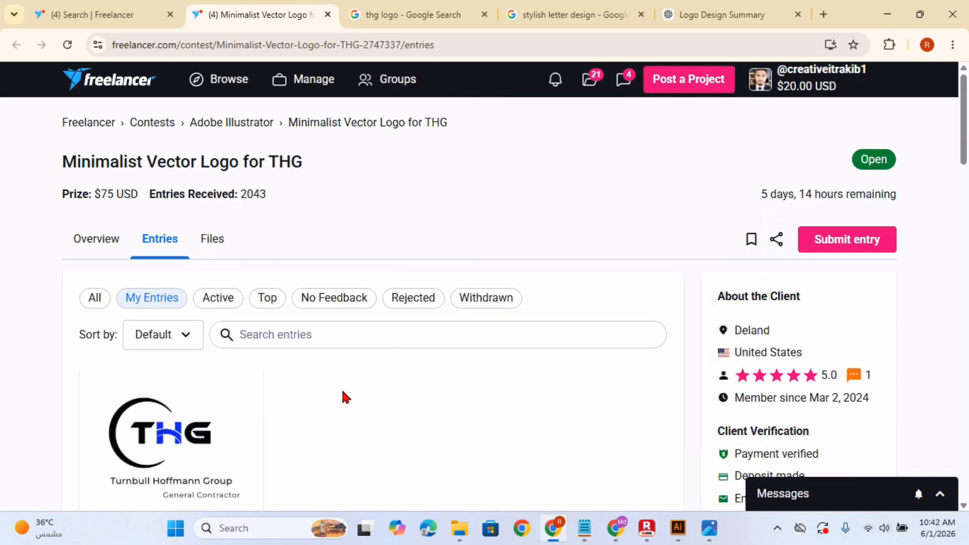
pyautogui.scroll(-1, 340, 387)
pyautogui.scroll(1, 343, 392)
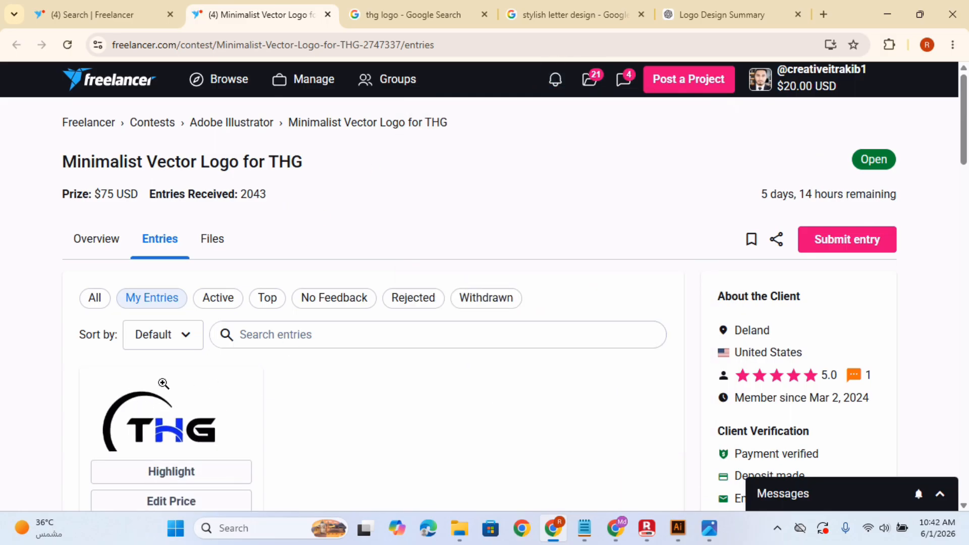
pyautogui.scroll(-1, 408, 357)
pyautogui.scroll(-5, 408, 356)
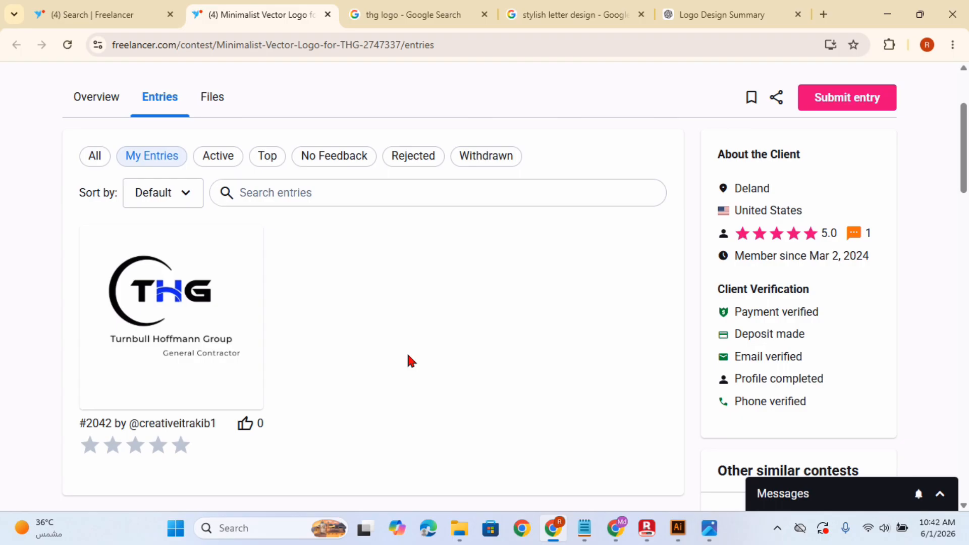
pyautogui.scroll(-2, 408, 356)
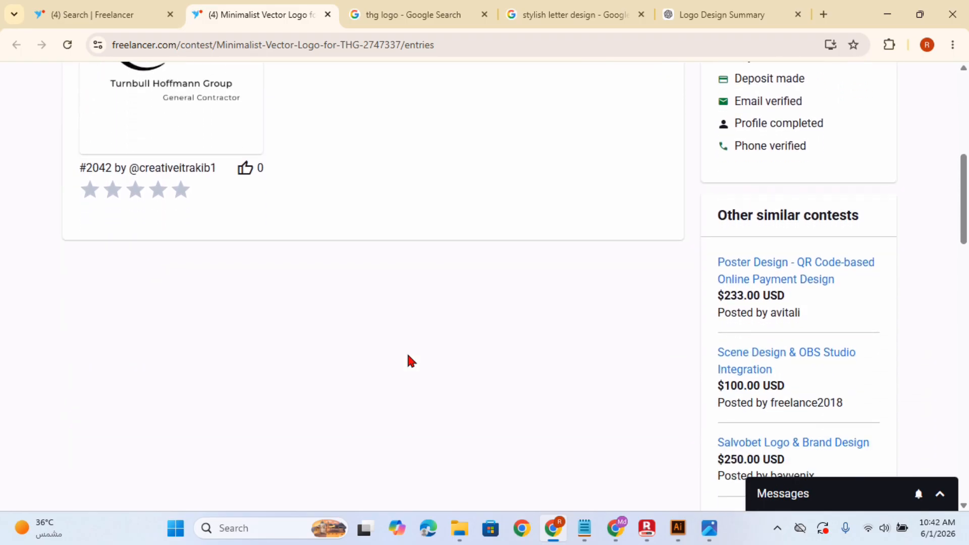